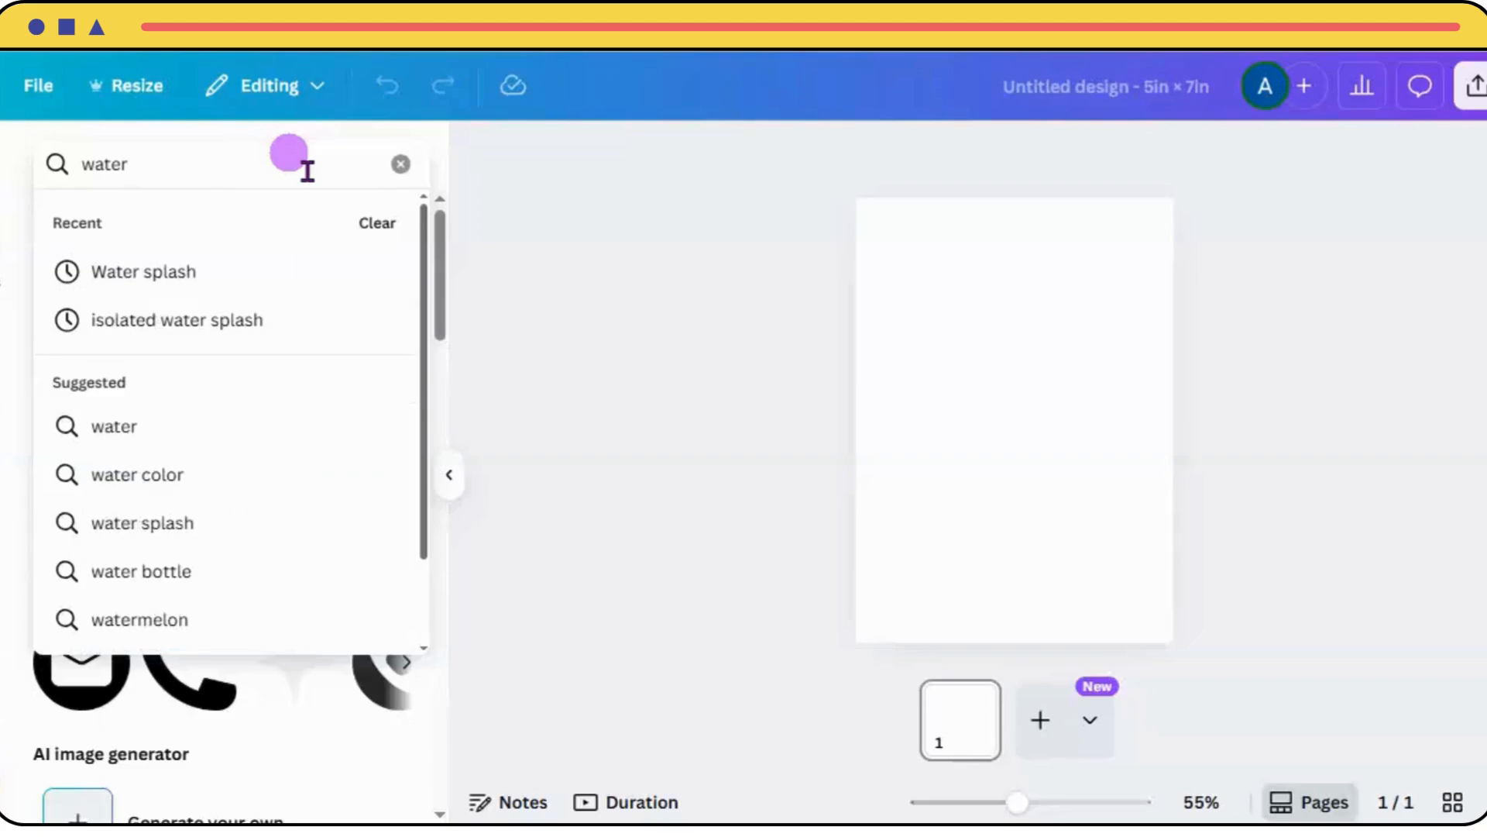
Search the elements for "watercolor texture" and show only graphics.
type("color")
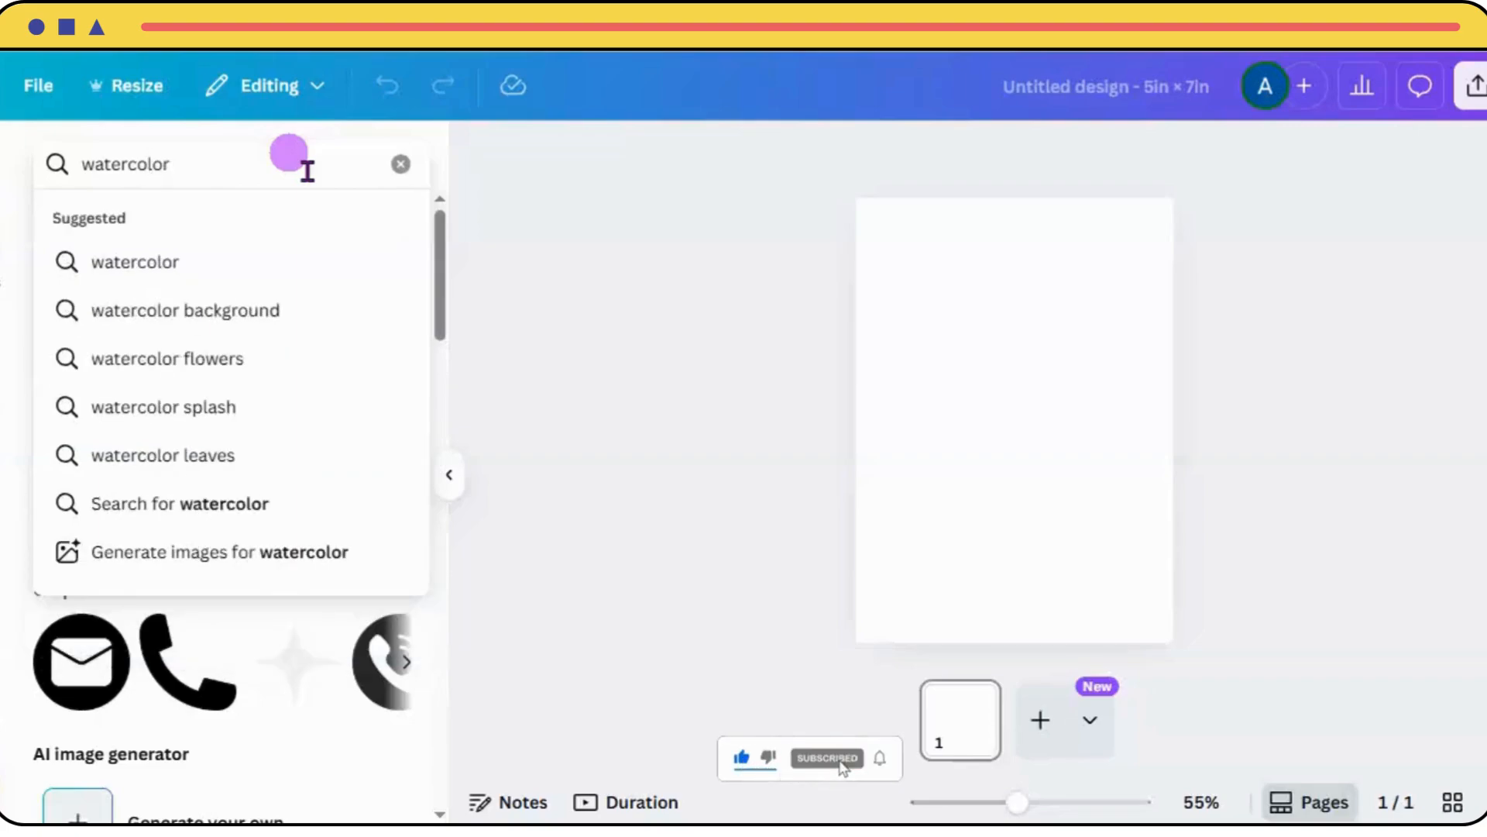
type(" tex")
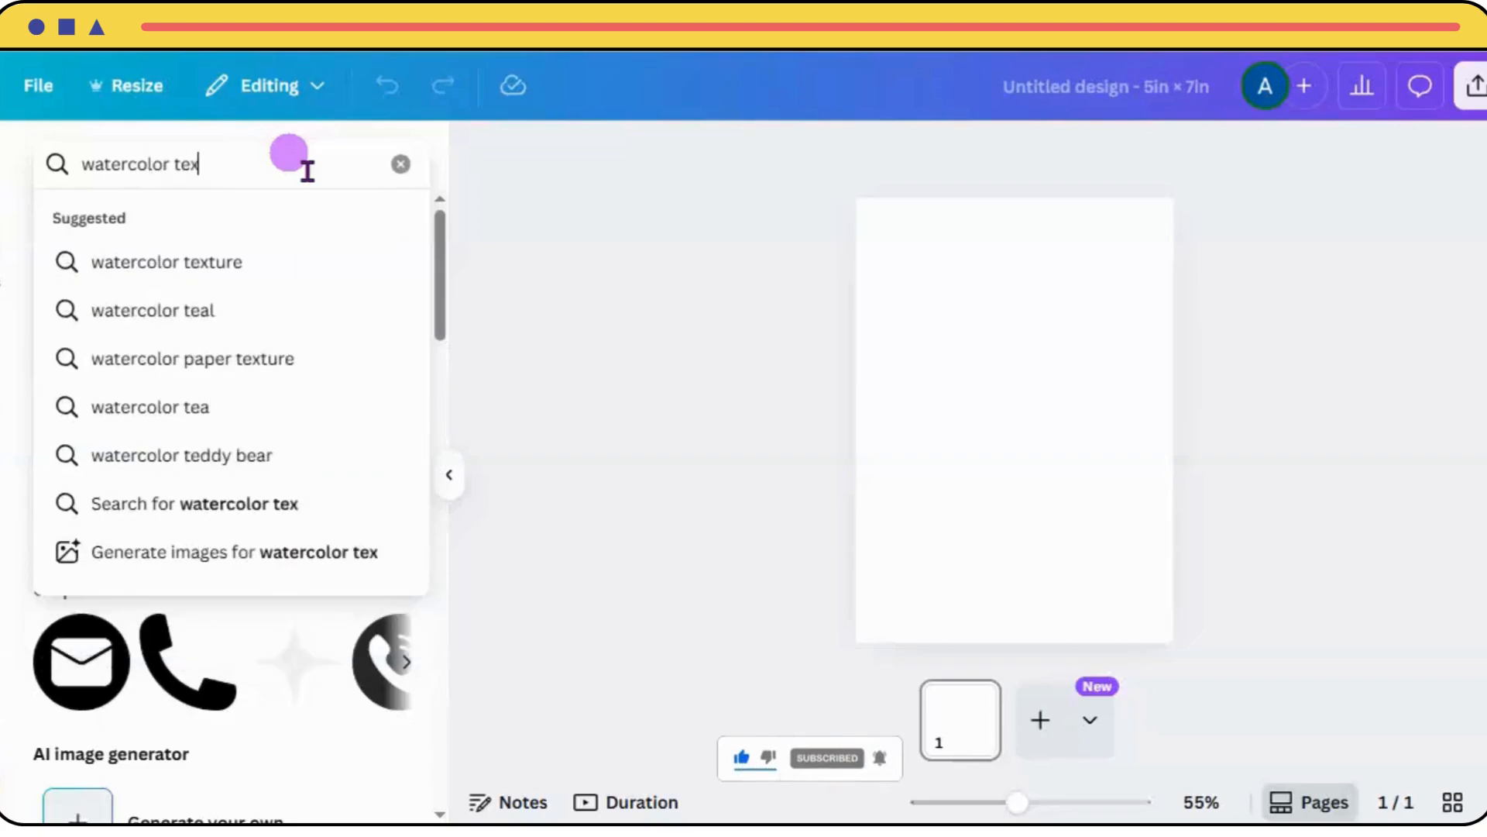
type("ture")
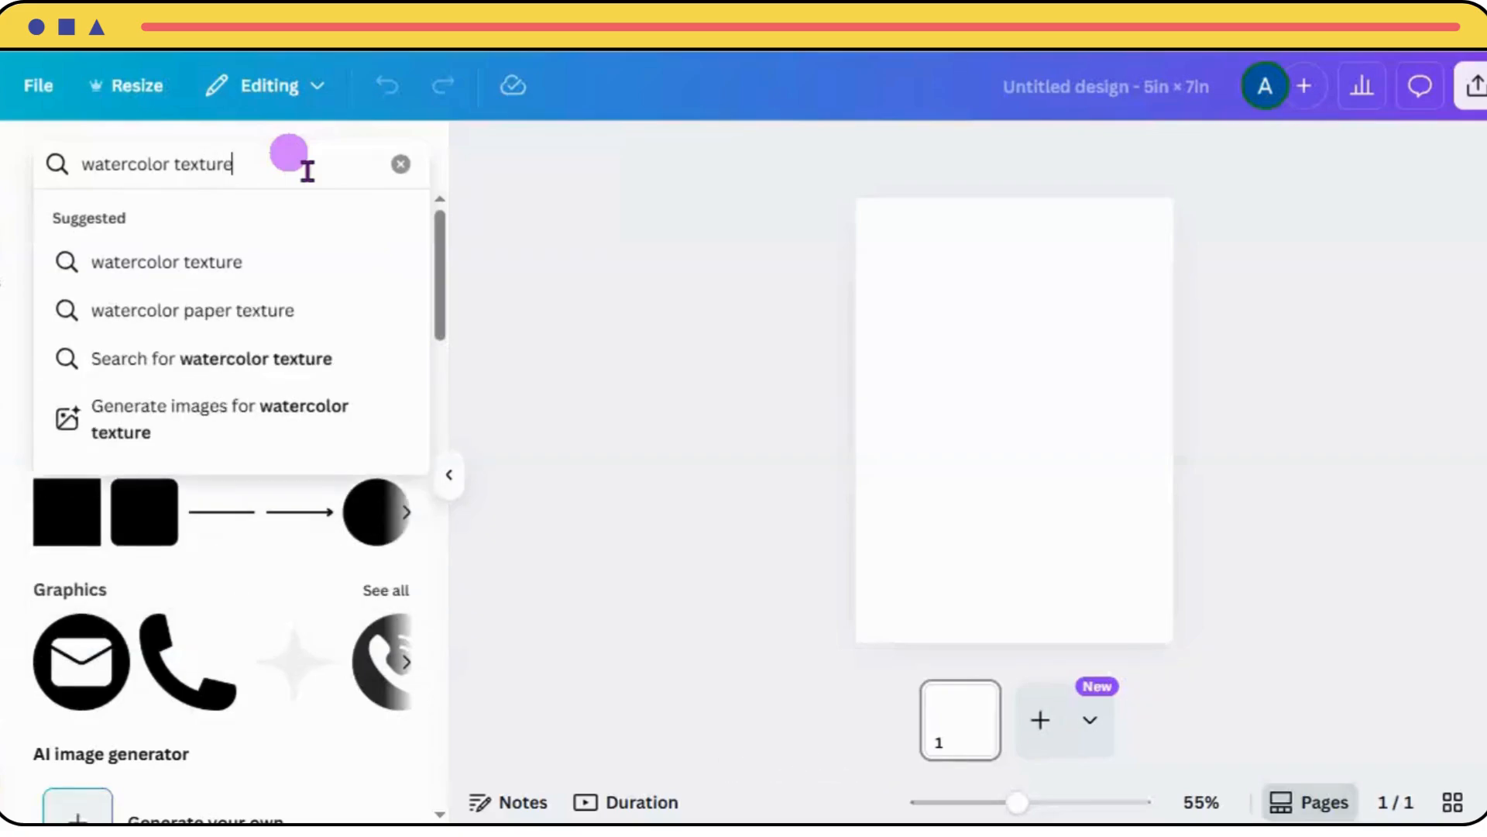
key("Return")
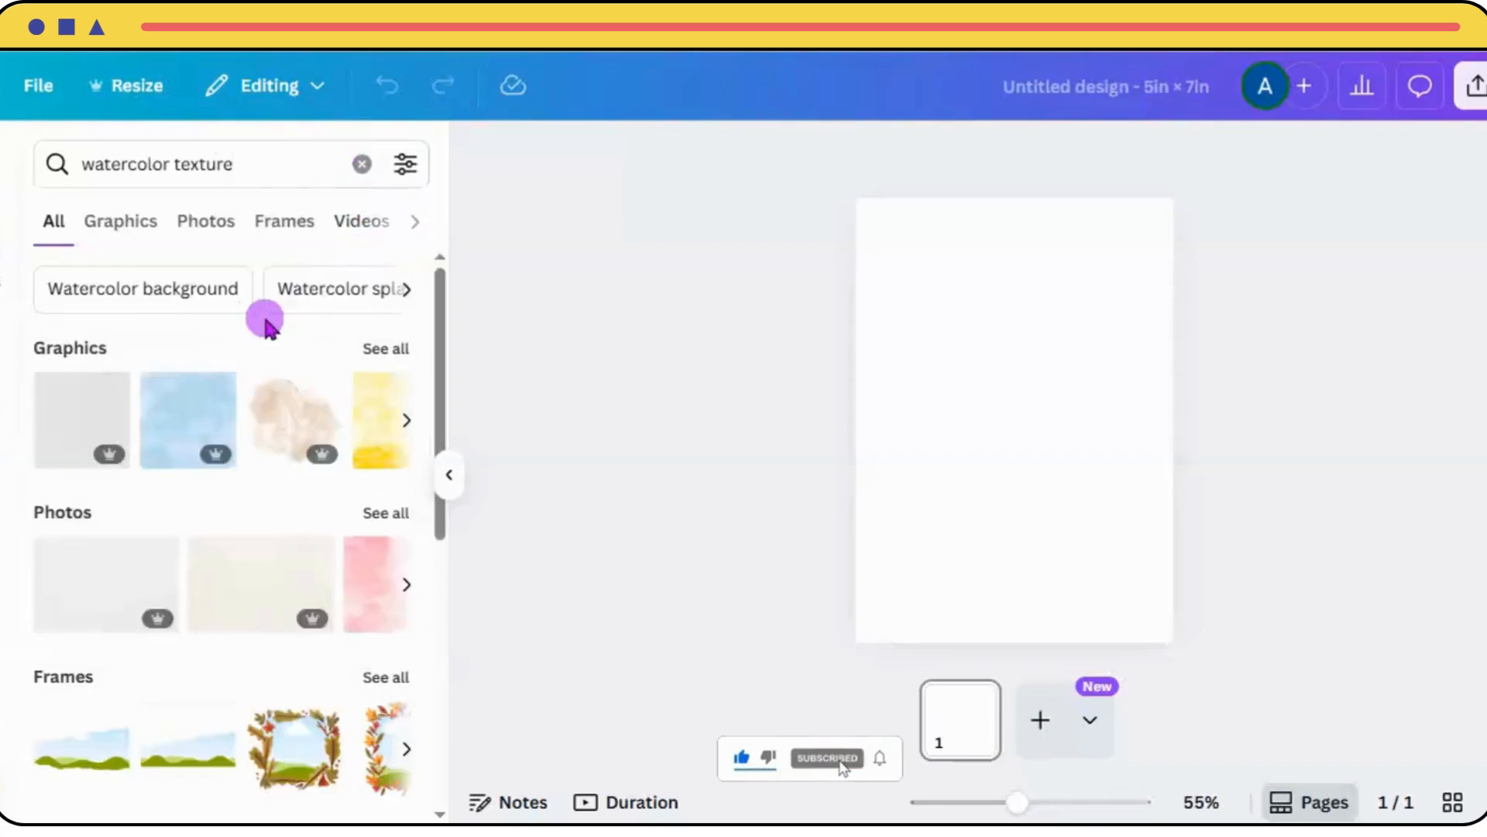
left_click(143, 221)
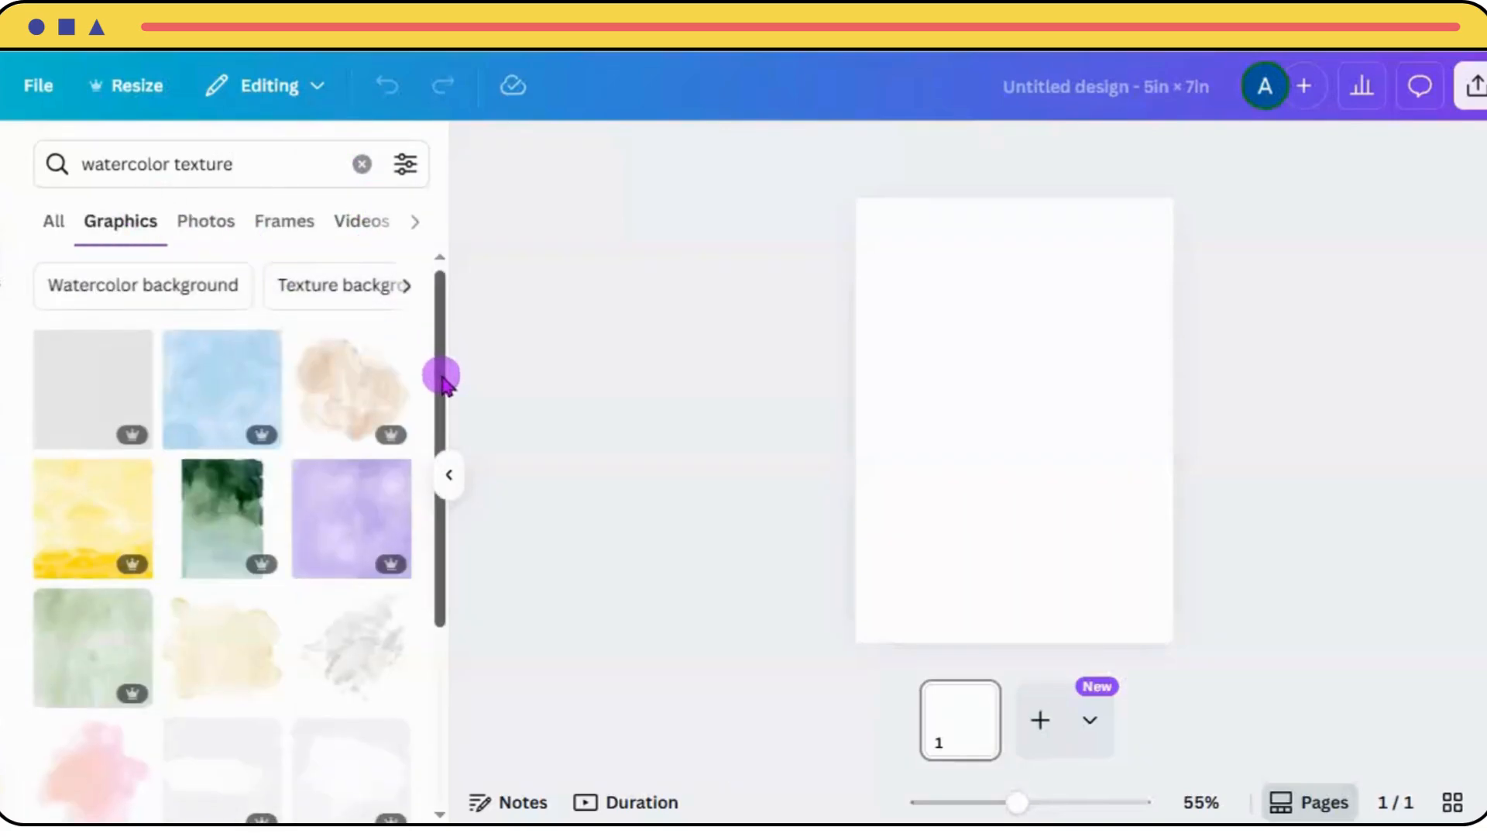
left_click_drag(440, 375, 443, 414)
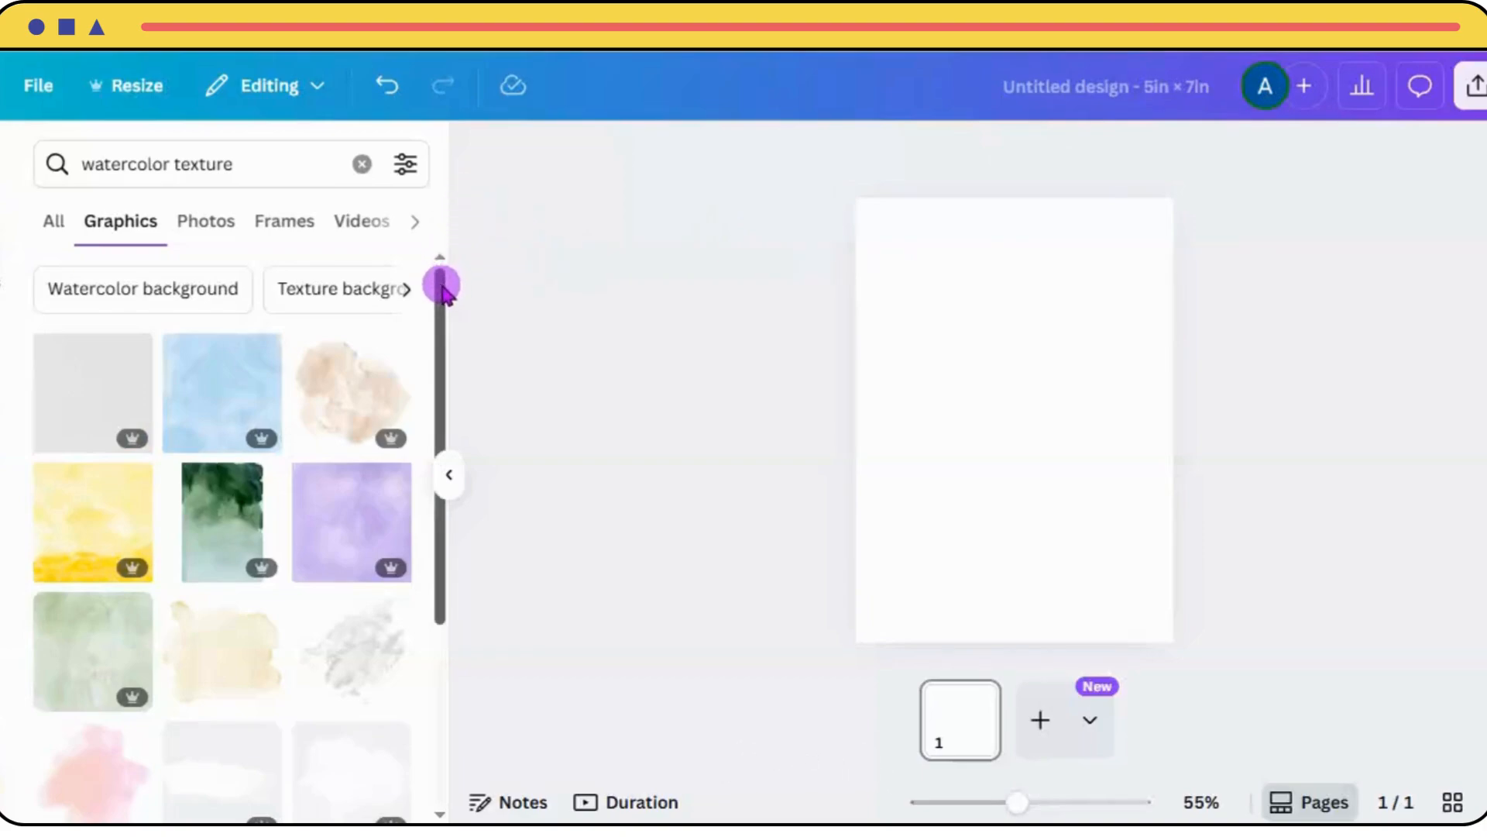
Filter the watercolor texture graphics to vertical orientation.
left_click(406, 165)
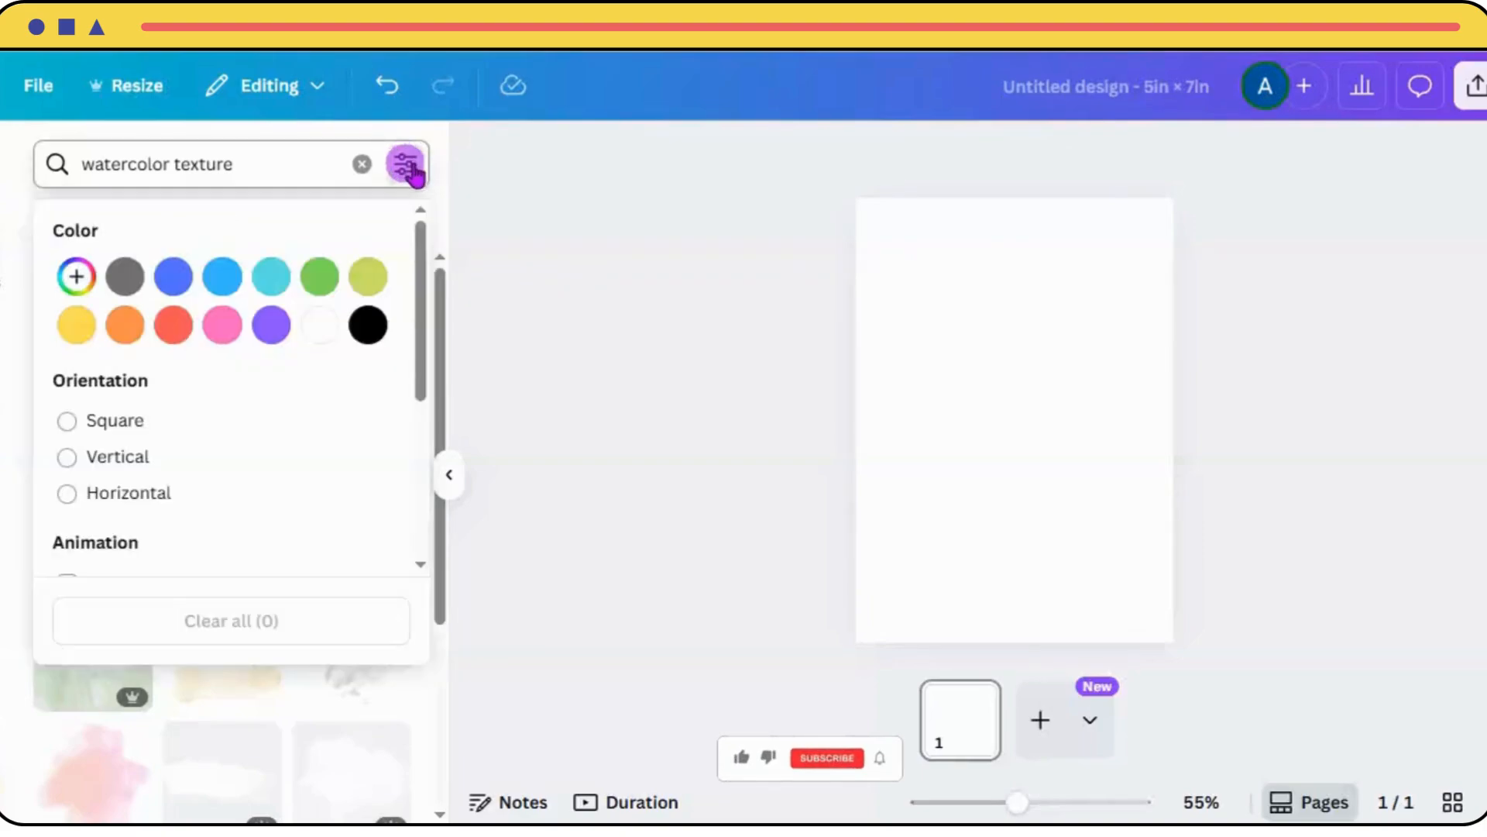
left_click(113, 461)
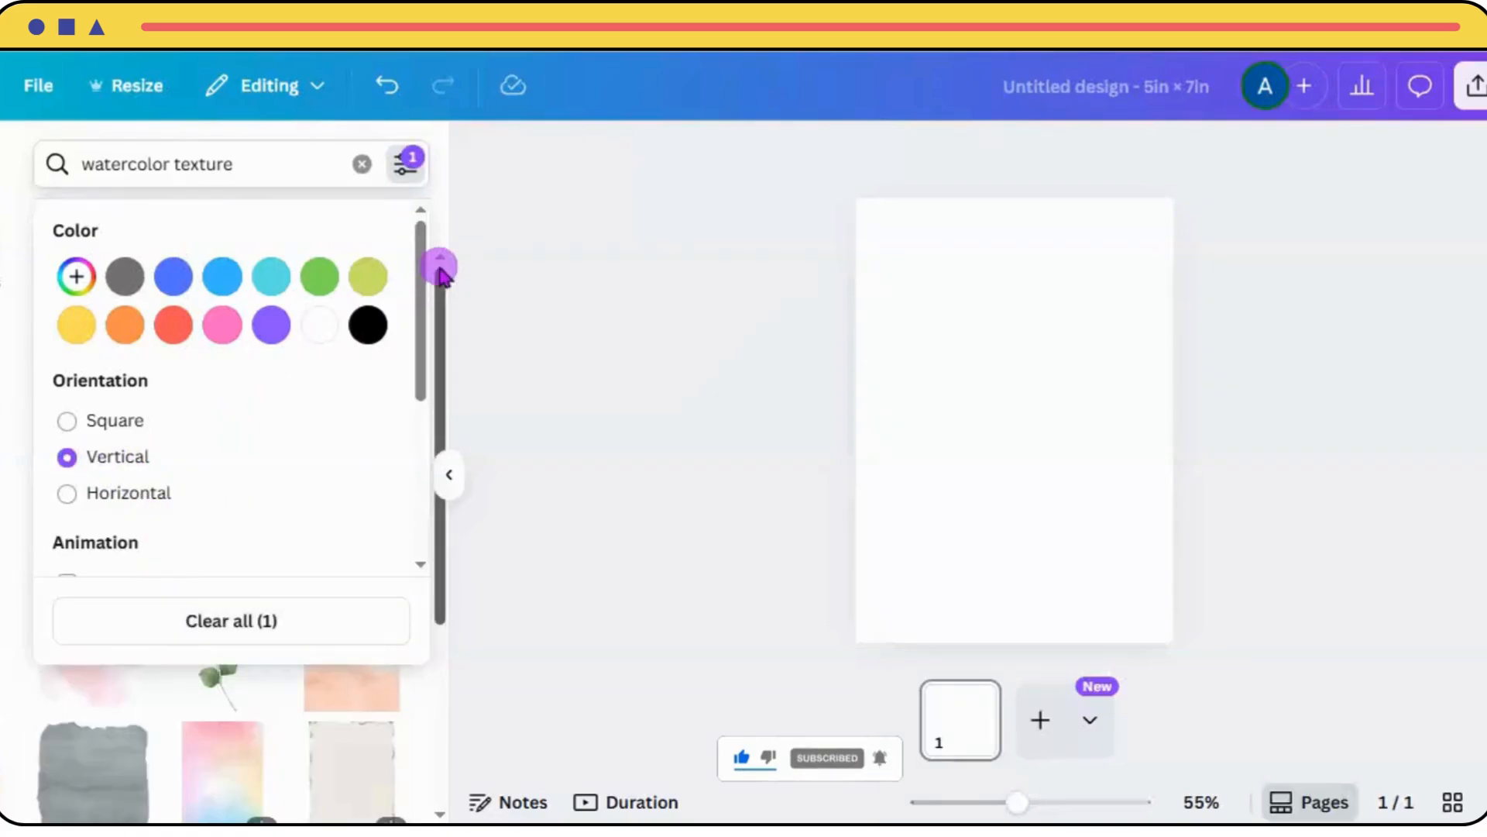
left_click(441, 206)
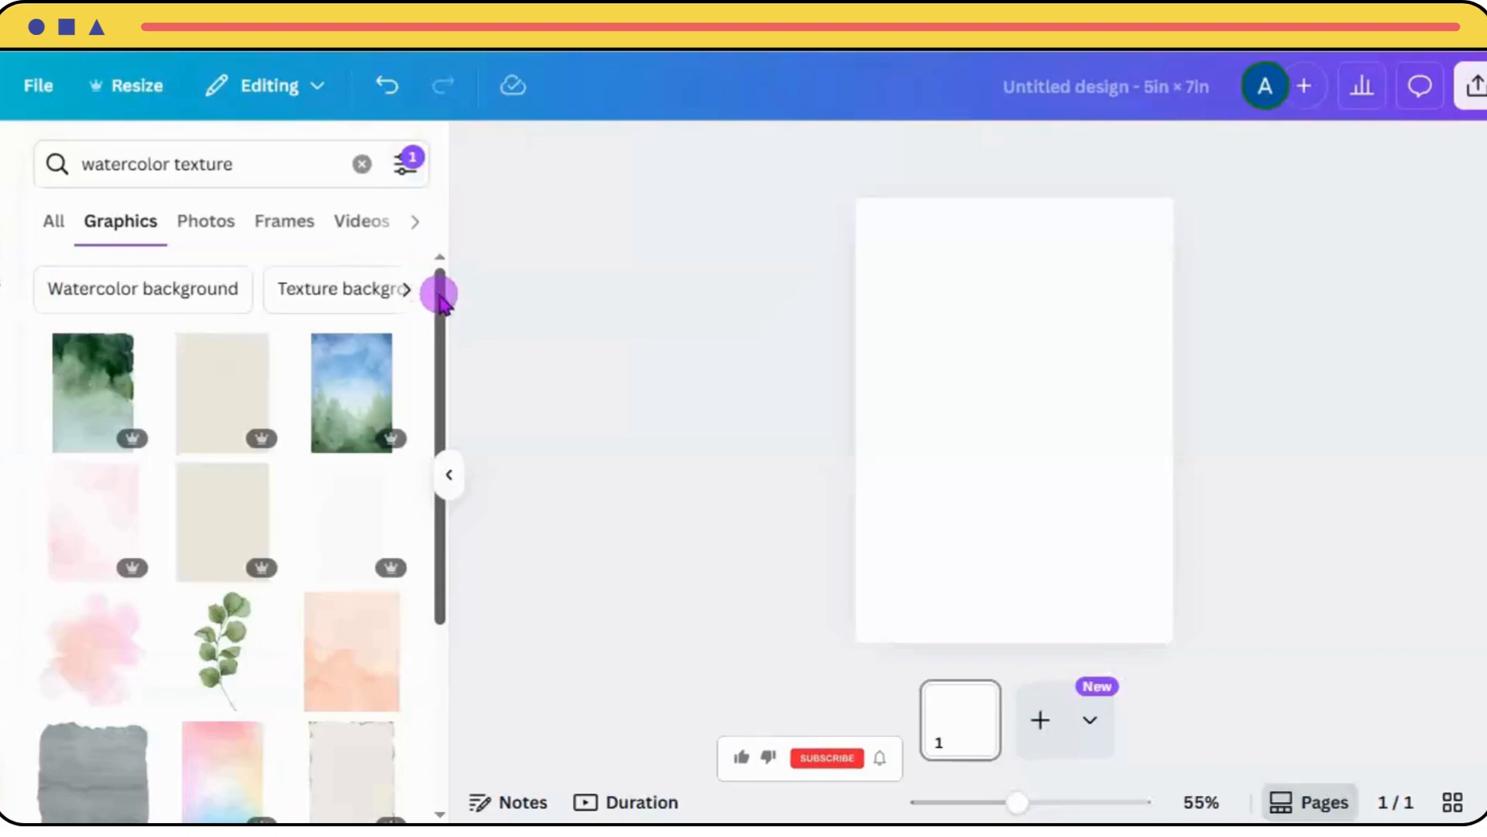
Add the pastel rainbow watercolor graphic to the page and set it as the page background.
left_click_drag(441, 298, 440, 490)
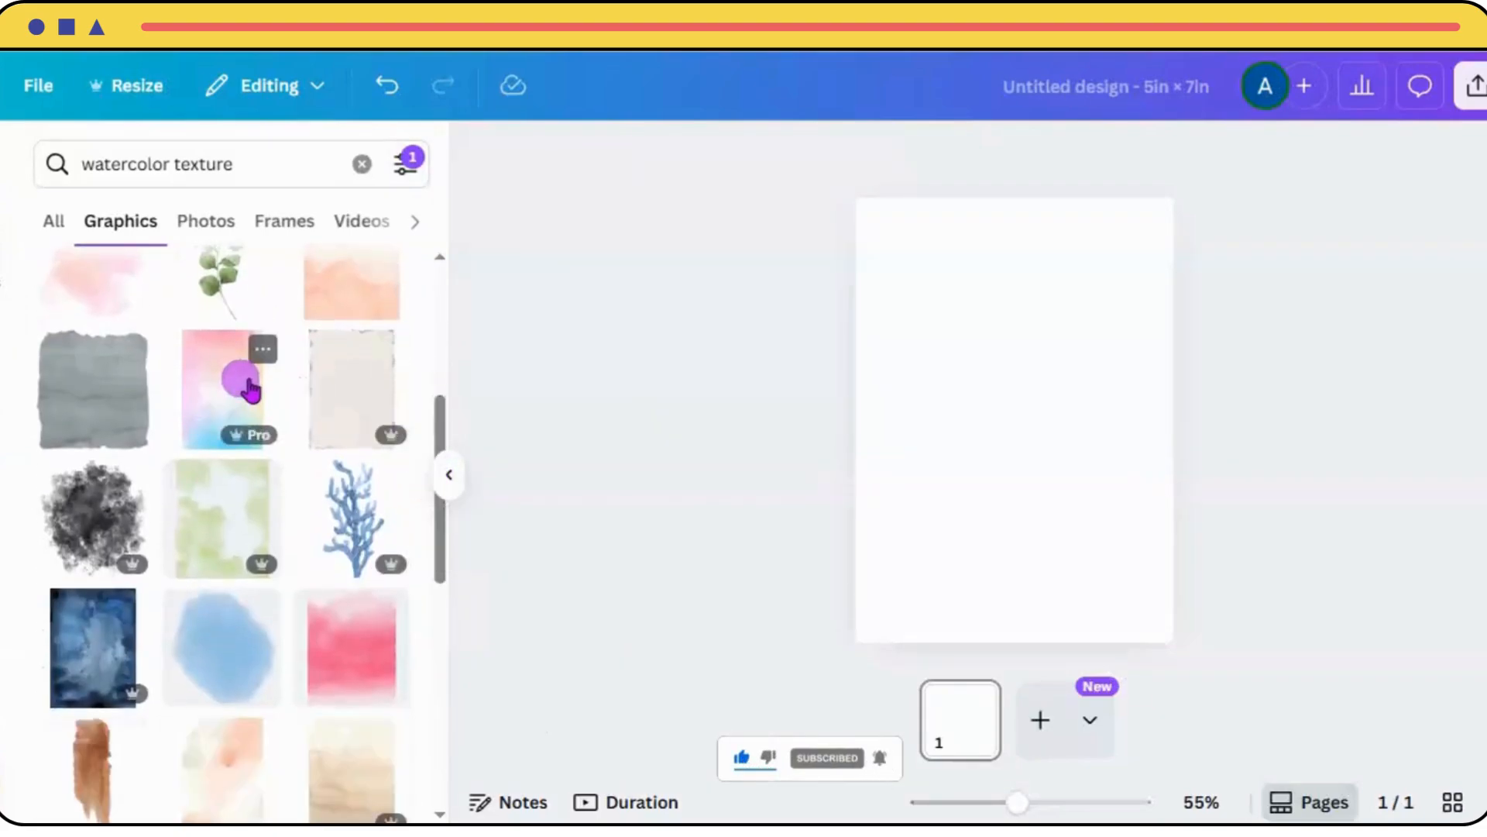
left_click(250, 389)
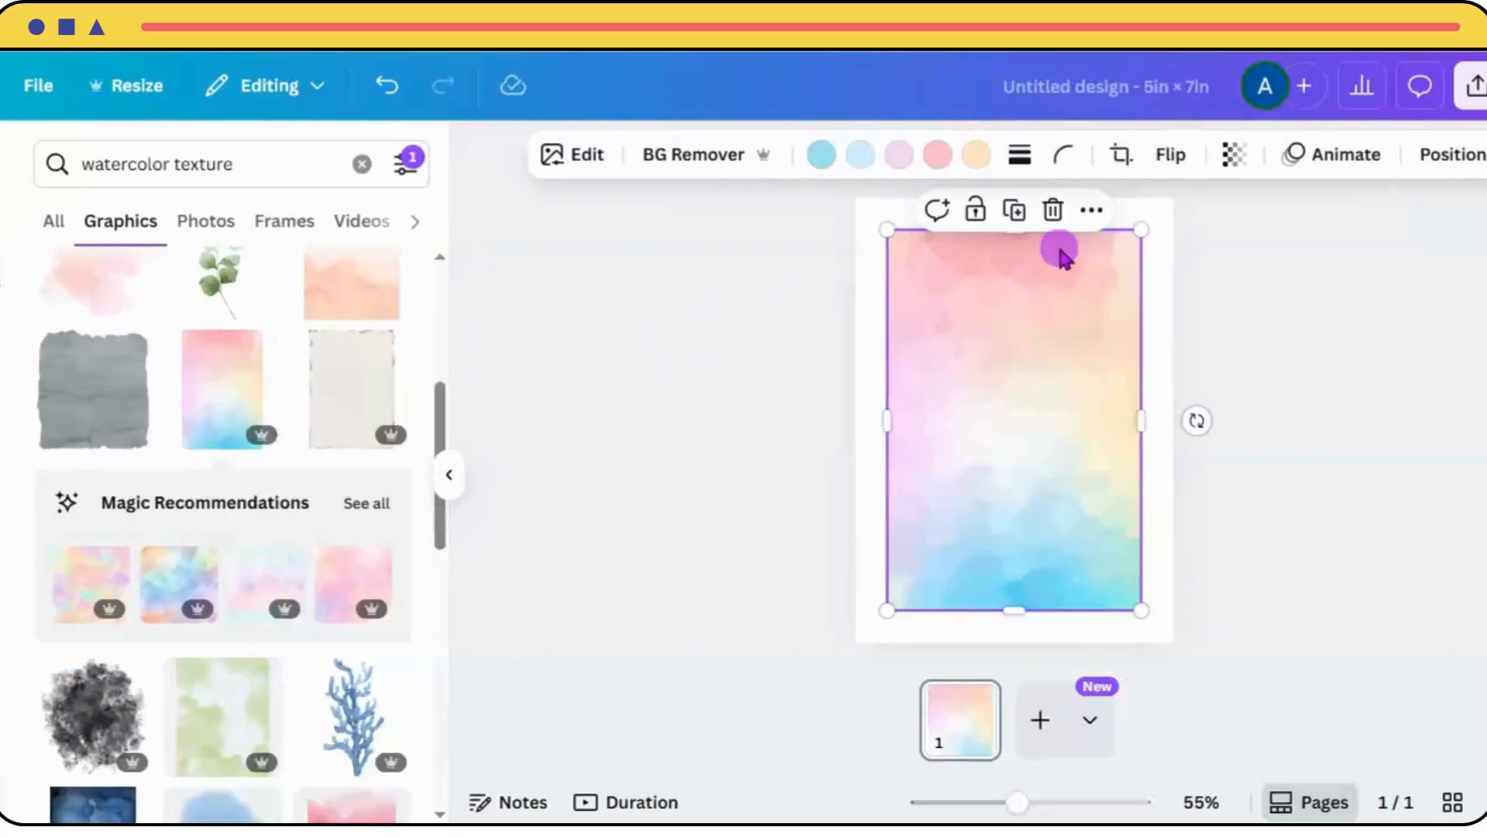
left_click(1094, 210)
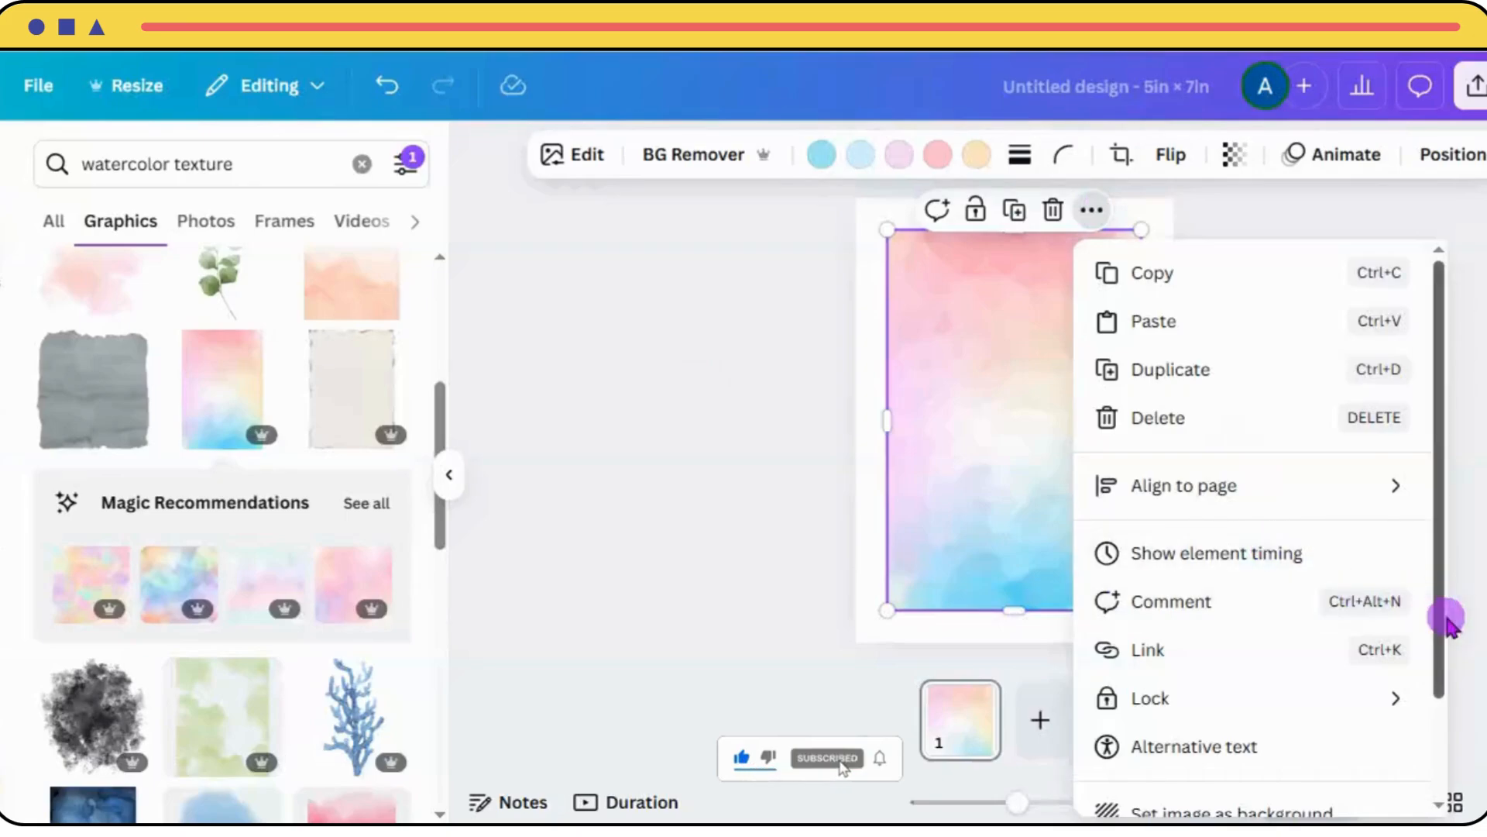
left_click_drag(1437, 624, 1428, 737)
left_click(1348, 692)
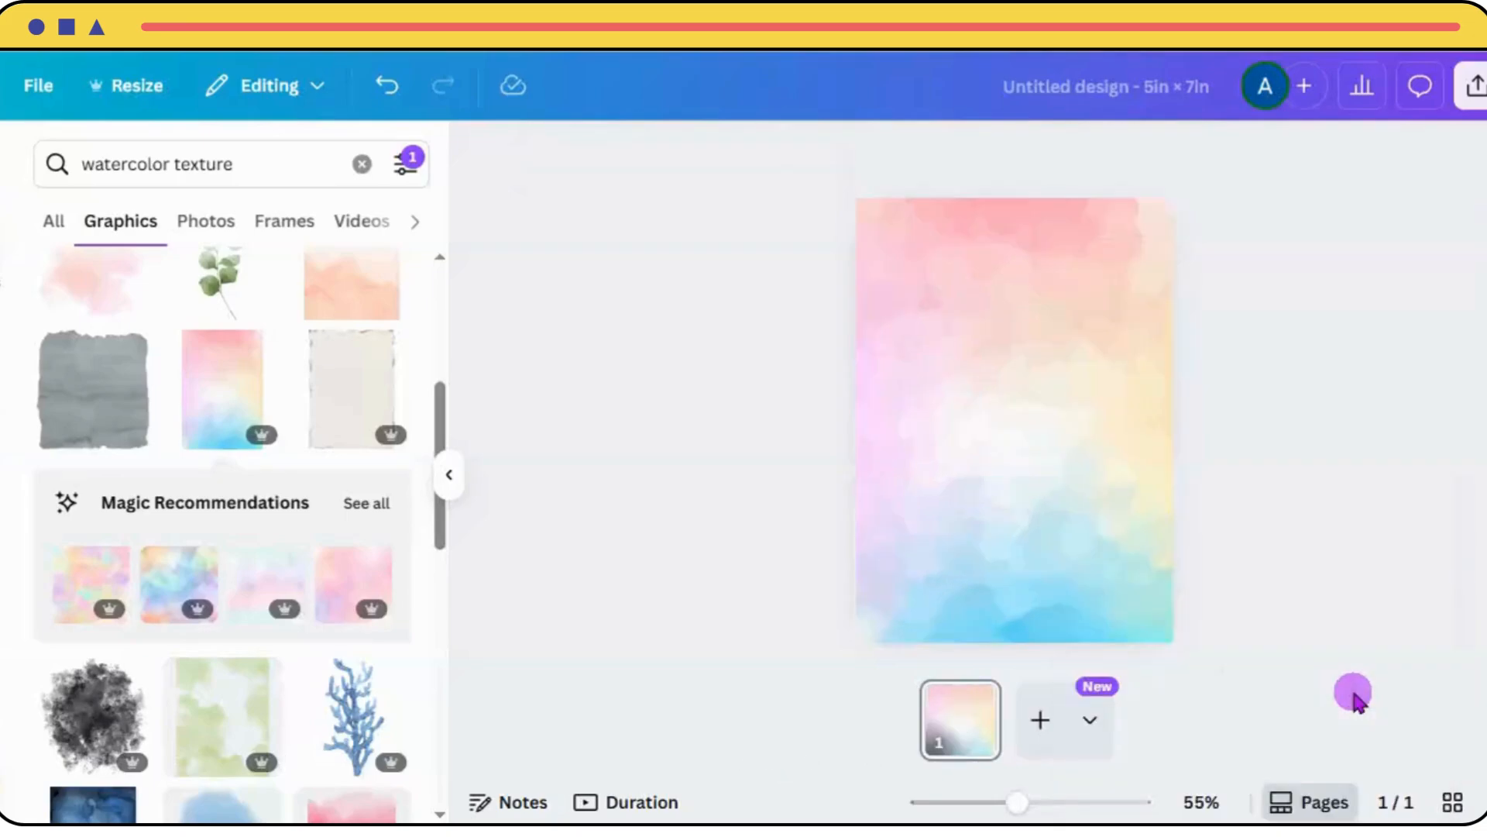
Set the watercolor background's transparency to 35.
left_click(1162, 529)
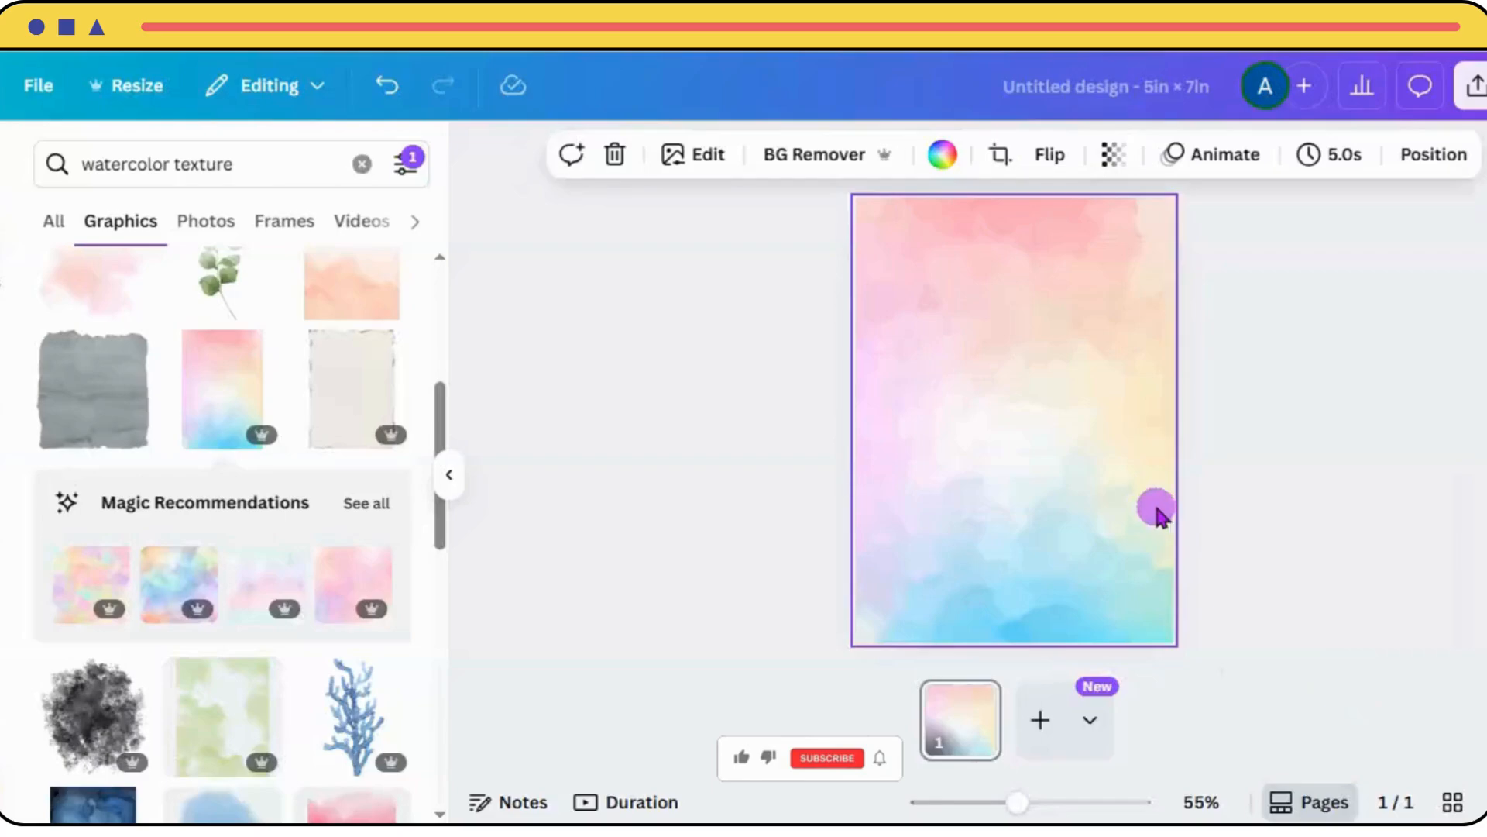
left_click(1114, 155)
left_click(1061, 254)
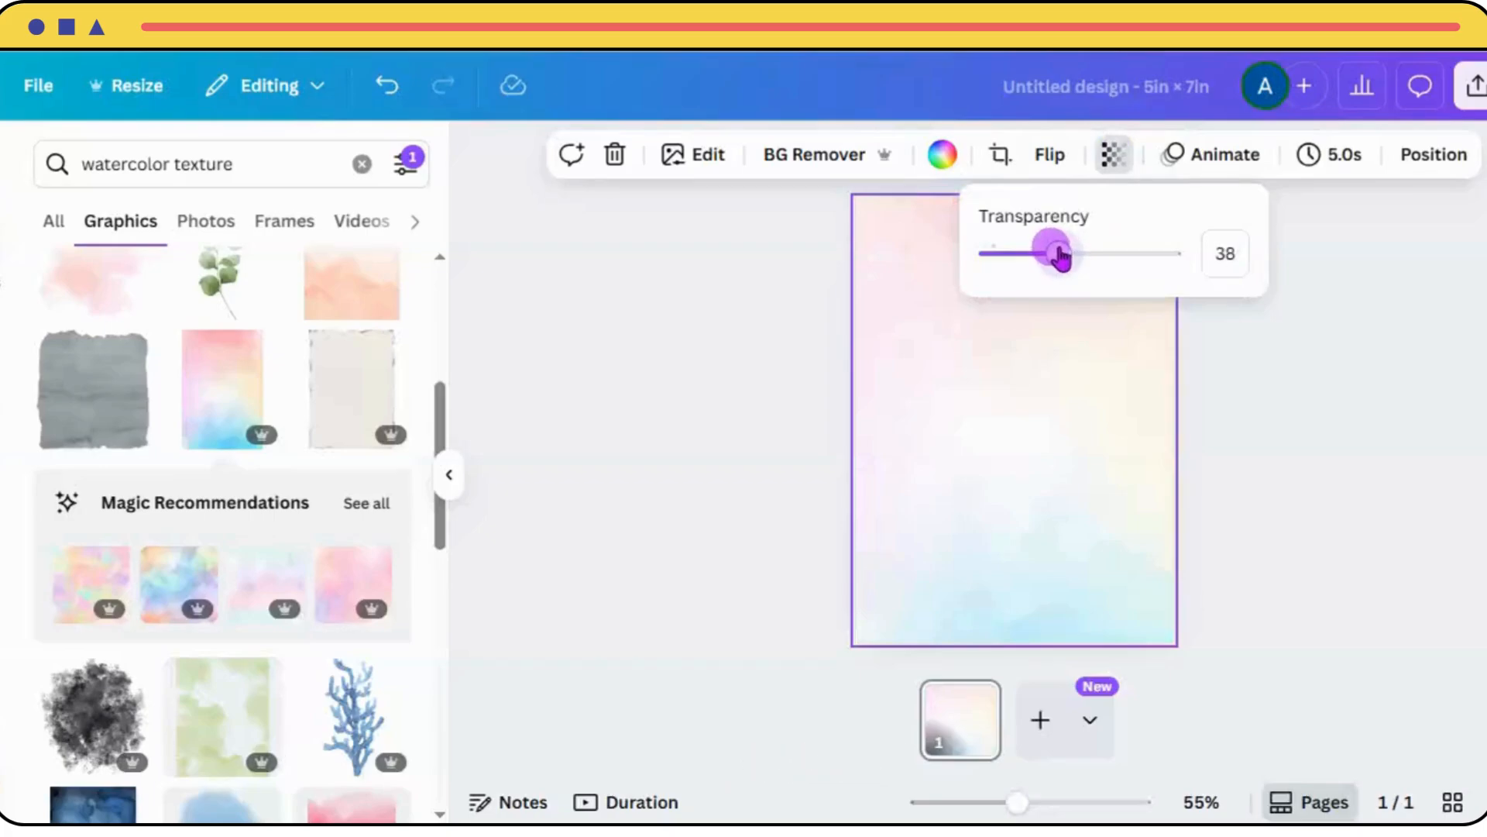
left_click_drag(1061, 256, 1057, 260)
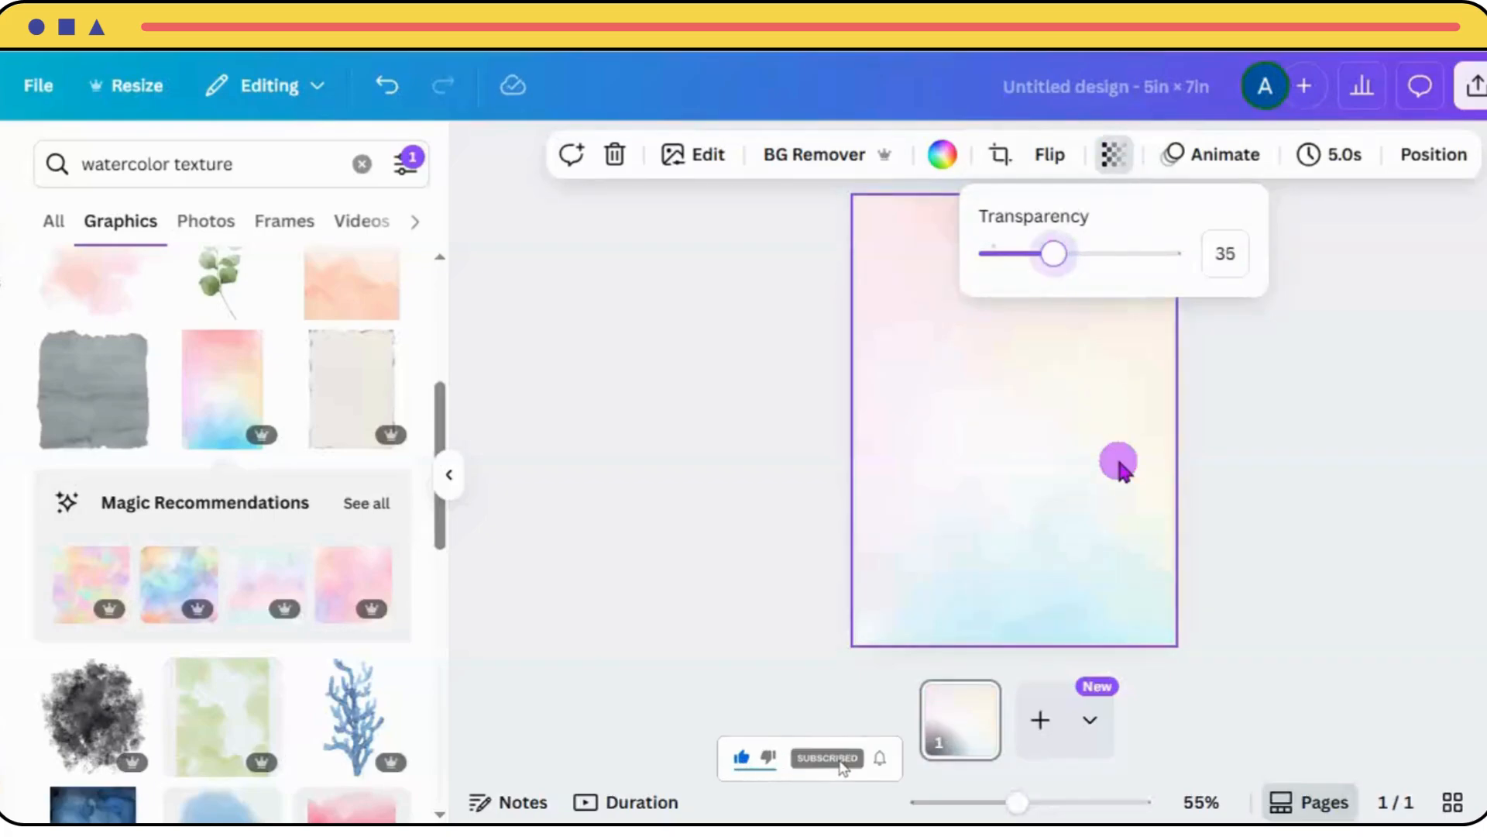
left_click(1176, 396)
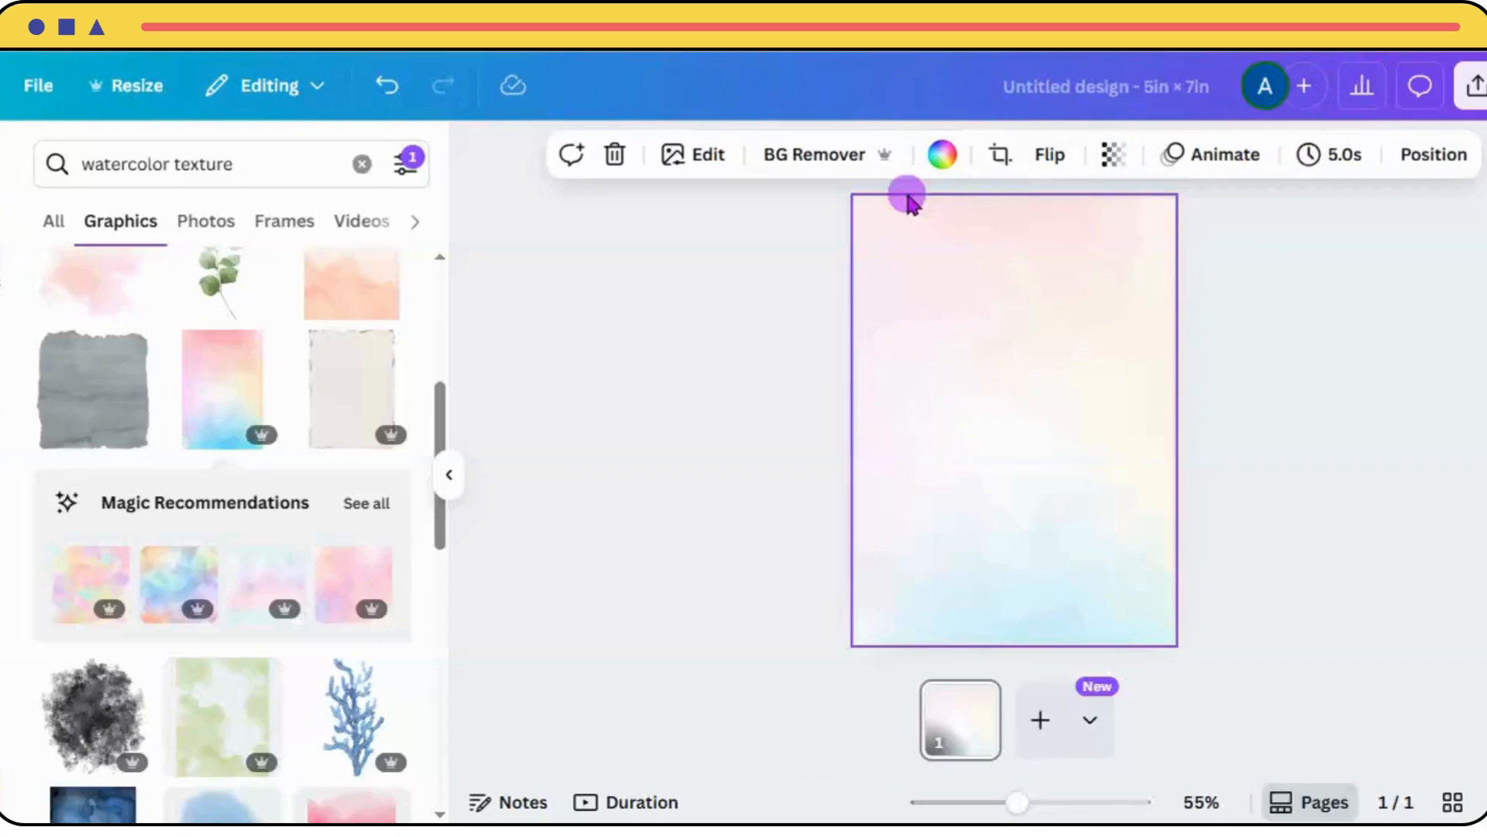
Replace the element search with "Flower border" and show only graphics.
left_click(4, 279)
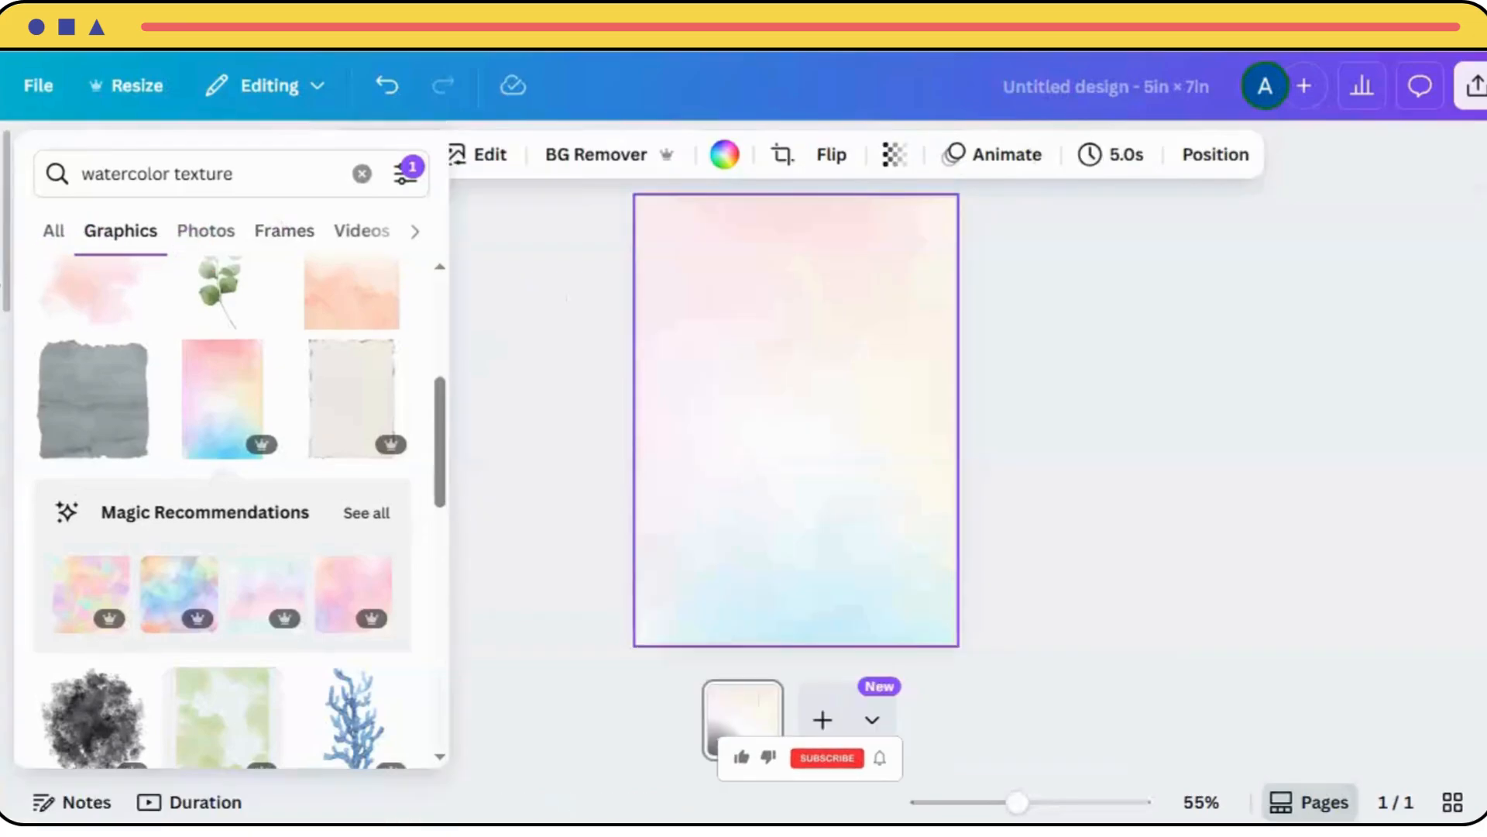
left_click(362, 182)
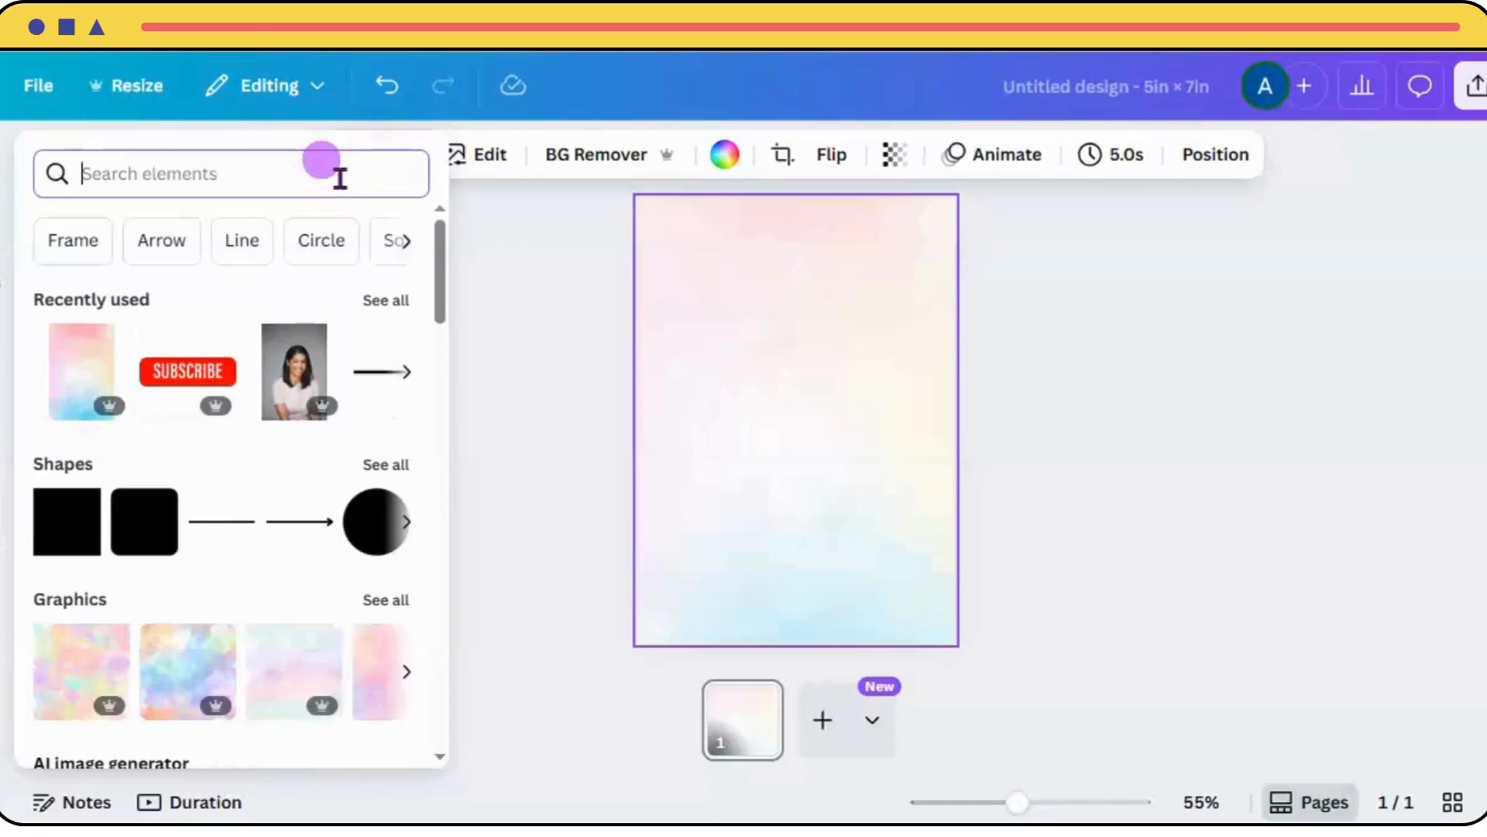
type("flower")
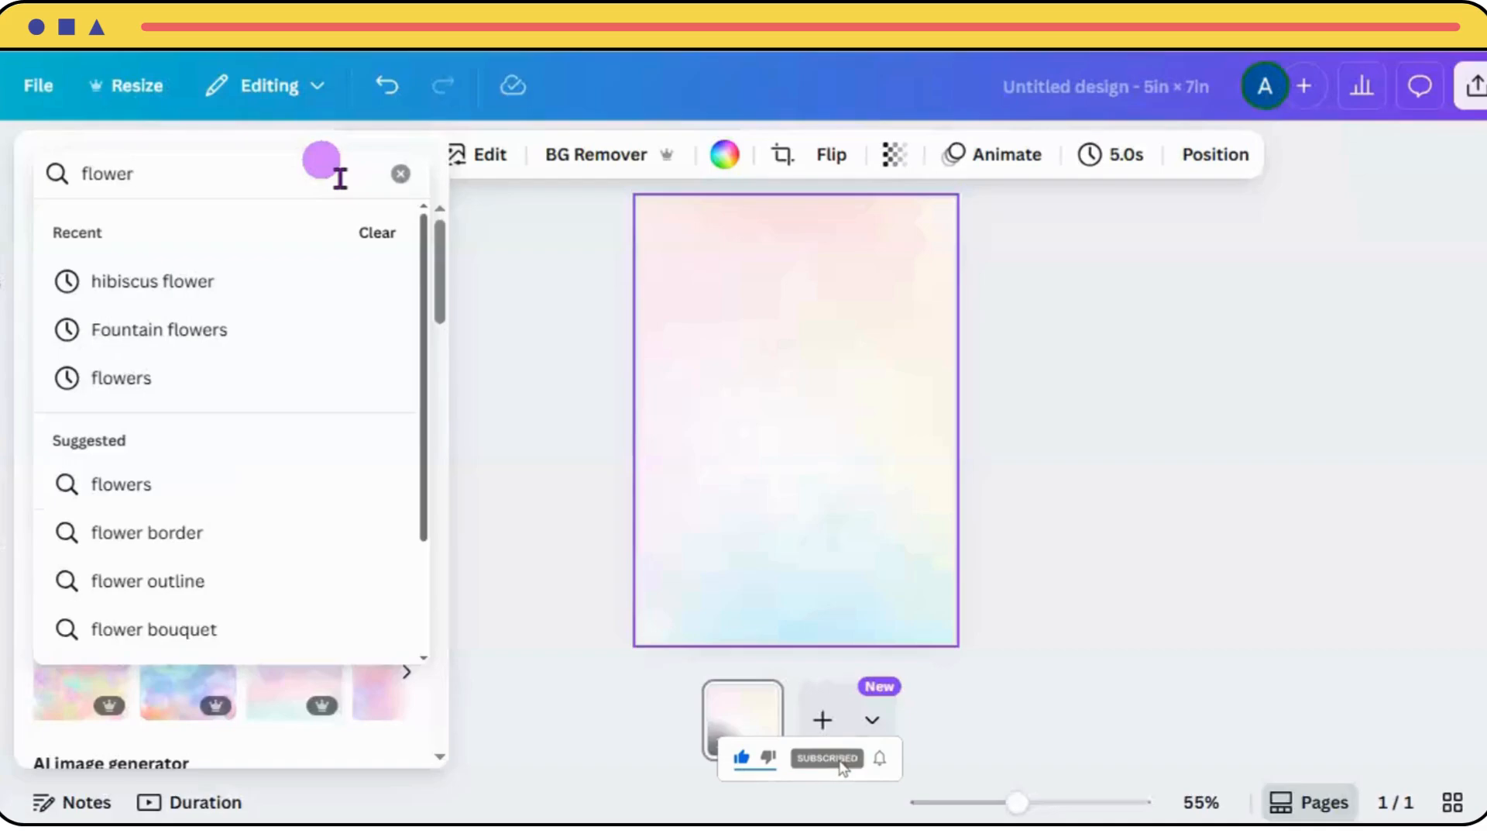
type(" b")
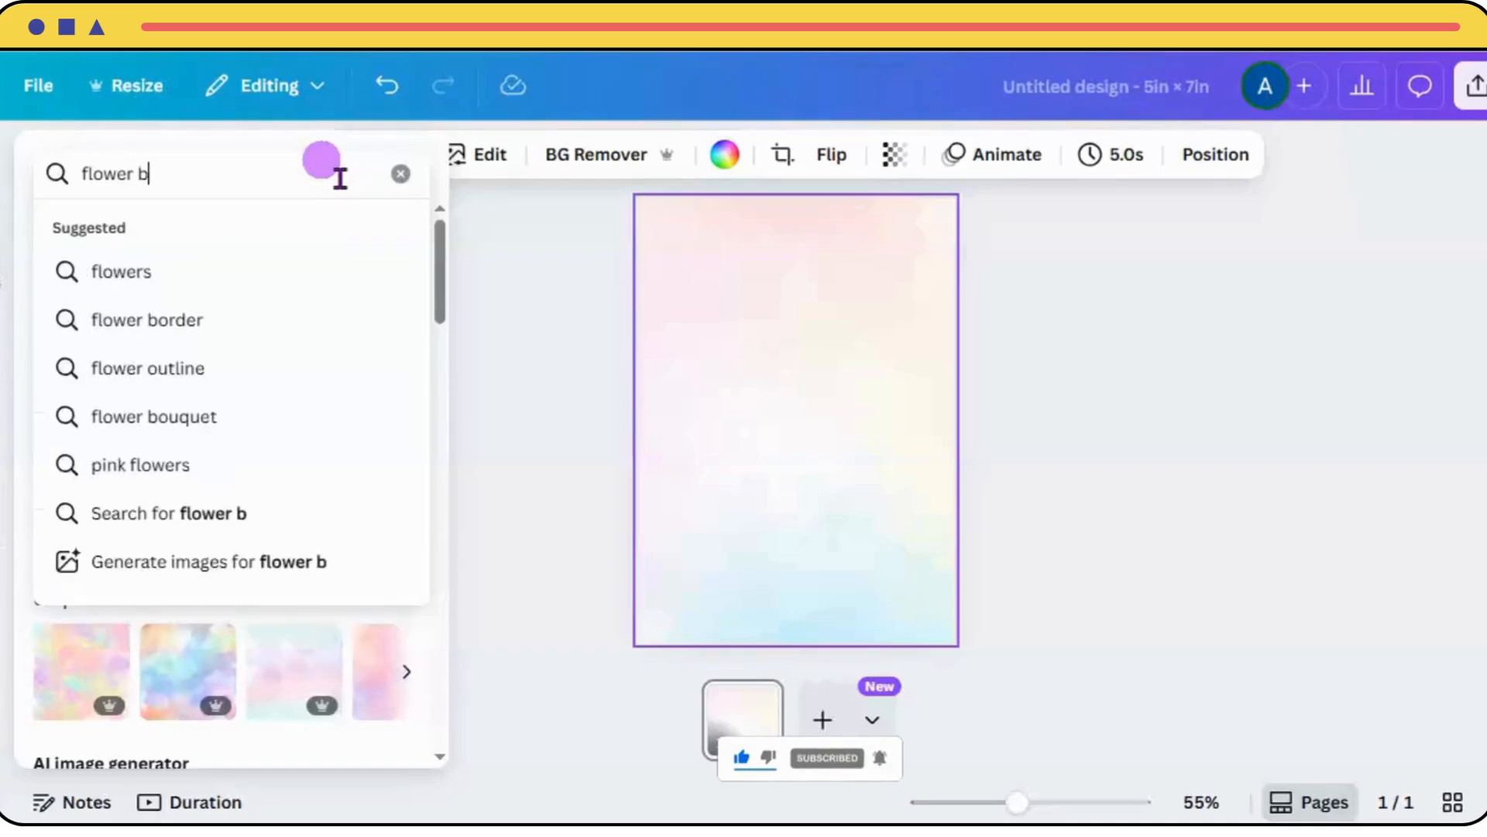
type("ro")
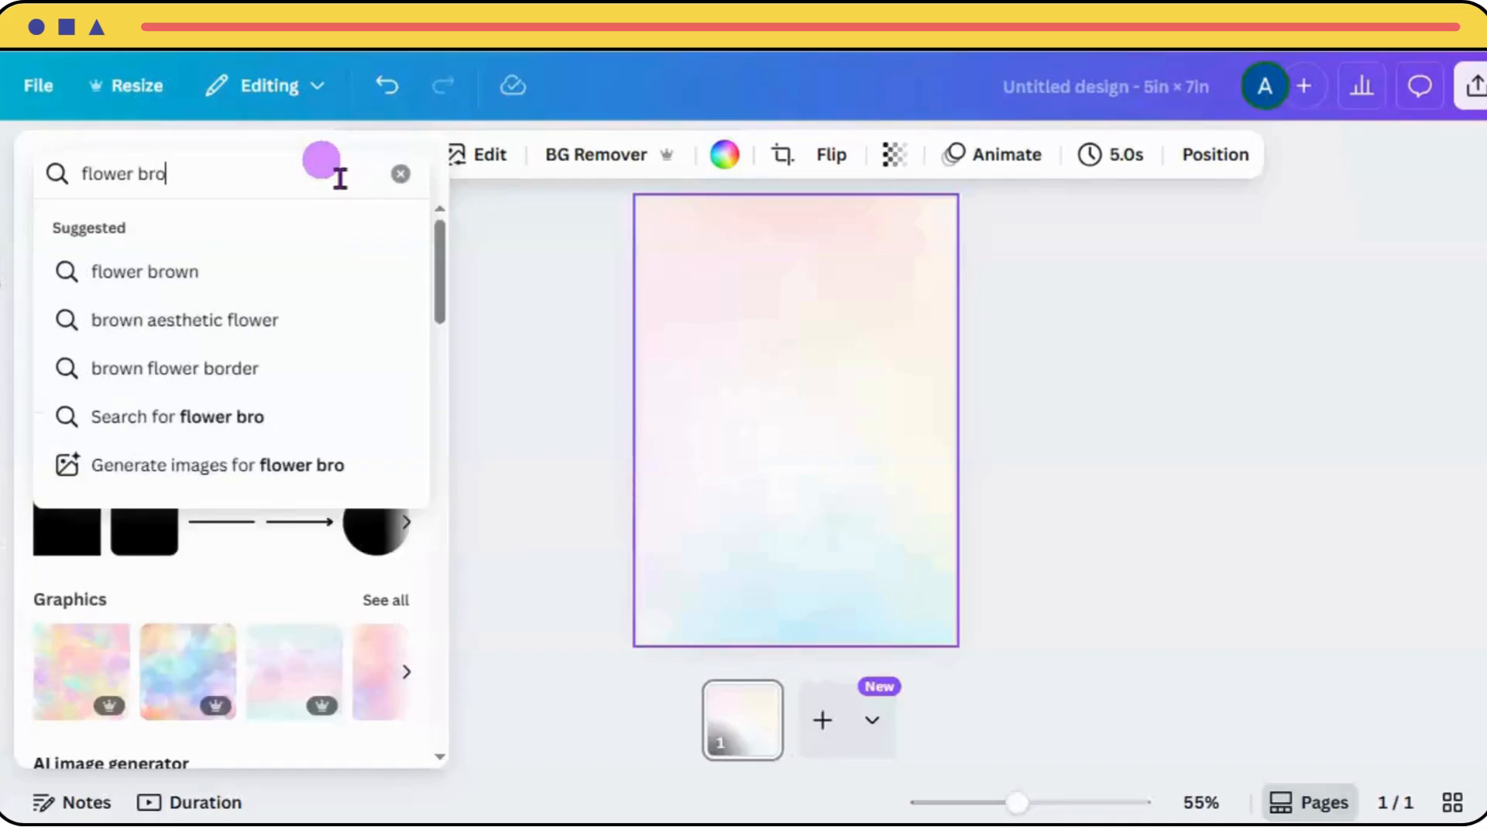
type("der")
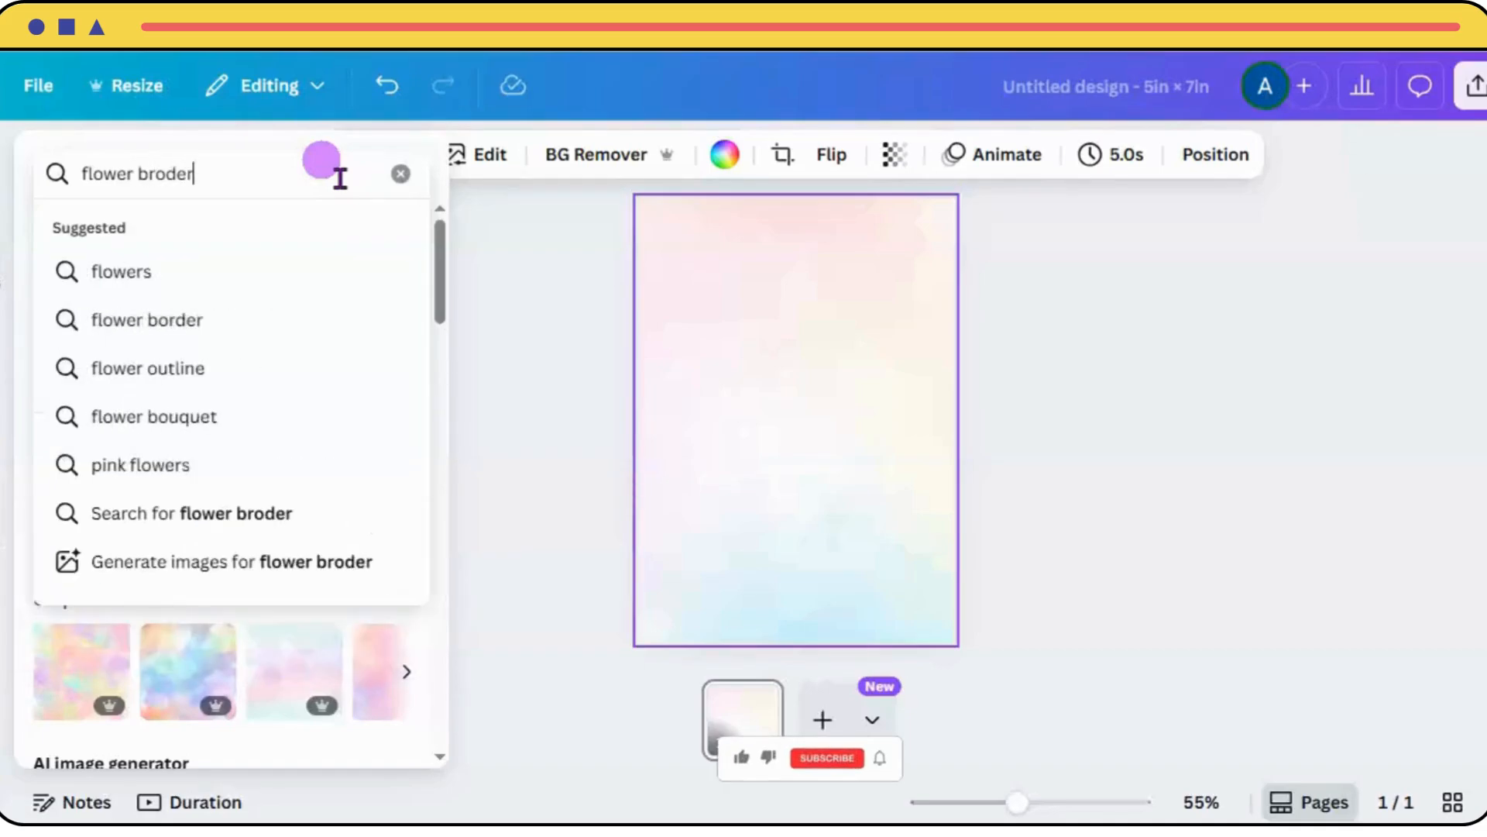
key("Return")
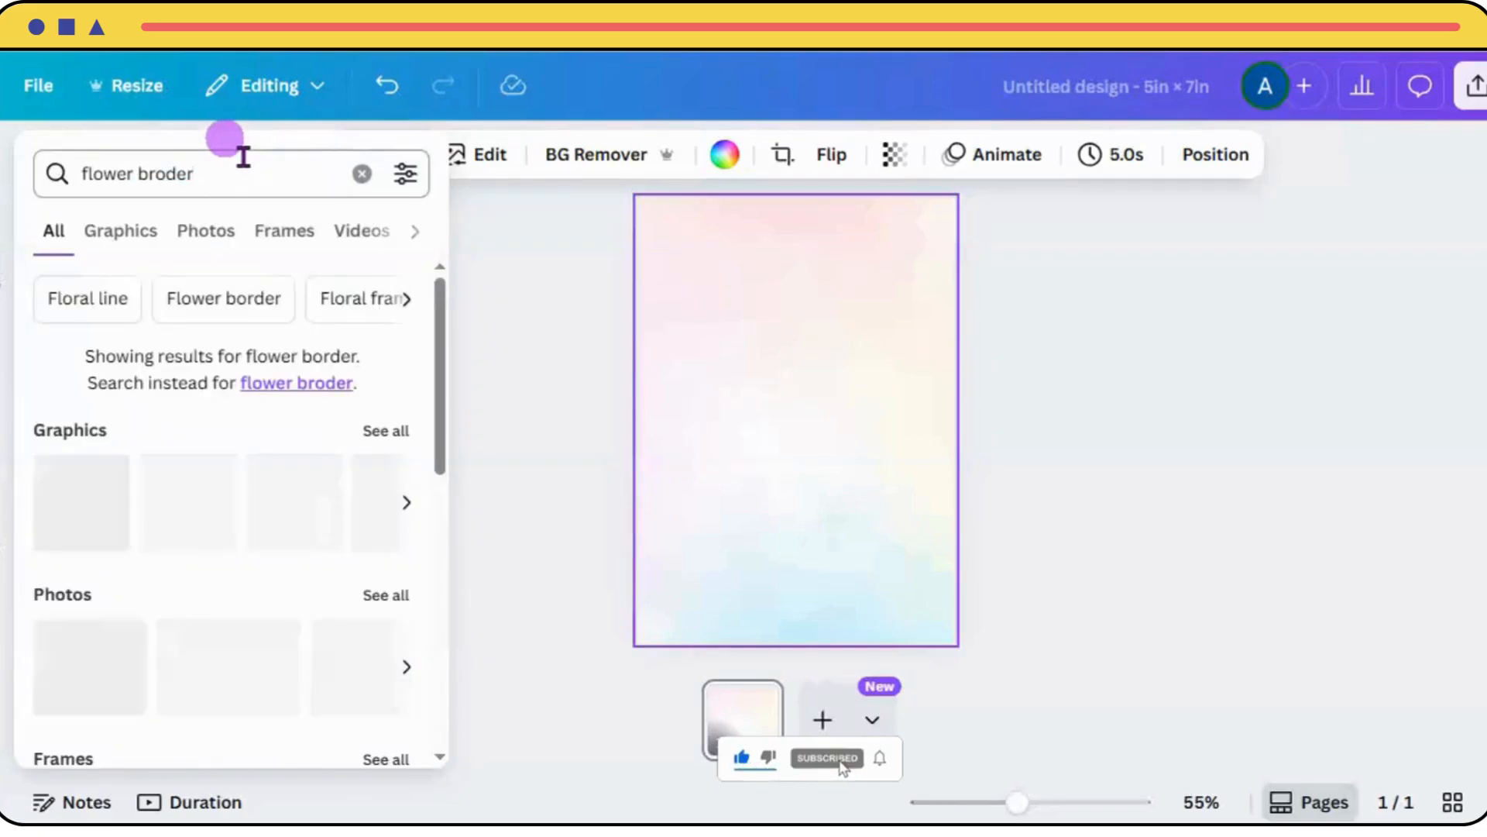
left_click(300, 383)
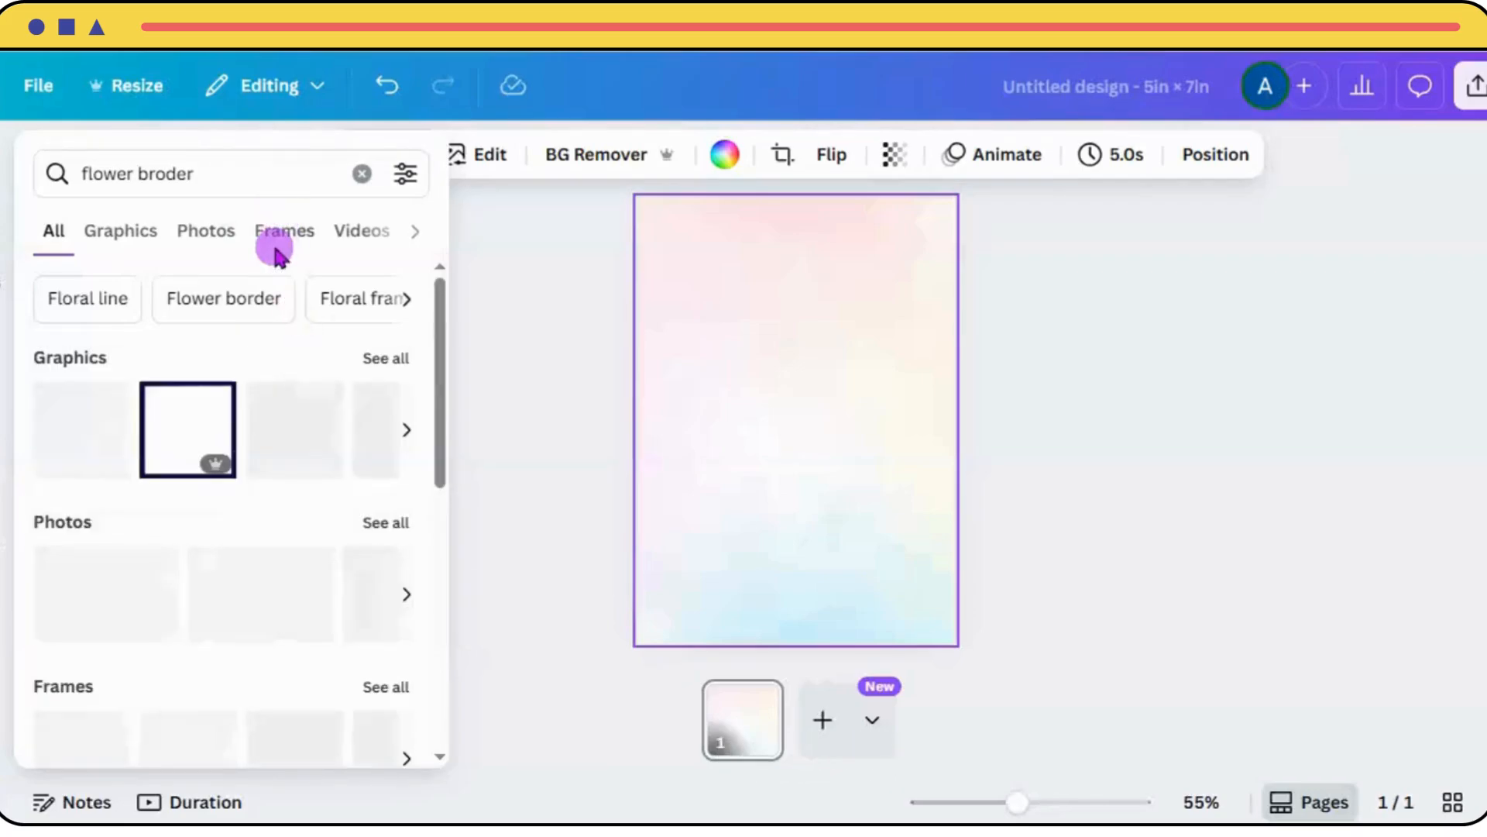
left_click(231, 303)
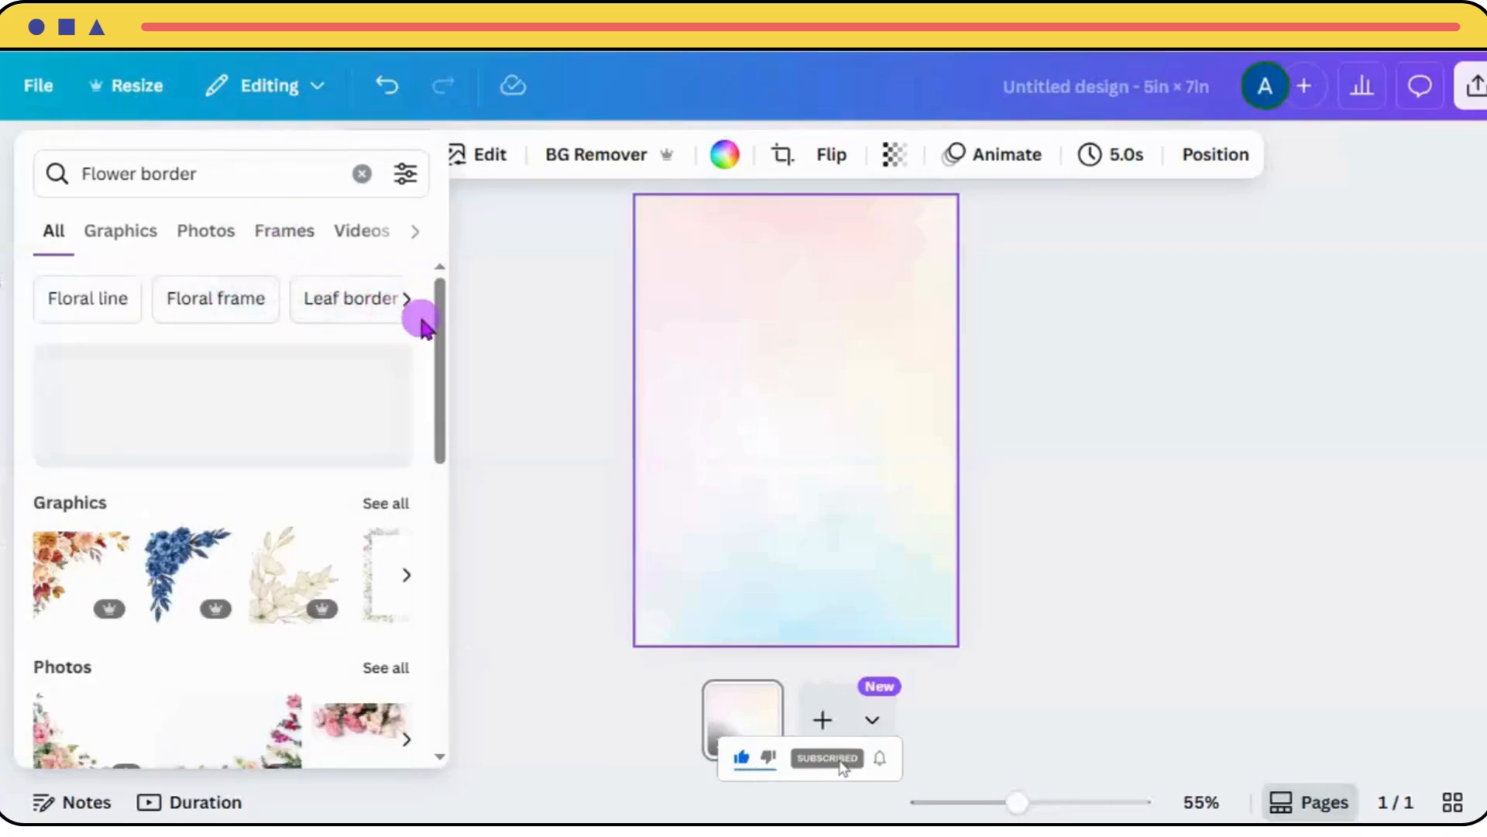
scroll(438, 333, "down", 2)
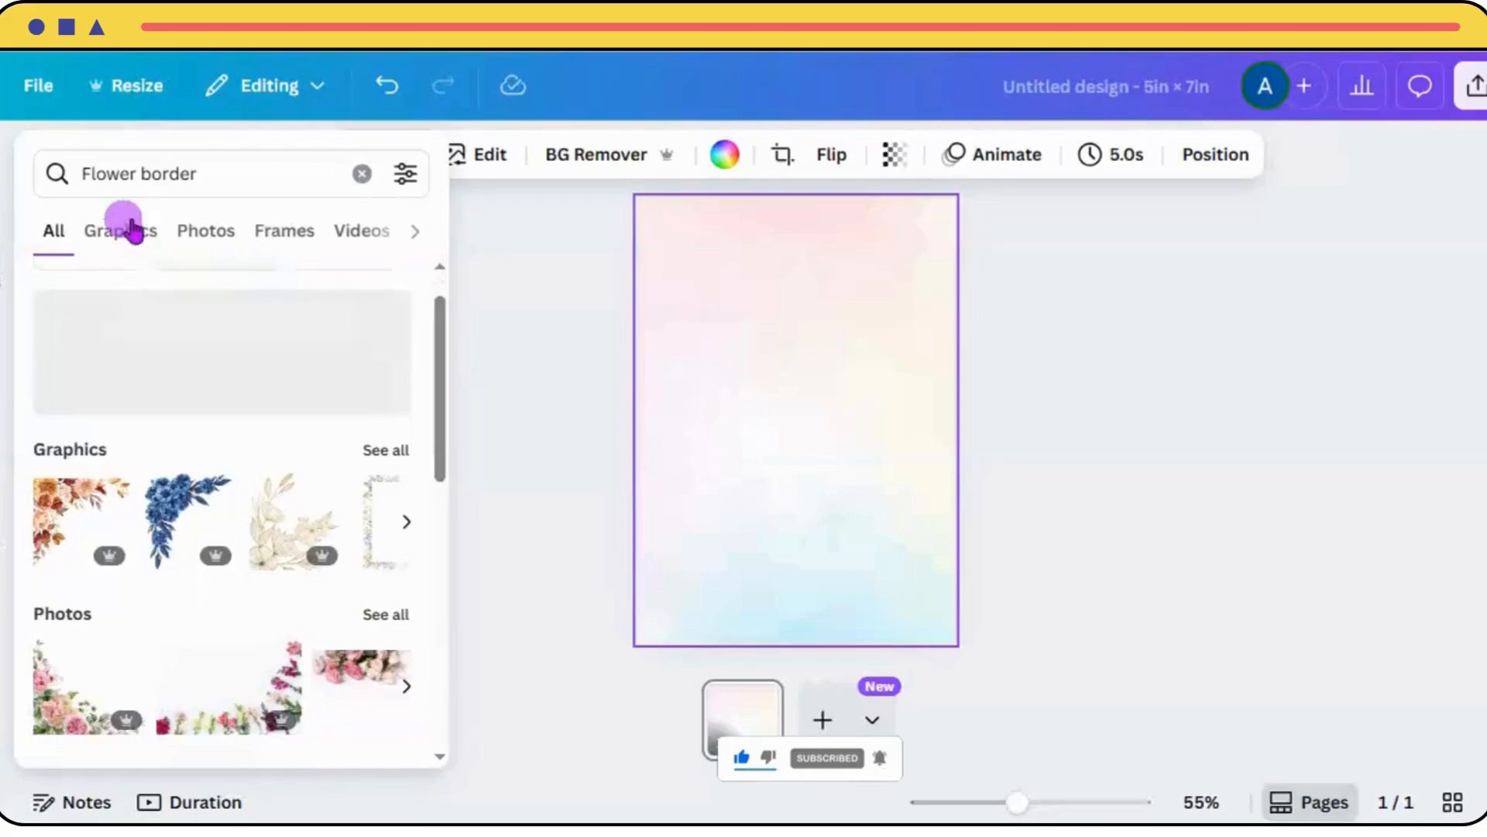
left_click(122, 231)
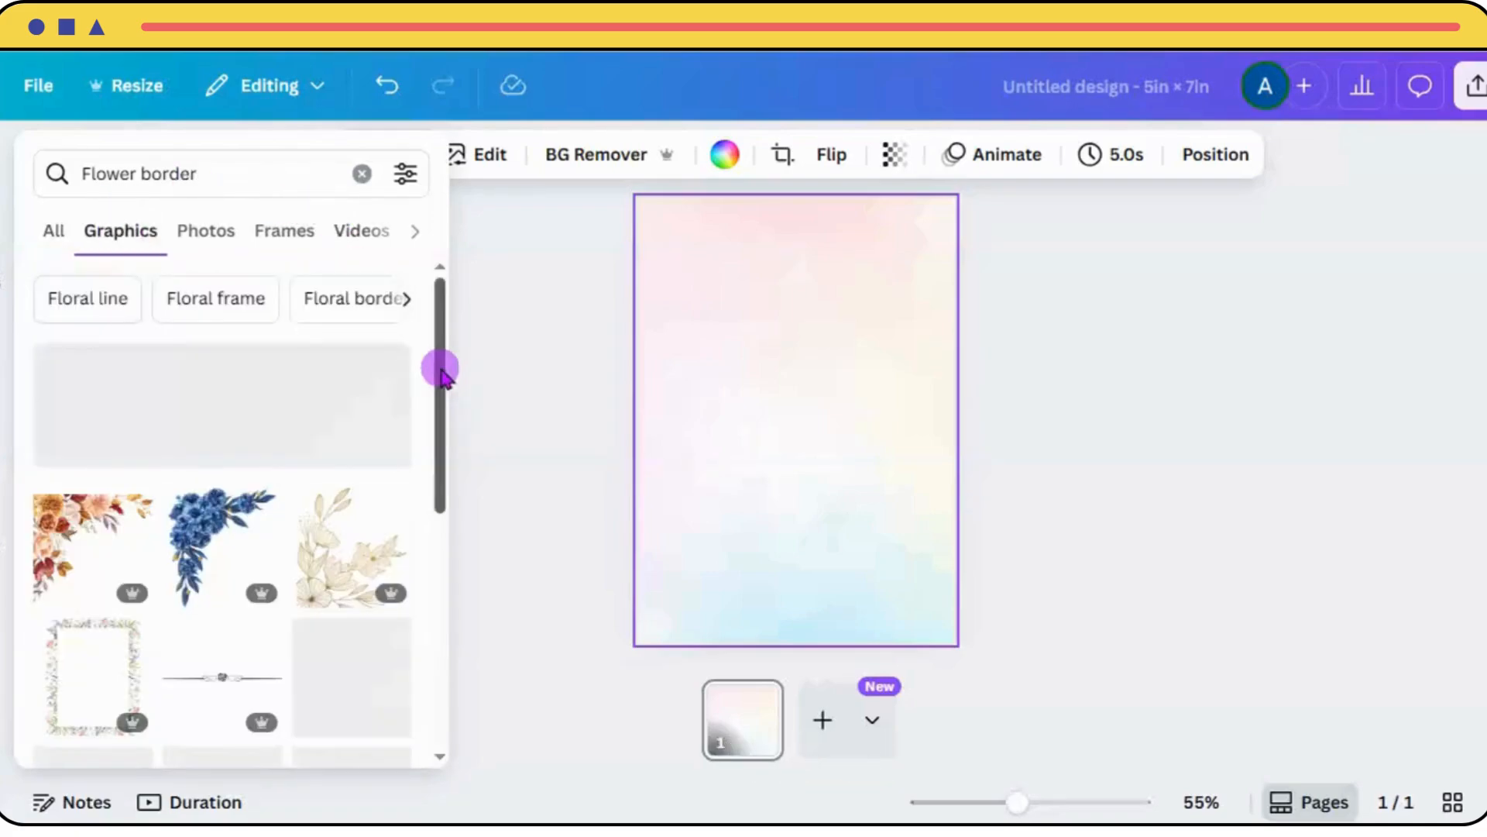
Add the autumn-colored corner flower graphic and move it to the page's upper-left corner.
left_click_drag(442, 365, 443, 453)
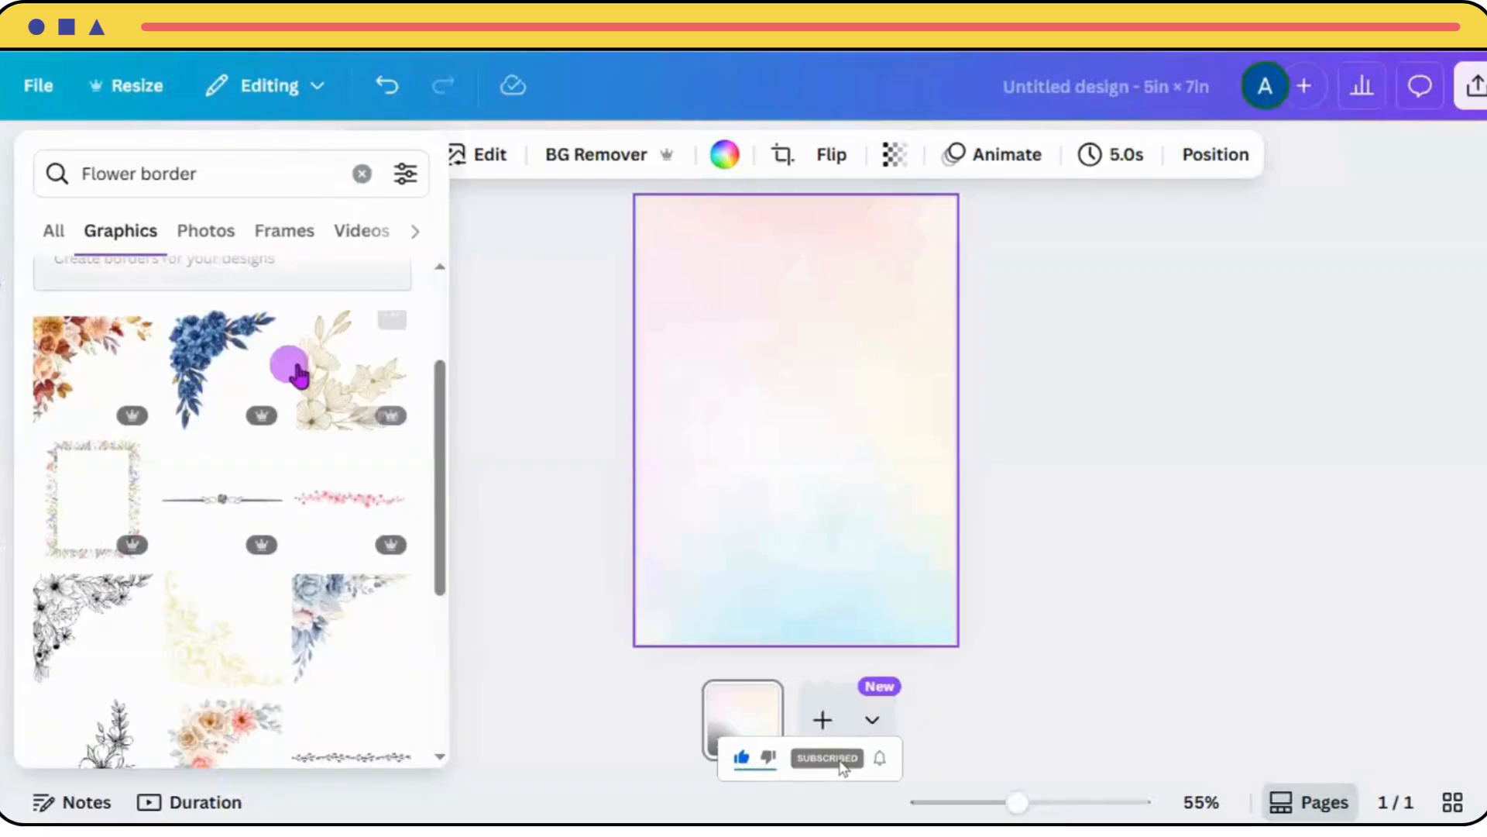
left_click(77, 360)
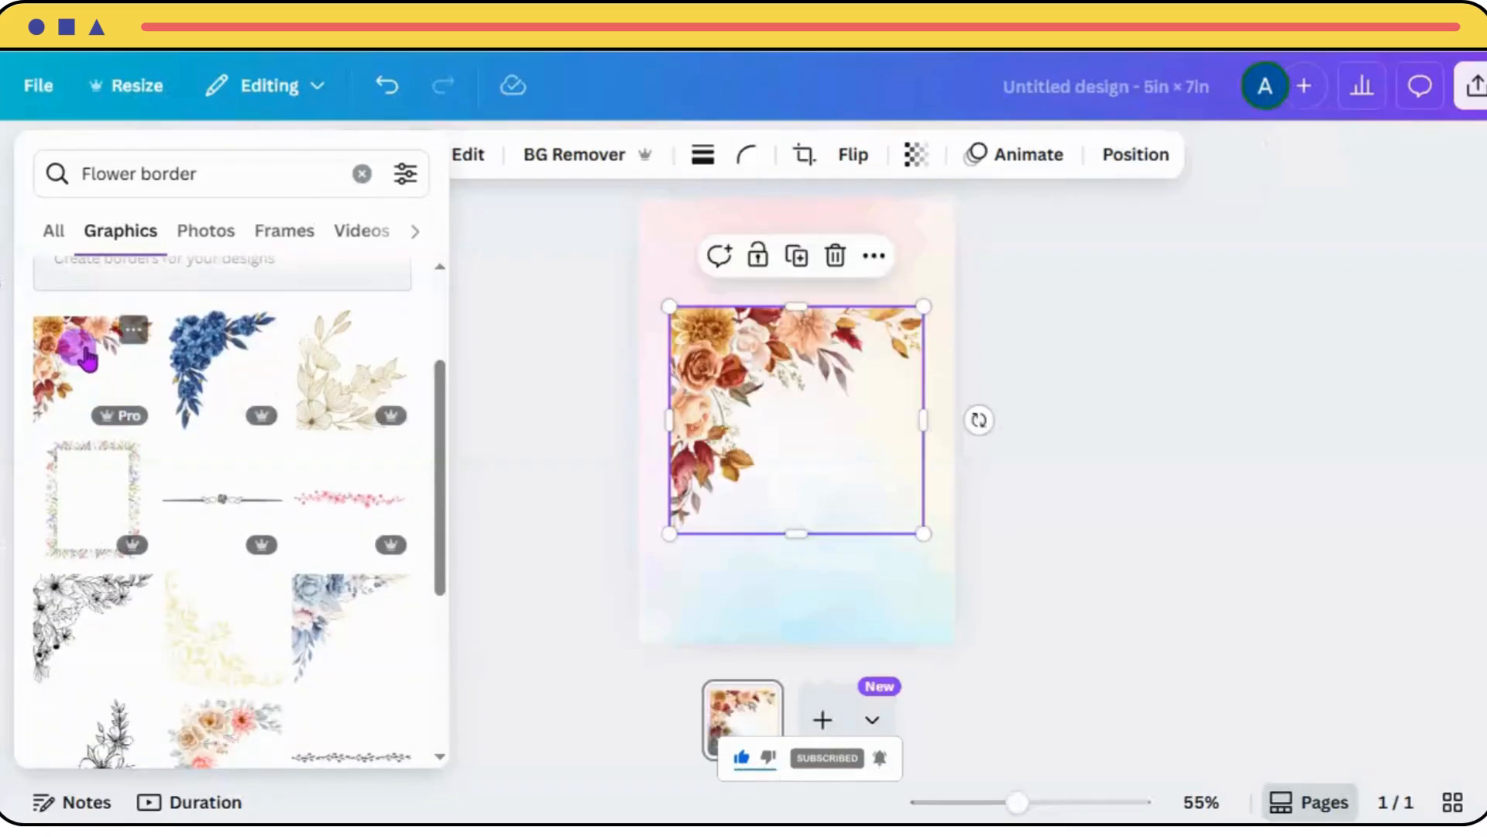
left_click(740, 404)
left_click_drag(740, 404, 708, 290)
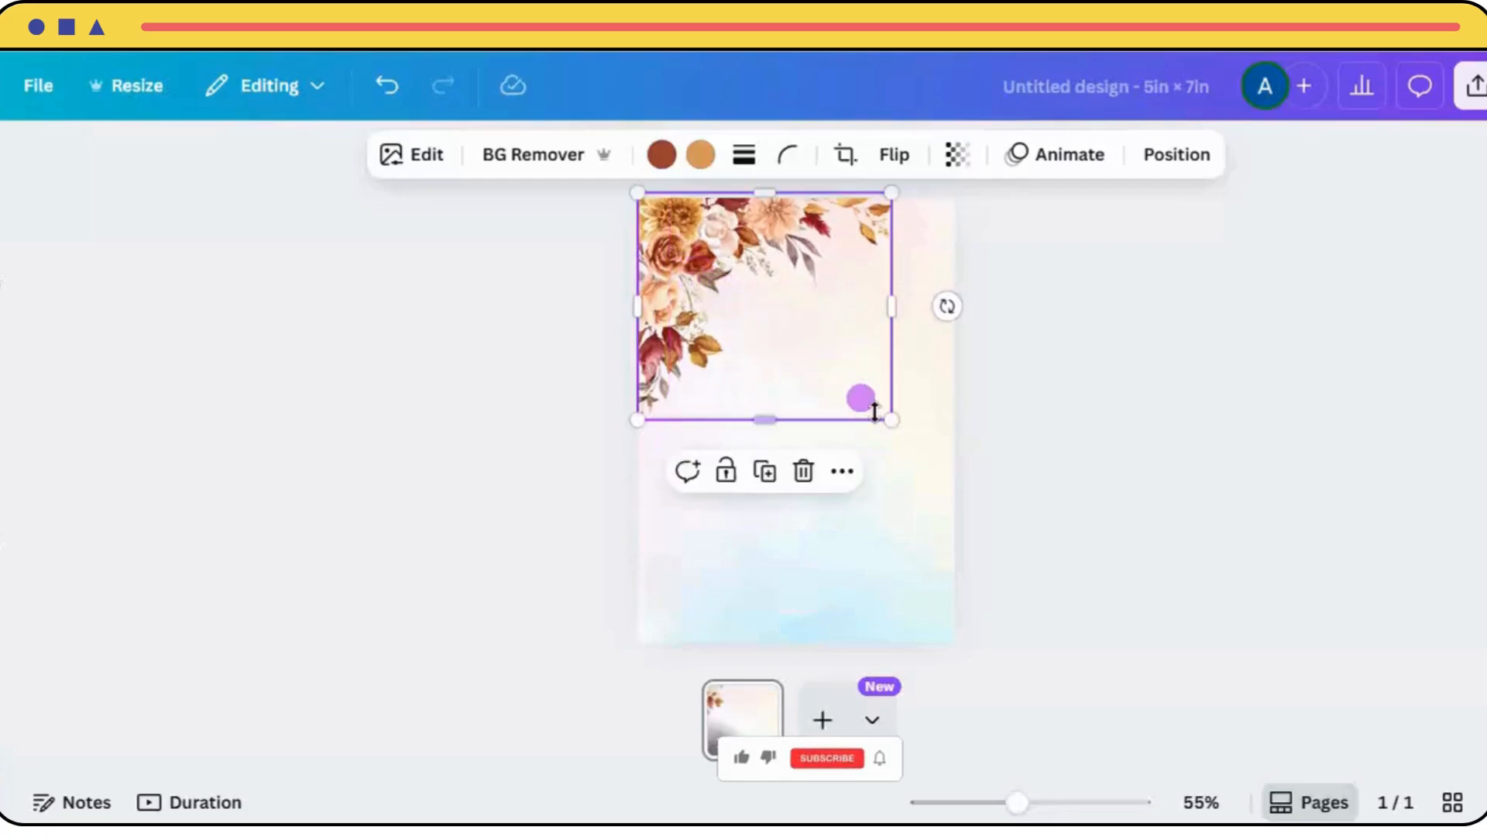
Shrink the autumn flower graphic to a bit under half the page width and fit it flush into the upper-left corner.
left_click_drag(889, 418, 704, 338)
left_click_drag(743, 259, 752, 260)
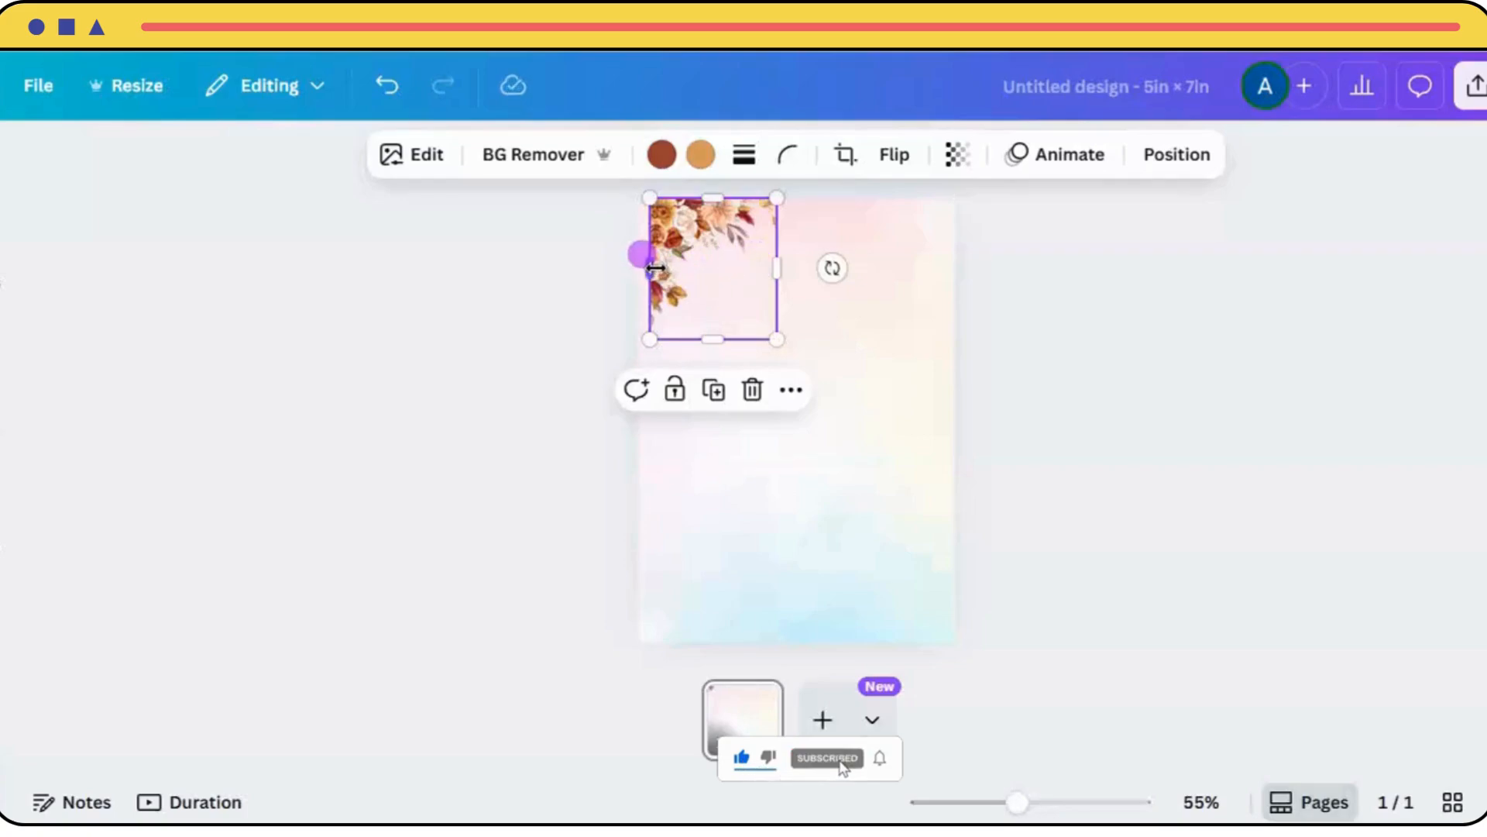
left_click_drag(656, 267, 648, 266)
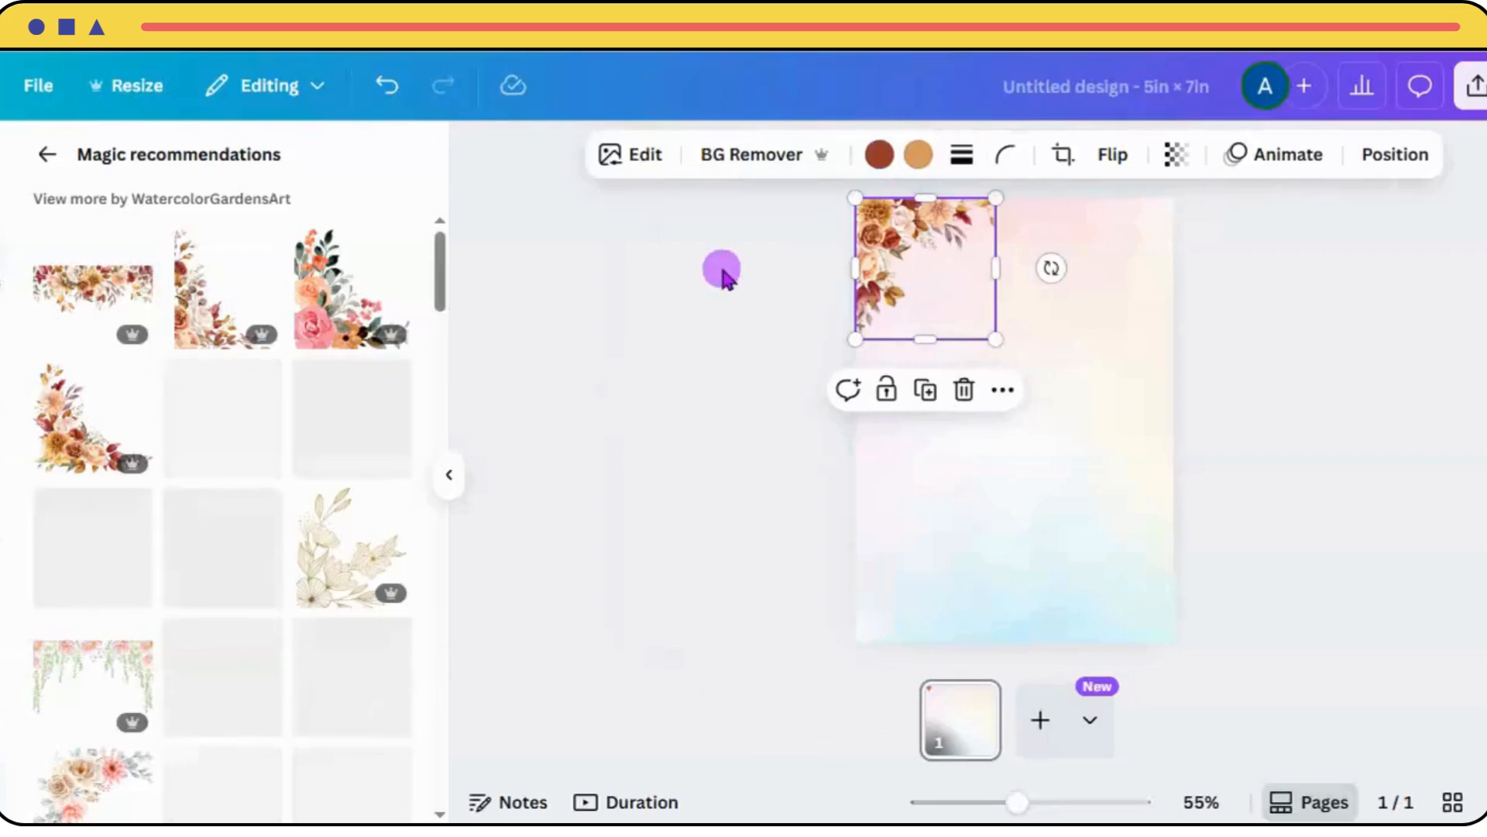
Add the cream line-art flower graphic from the recommendations and place it, reduced in size, in the page's lower-left corner.
scroll(441, 287, "down", 3)
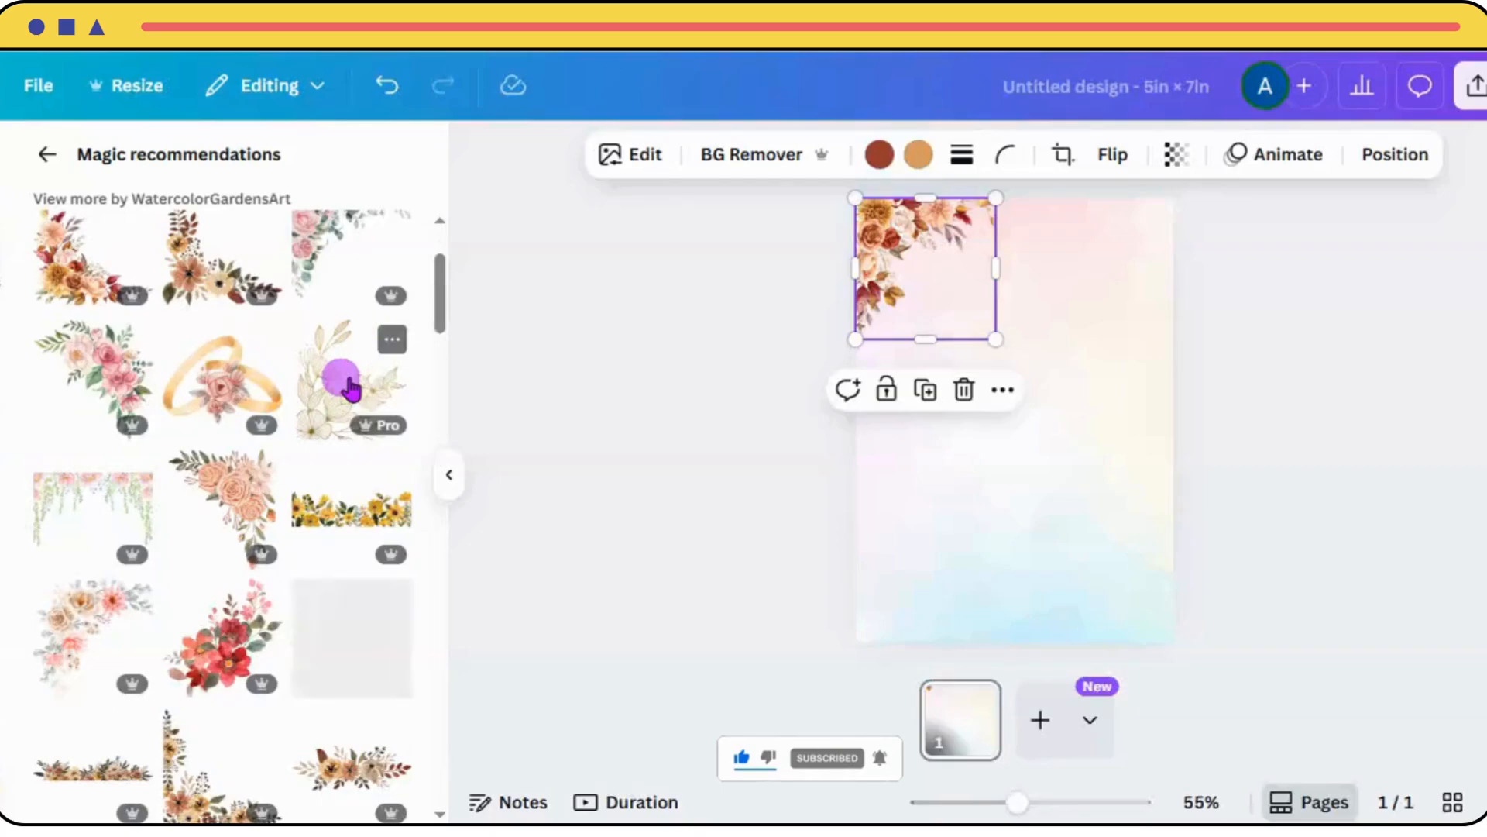
left_click(350, 389)
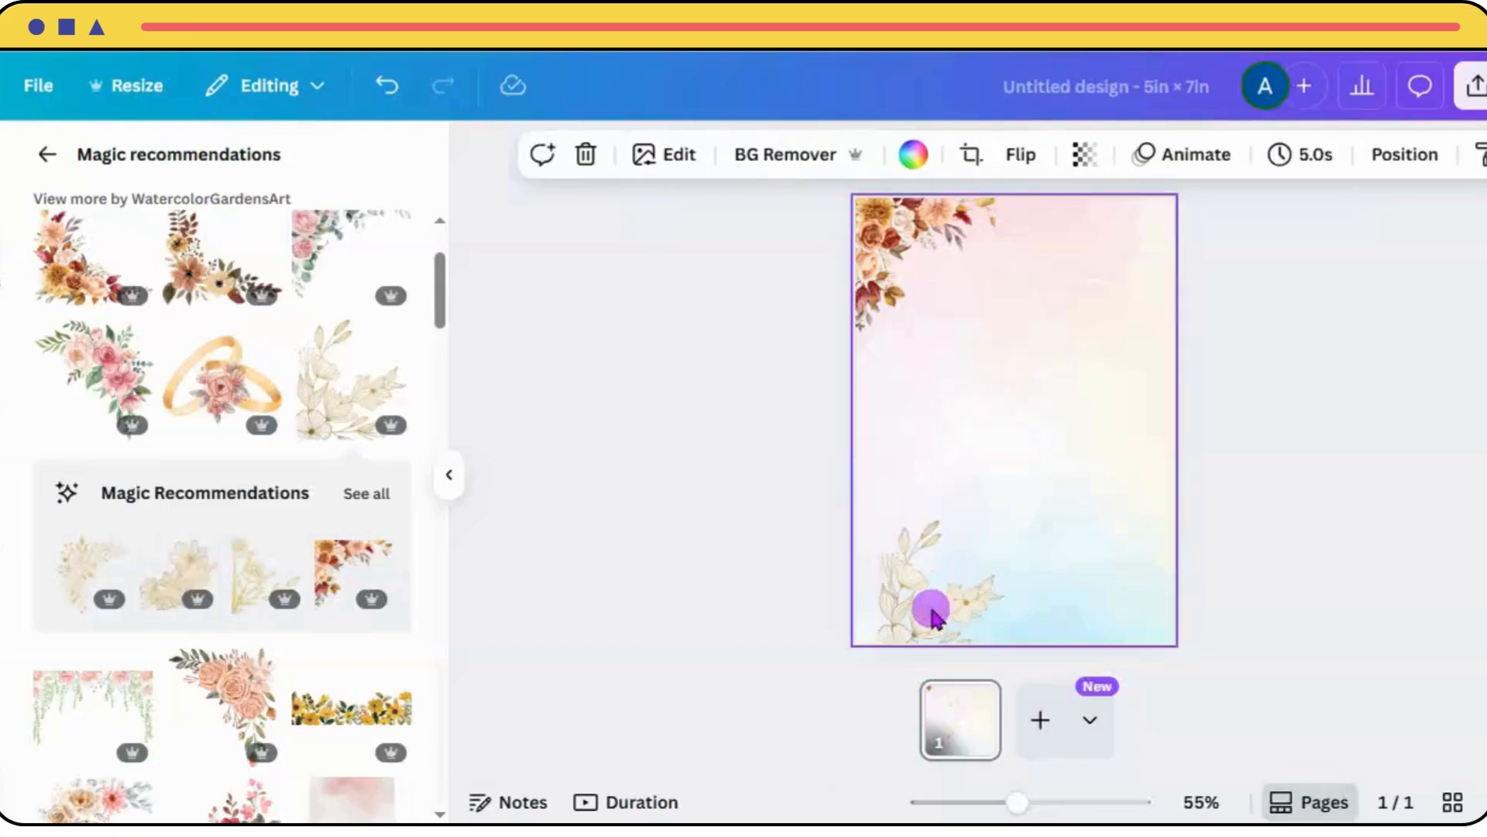
Delete the cream line-art flower from the lower-left corner and add the wide autumn floral border graphic.
mouse_move(946, 596)
left_mouse_down()
mouse_move(949, 550)
mouse_move(934, 574)
left_mouse_up()
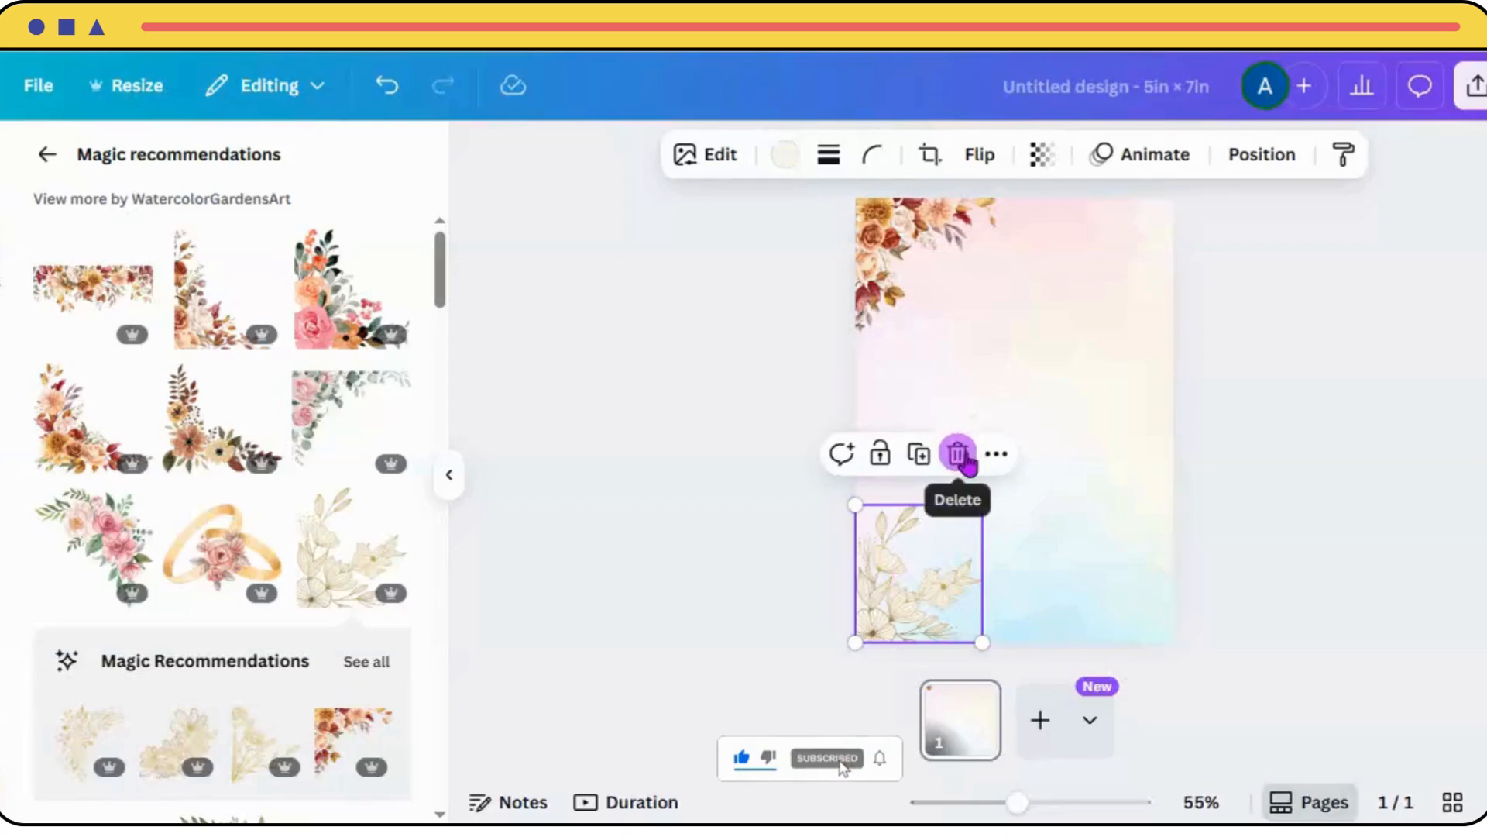
left_click(958, 454)
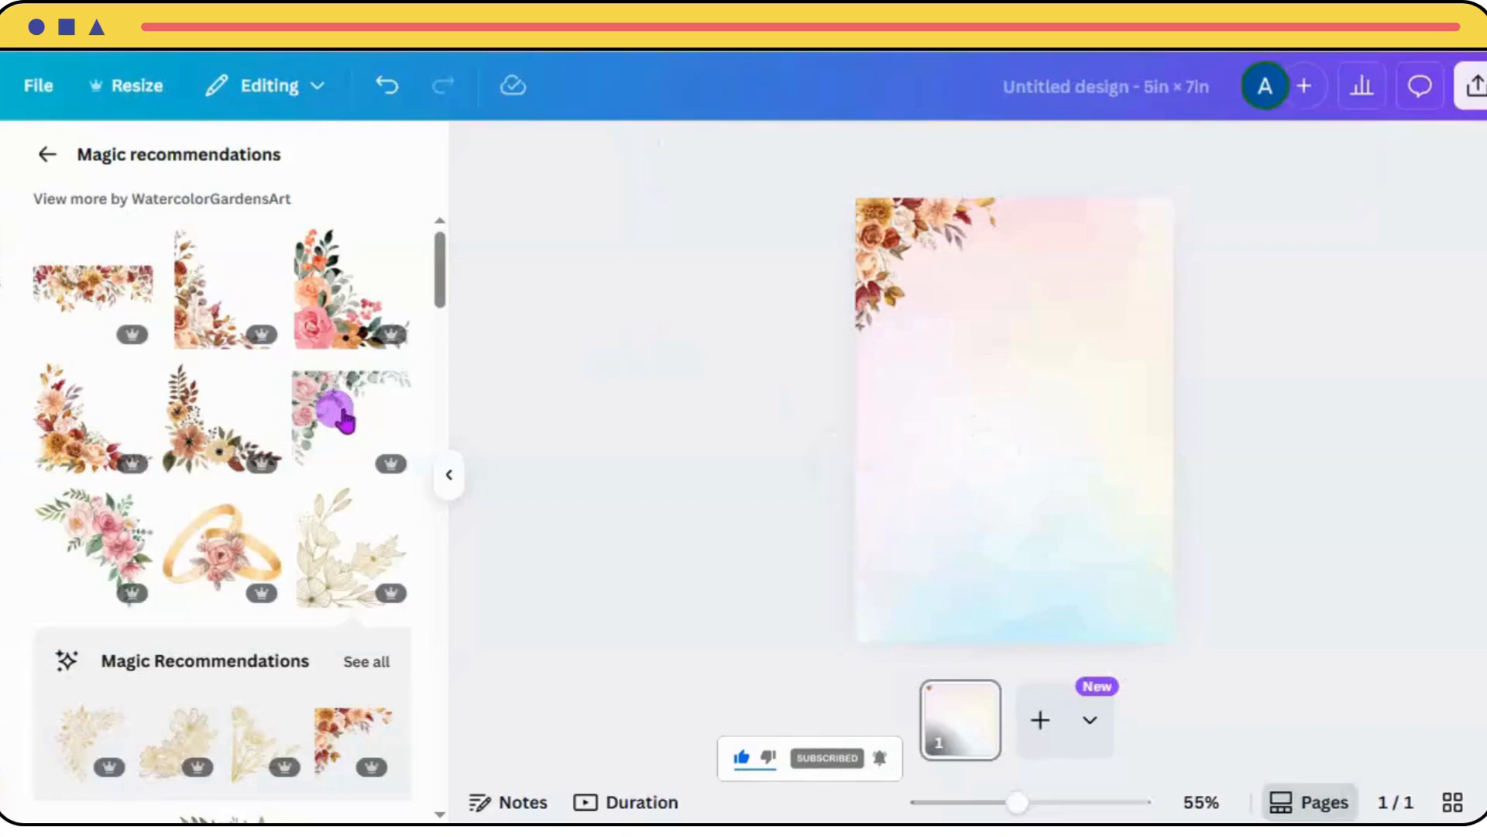
left_click(97, 288)
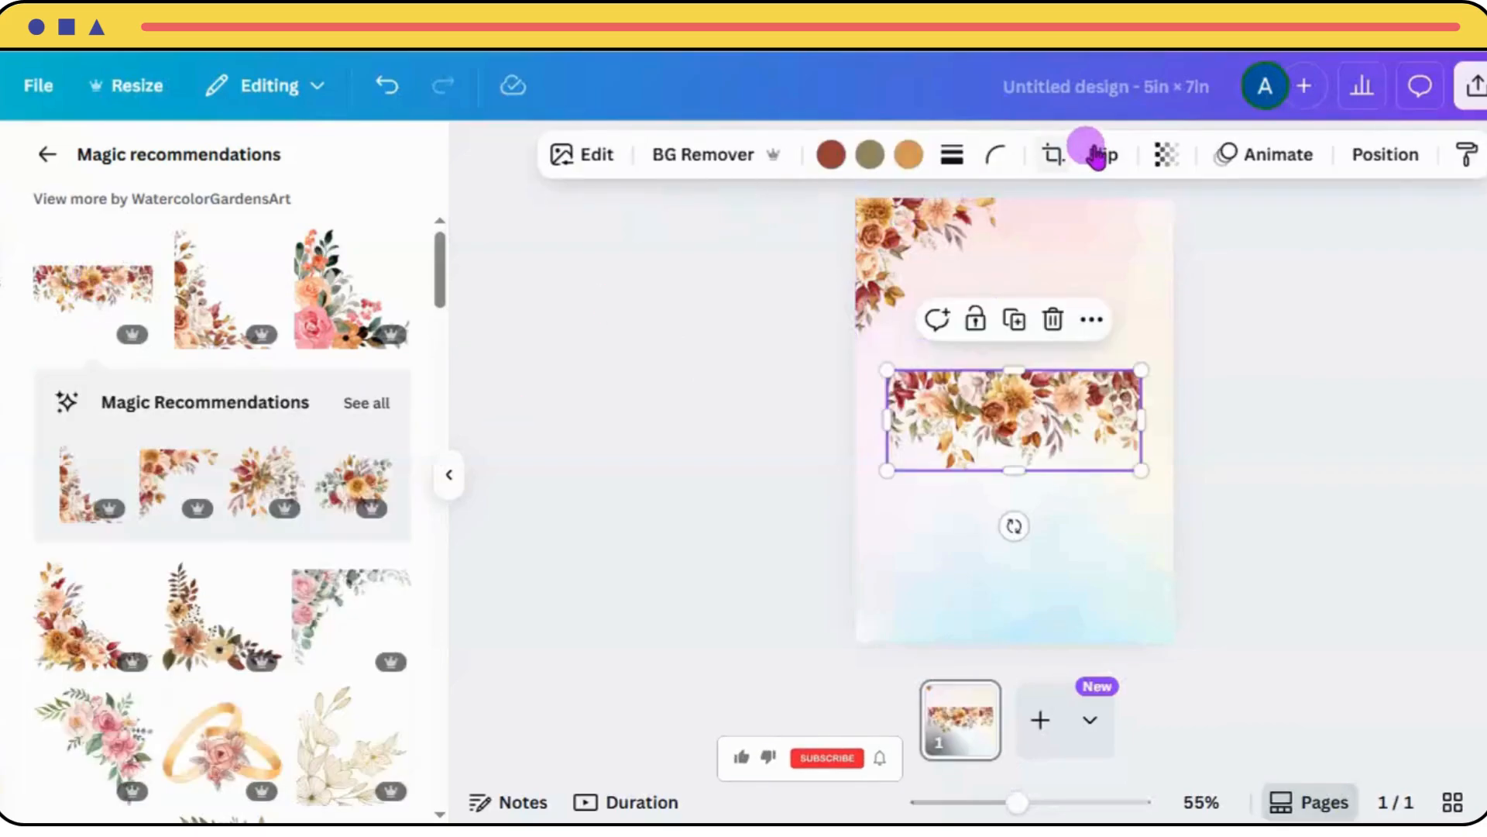
Flip the autumn floral border vertically and place it along the page's bottom edge.
left_click(1098, 155)
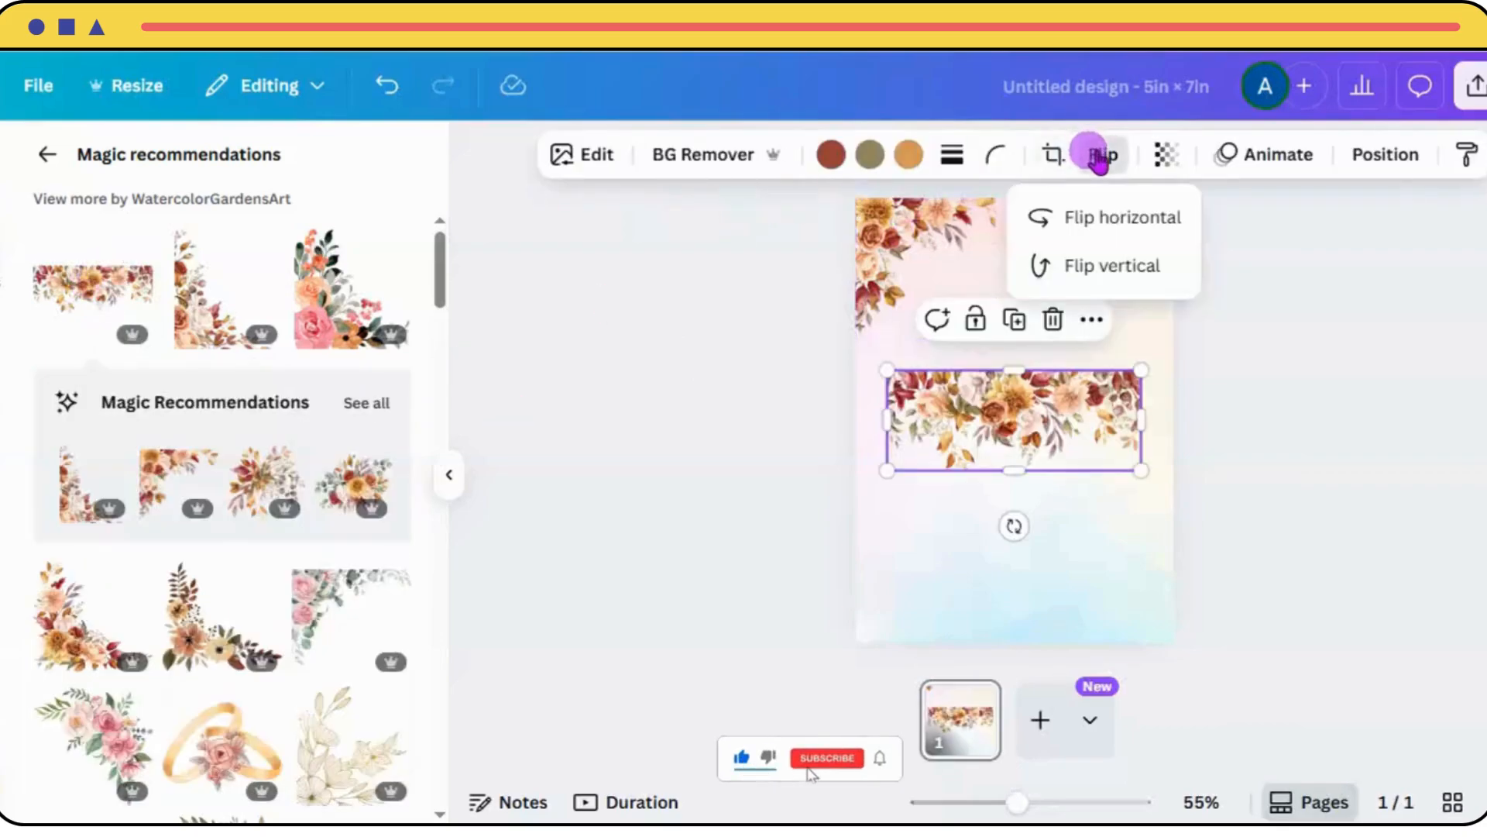
left_click(1106, 220)
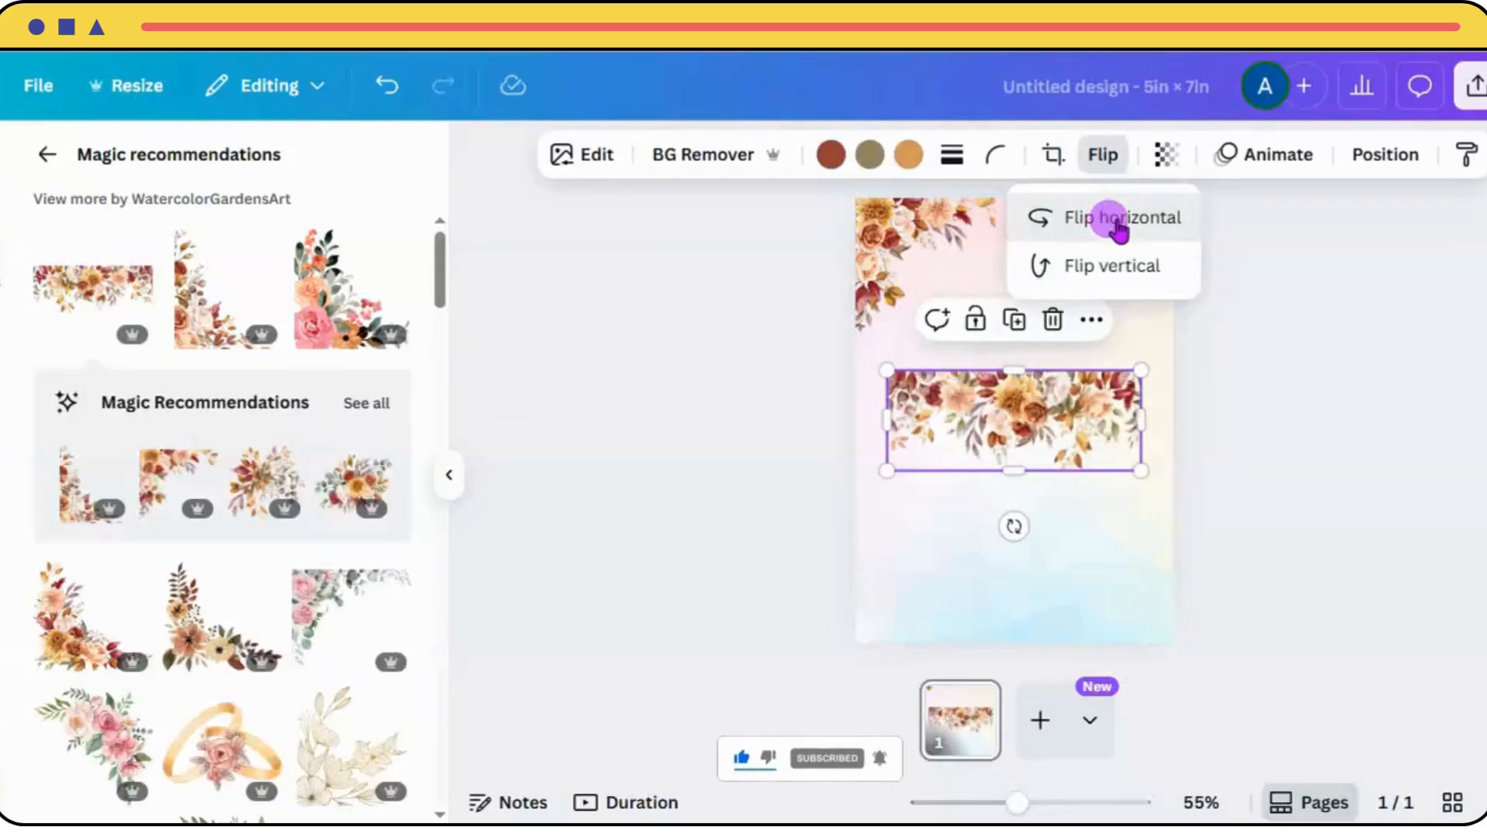
left_click(1114, 267)
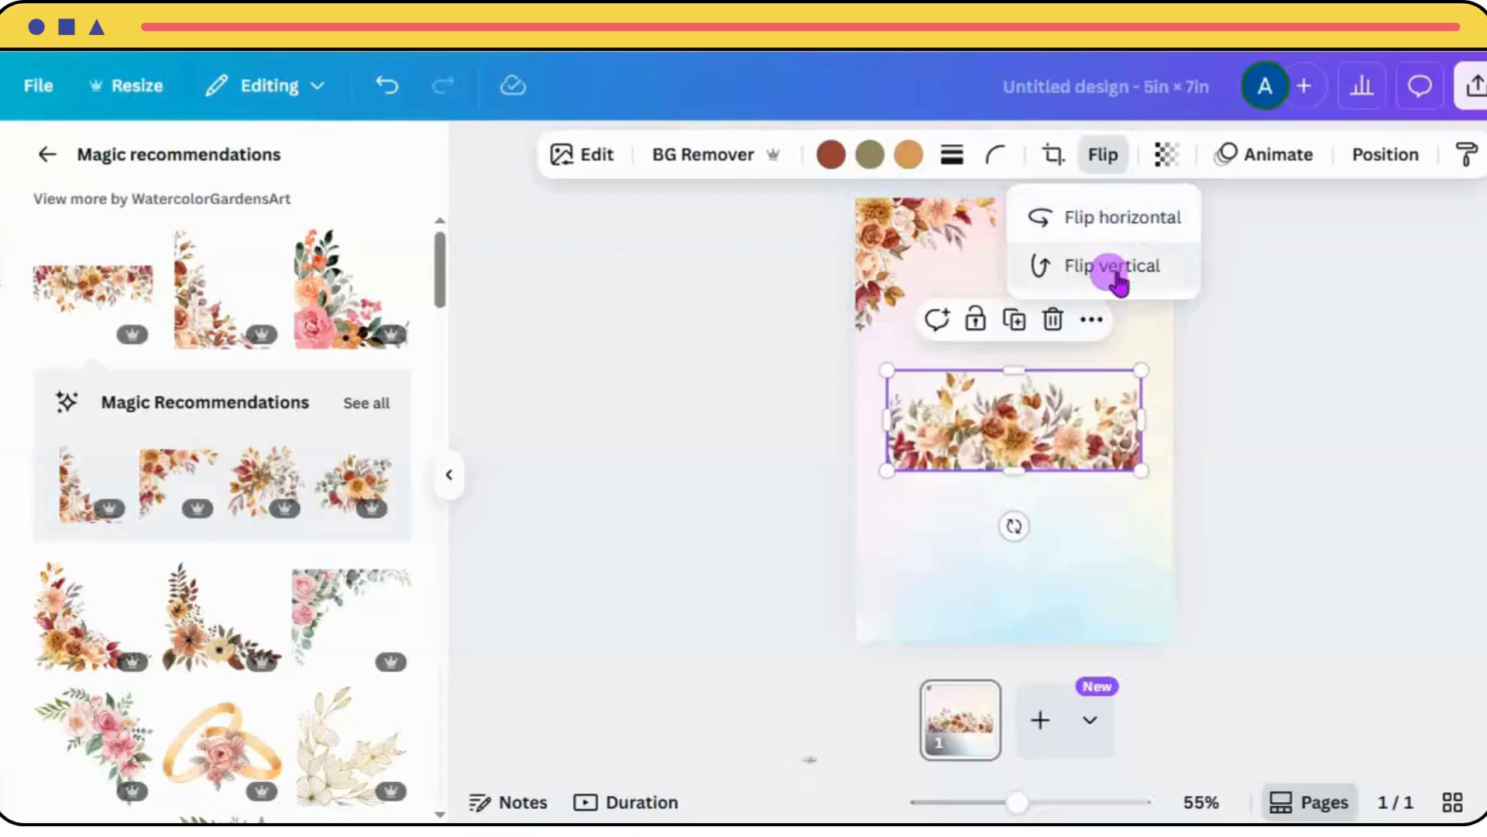
left_click(1061, 443)
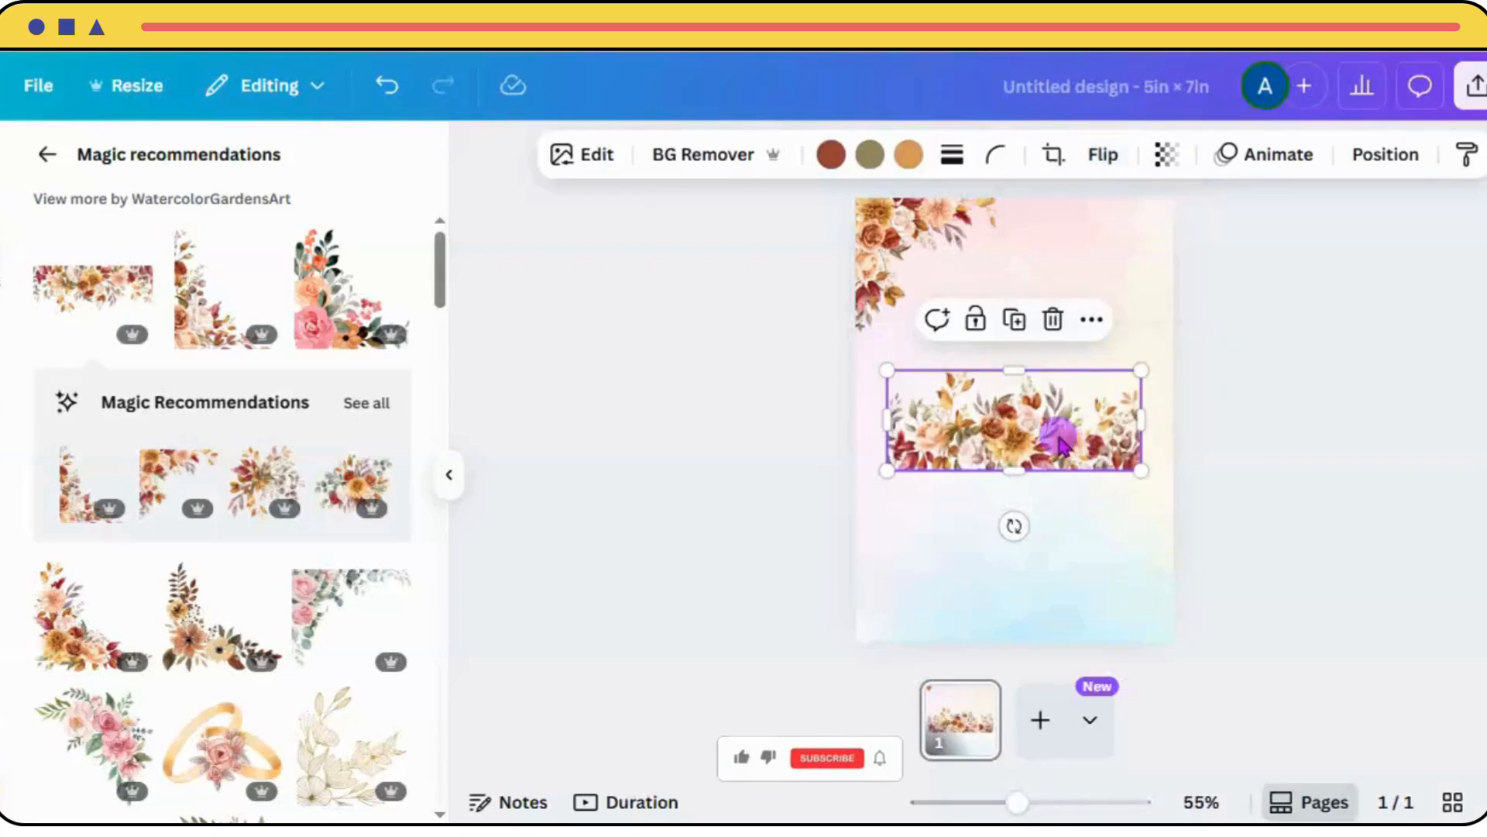
left_click_drag(1061, 443, 1060, 619)
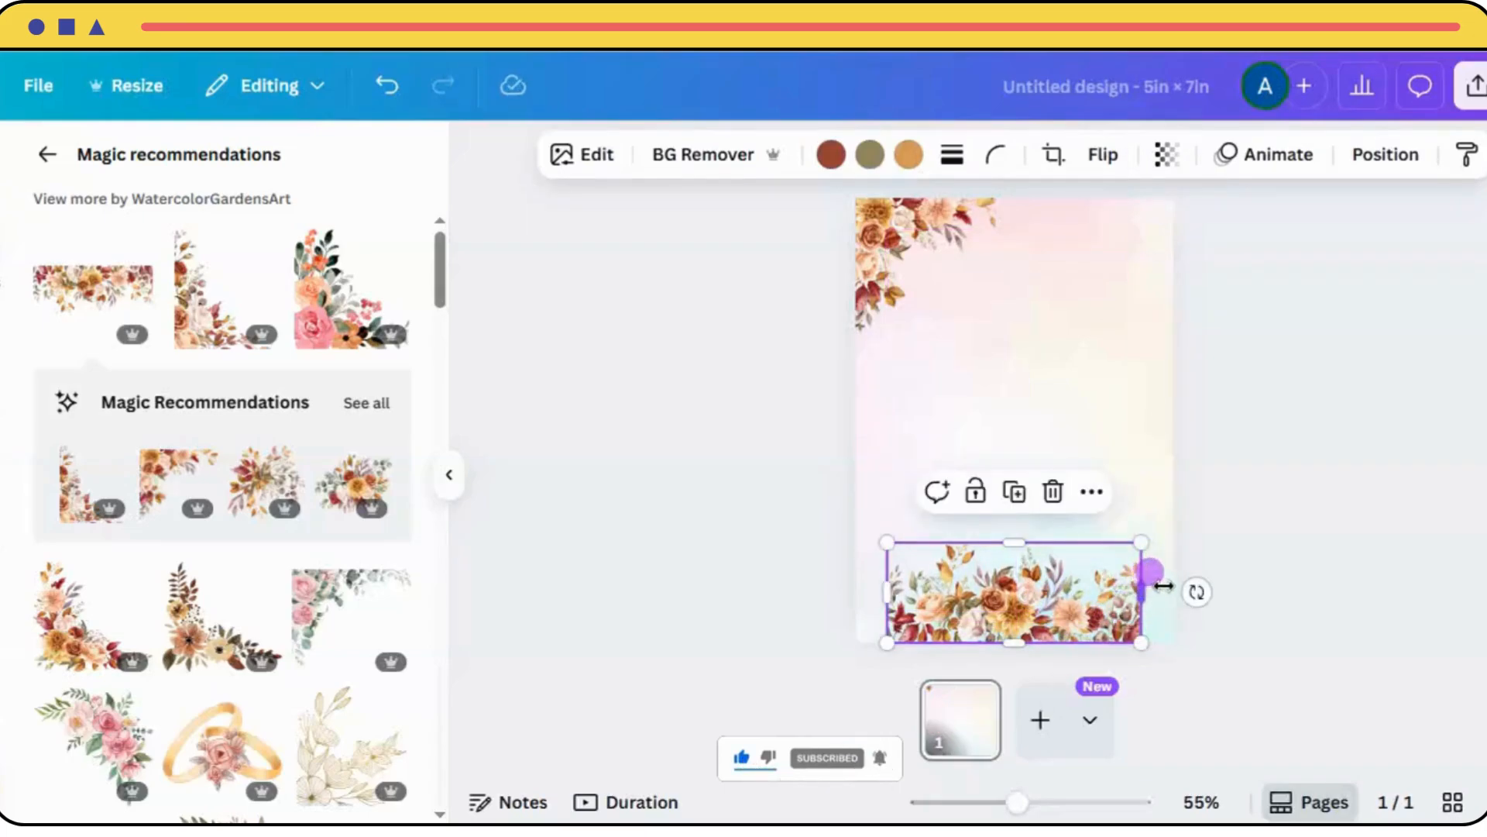
Widen the floral border to span the full page width and lower it slightly past the page's bottom edge.
left_click_drag(1161, 586, 1176, 589)
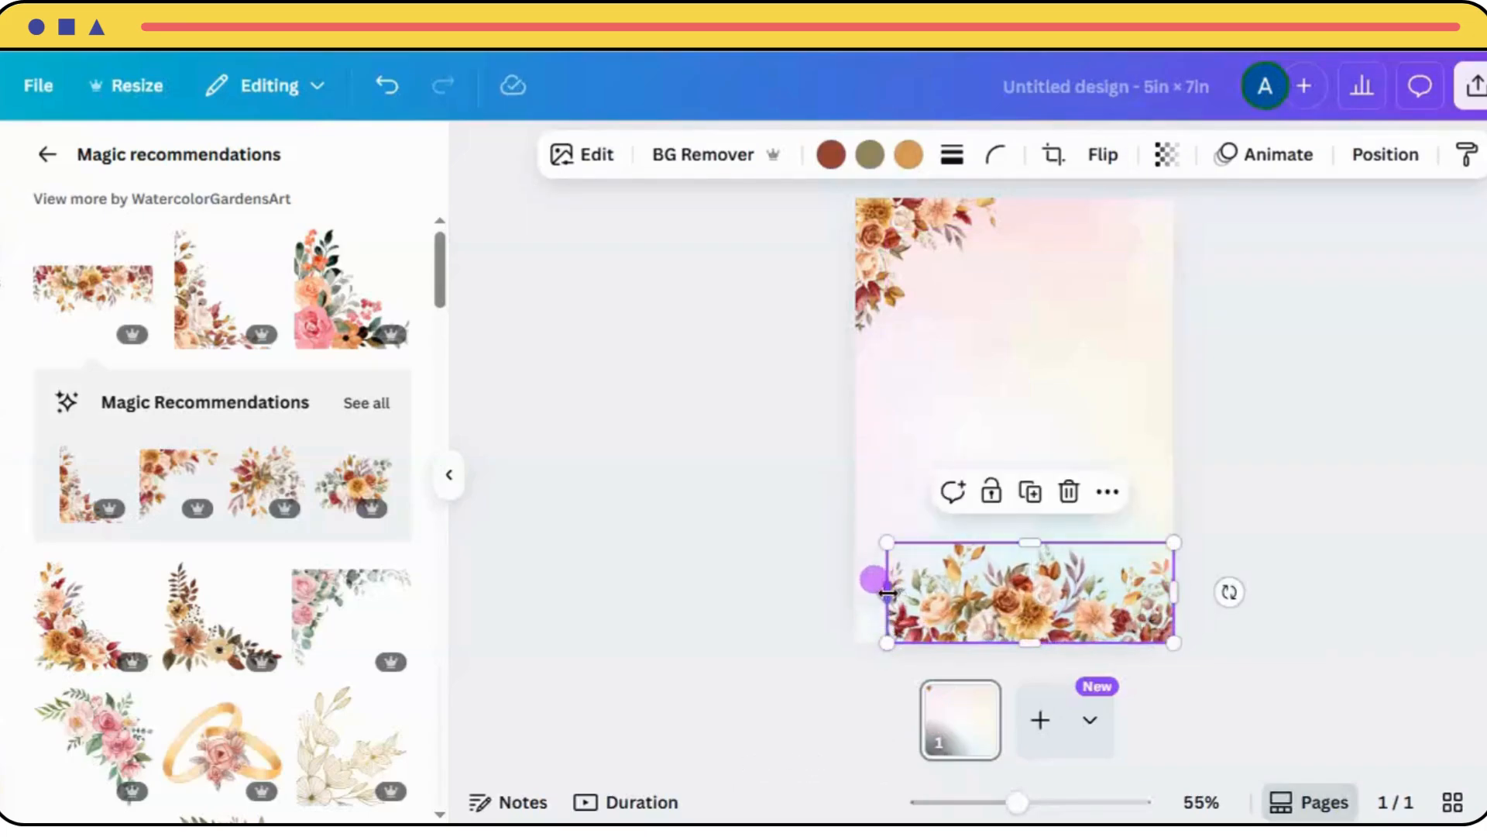
left_click_drag(888, 592, 862, 602)
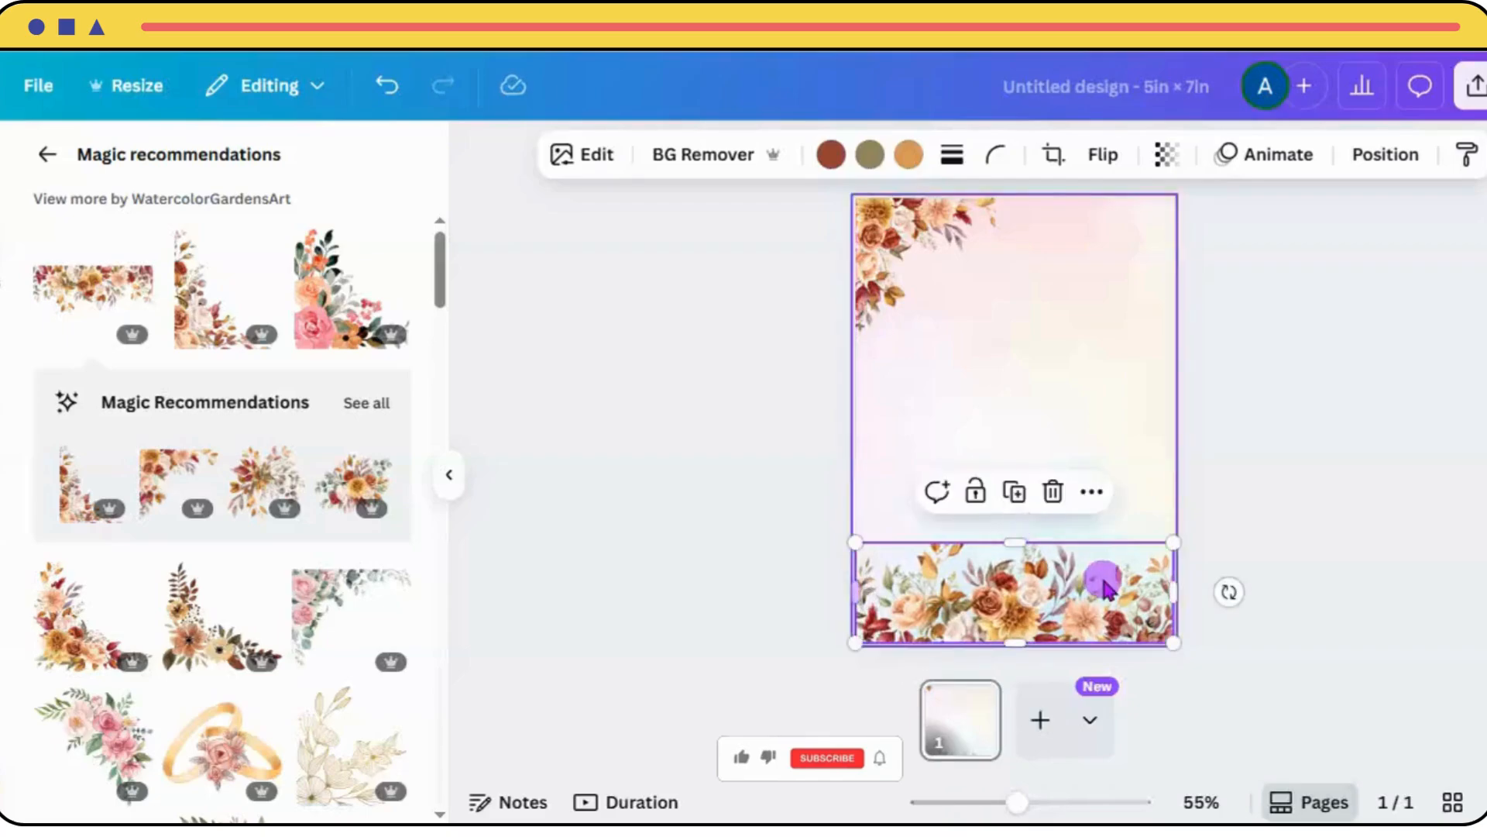
left_click_drag(1176, 541, 1177, 534)
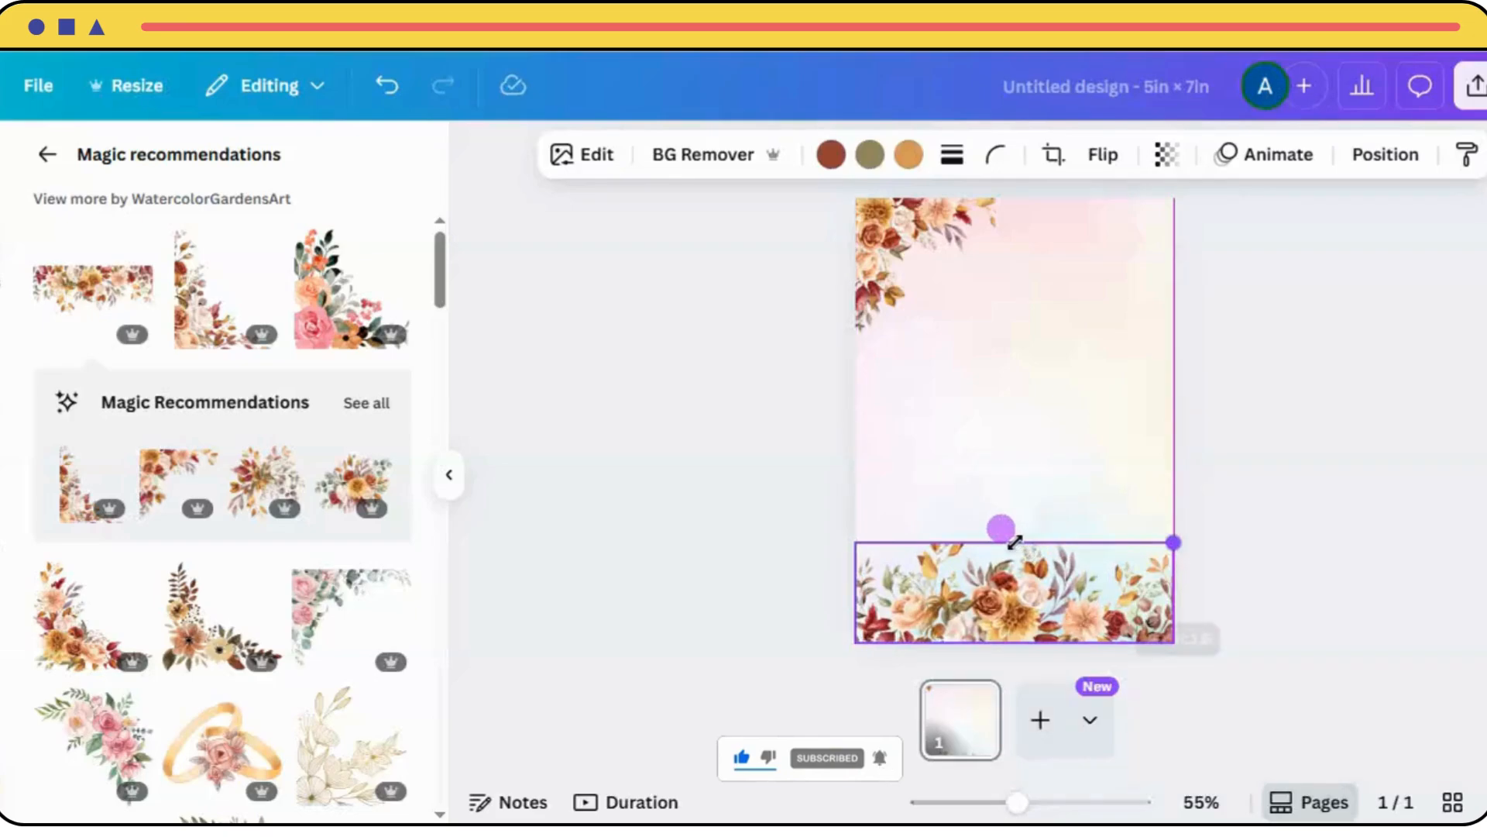
left_click_drag(1048, 568, 1200, 237)
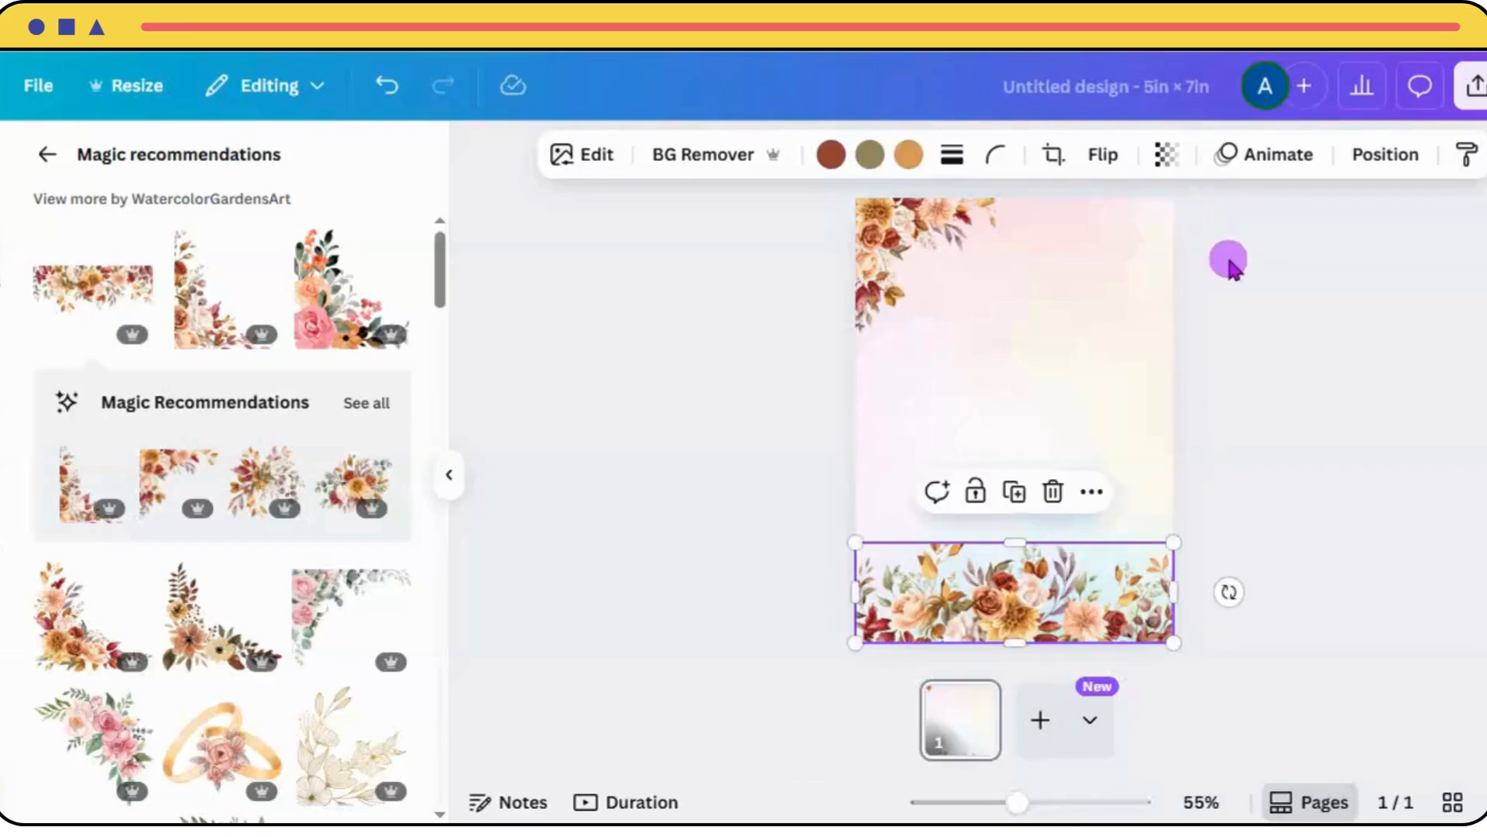
left_click_drag(1017, 547, 1017, 536)
mouse_move(1016, 617)
left_mouse_down()
mouse_move(1019, 644)
mouse_move(1015, 619)
left_mouse_up()
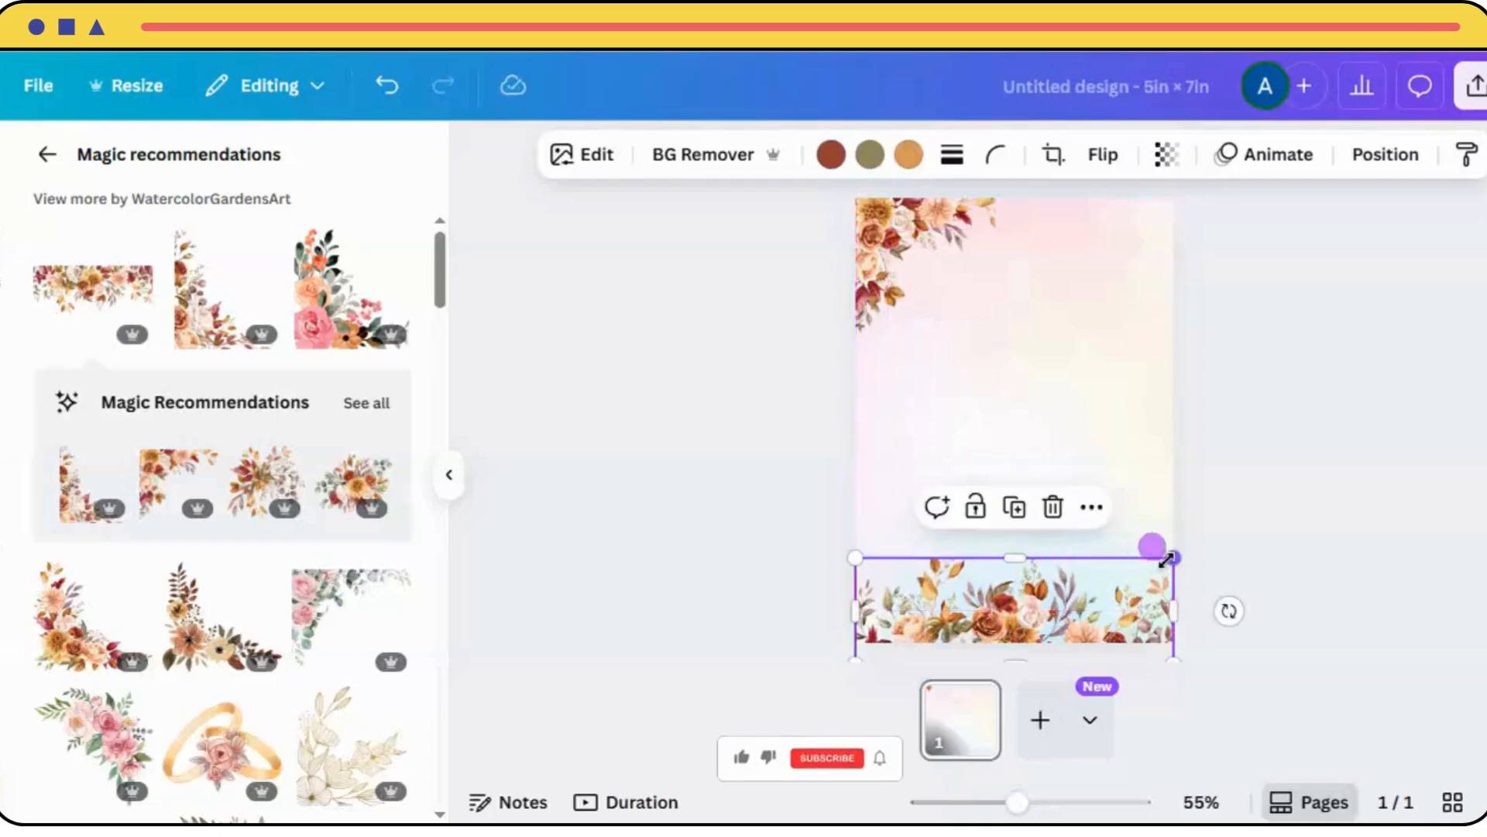
left_click(1146, 455)
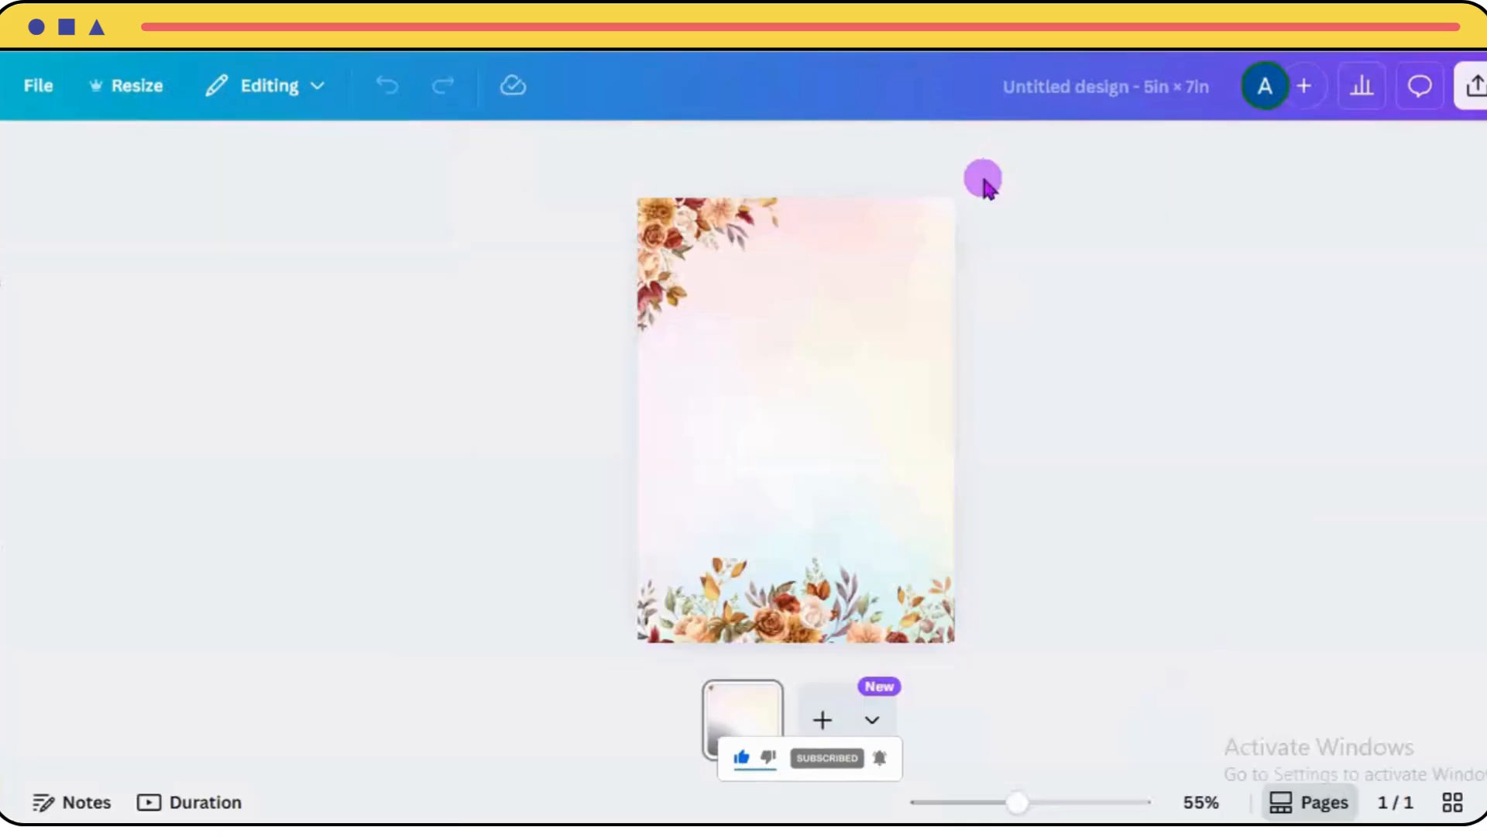
Add a heading to the page containing the couple's first names joined by an ampersand.
mouse_move(2, 352)
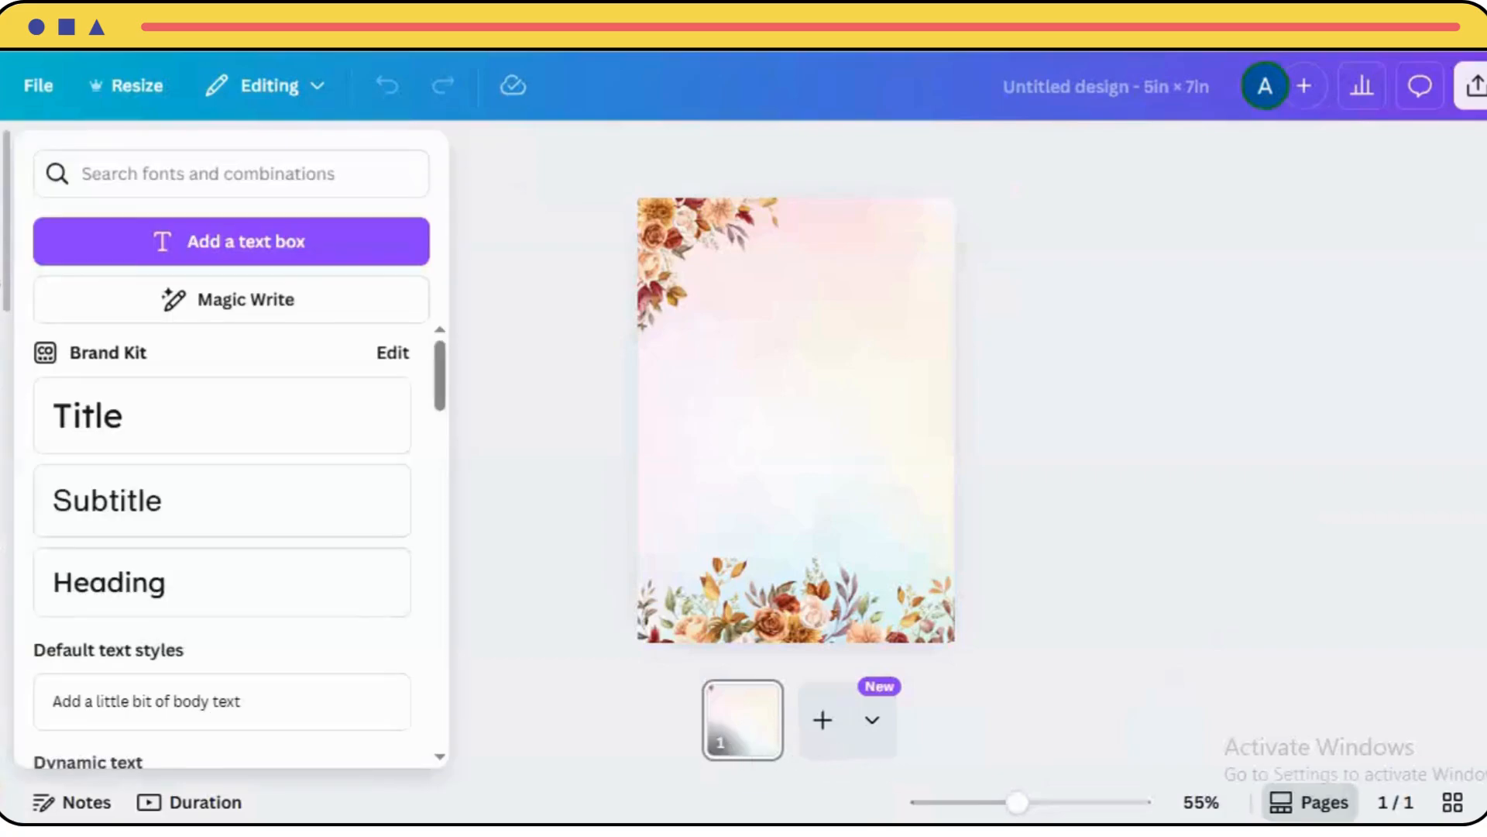
left_click(111, 580)
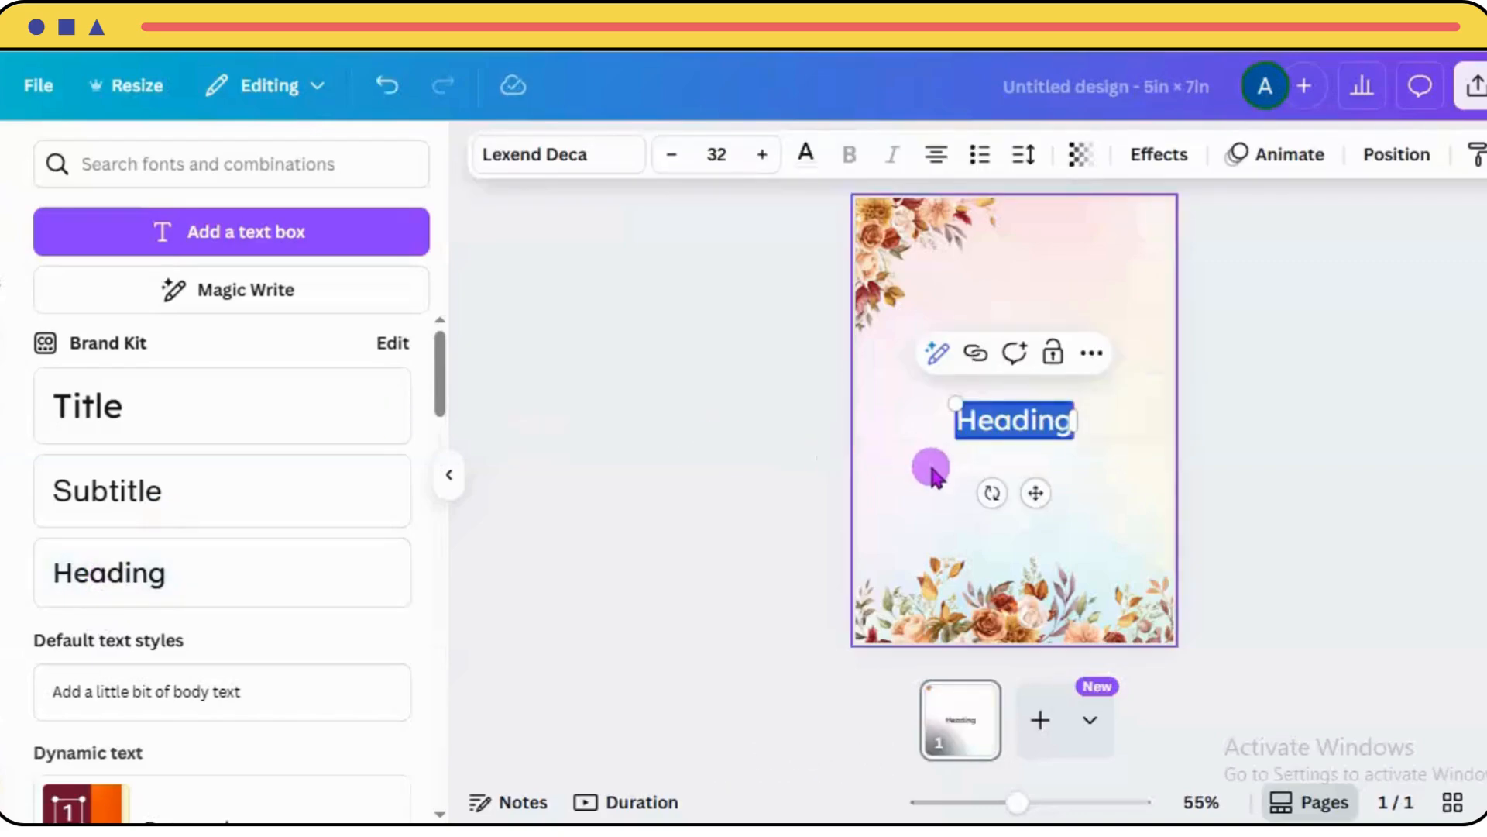
type("Emma")
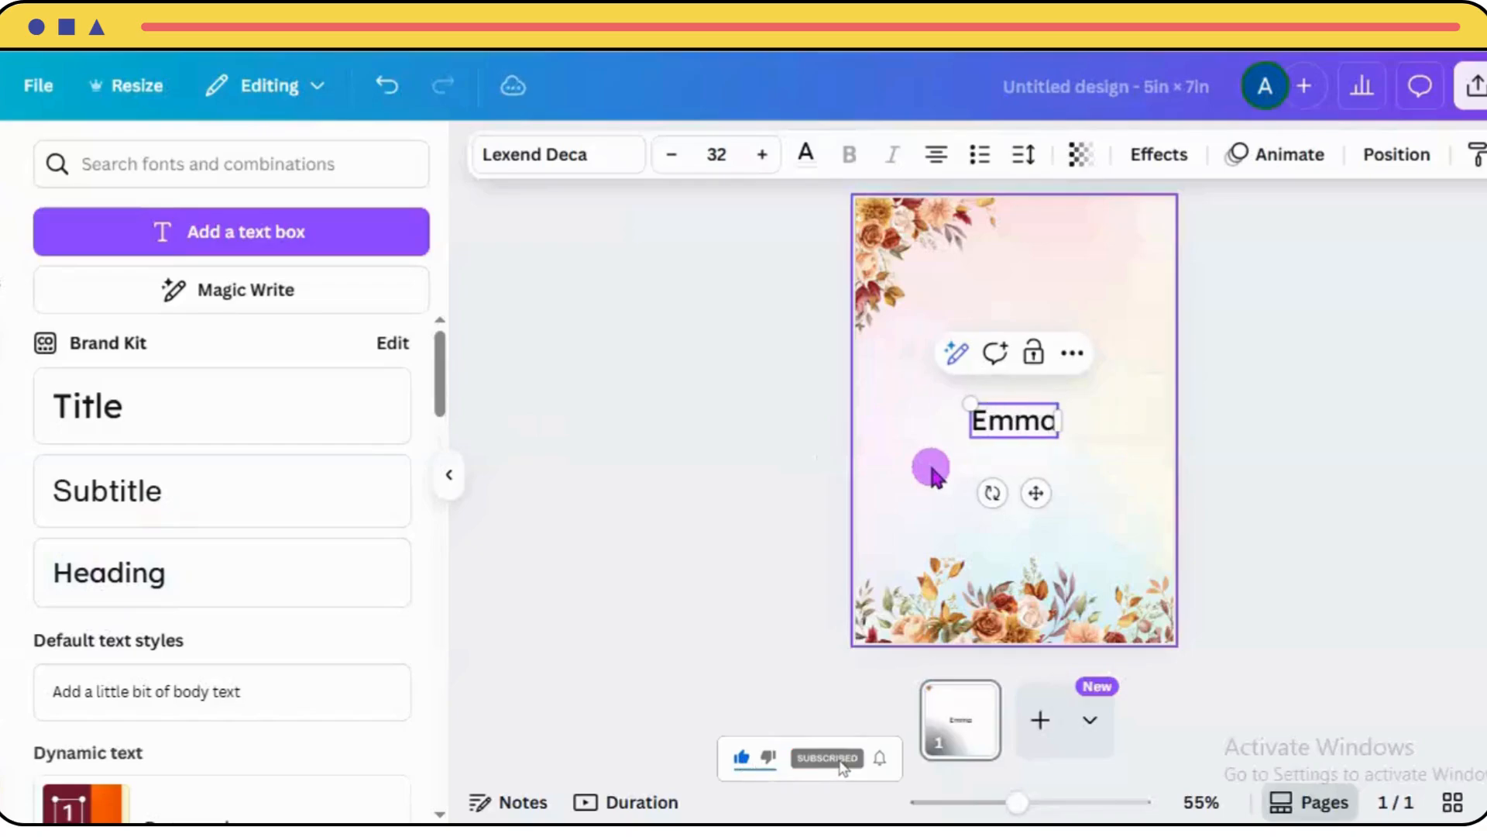
type(" &")
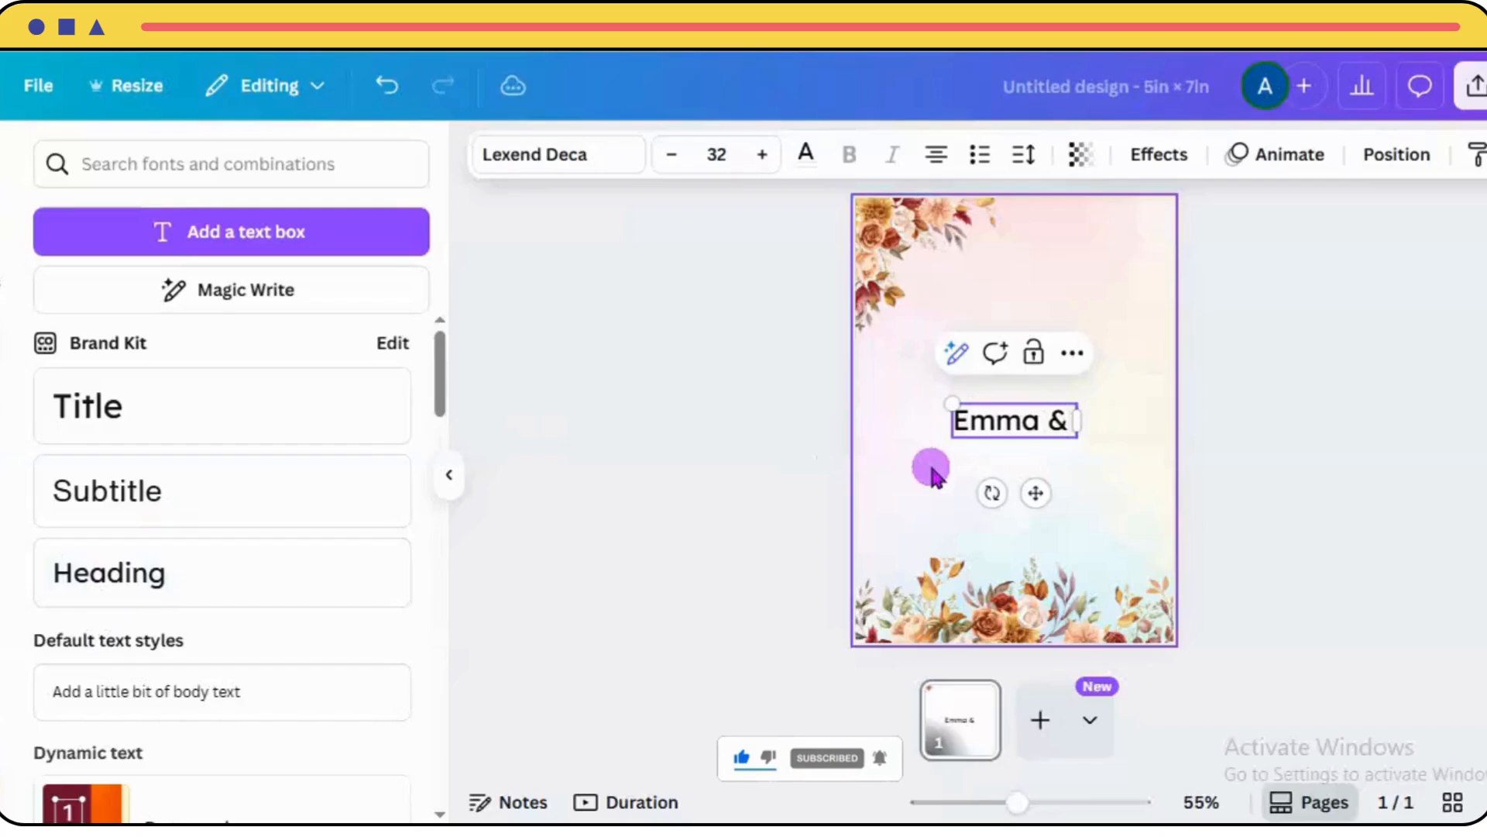
type(" Liam")
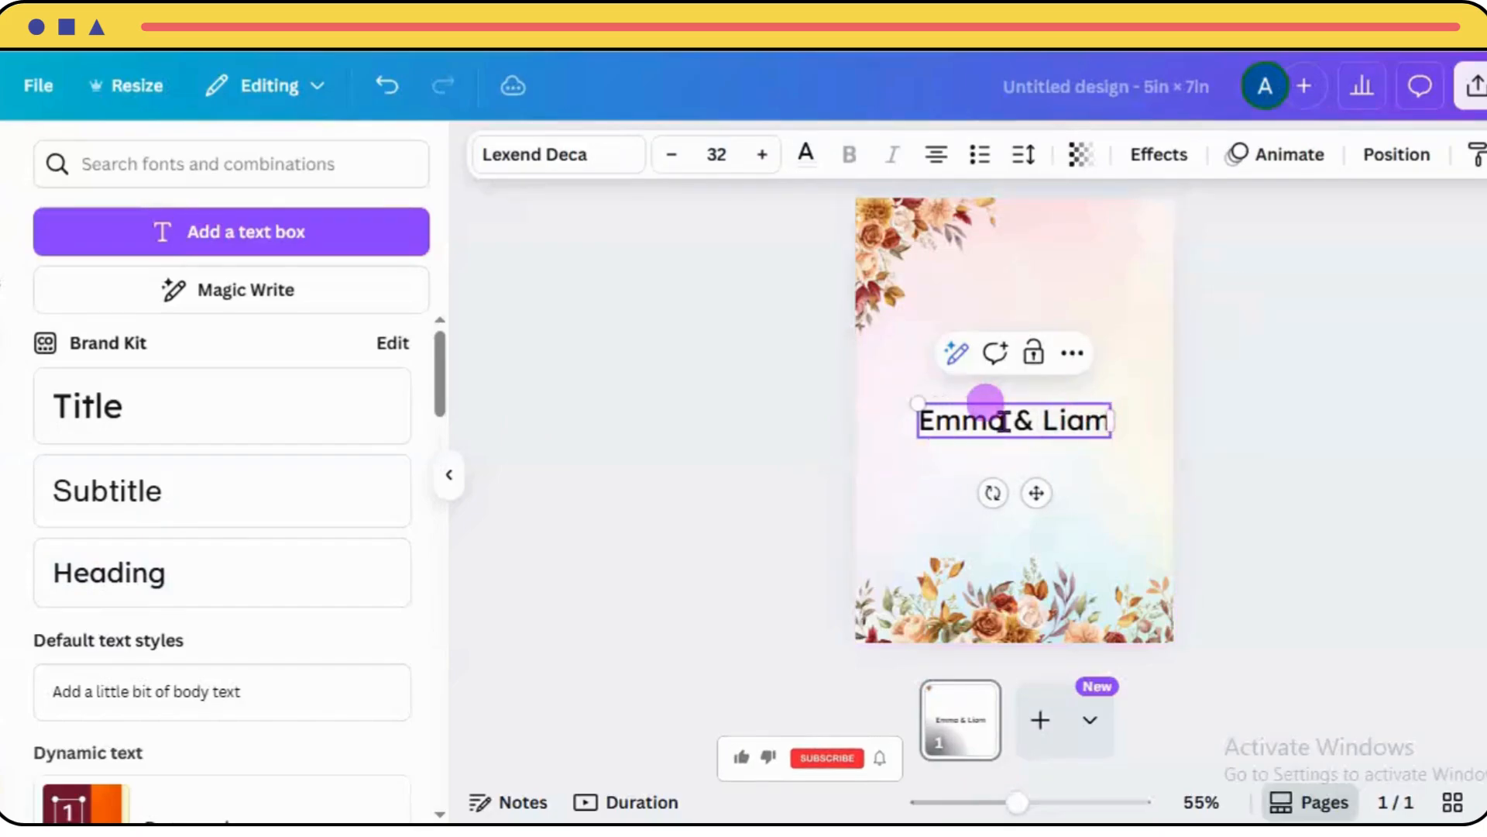
Set the font of the couple's names heading to Great Vibes.
left_click(597, 157)
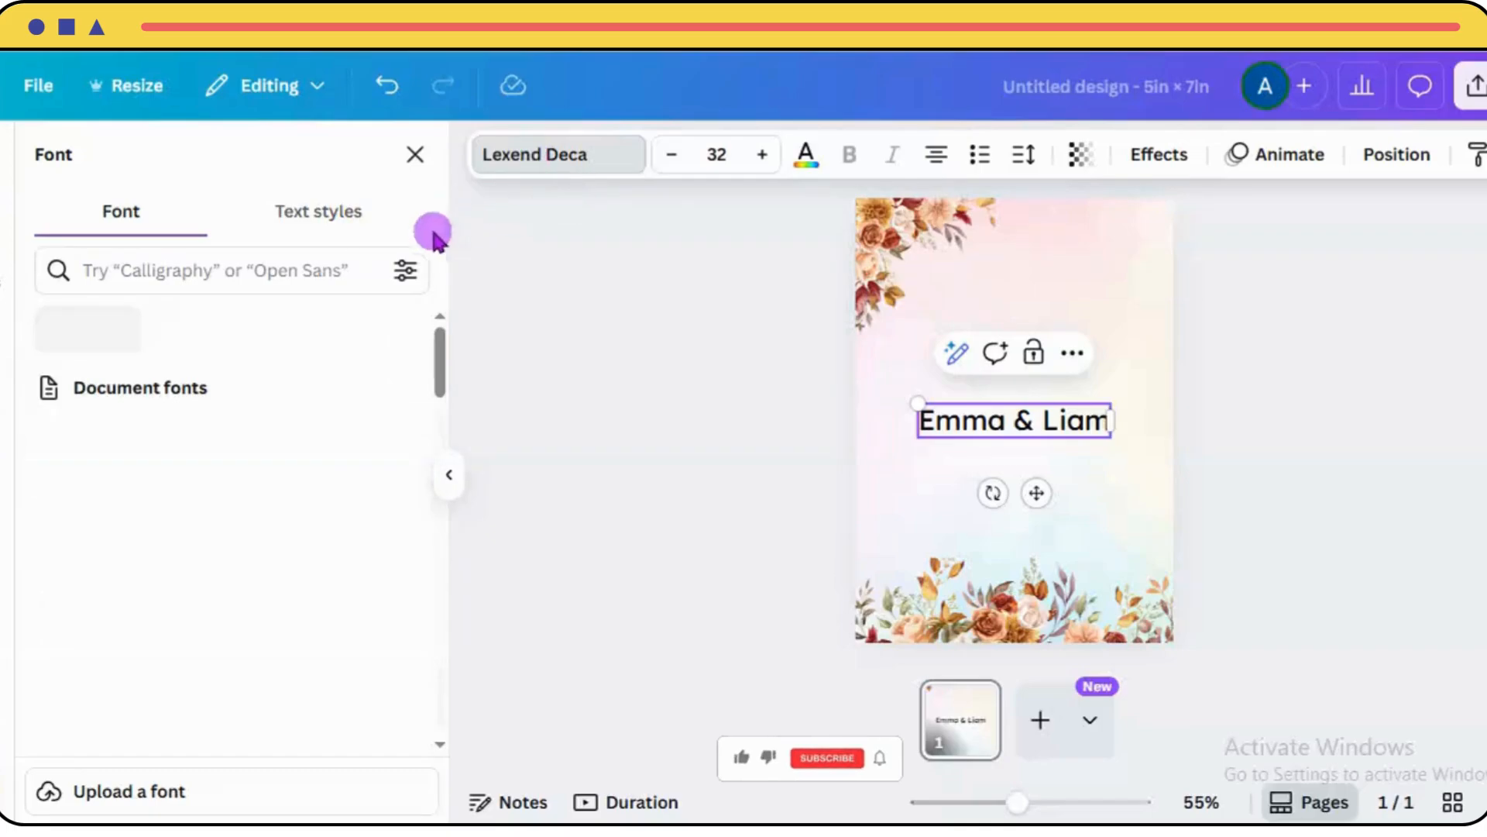
left_click(351, 275)
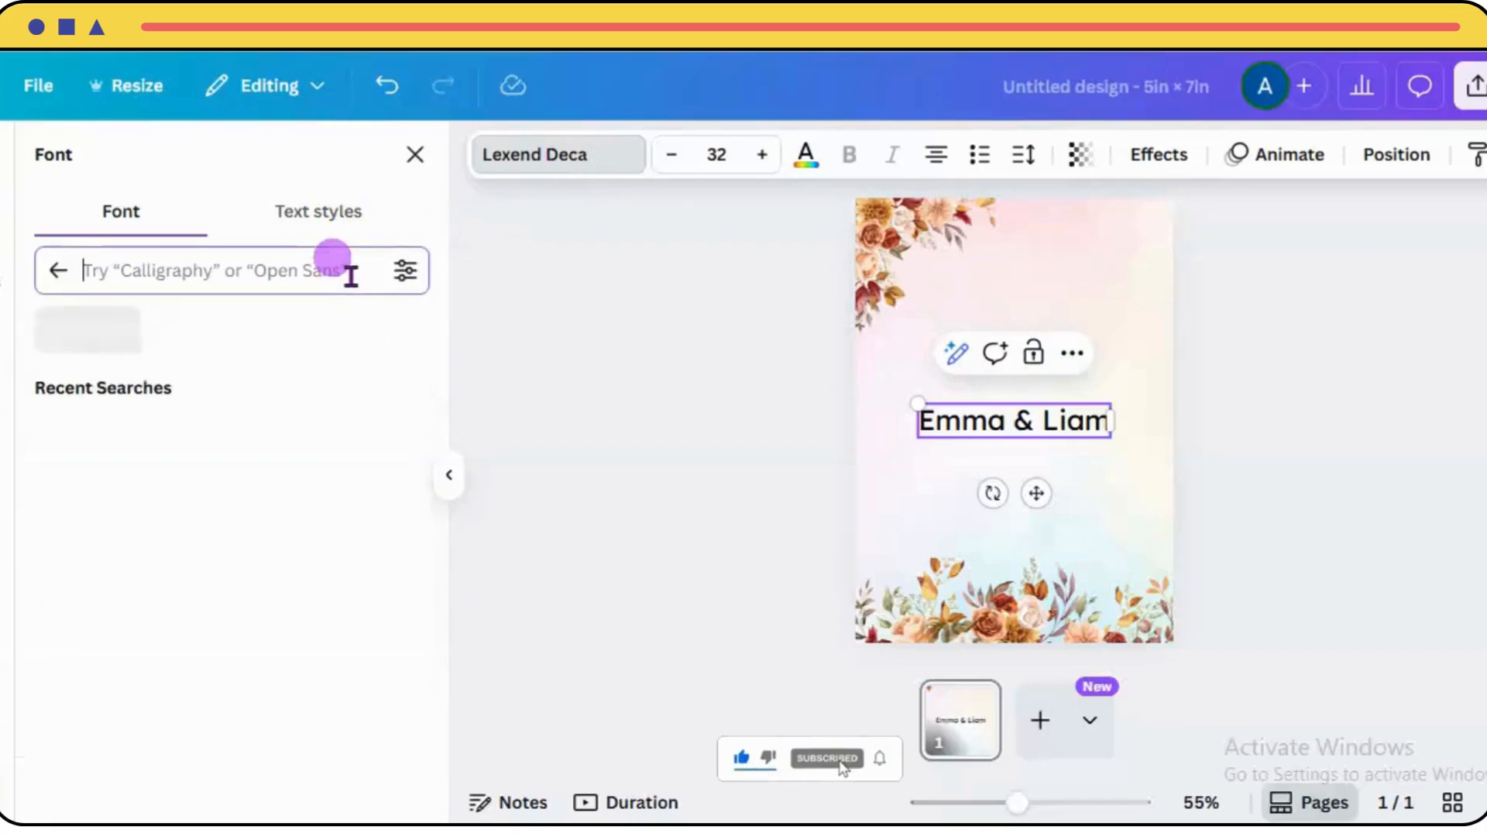
type("Gre")
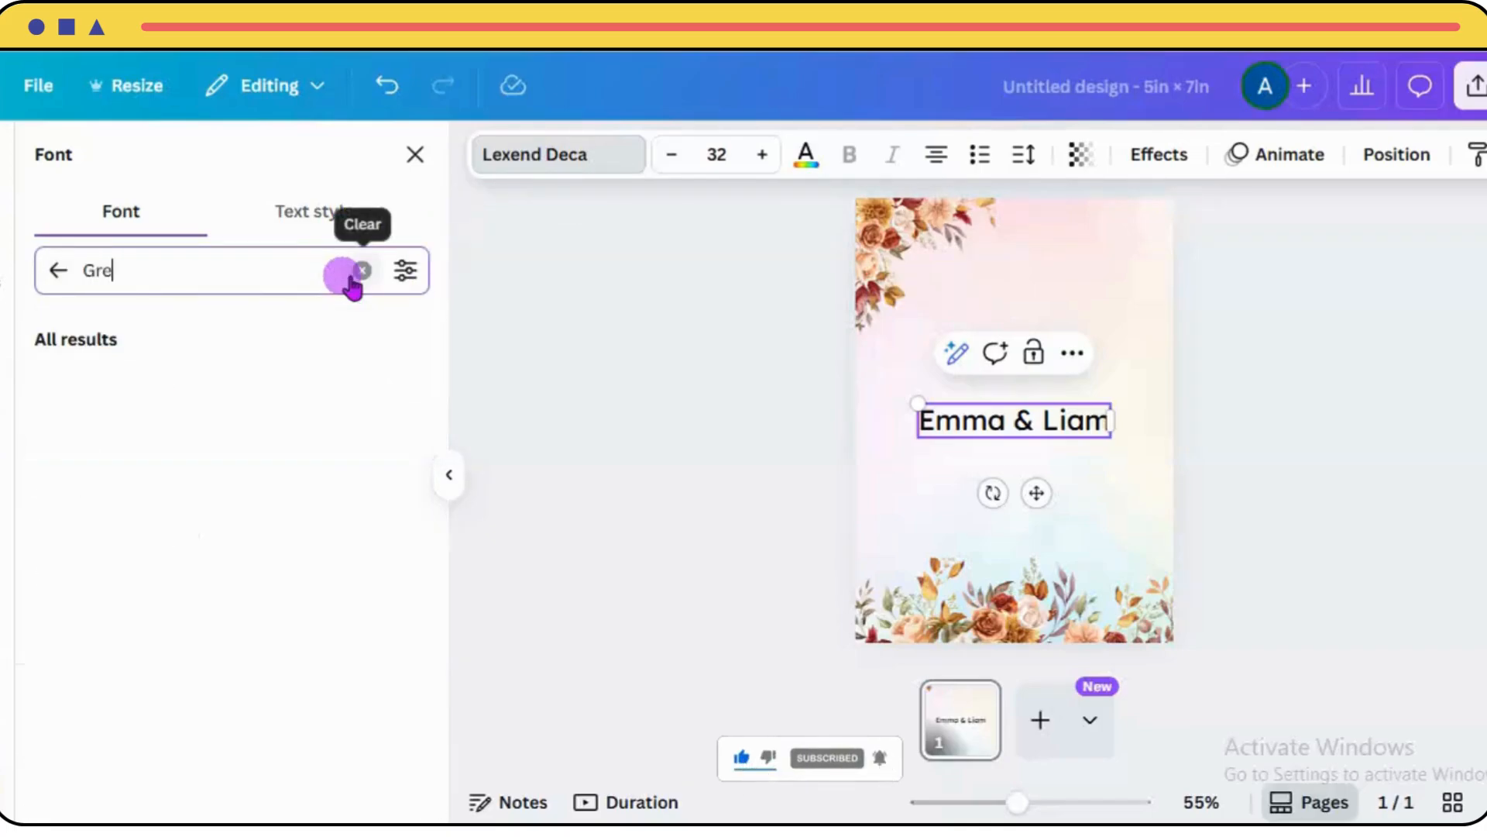
type("at")
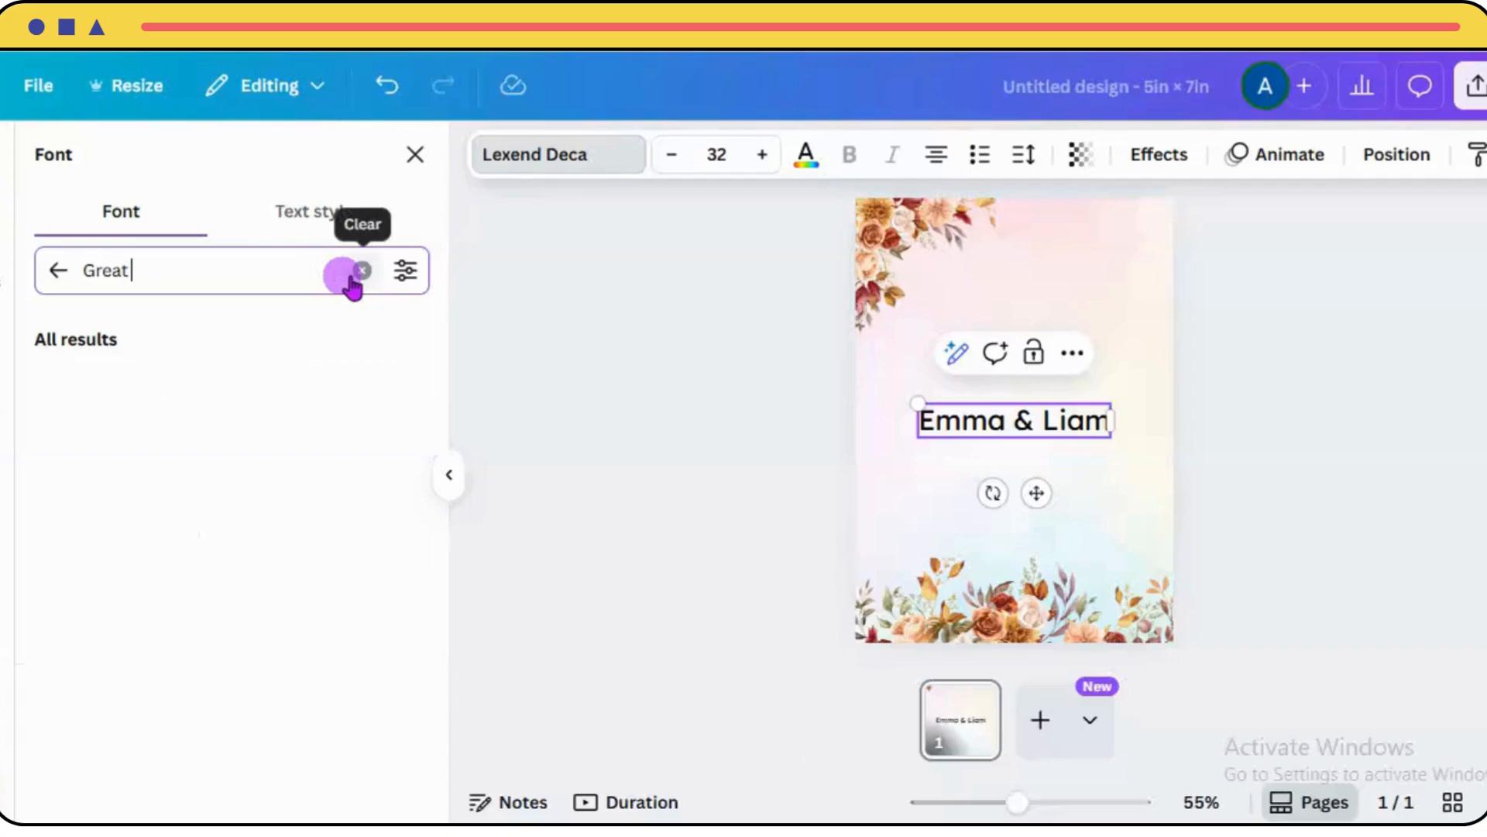
type(" Vibes")
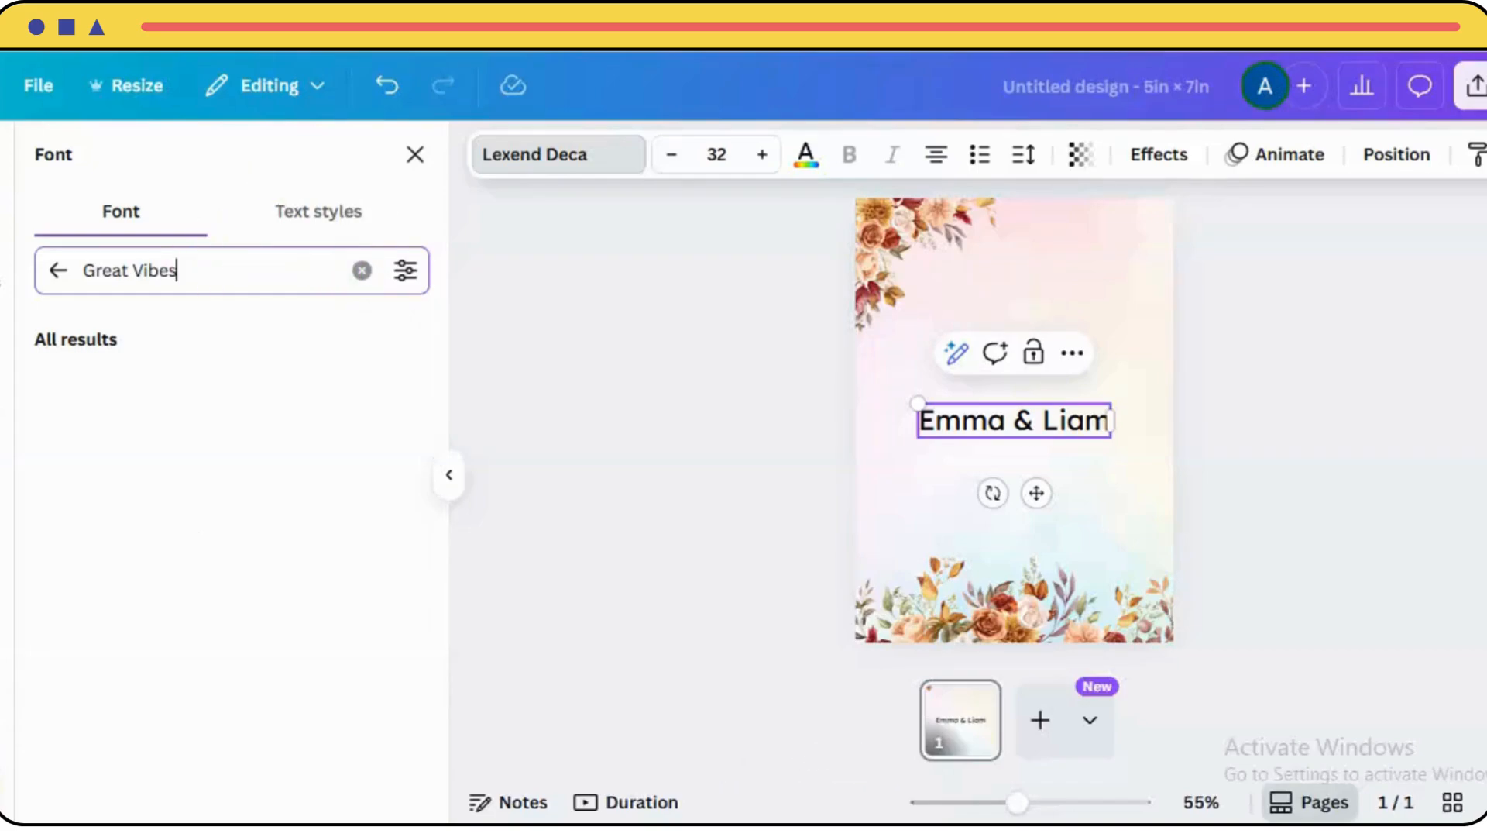
key("Return")
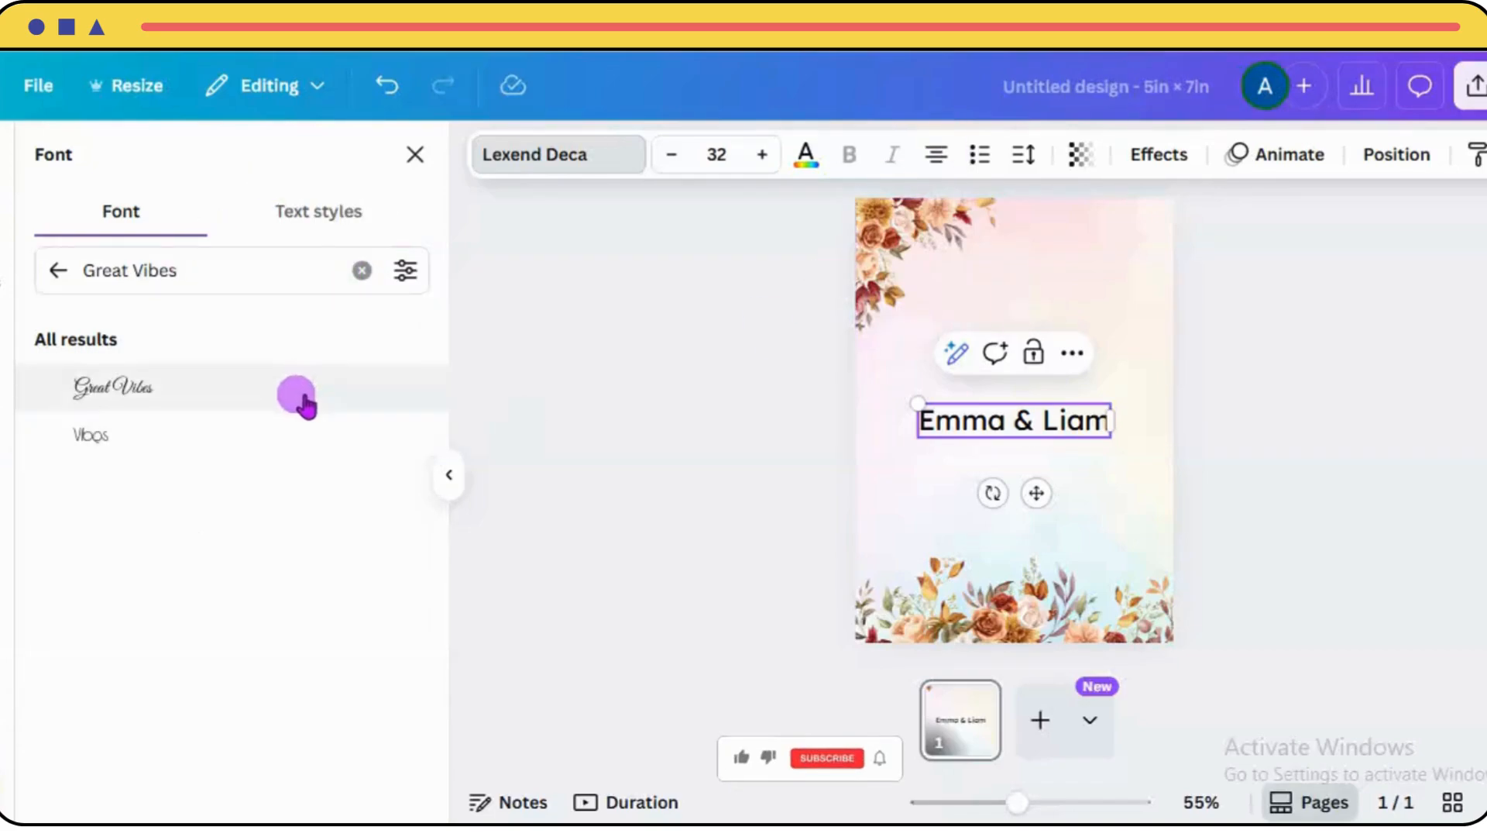
left_click(304, 399)
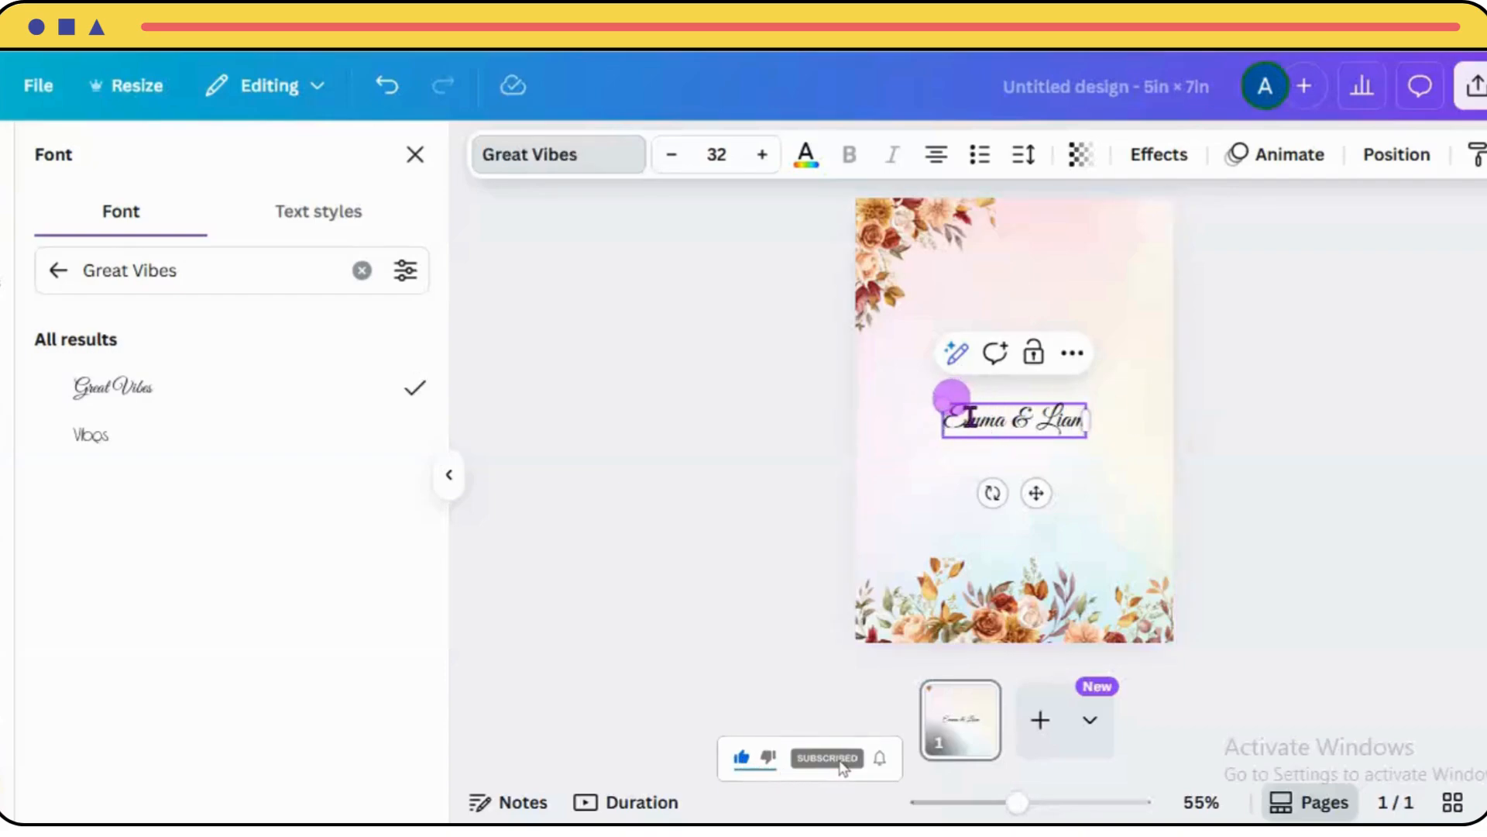
Increase the names heading to font size 39 and move it to the upper part of the page, beside the corner flowers.
left_click(762, 157)
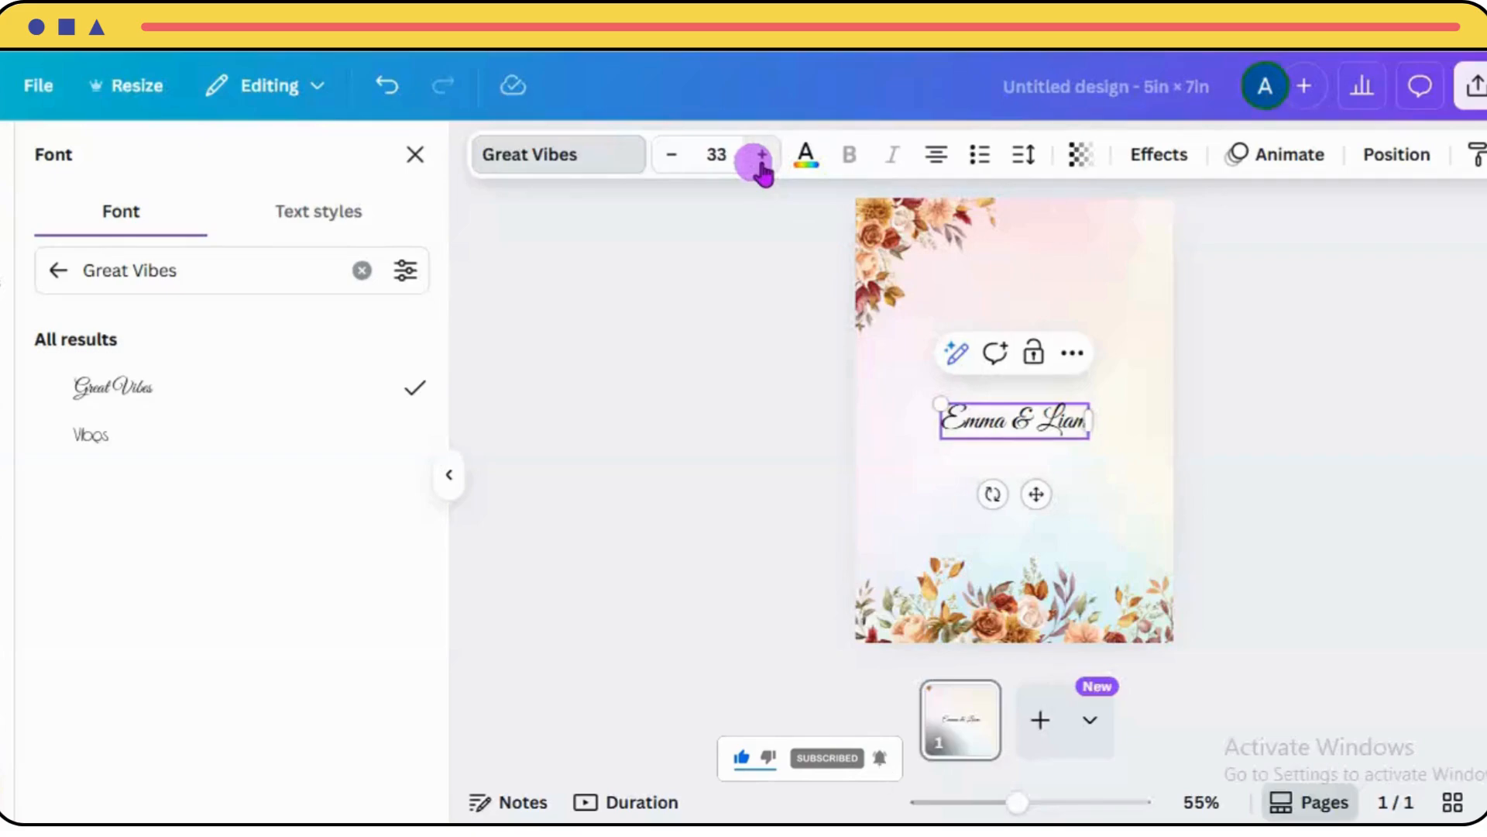
left_click(761, 157)
left_click(762, 157)
left_click(761, 158)
left_click(761, 157)
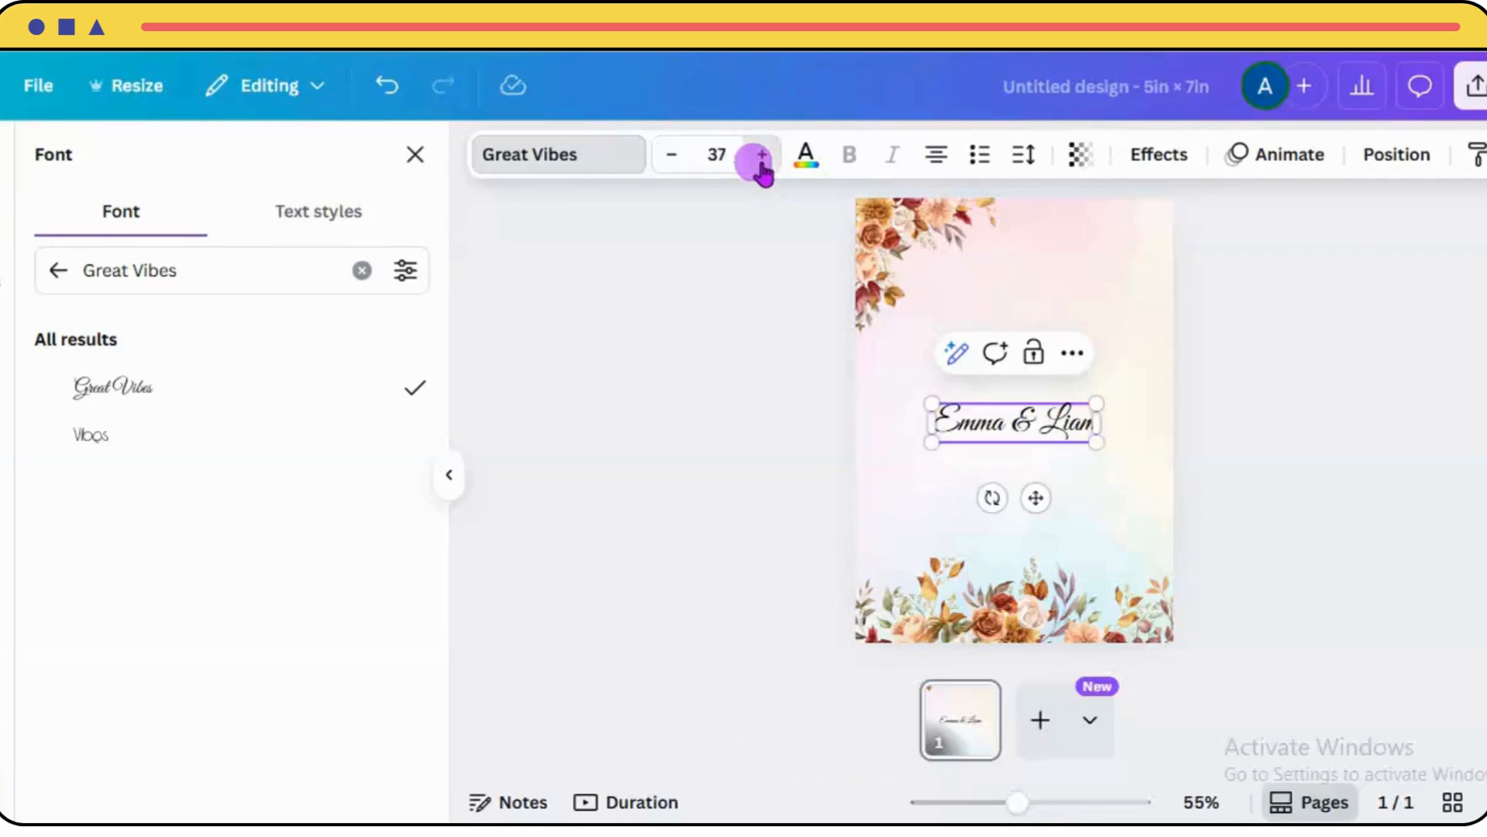
left_click(761, 158)
left_click(762, 157)
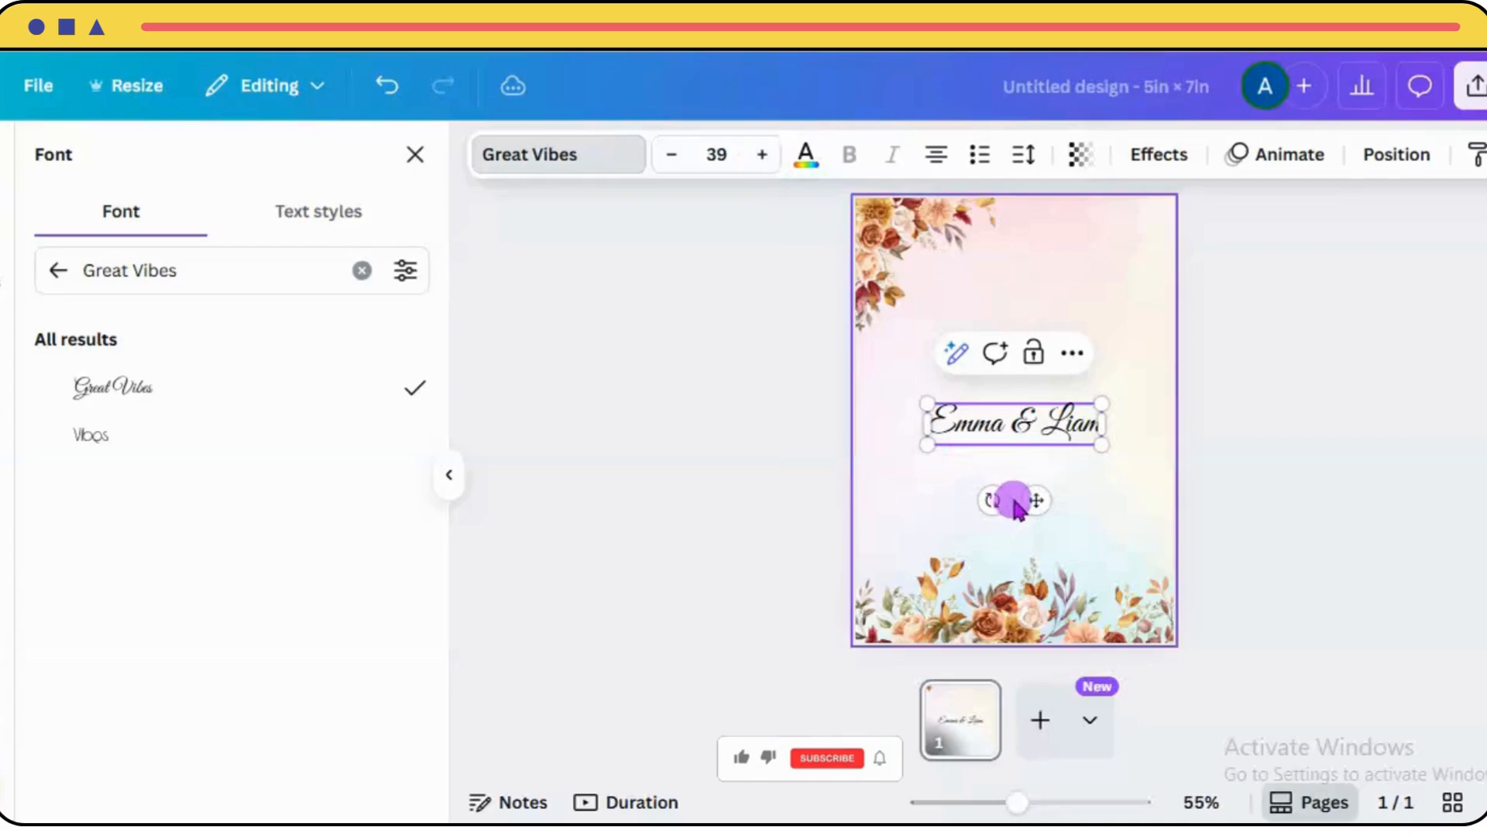
left_click_drag(1036, 499, 1033, 355)
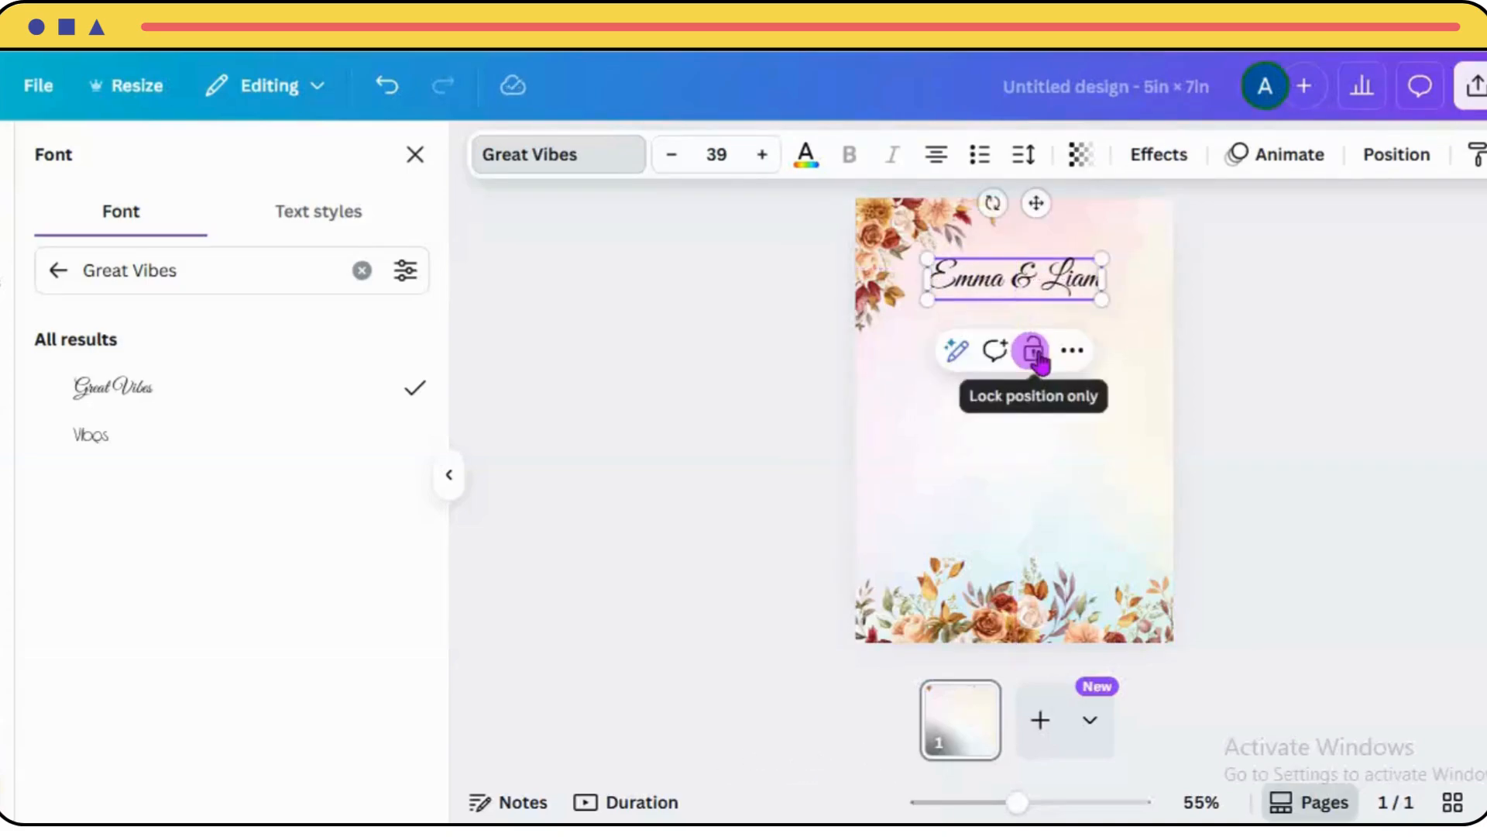
Recolor the names heading with the light golden-orange photo color, replacing black throughout, and enlarge the text to size 42.5.
left_click(805, 158)
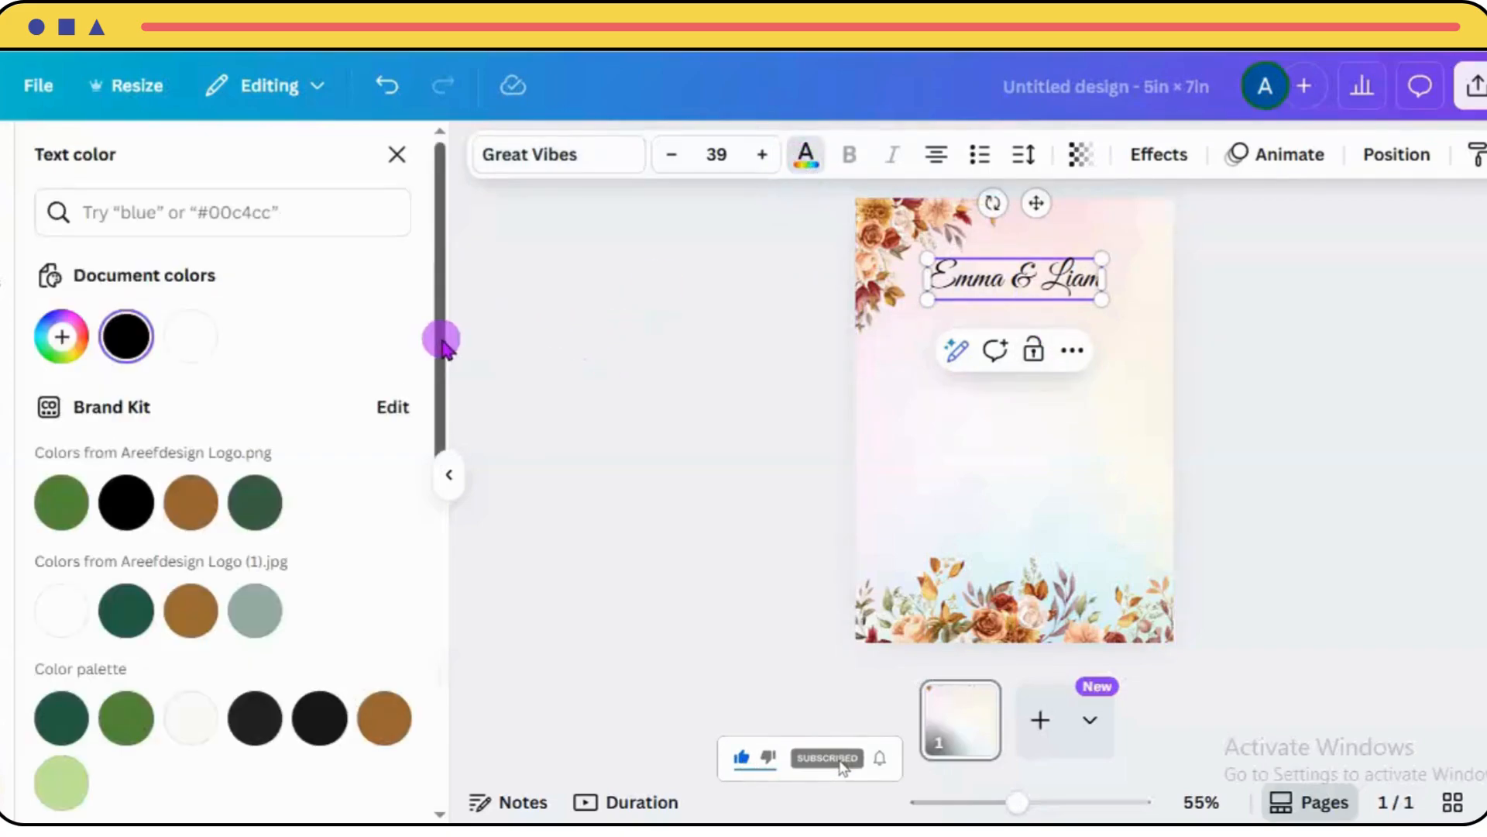
left_click_drag(441, 335, 420, 585)
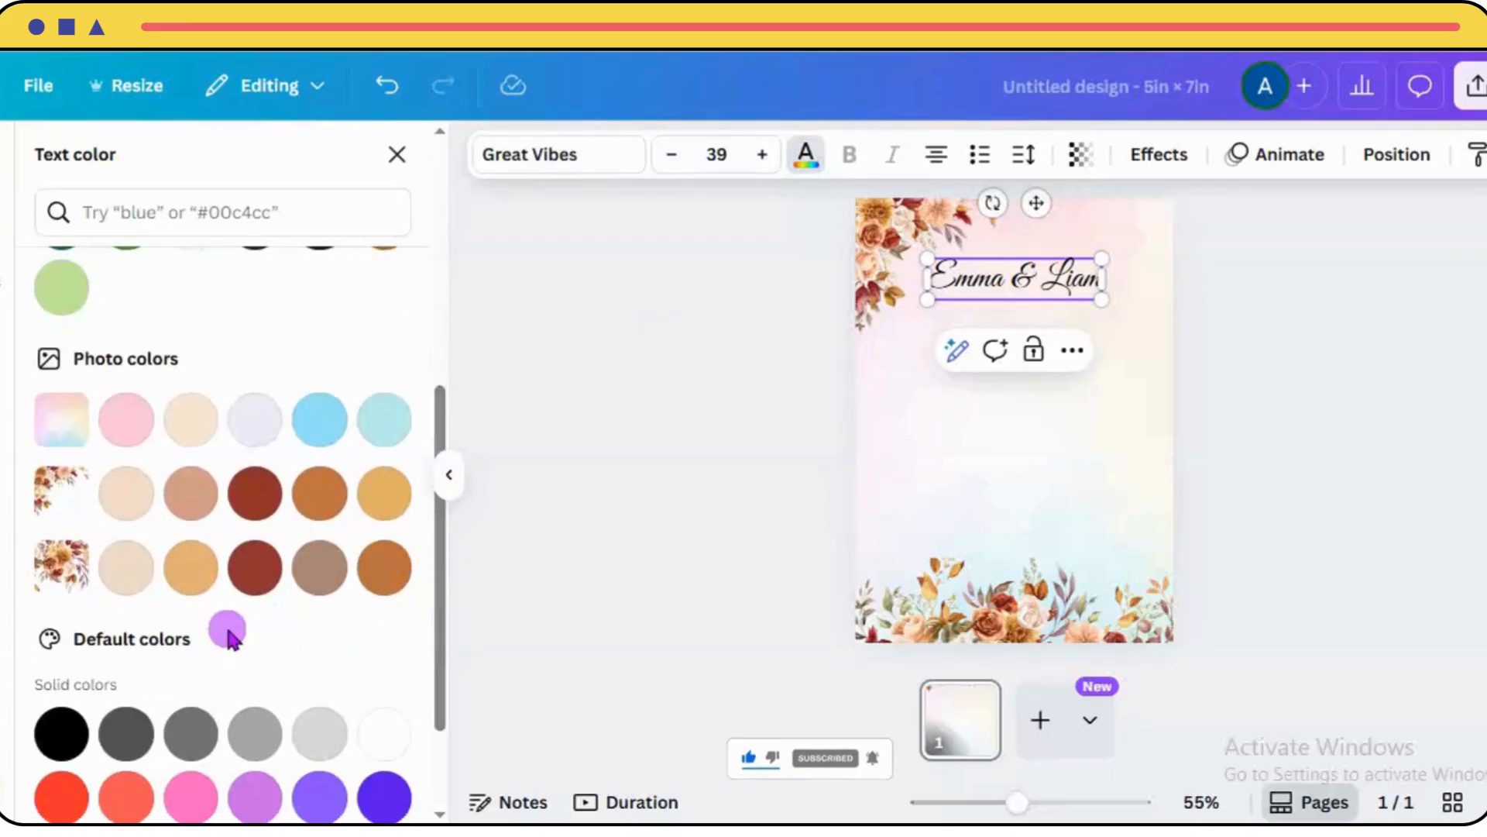
left_click(203, 582)
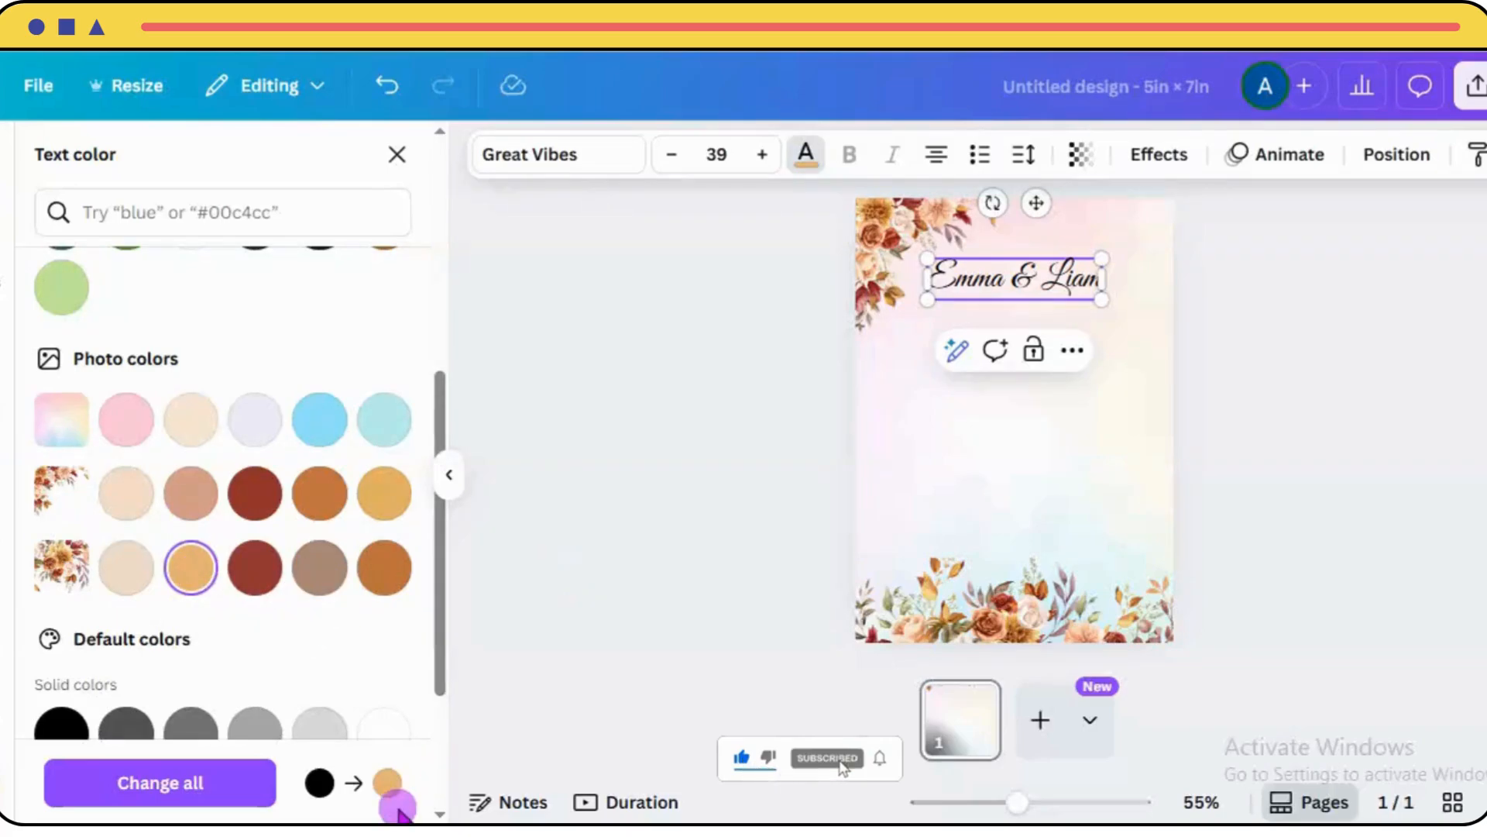
left_click(253, 793)
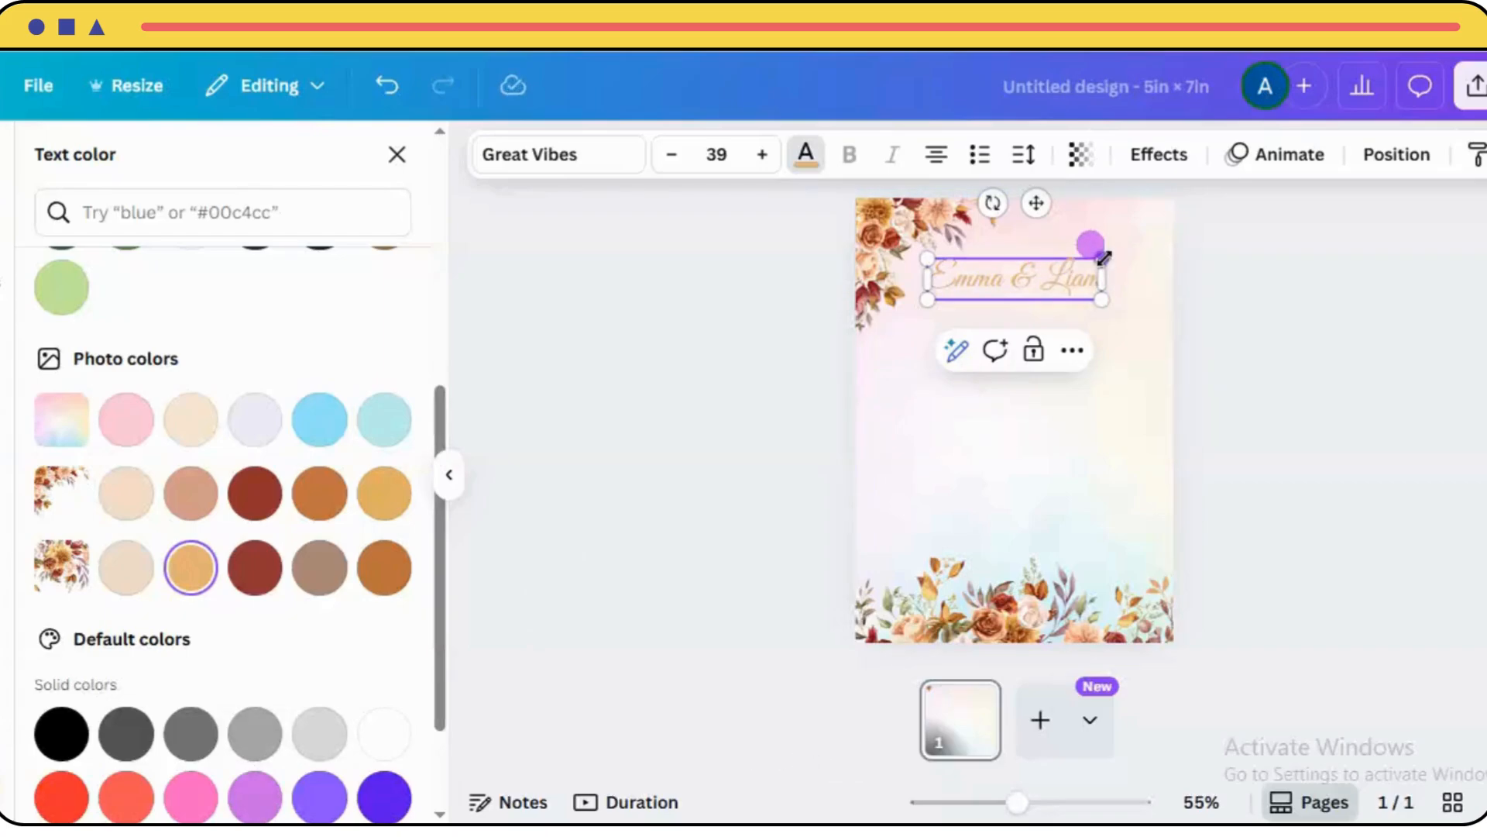
left_click_drag(1104, 257, 1118, 241)
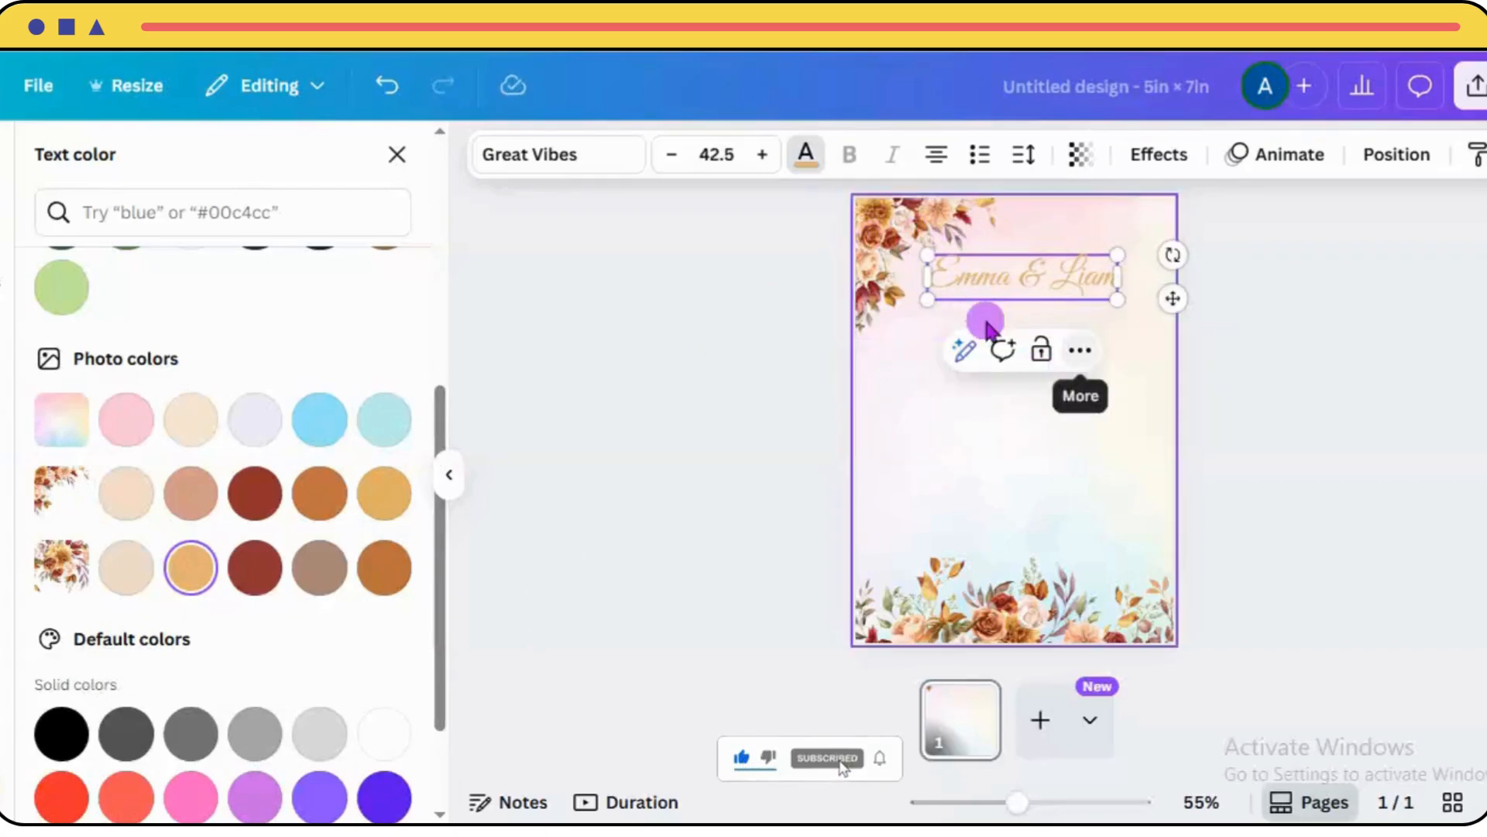
Recolor the names heading with the burnt-orange photo color throughout, reduce it to size 39.6 and nudge it slightly into place.
left_click(342, 507)
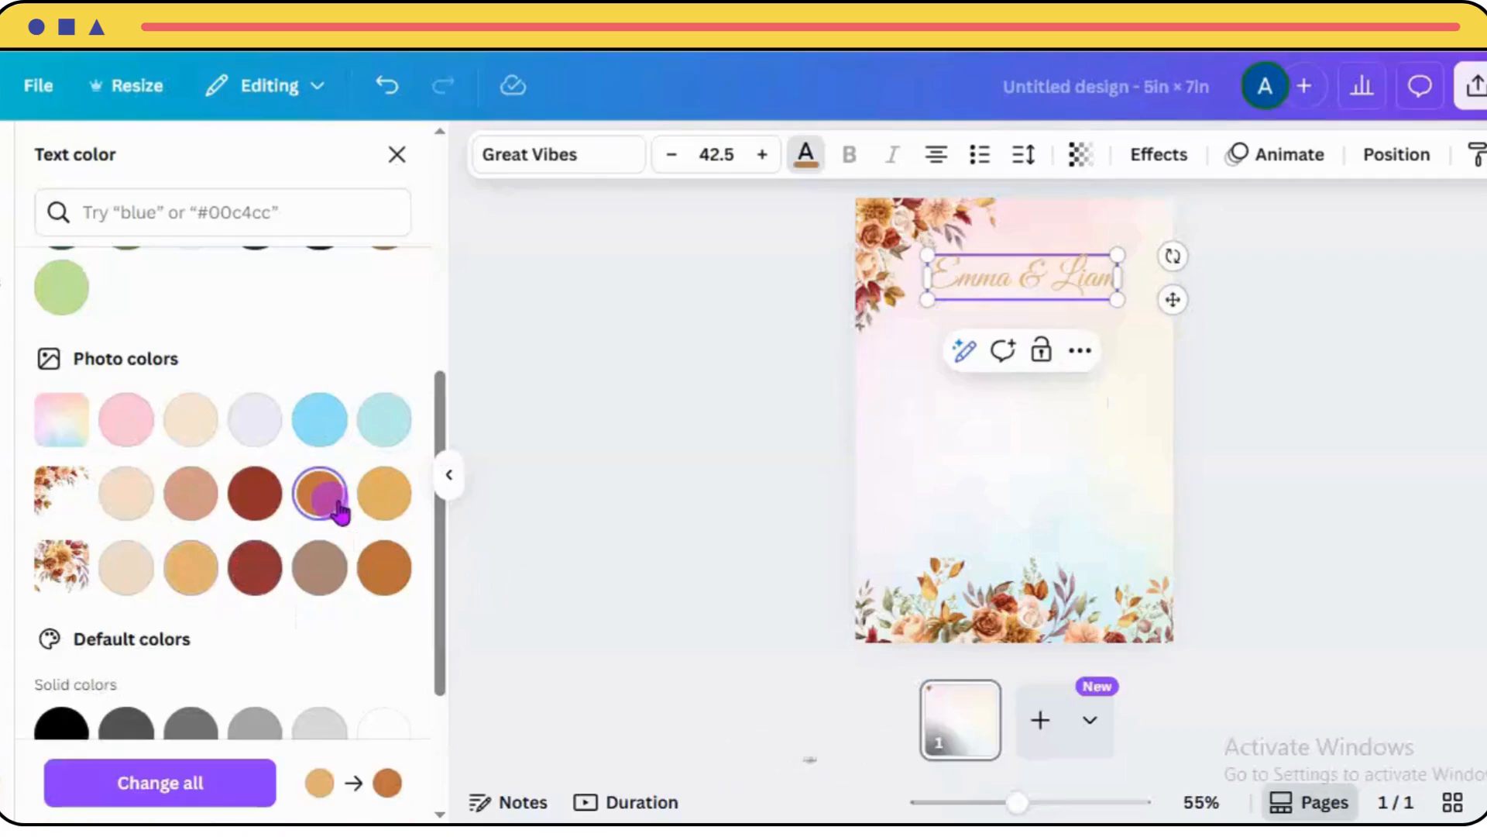
left_click(234, 798)
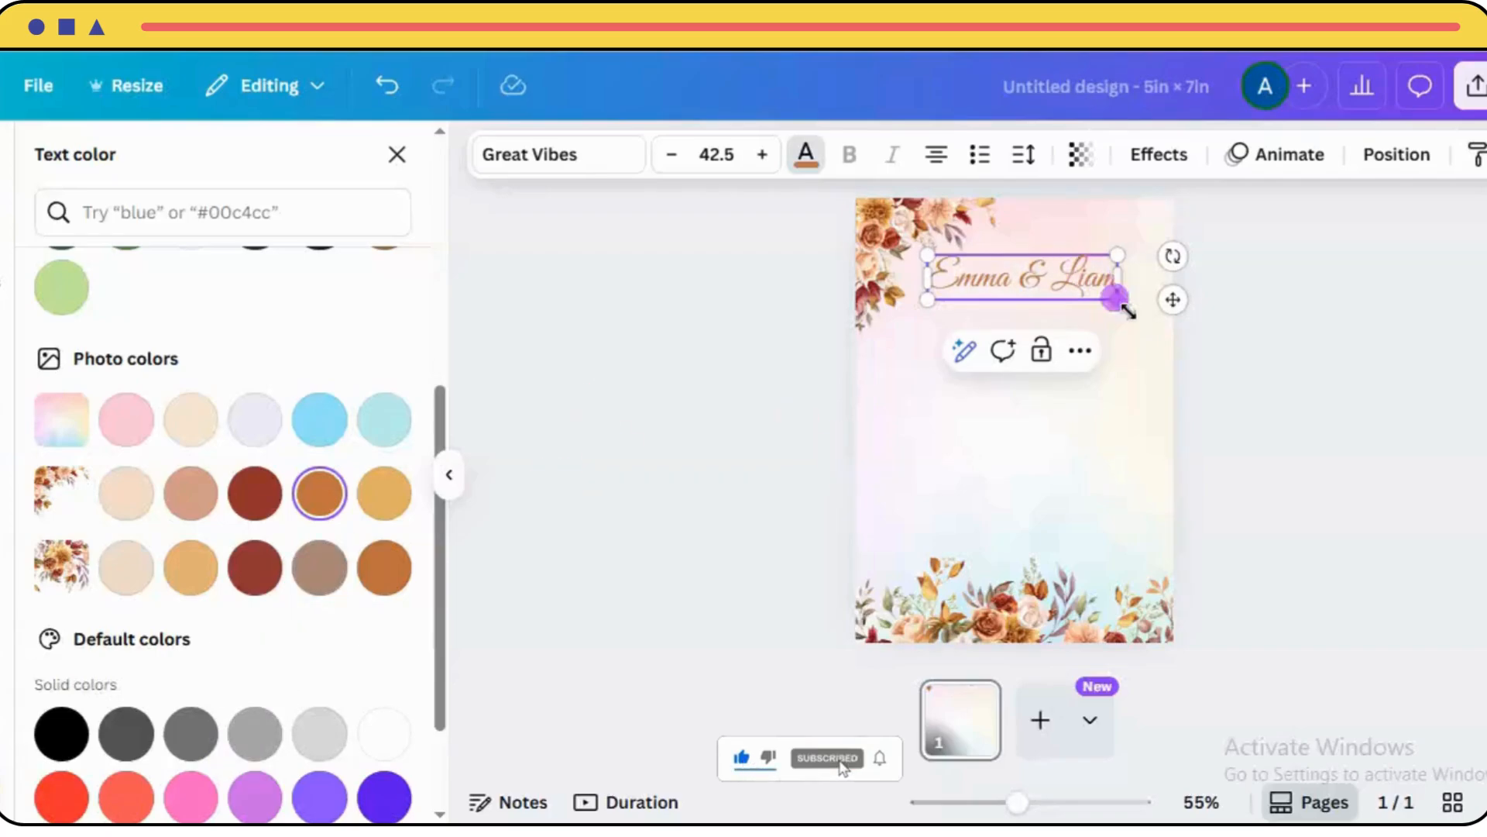
left_click_drag(1115, 298, 1099, 288)
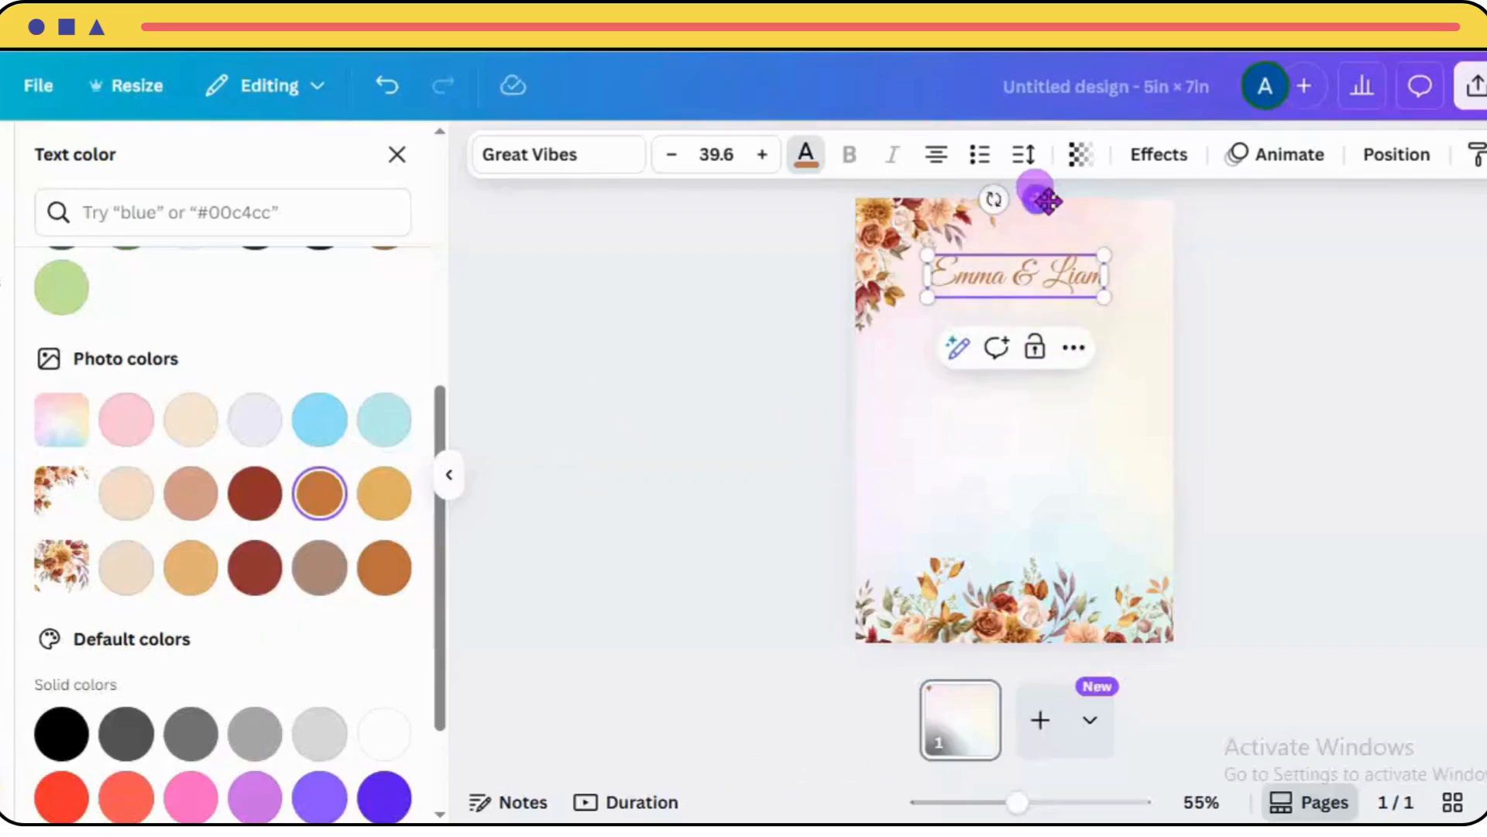
left_click_drag(1037, 199, 1034, 204)
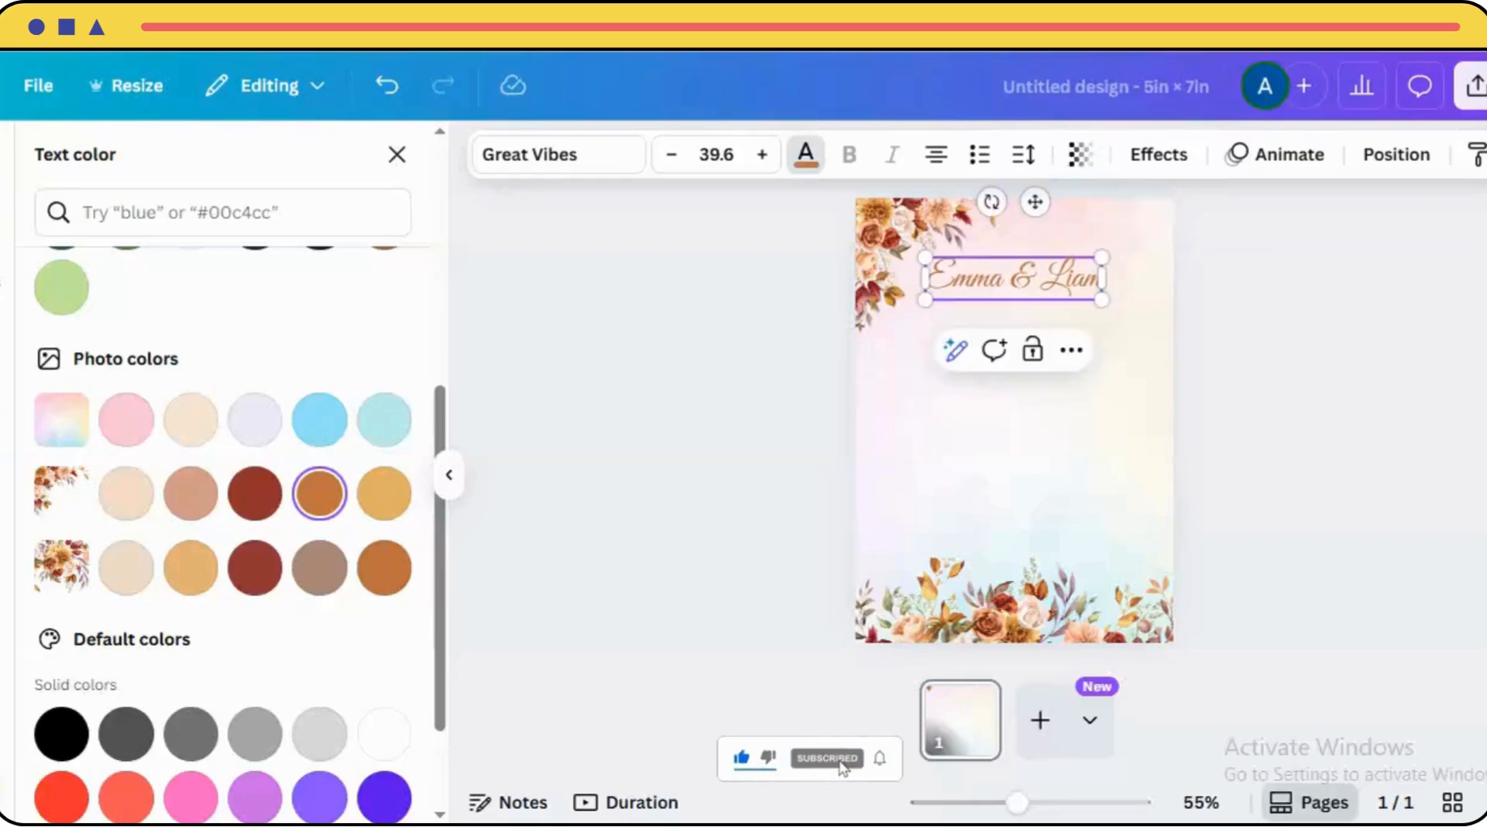
left_click(746, 445)
Add a subtitle text reading "Request the Honor of your Presence at Their Wedding Celebration".
left_click(242, 505)
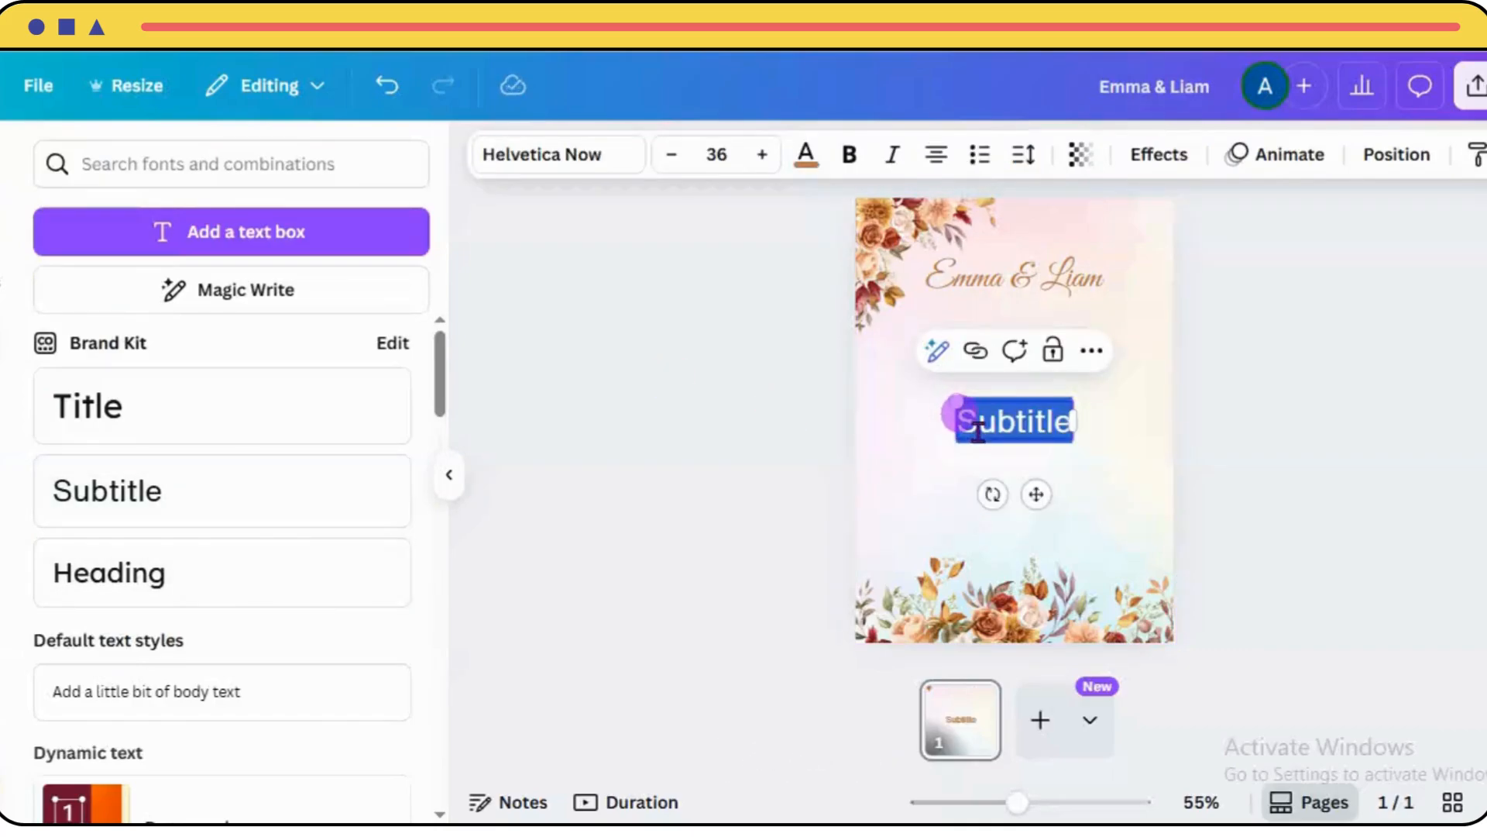
type("Req")
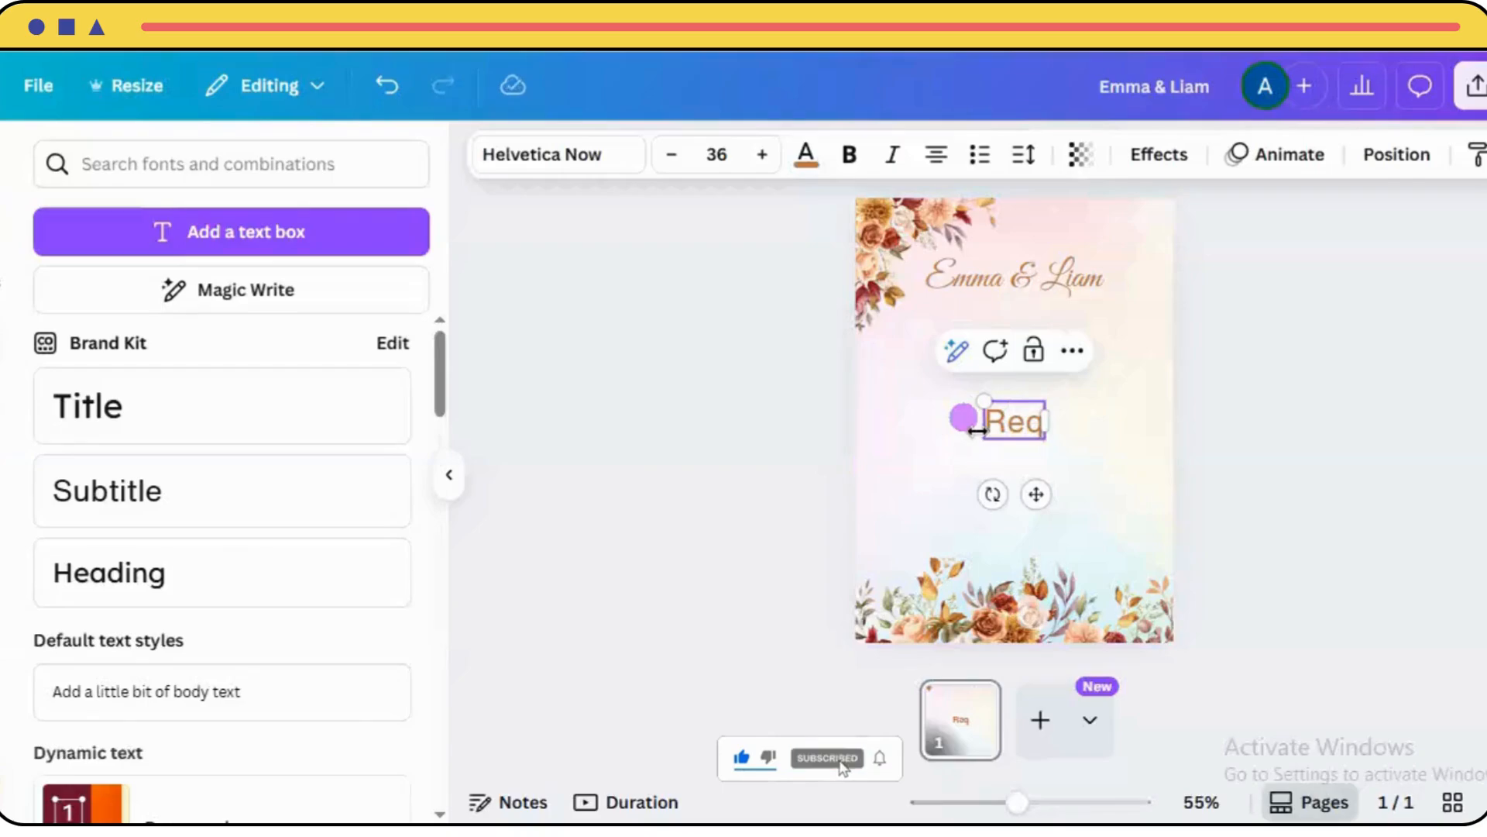
type("u")
key("ctrl+a")
type("Request the Honor of your Presence at Their Wedding Celebration")
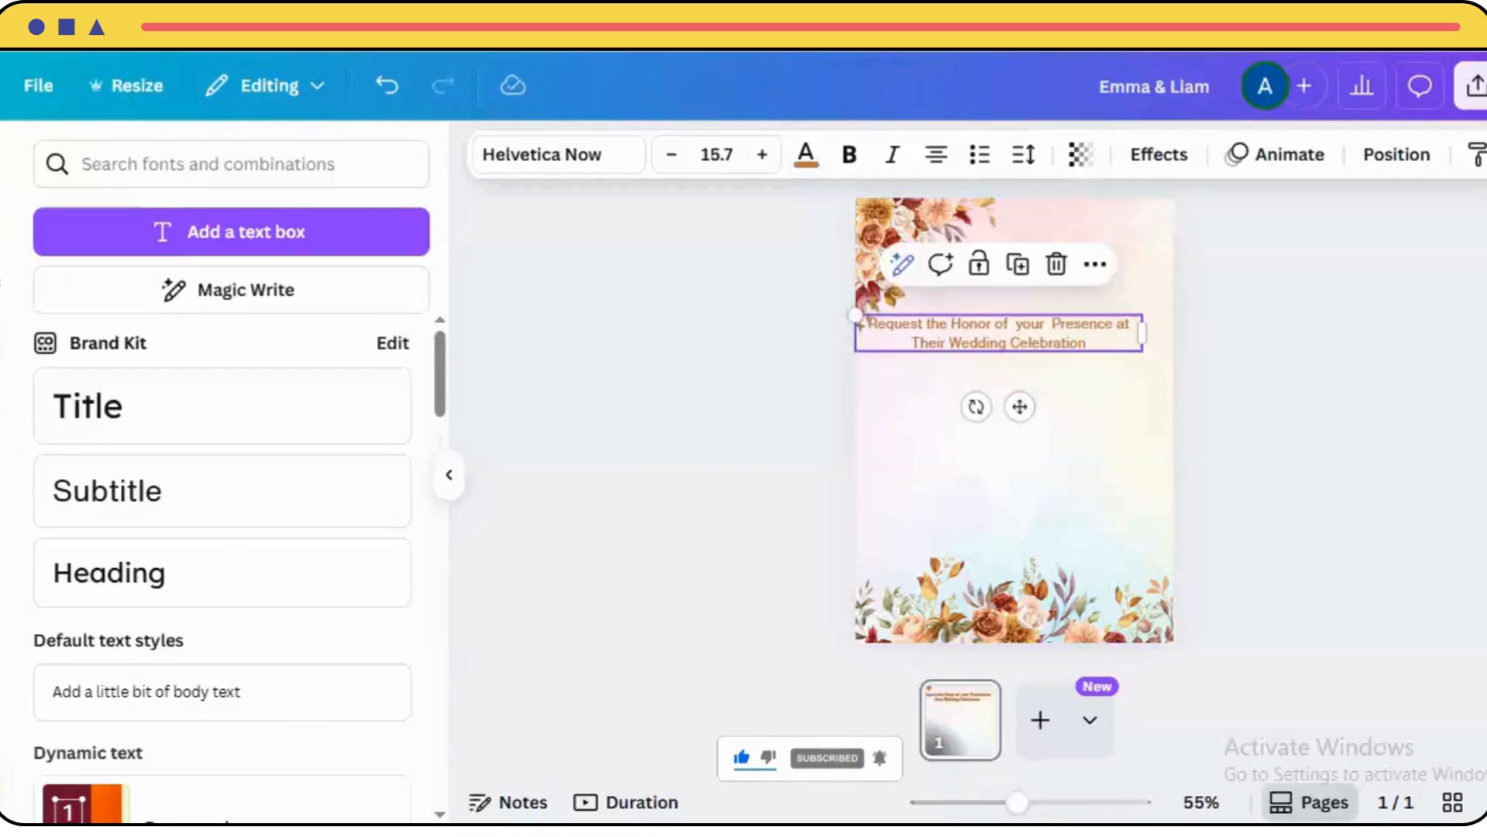
Set the font size of the whole wedding request text to 14.
double_click(999, 342)
triple_click(999, 342)
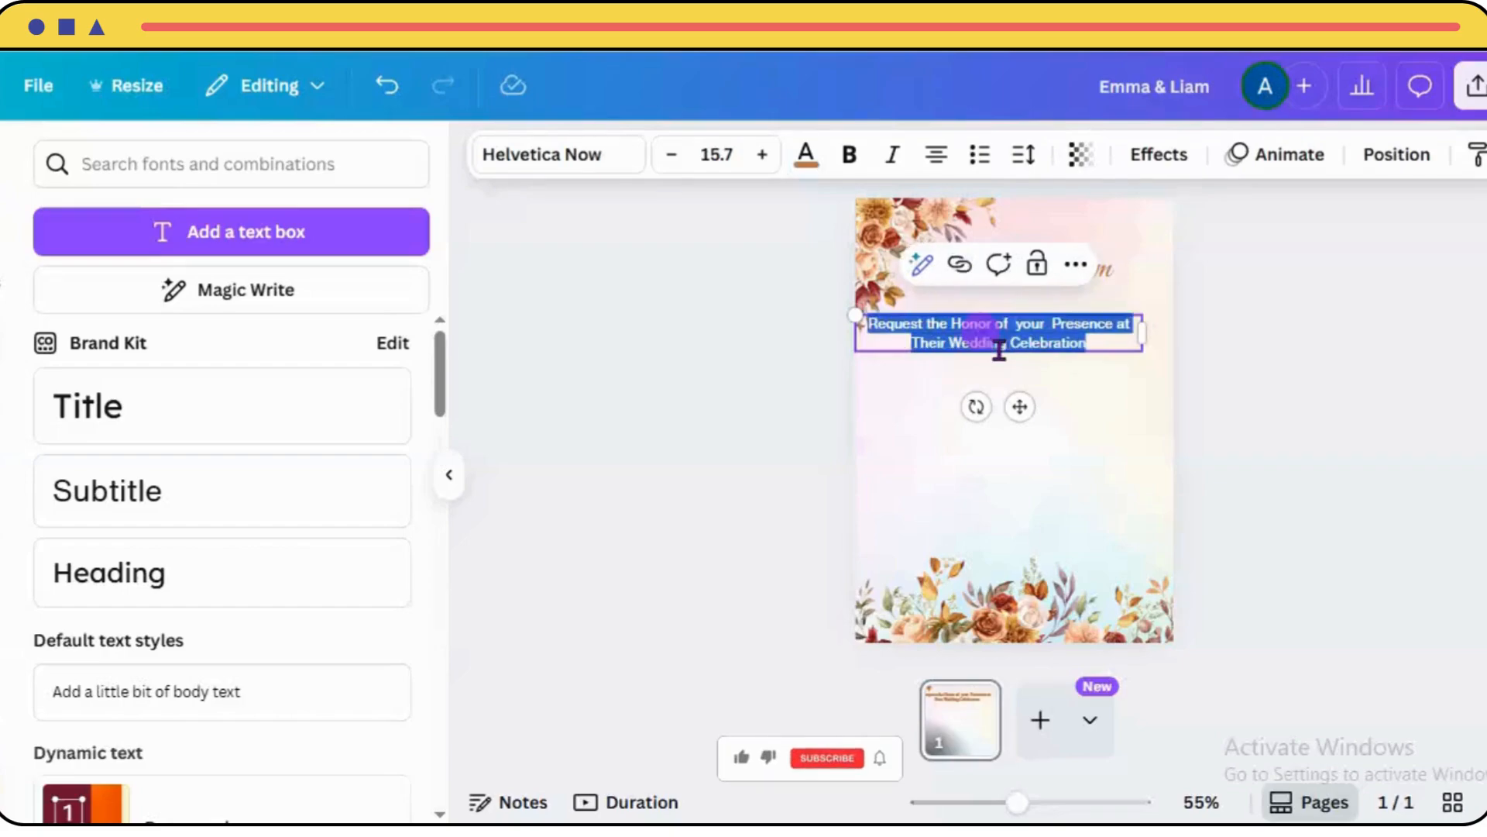
left_click(716, 155)
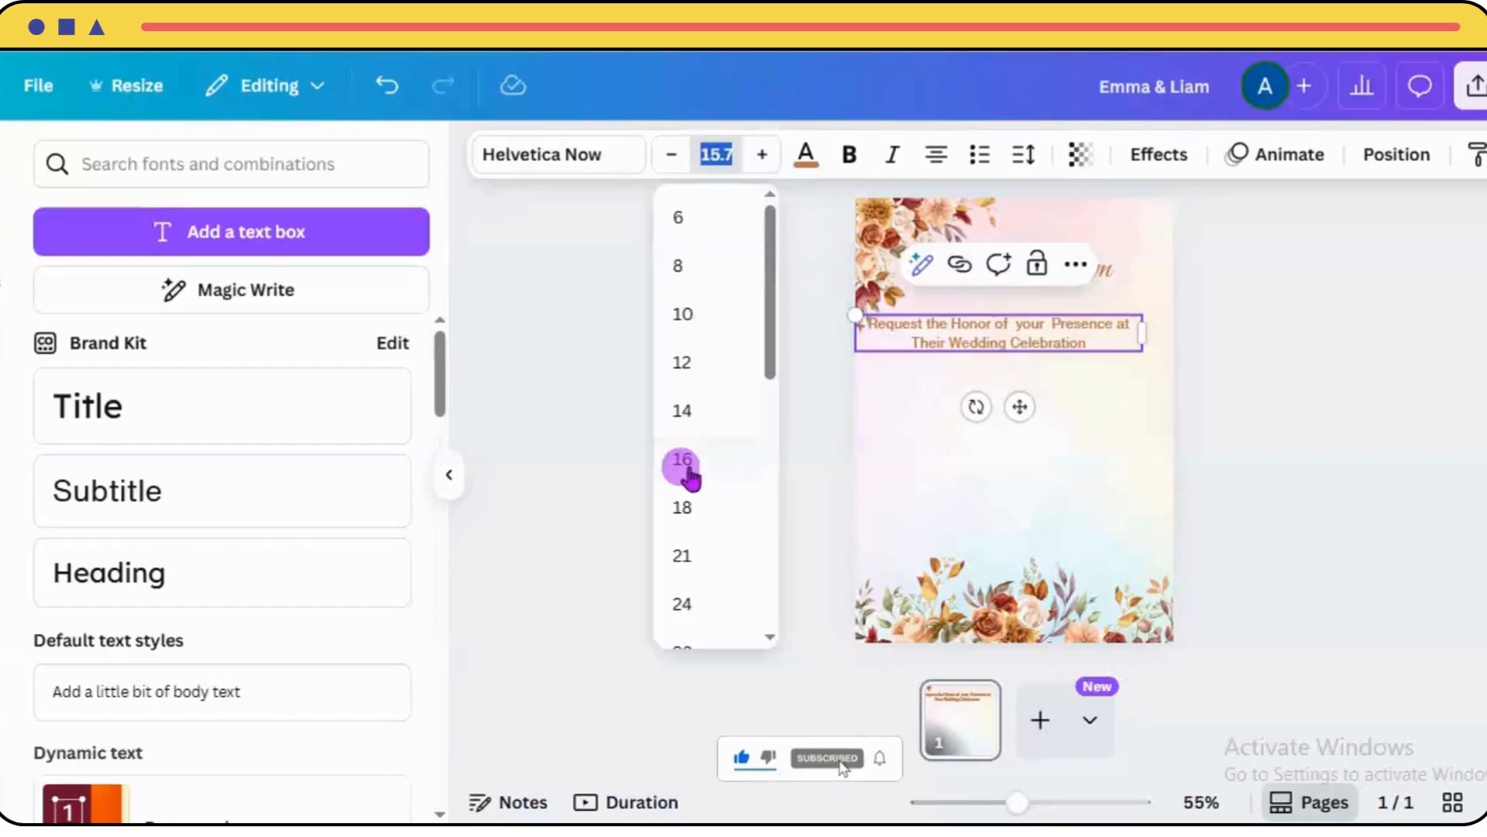
left_click(685, 414)
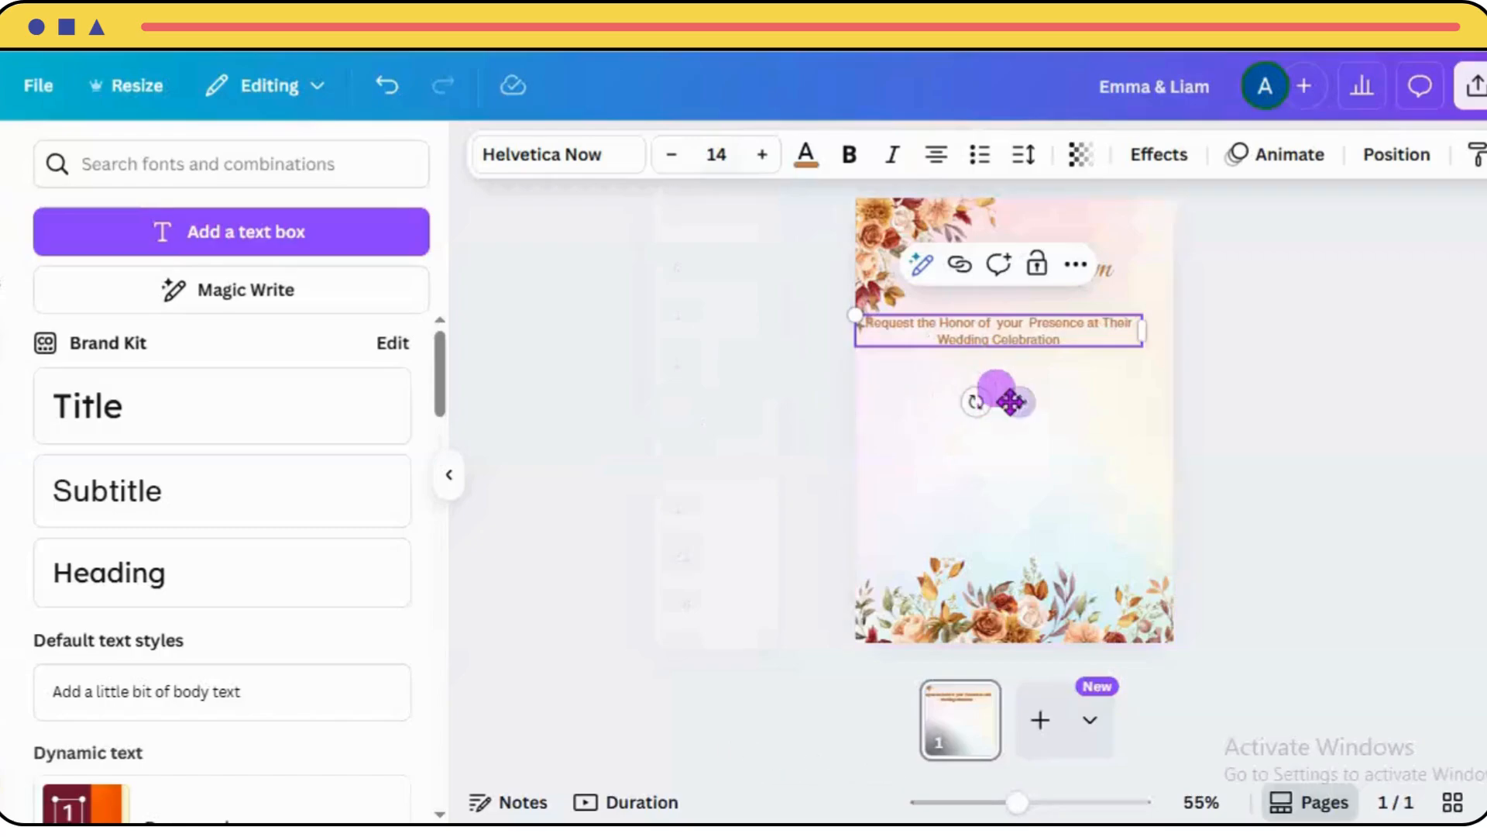
Narrow the wedding request text box, keeping it on two lines, and position it directly beneath the names heading.
left_click_drag(1011, 401, 1030, 382)
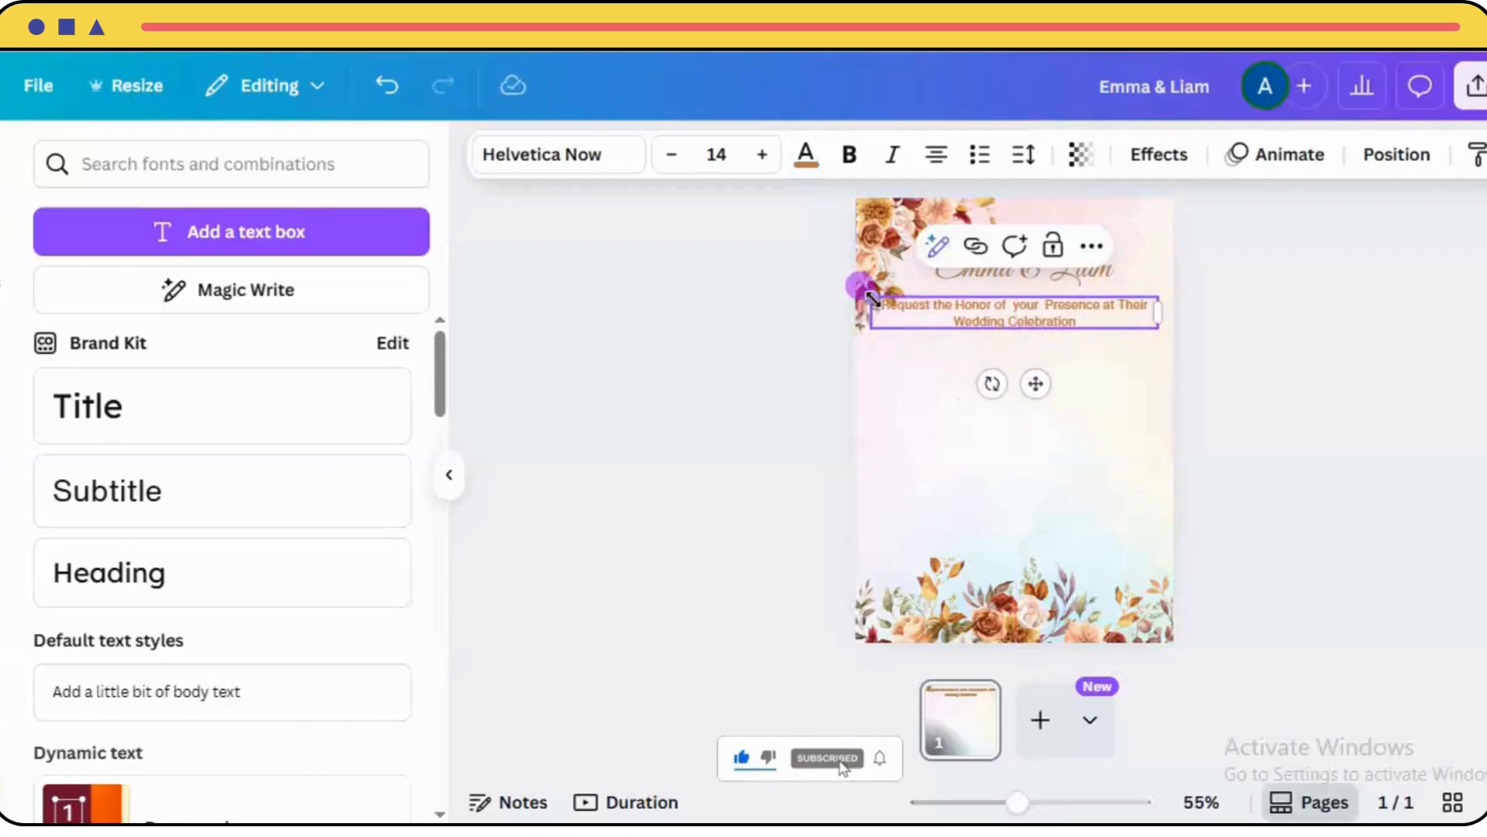
left_click_drag(1139, 314, 1121, 313)
left_click_drag(1020, 382, 1039, 376)
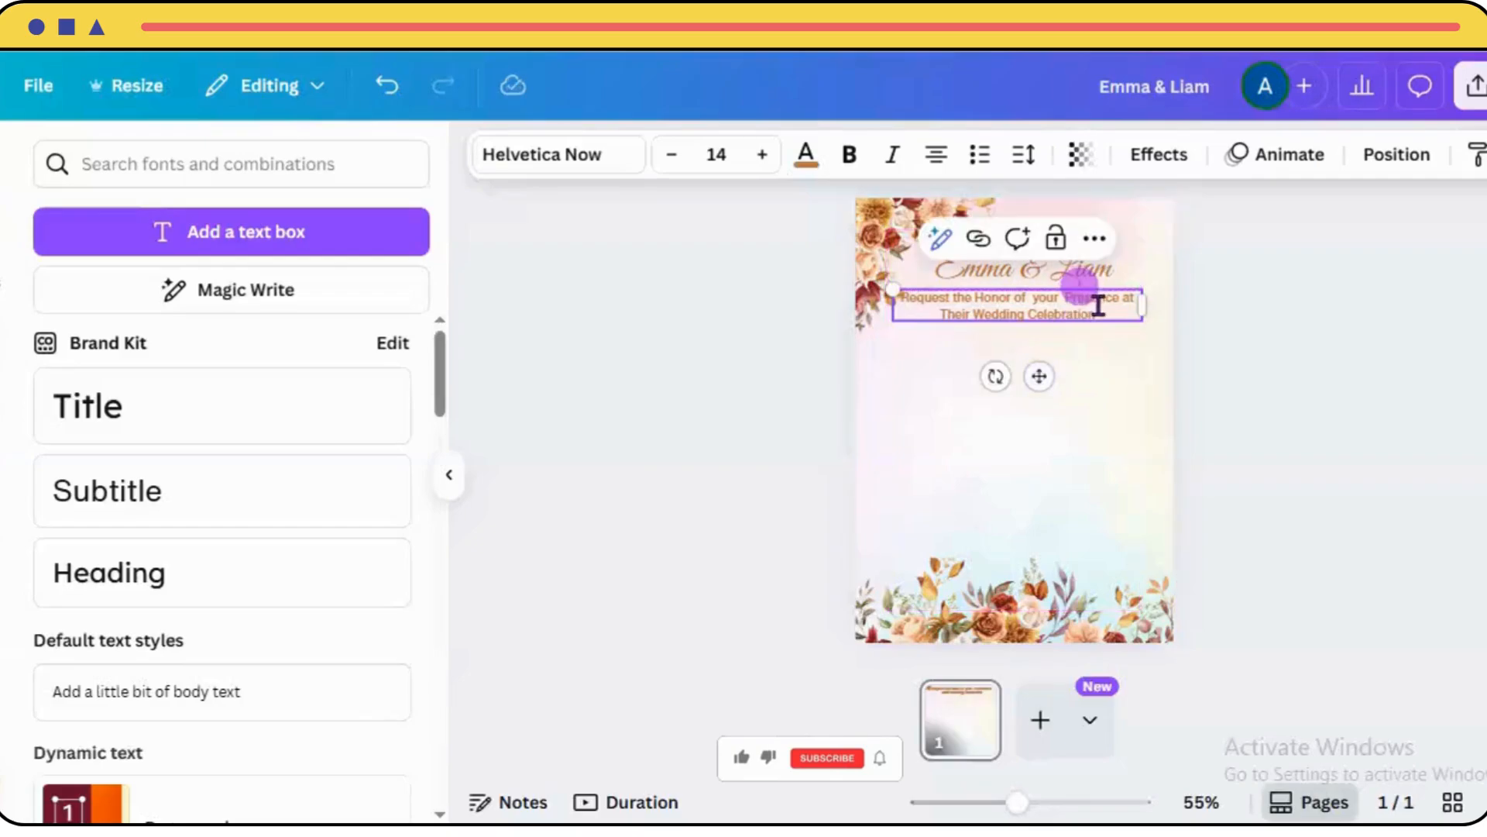
left_click_drag(1145, 306, 1113, 308)
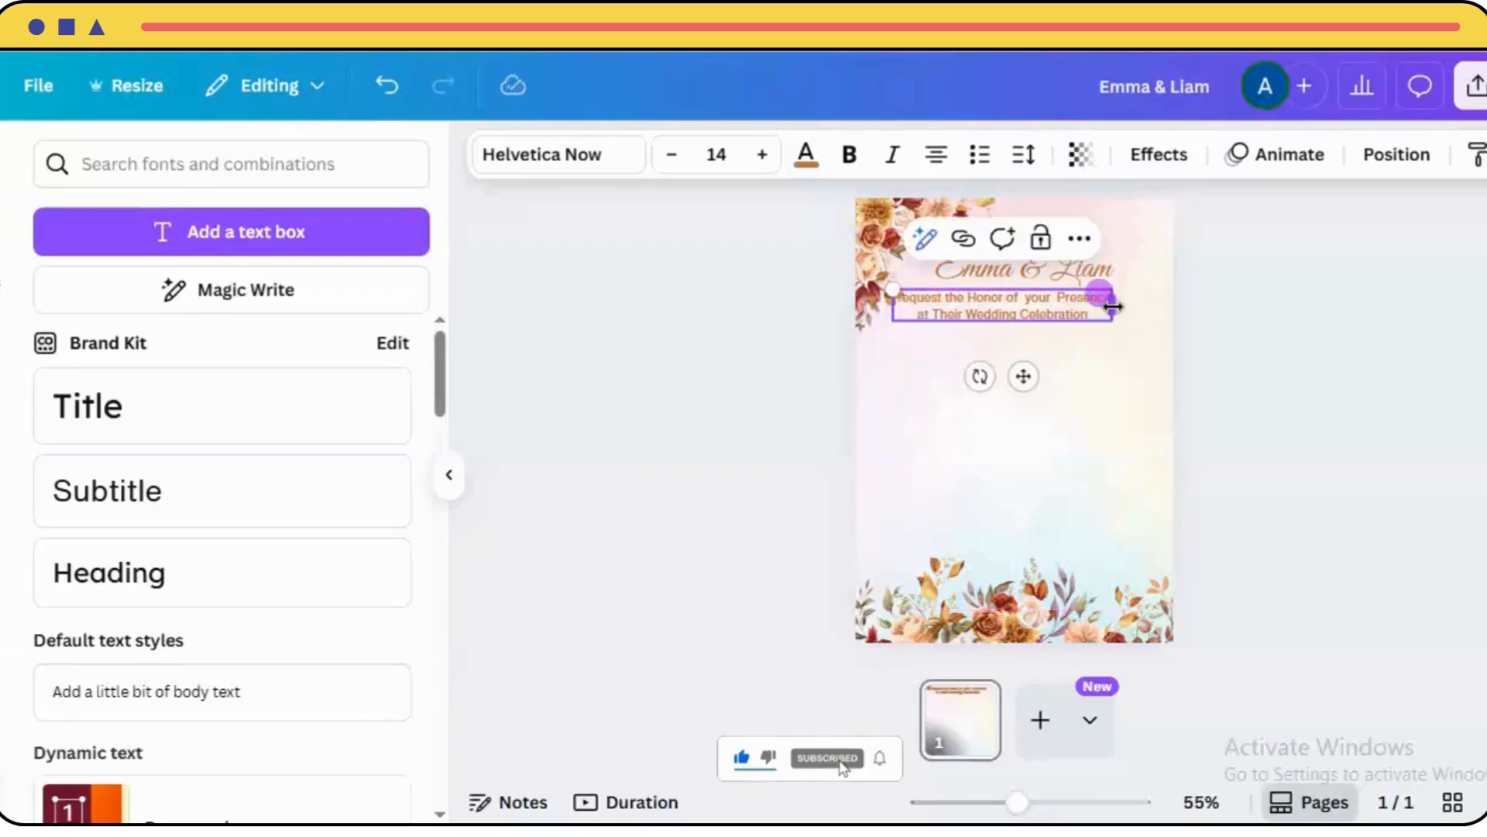
left_click_drag(1044, 375, 1047, 381)
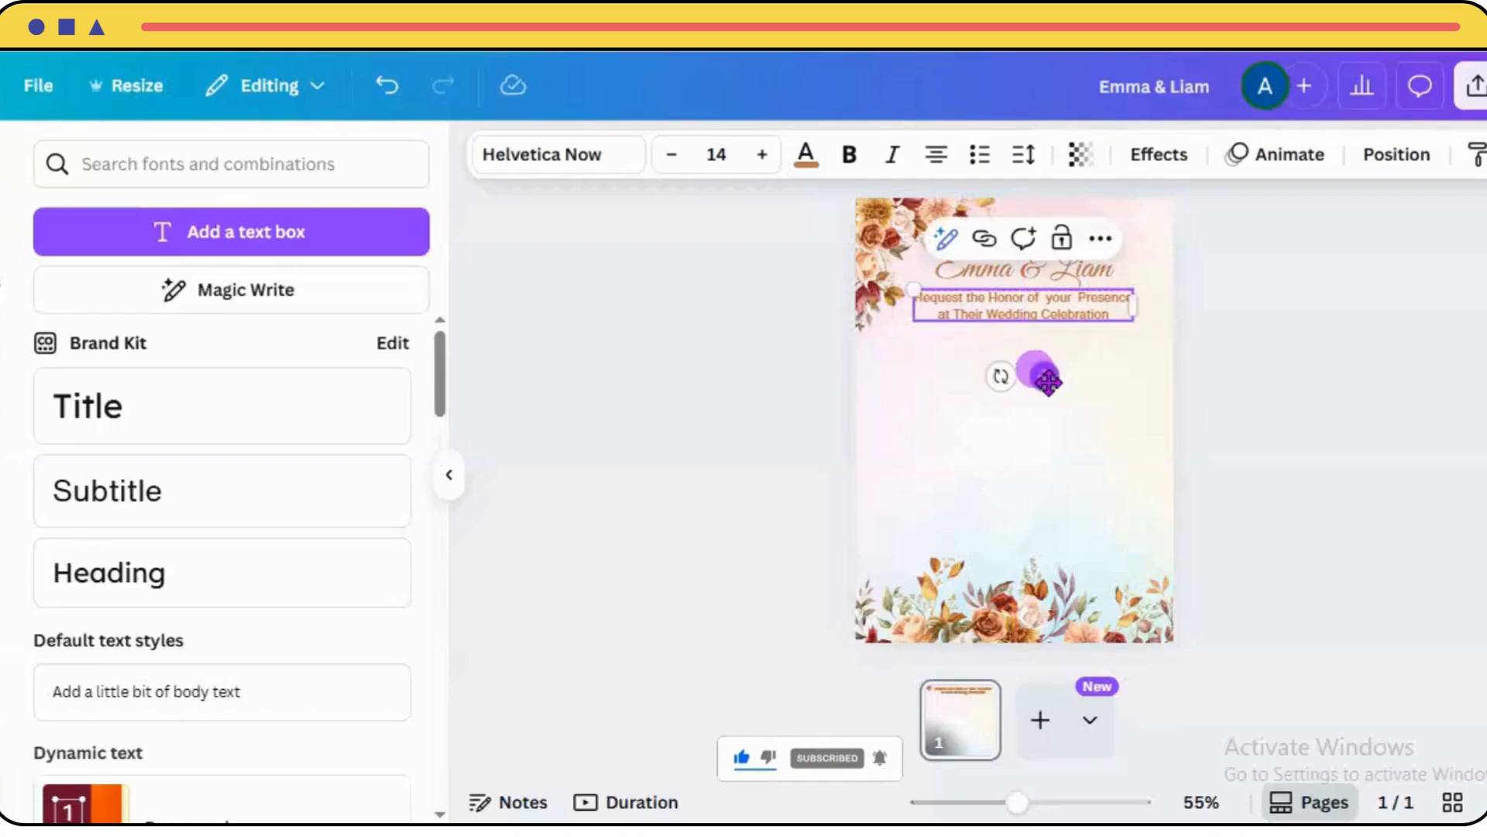
Set the font of the wedding request text to Libre Baskerville Bold.
double_click(1003, 321)
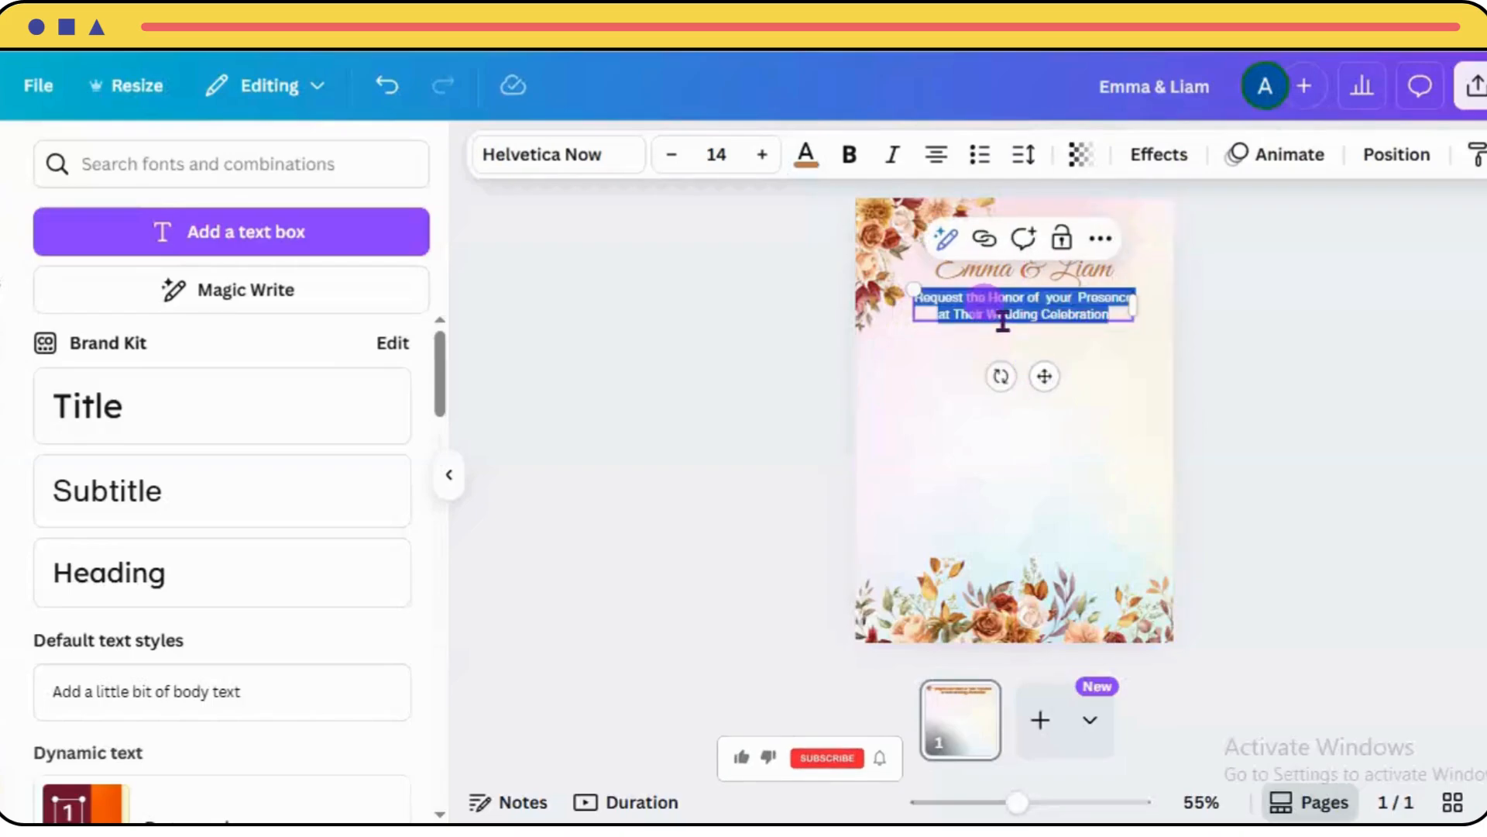
left_click(618, 154)
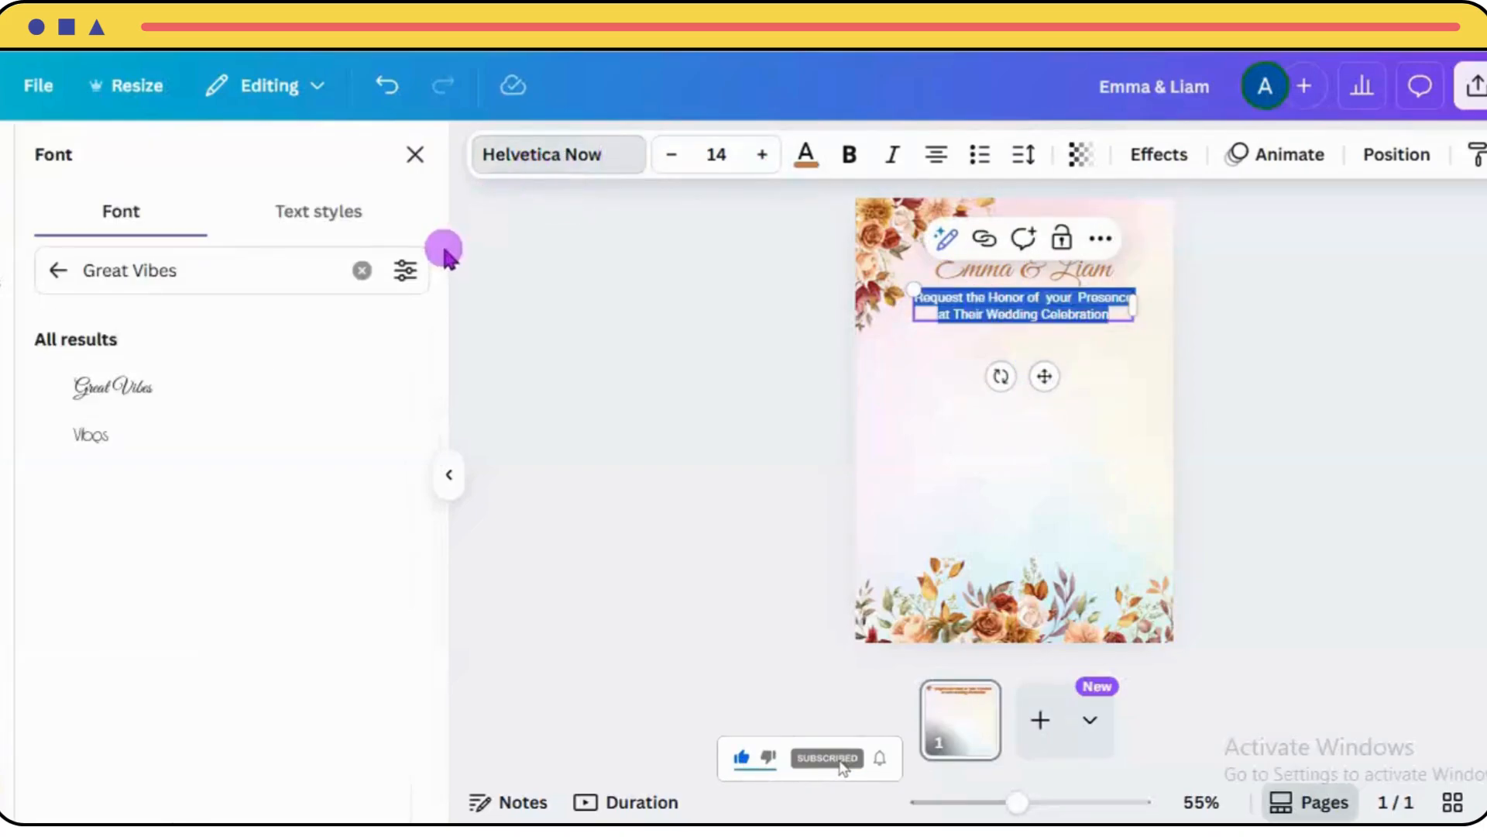
left_click(361, 271)
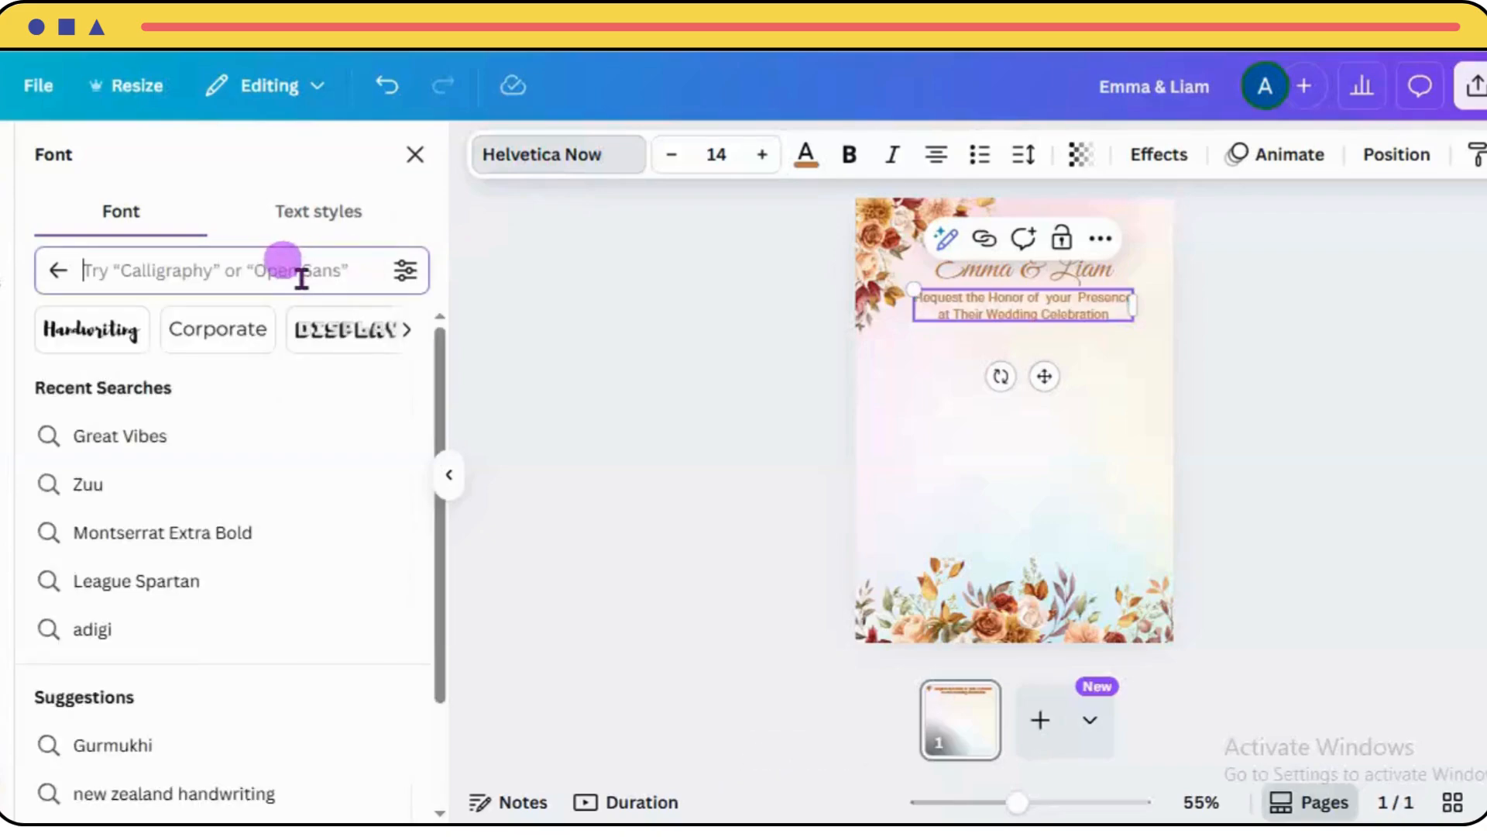
type("Libre Basker")
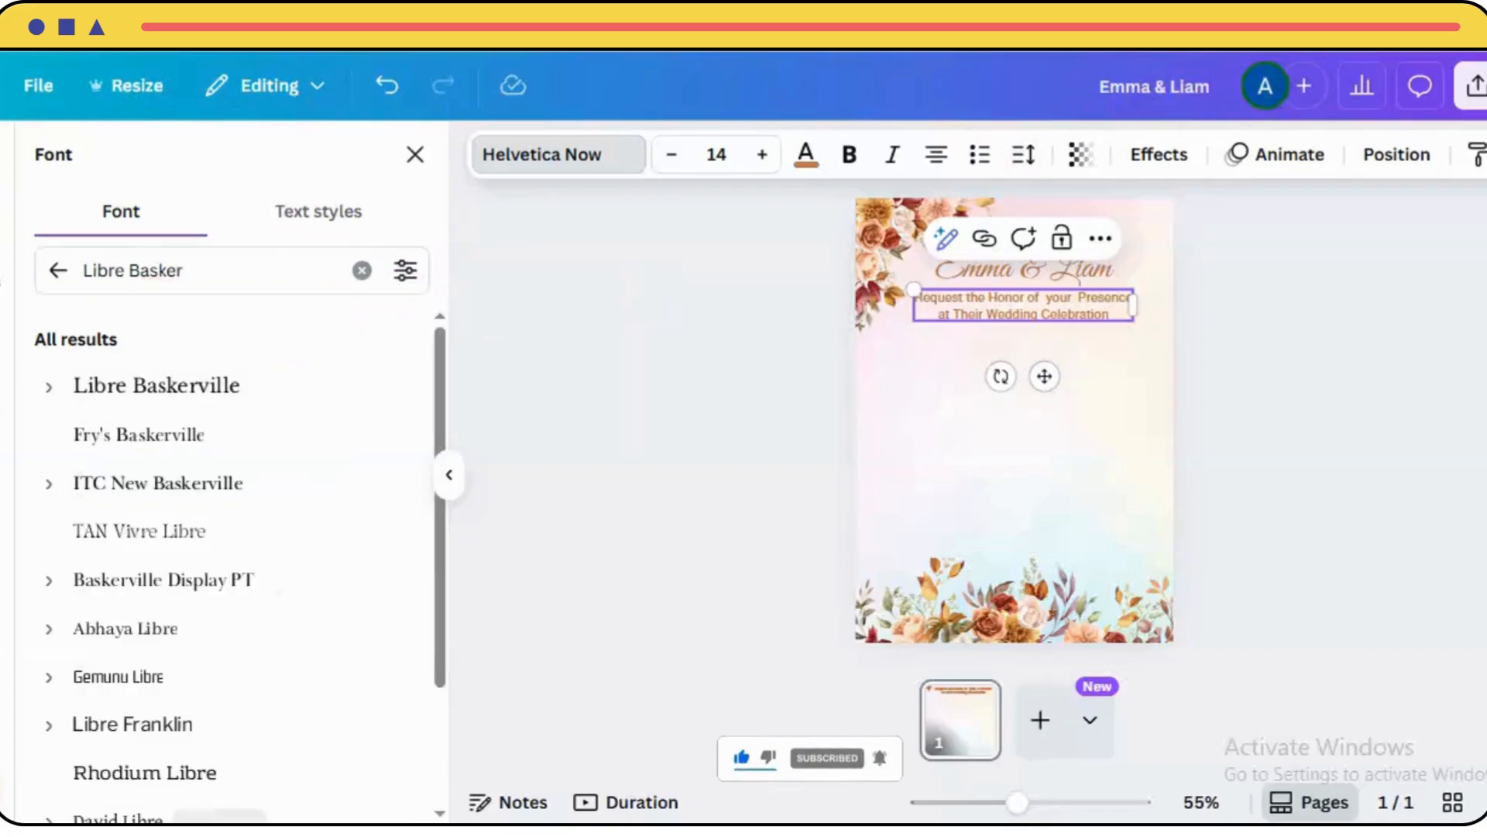
left_click(317, 400)
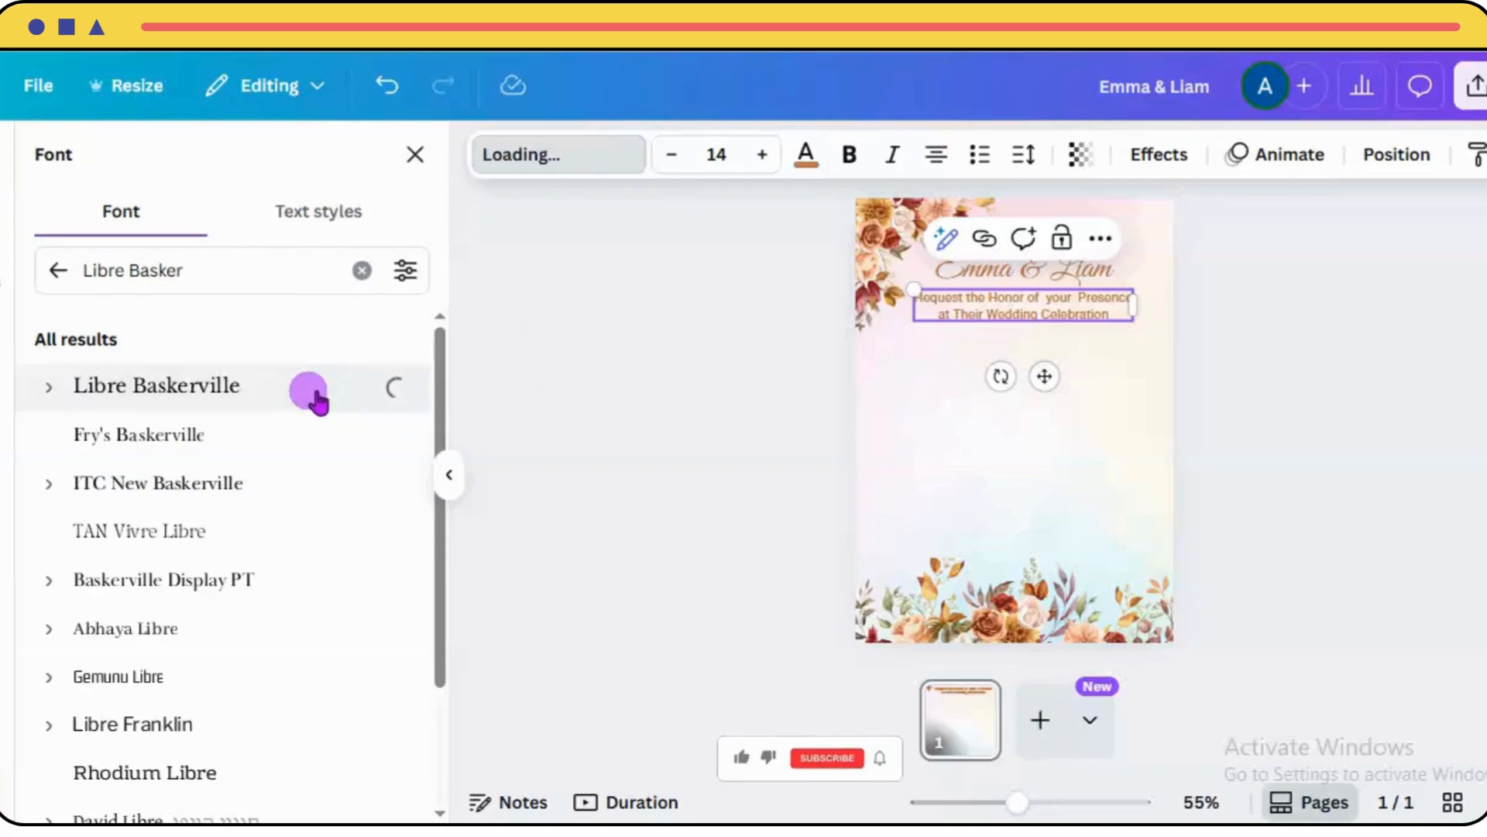
left_click(45, 395)
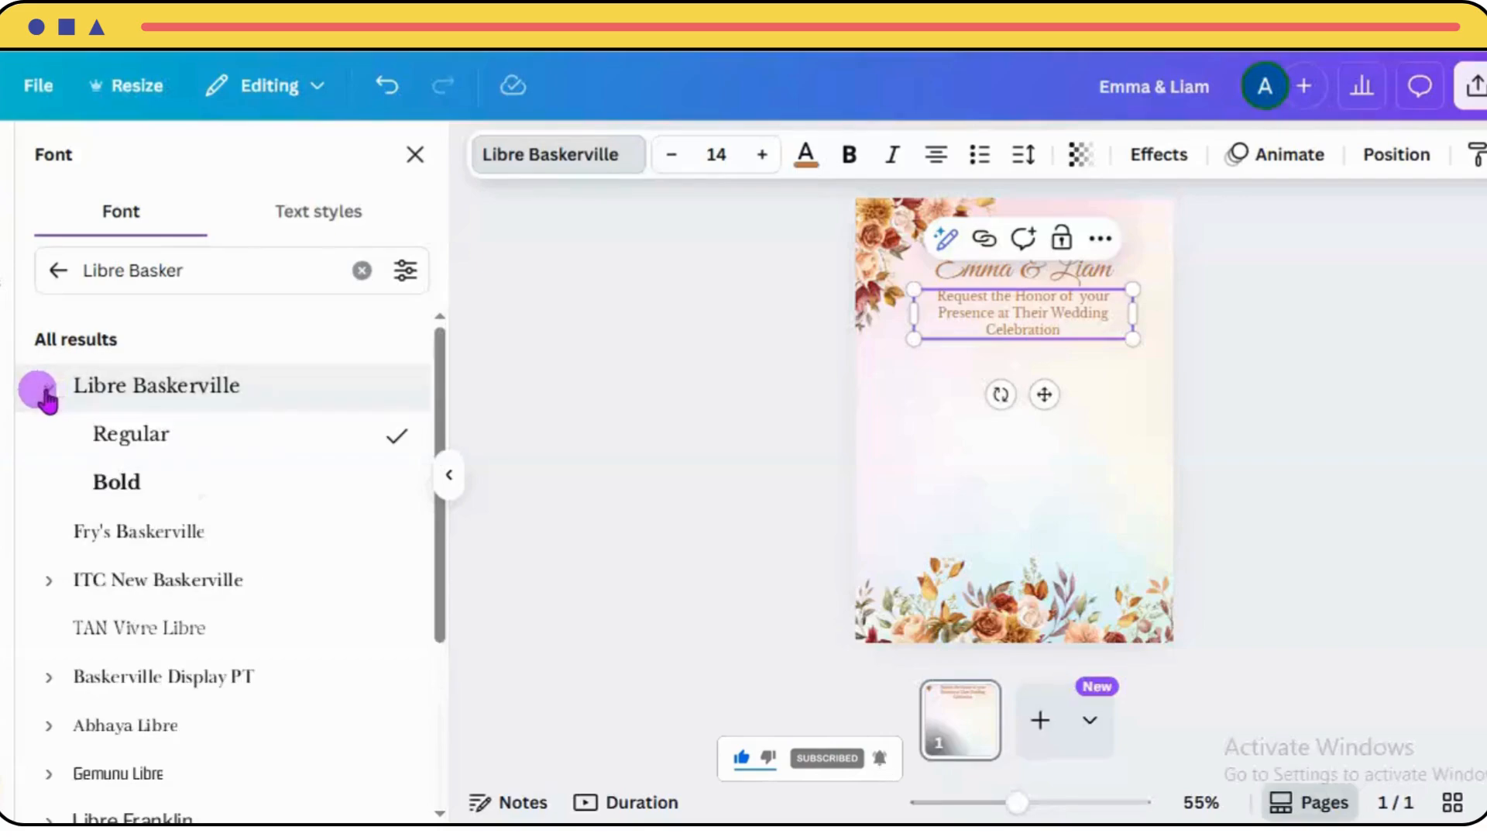
left_click(124, 482)
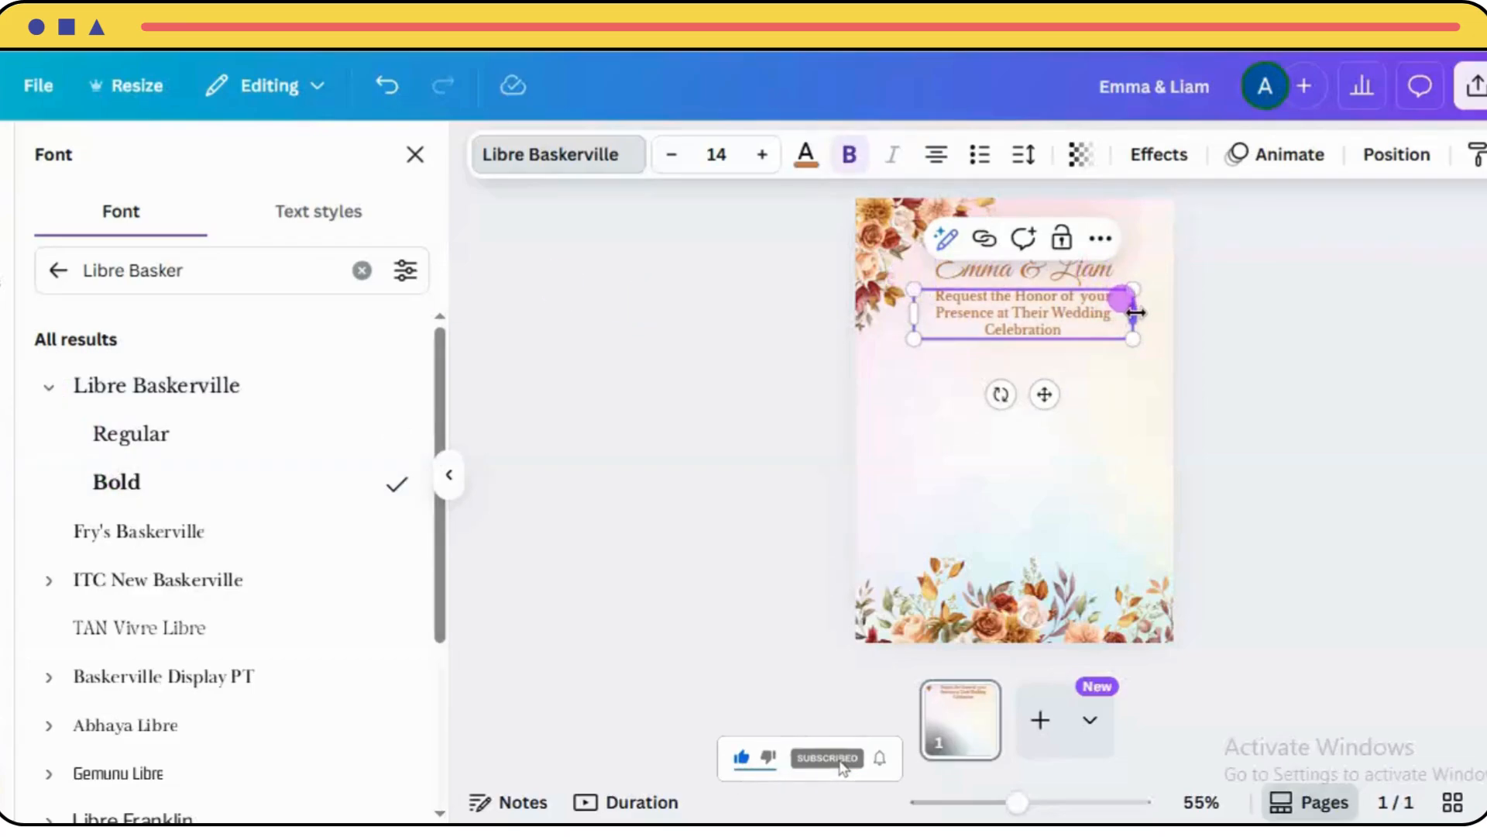
Fit the wedding request text onto two lines, center it beneath the names heading and set its font size to 12.
mouse_move(1135, 312)
left_mouse_down()
mouse_move(1155, 299)
mouse_move(1119, 331)
mouse_move(1145, 305)
left_mouse_up()
left_click(1058, 372)
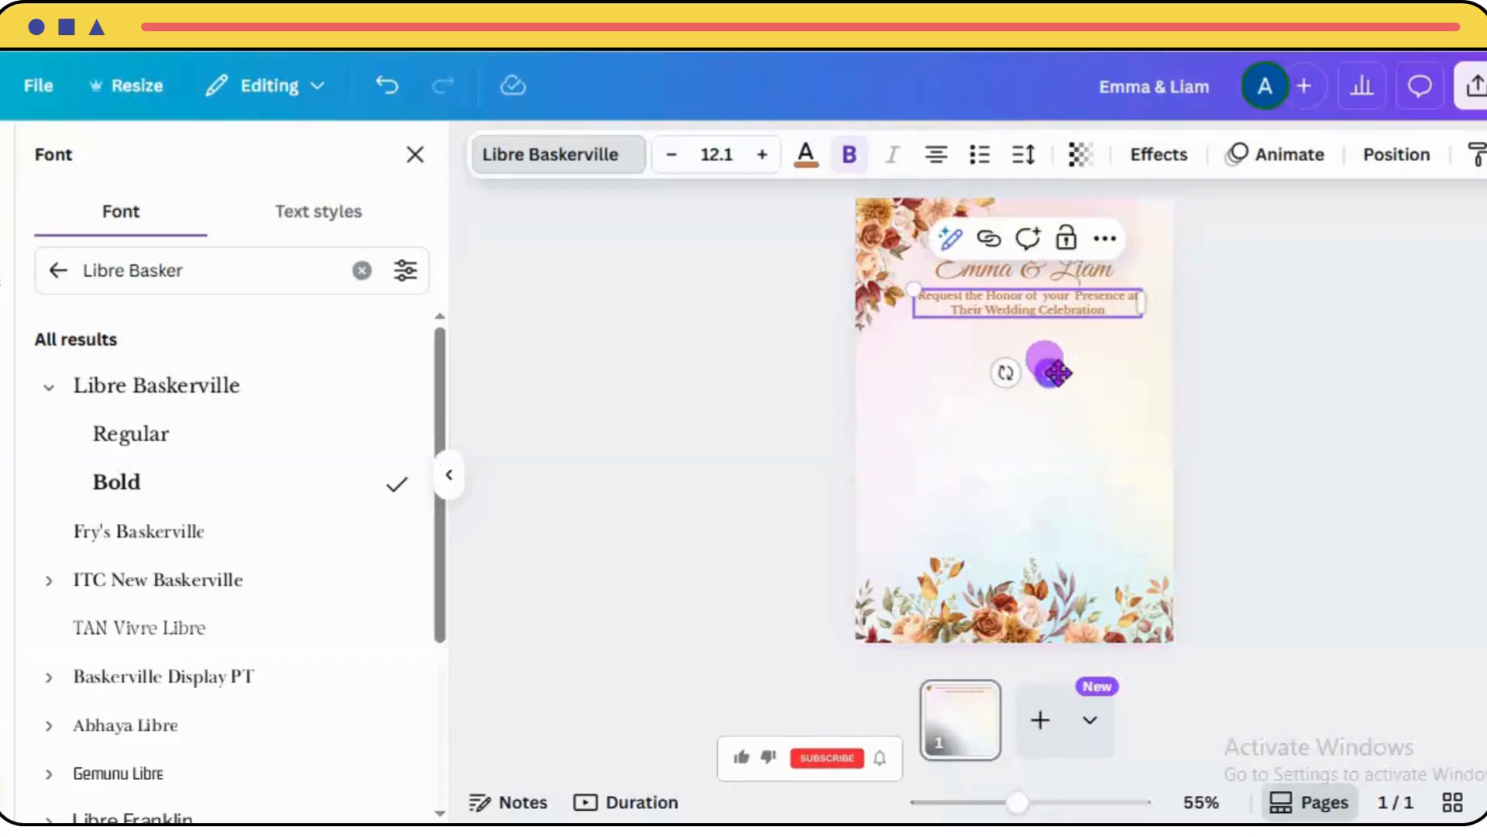
left_click_drag(1058, 373, 1049, 373)
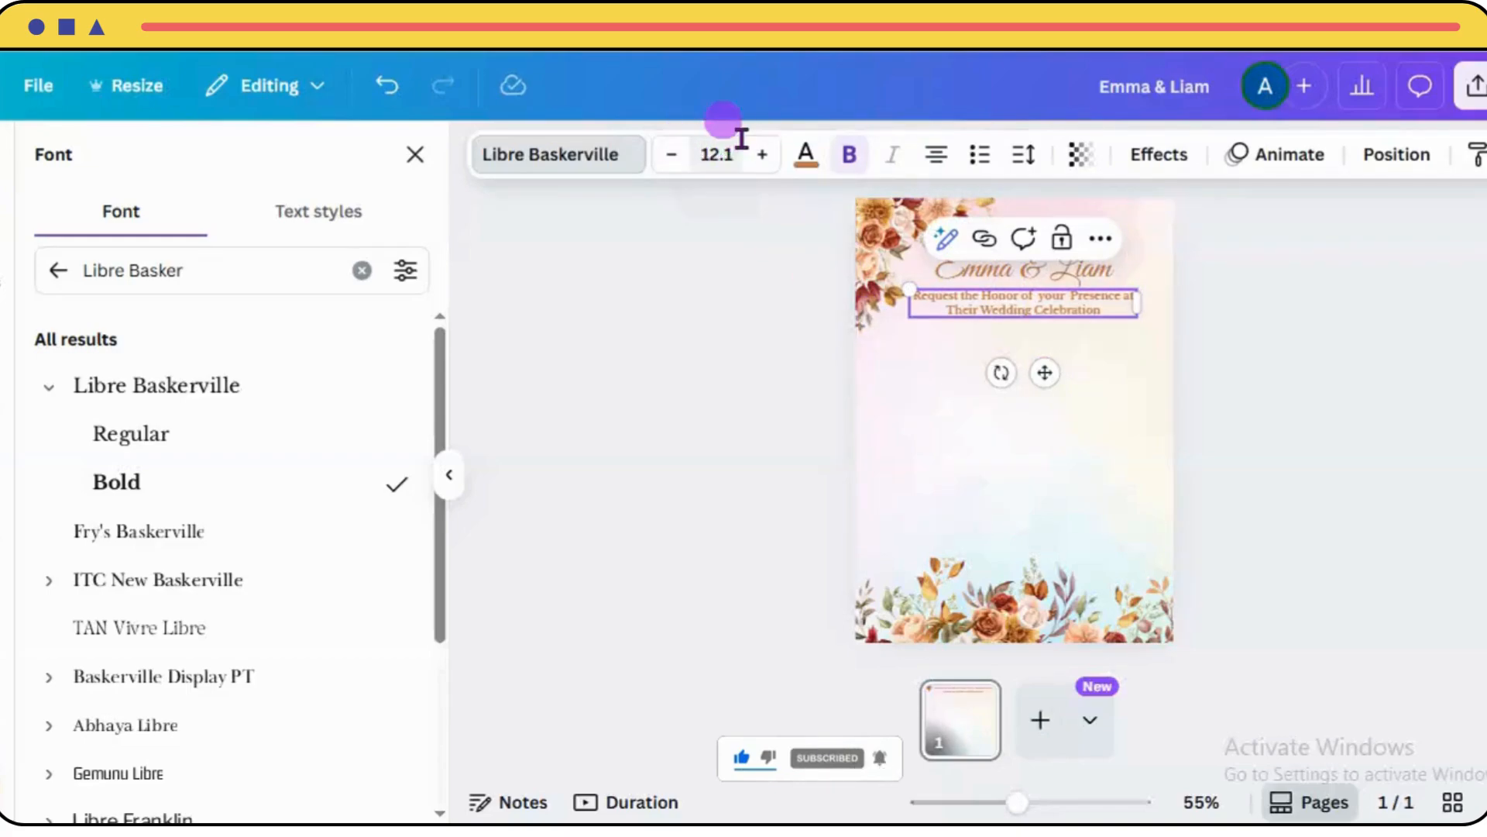
left_click(712, 154)
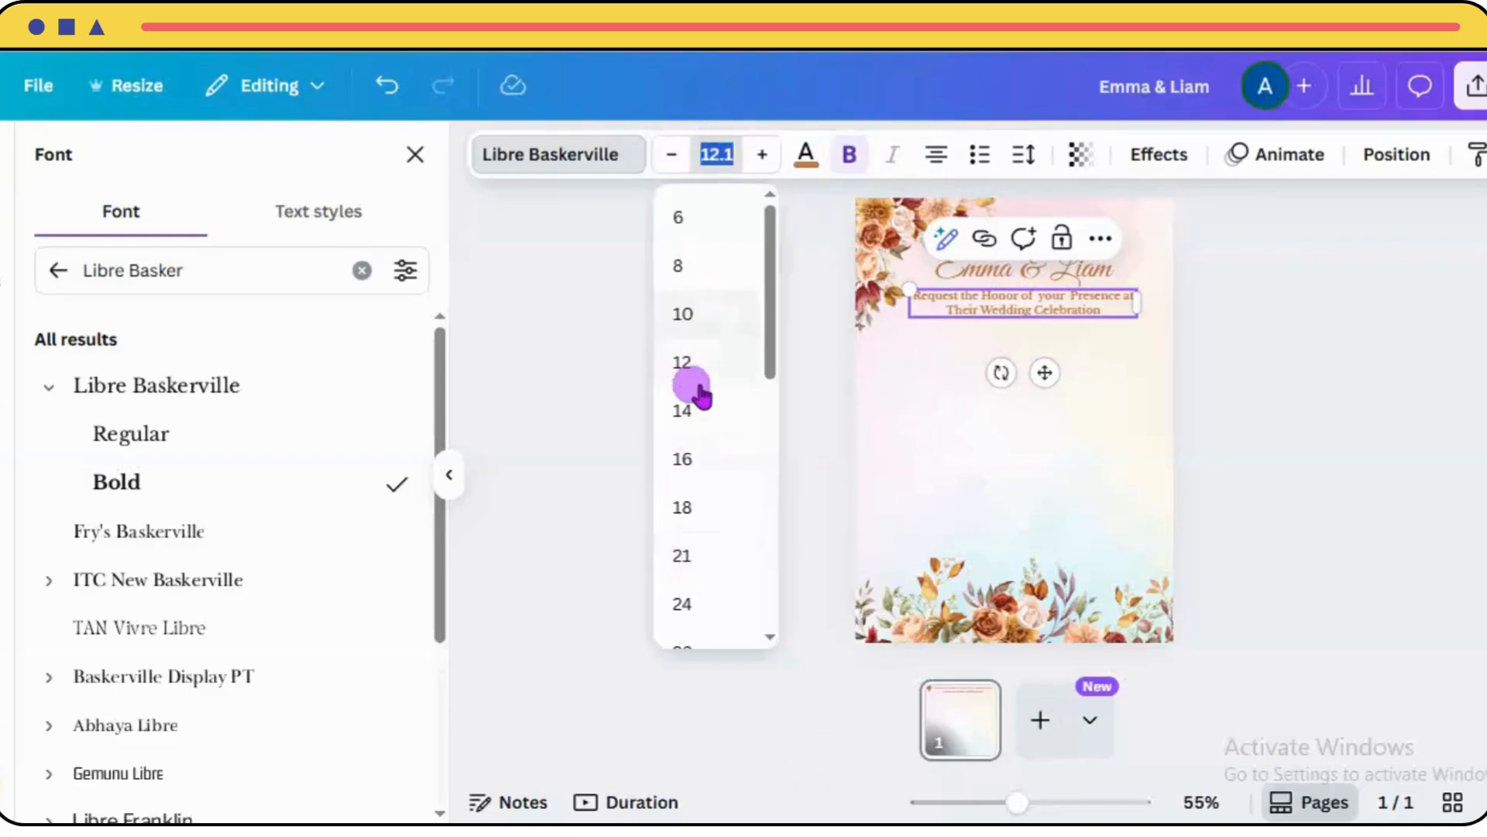
left_click(690, 362)
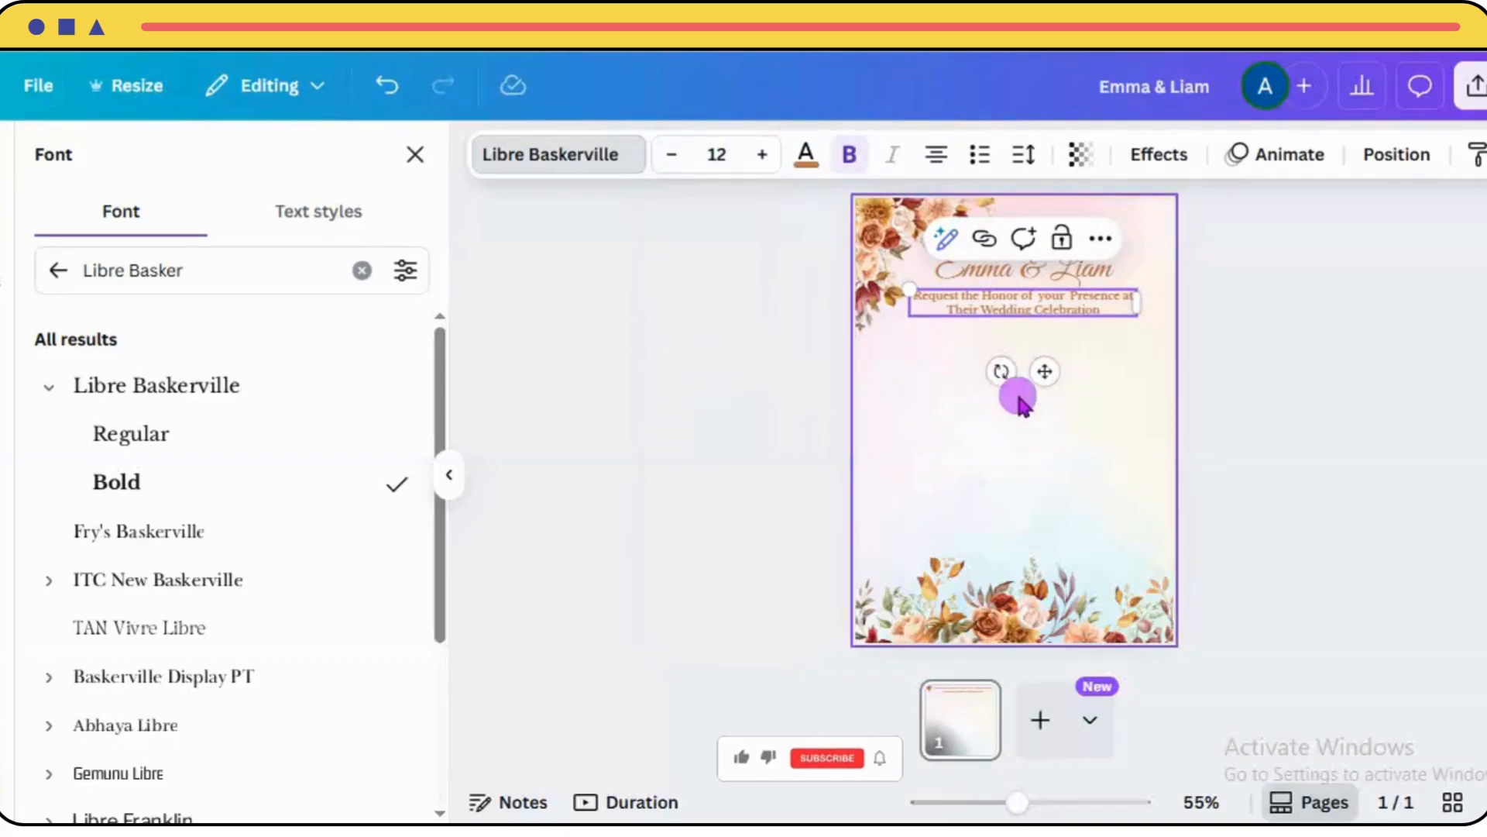
left_click(1084, 353)
Try the golden and cream photo colors on the wedding request text and return it to burnt orange.
left_click(1092, 310)
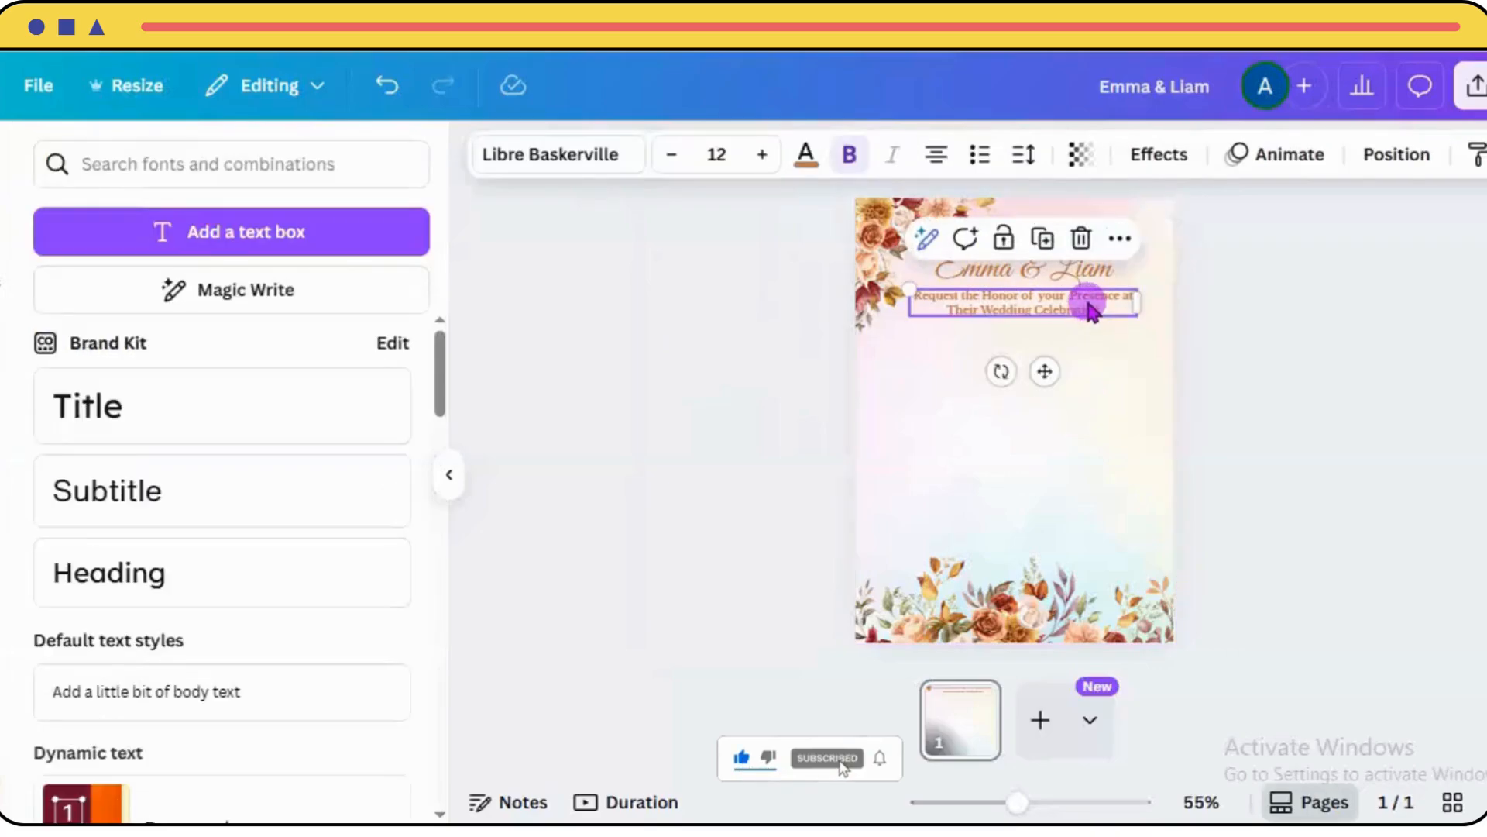
left_click(806, 154)
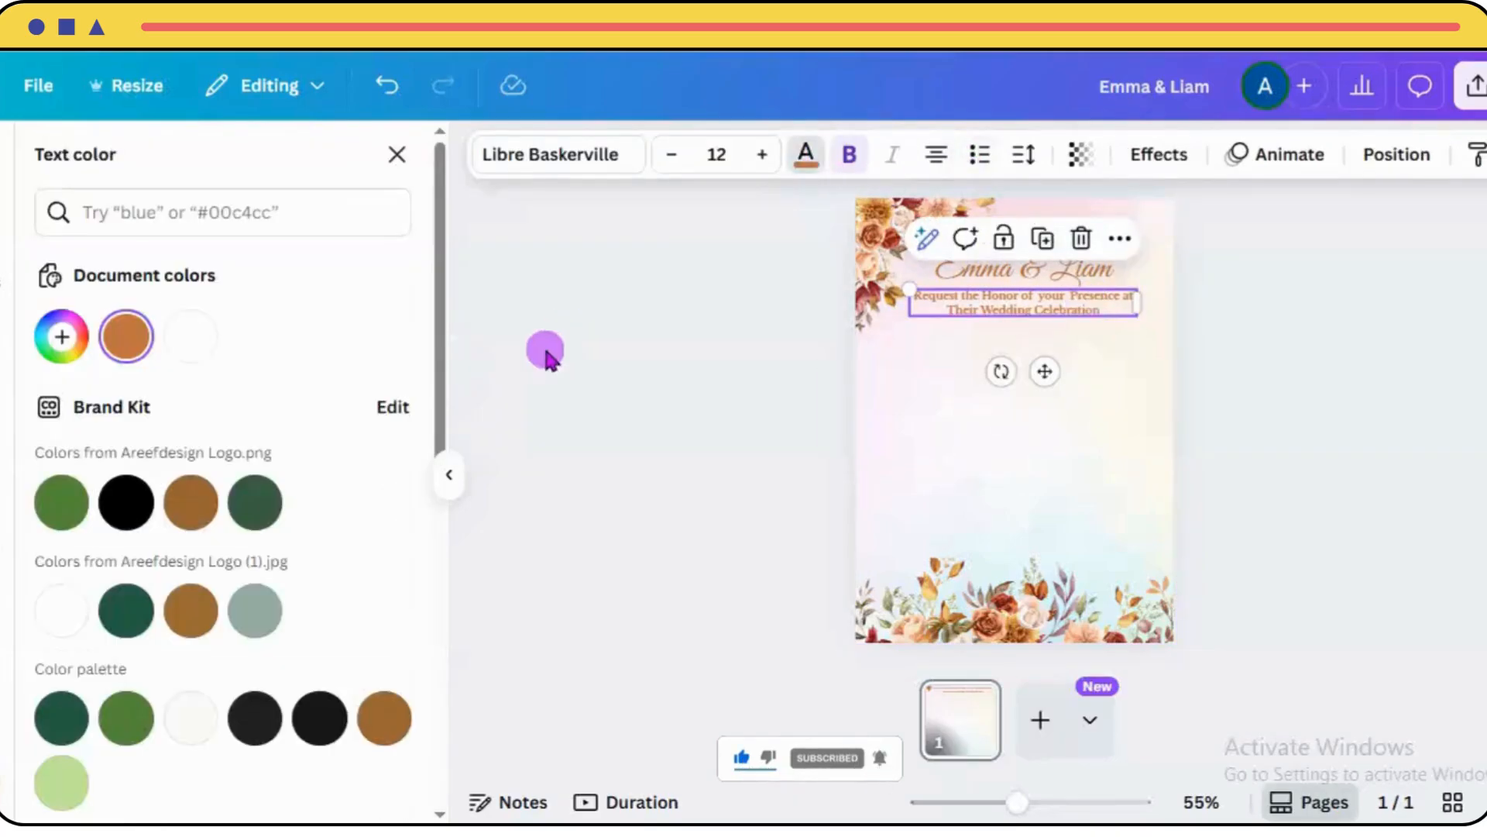
left_click_drag(434, 335, 453, 612)
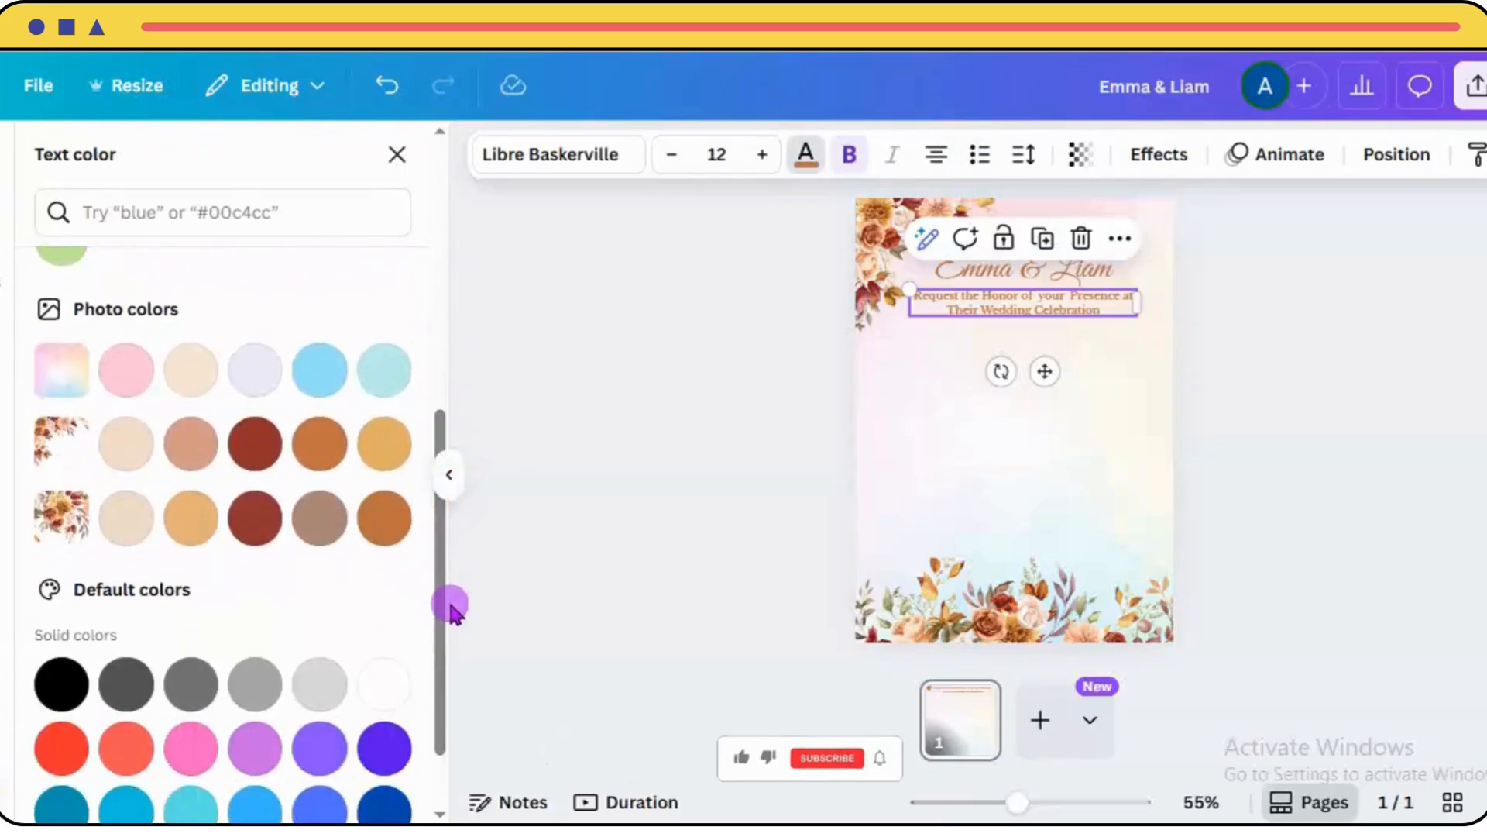
left_click(391, 453)
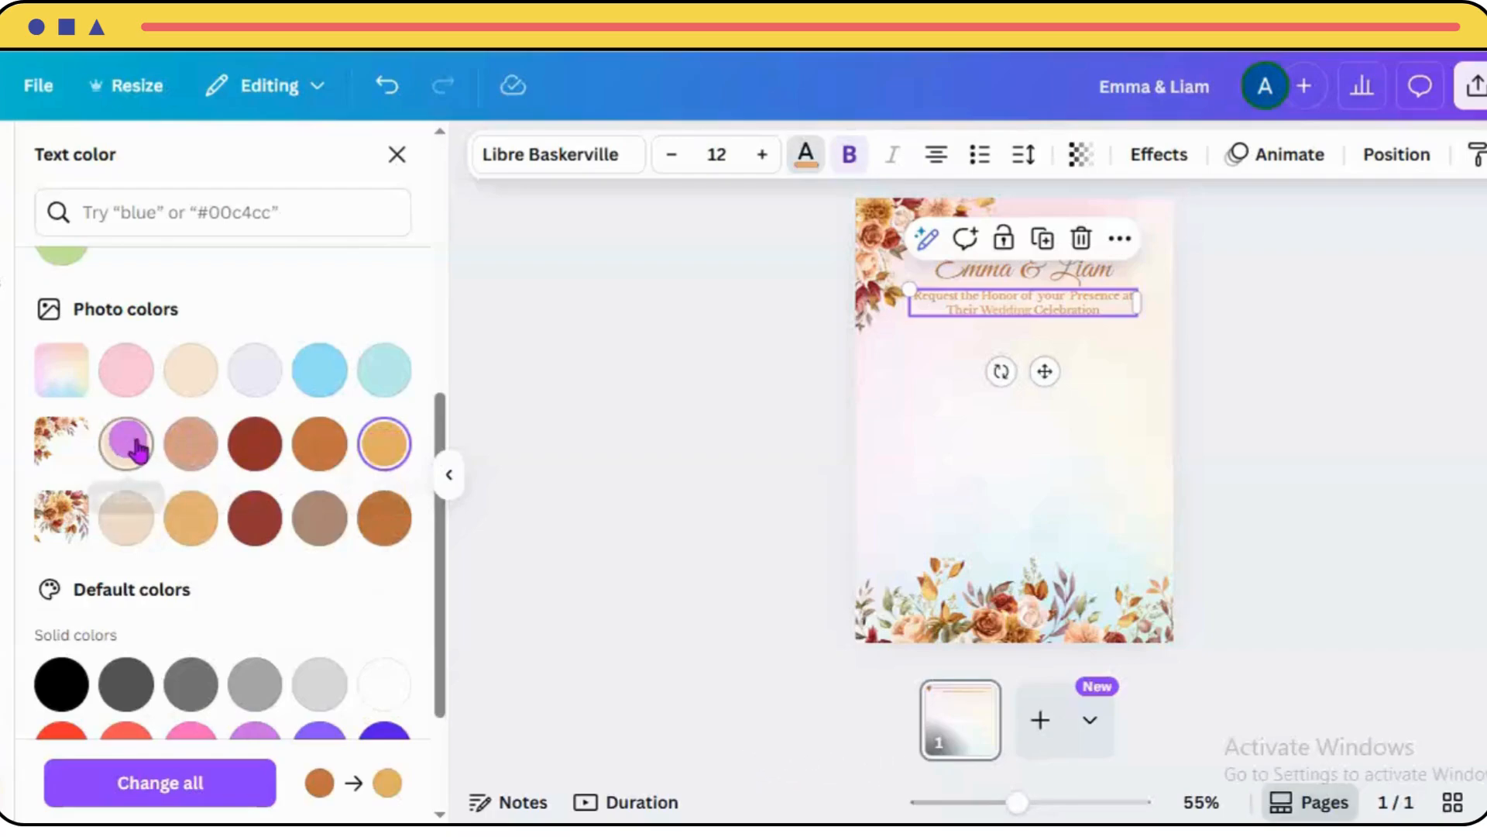
left_click(130, 446)
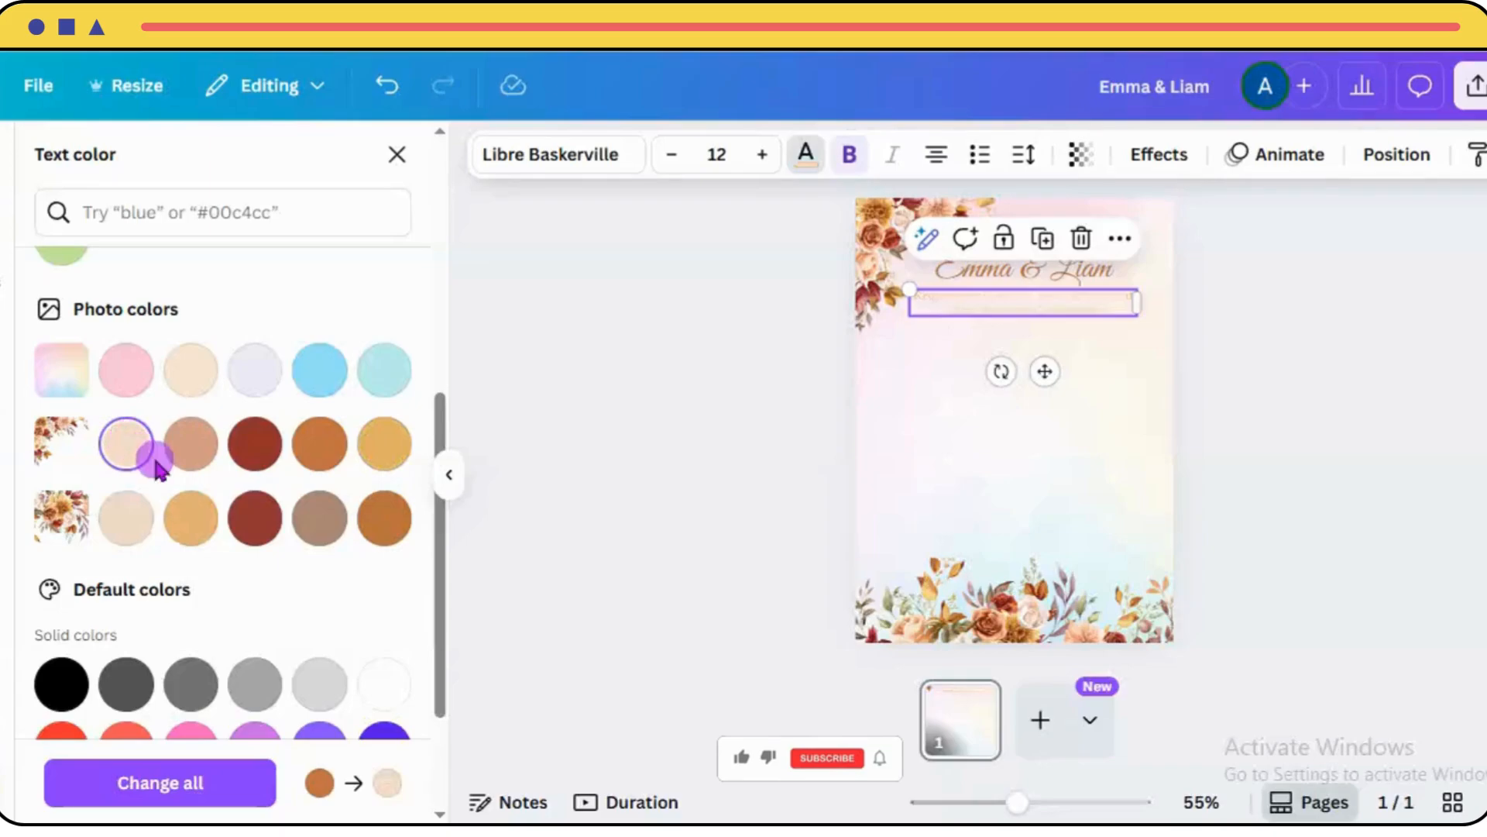
left_click(314, 462)
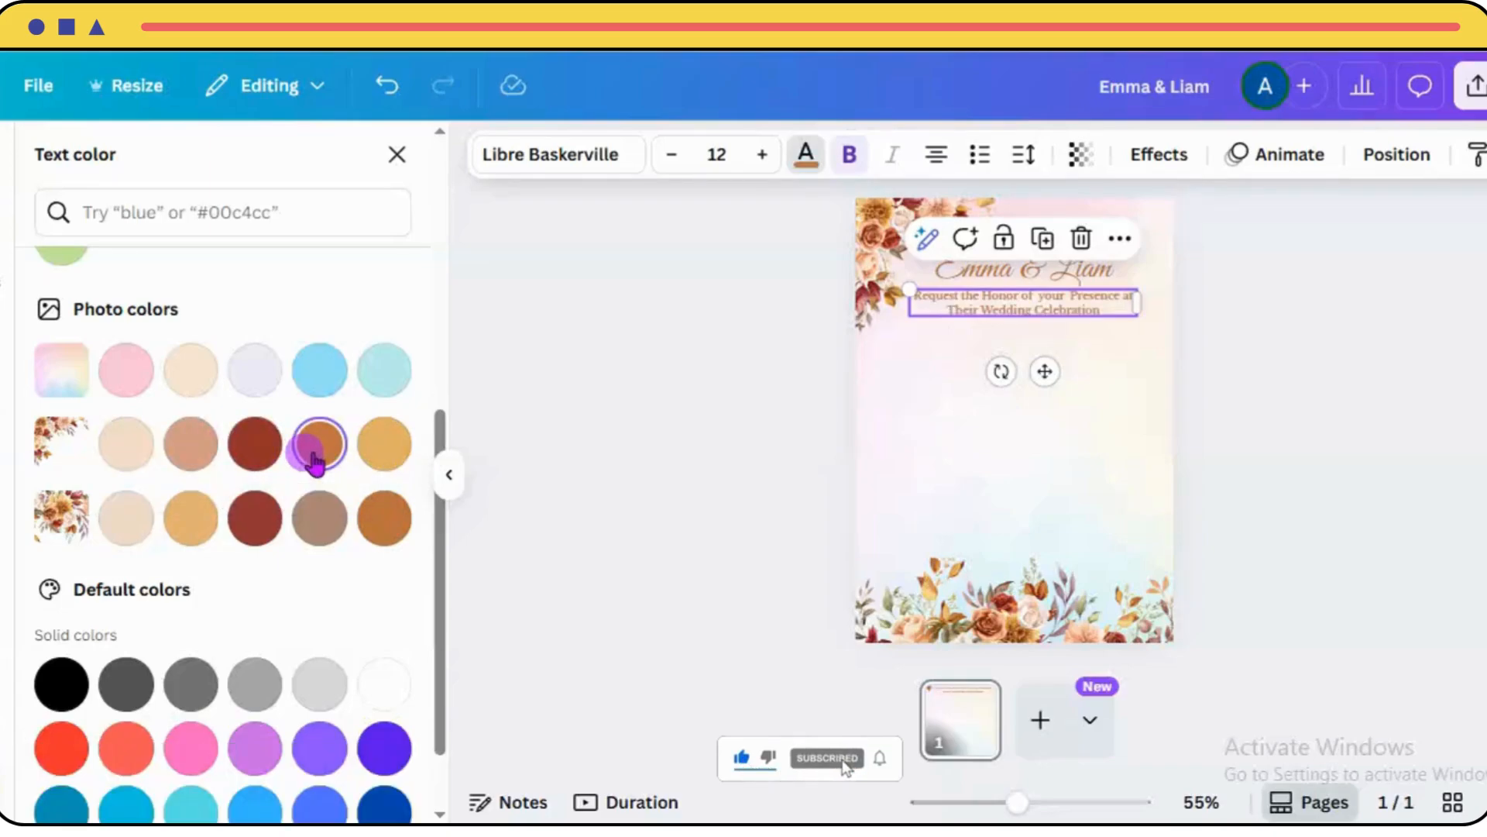
Add a subtitle text reading "Date: Saturday, June 14, 2025" below the wedding request text and reduce its font size to 14.
left_click(976, 488)
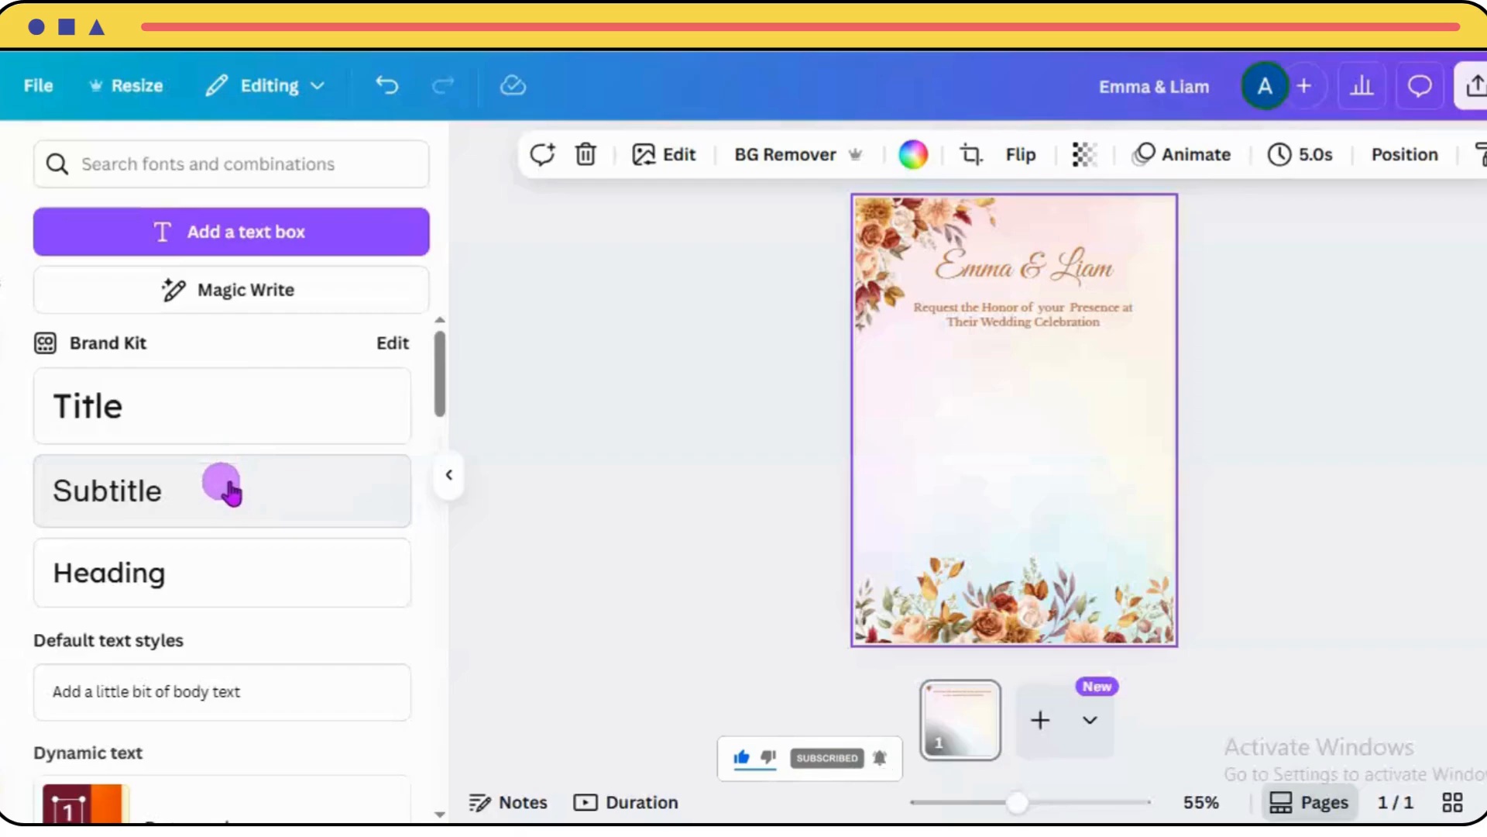
left_click(225, 497)
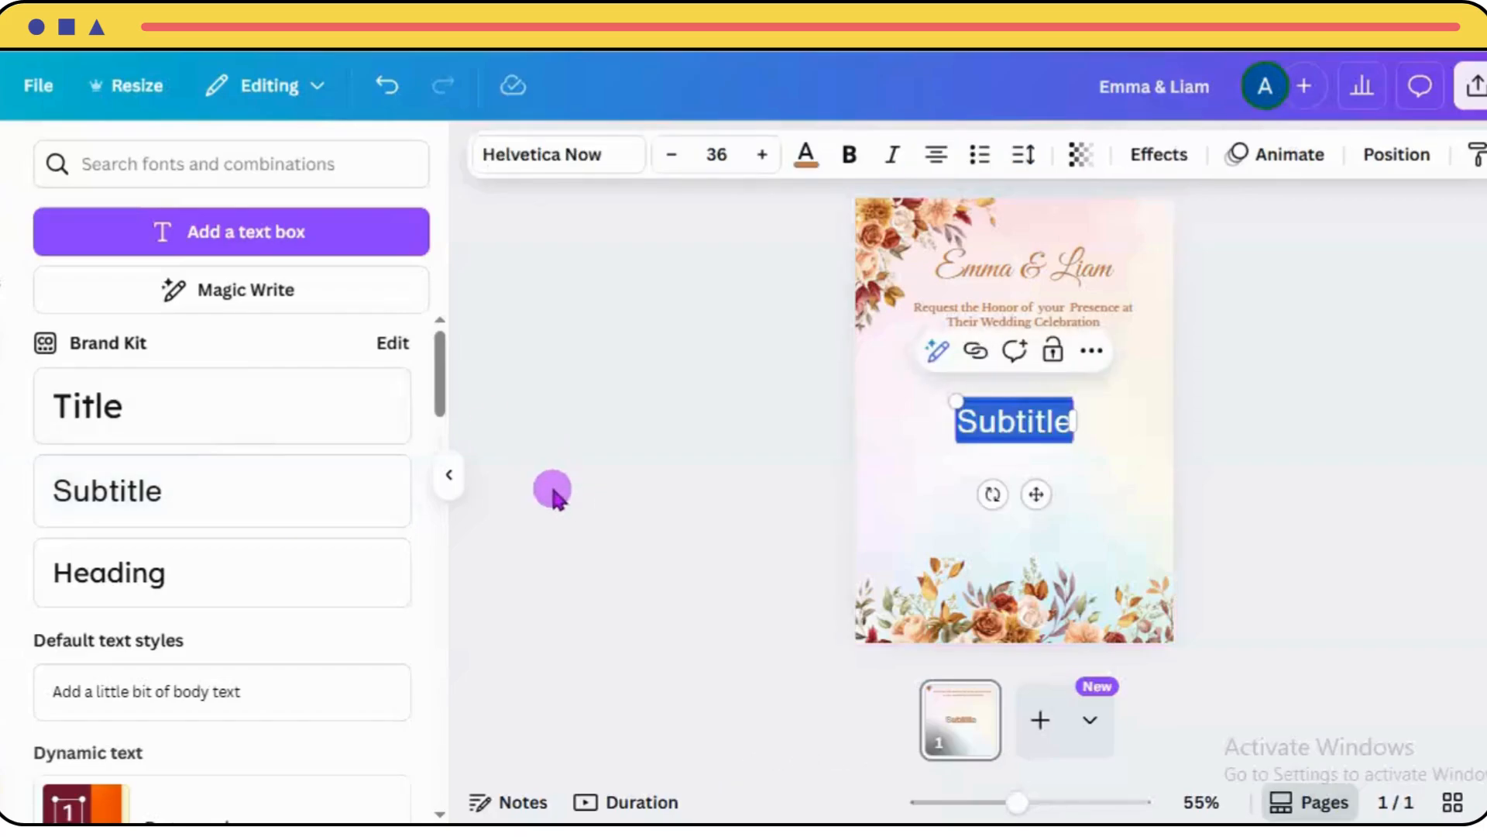
left_click_drag(959, 403, 994, 412)
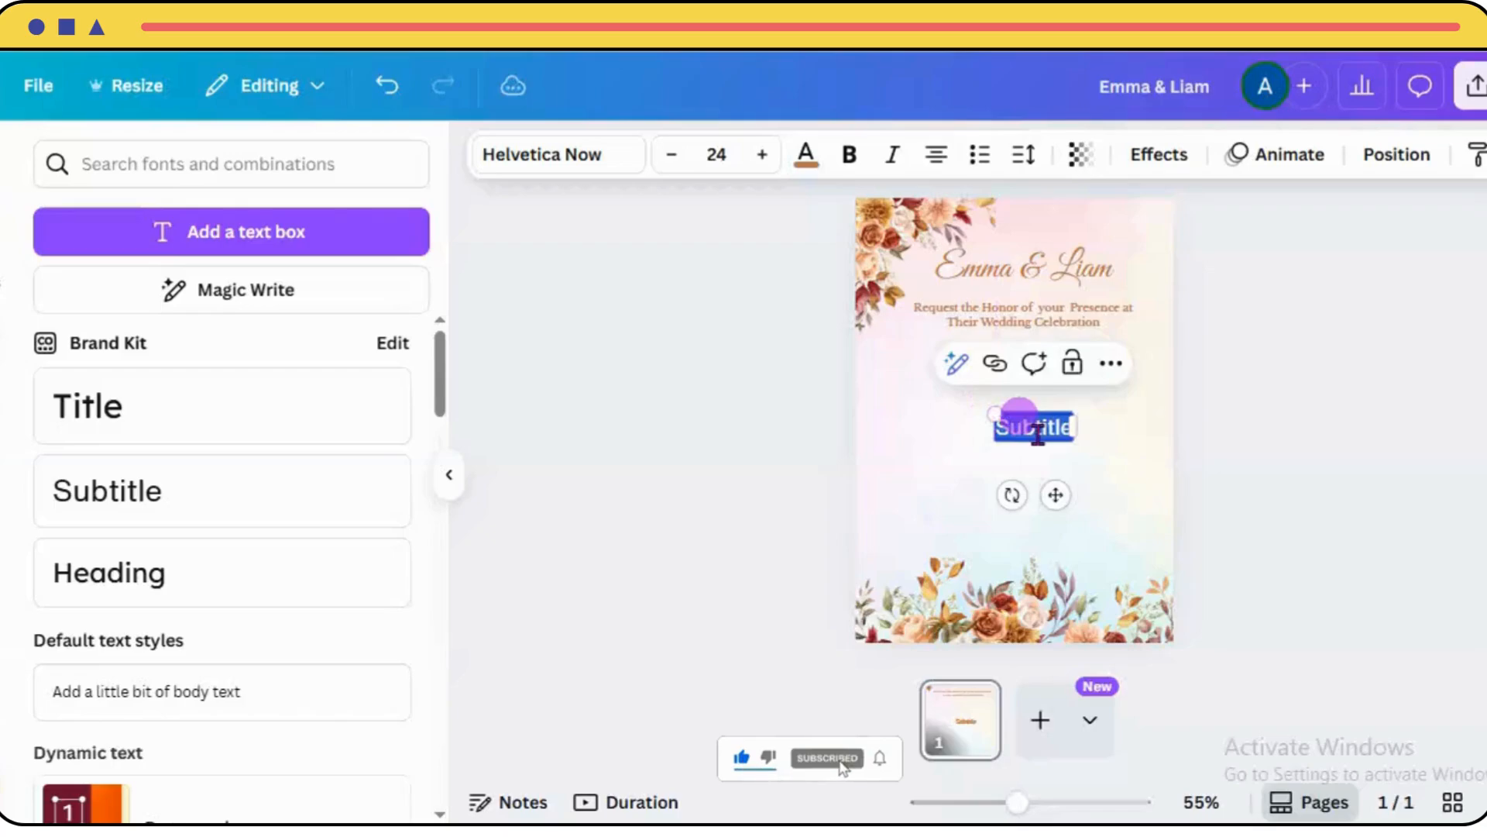
type("Dat")
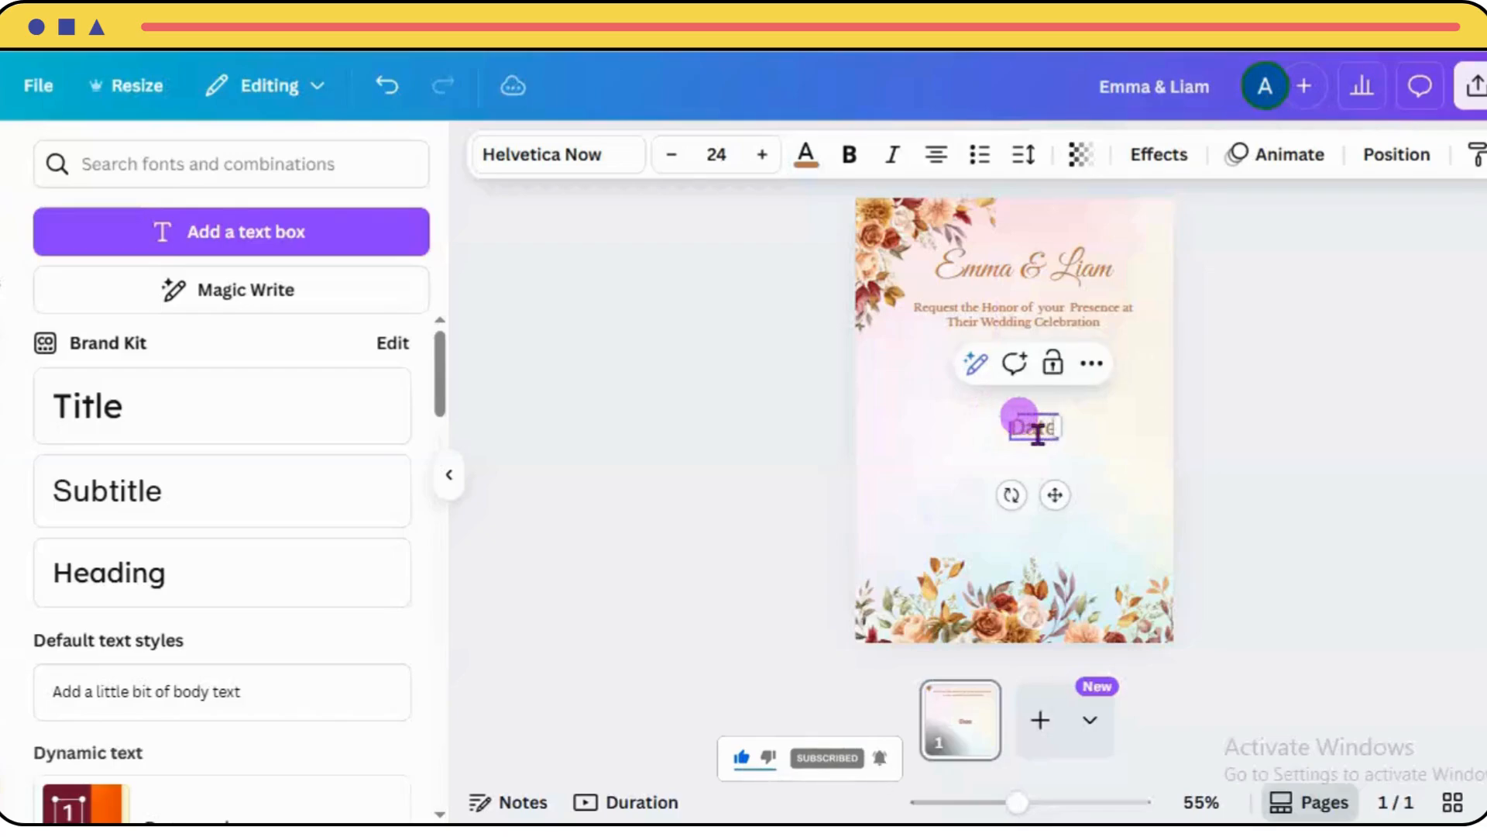
type("e: Satu 2025")
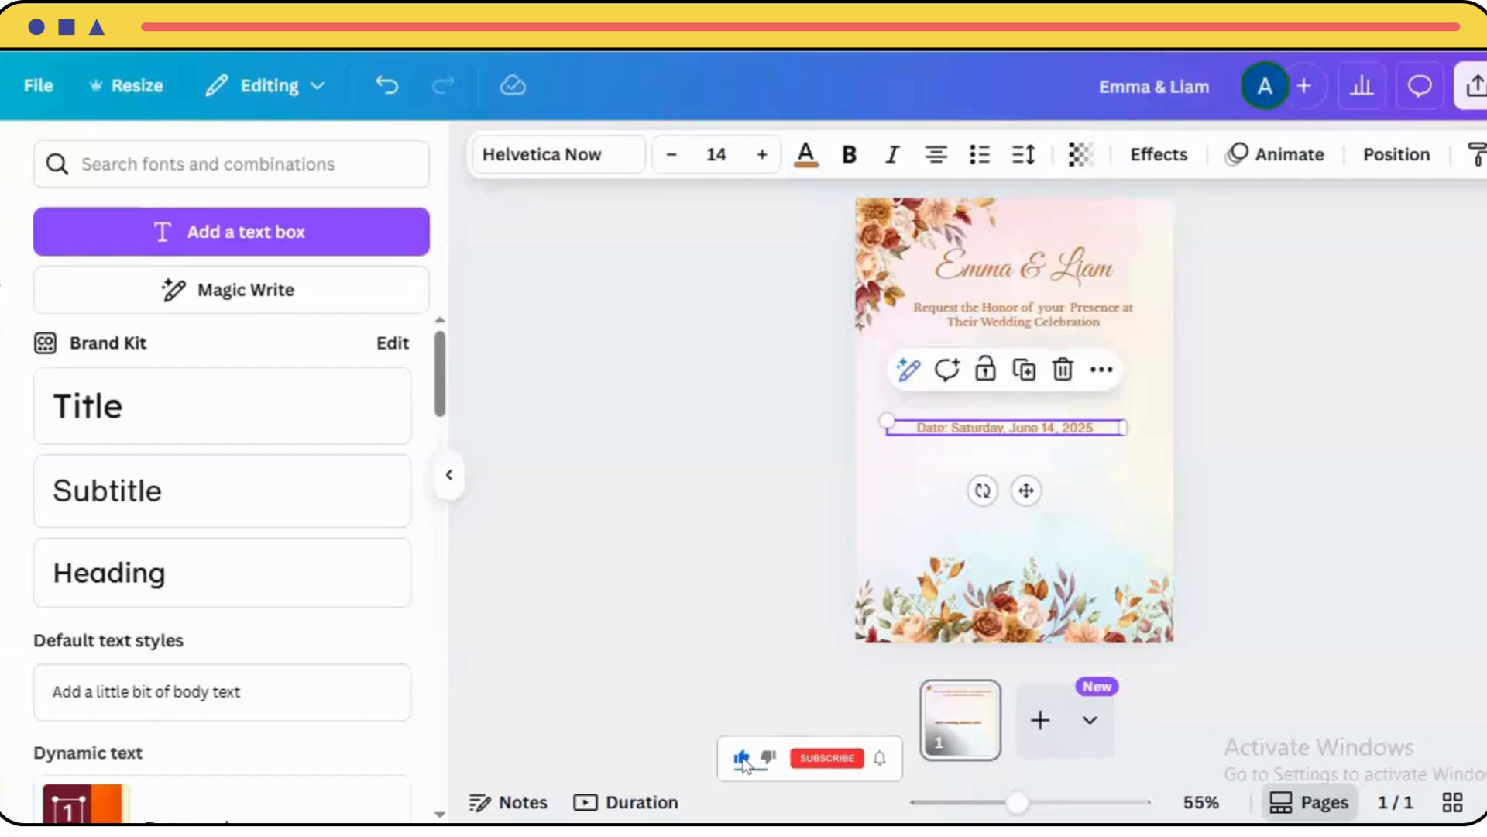
Duplicate the date line, place the copy directly below it and replace its text with "Time:- 4:00 PM".
left_click(1028, 372)
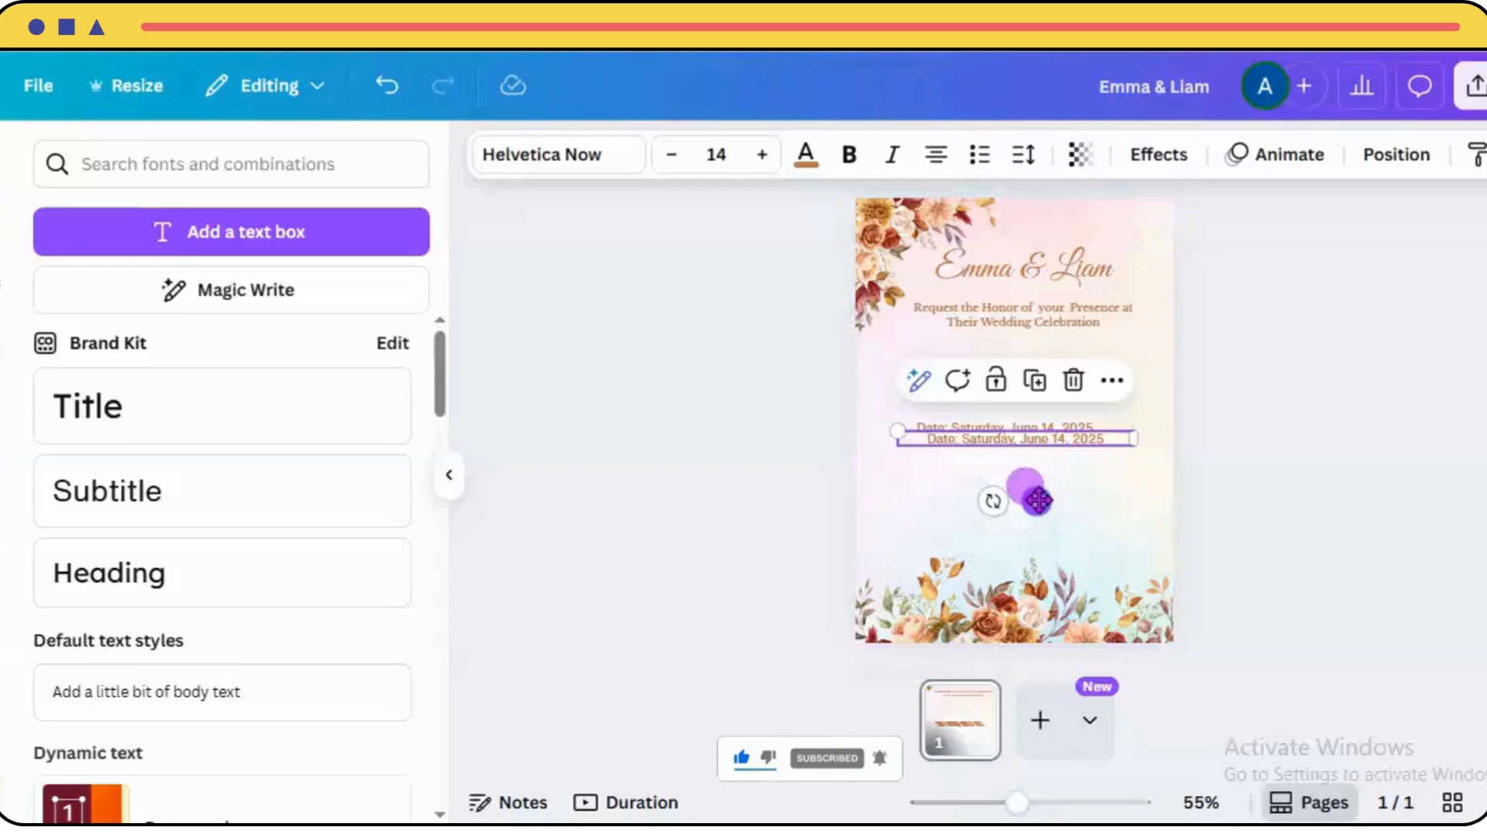
left_click_drag(1032, 499, 1027, 511)
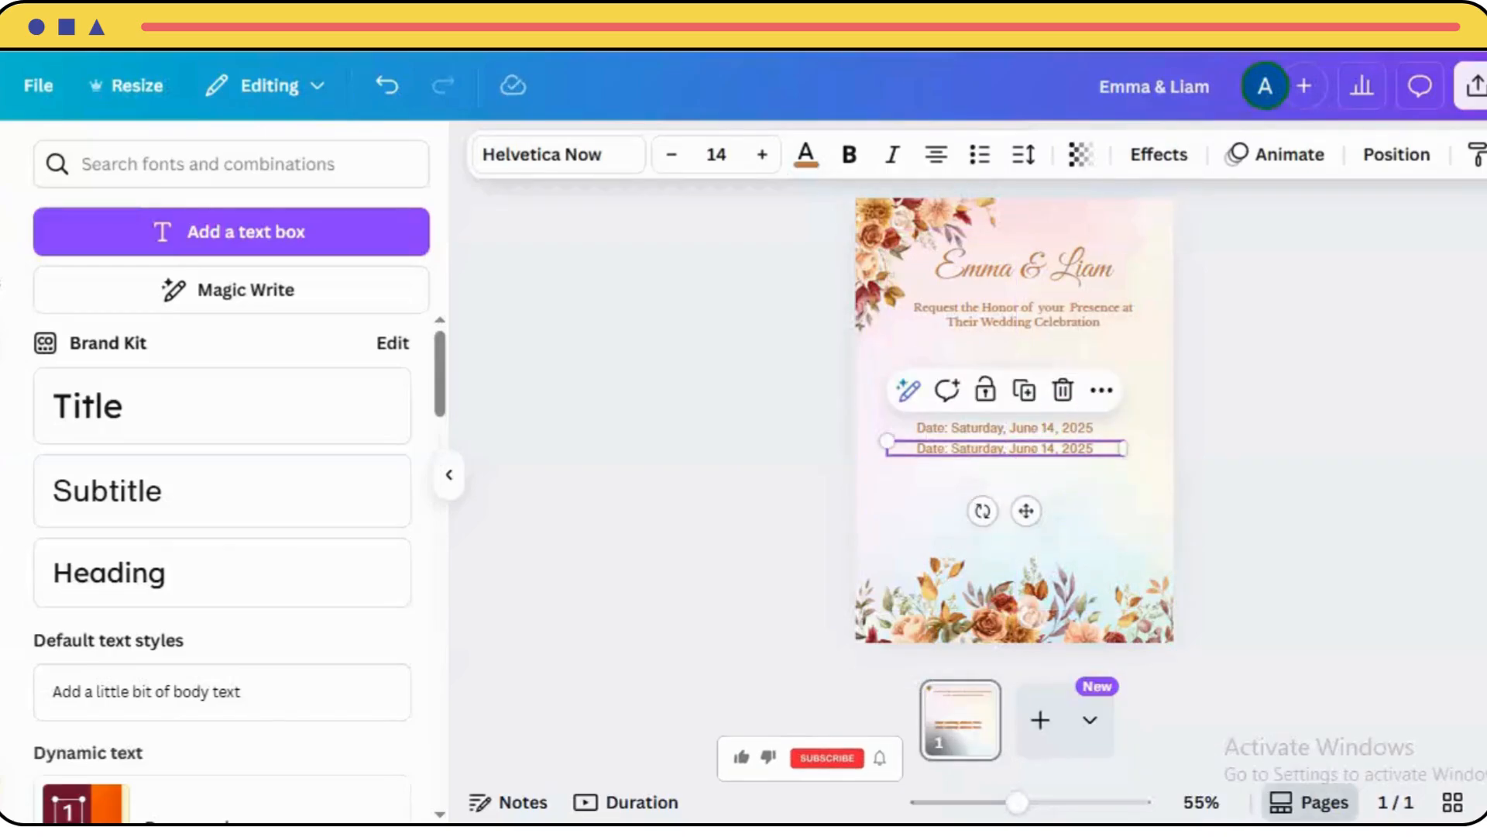
double_click(1038, 448)
key("BackSpace")
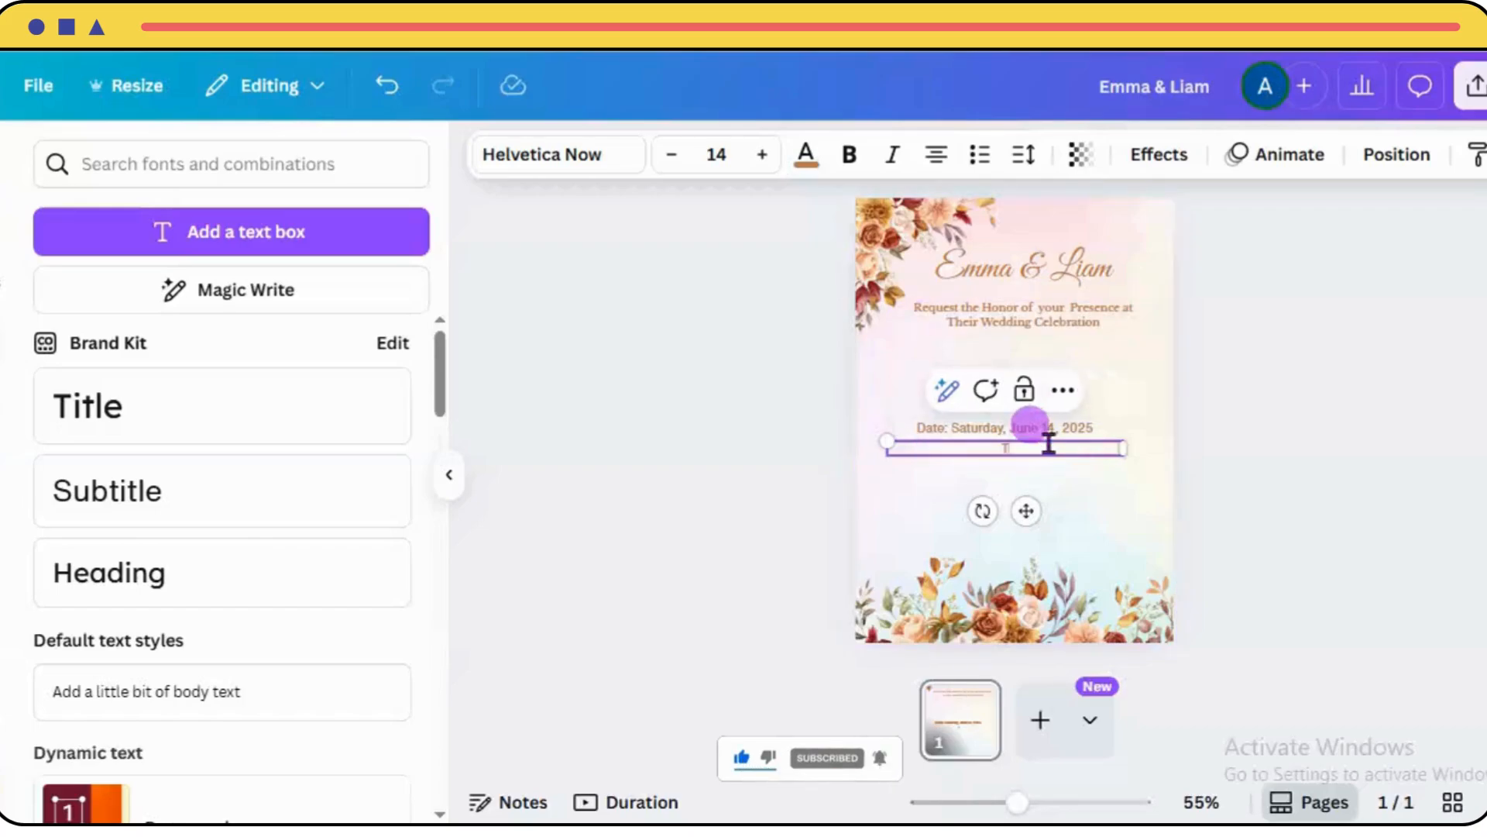
type("Time:")
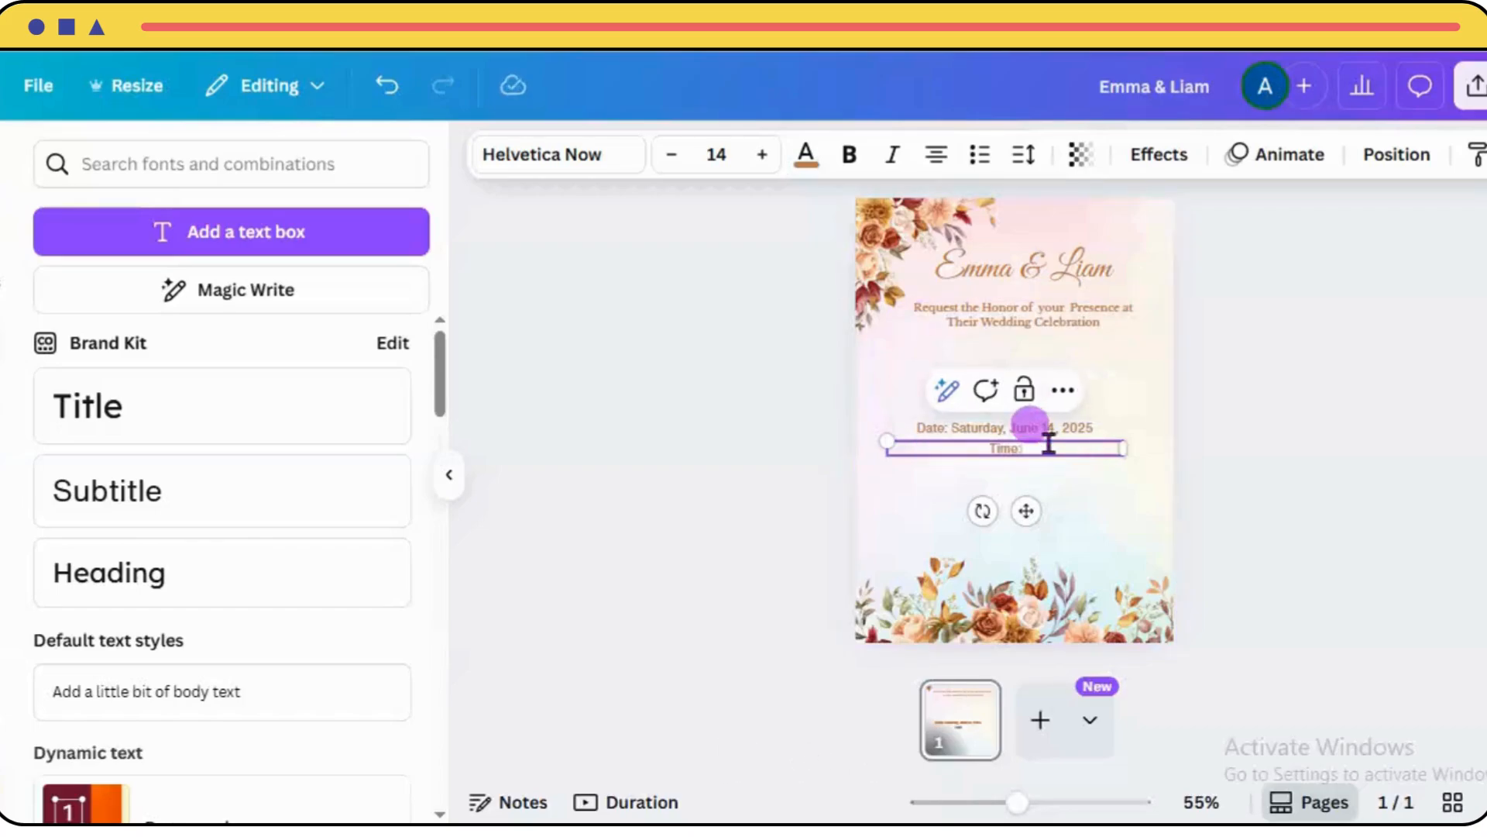
type("-")
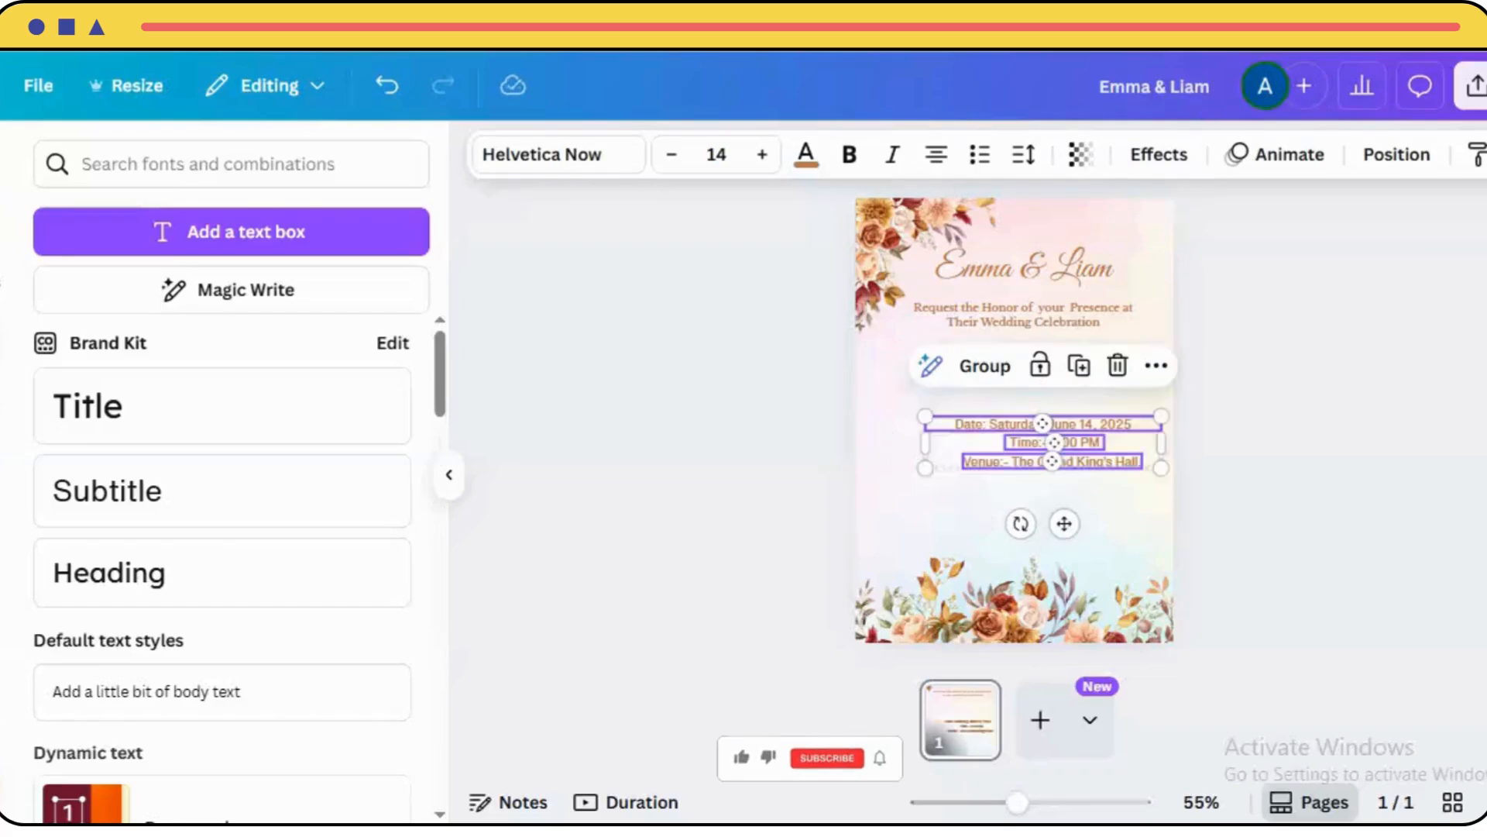
Group the date, time and venue lines and ungroup them again.
left_click(986, 366)
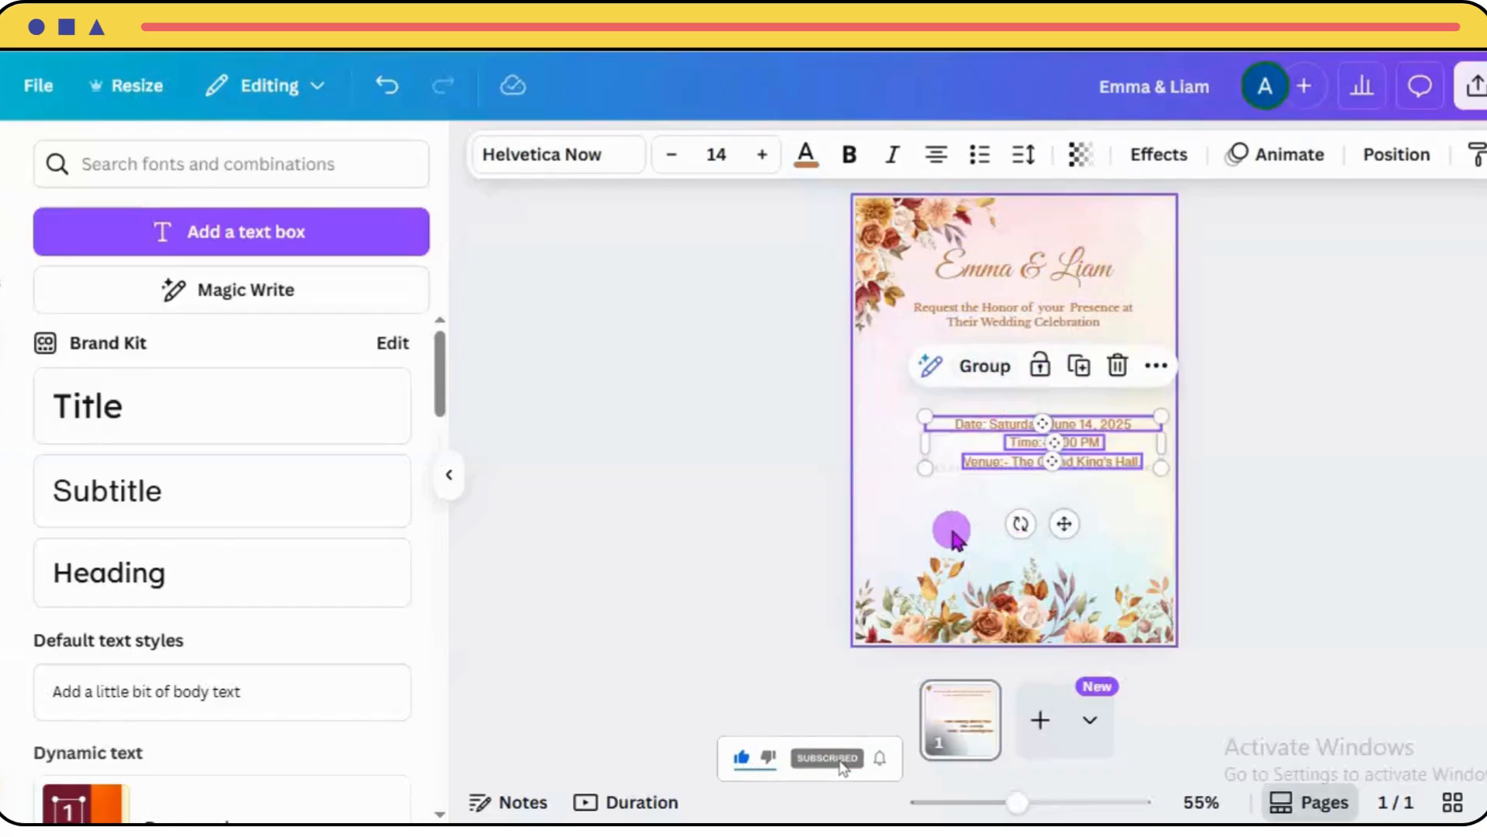
left_click(1019, 475)
left_click_drag(1252, 399, 1095, 493)
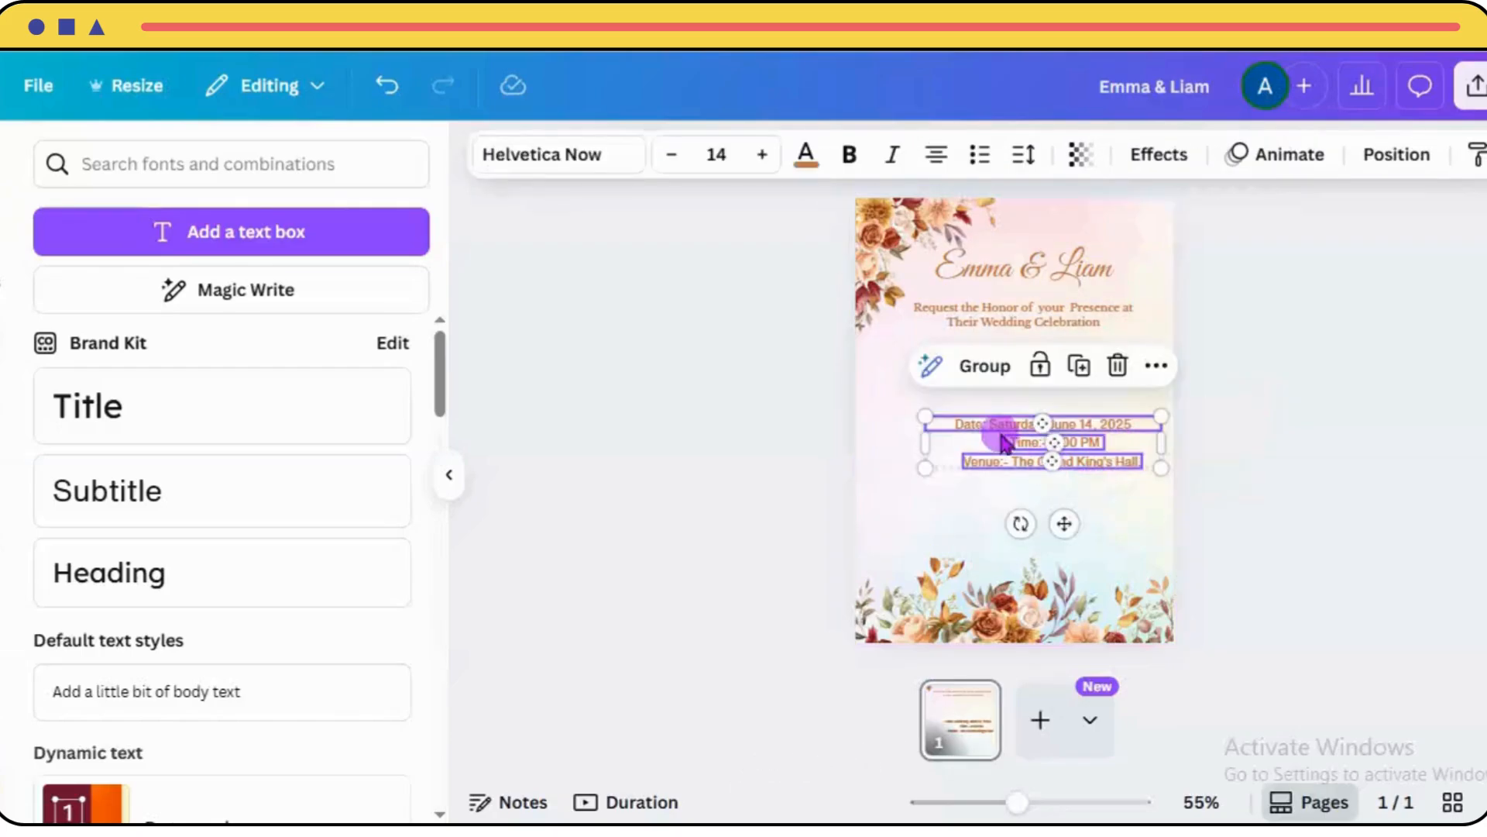
left_click(985, 366)
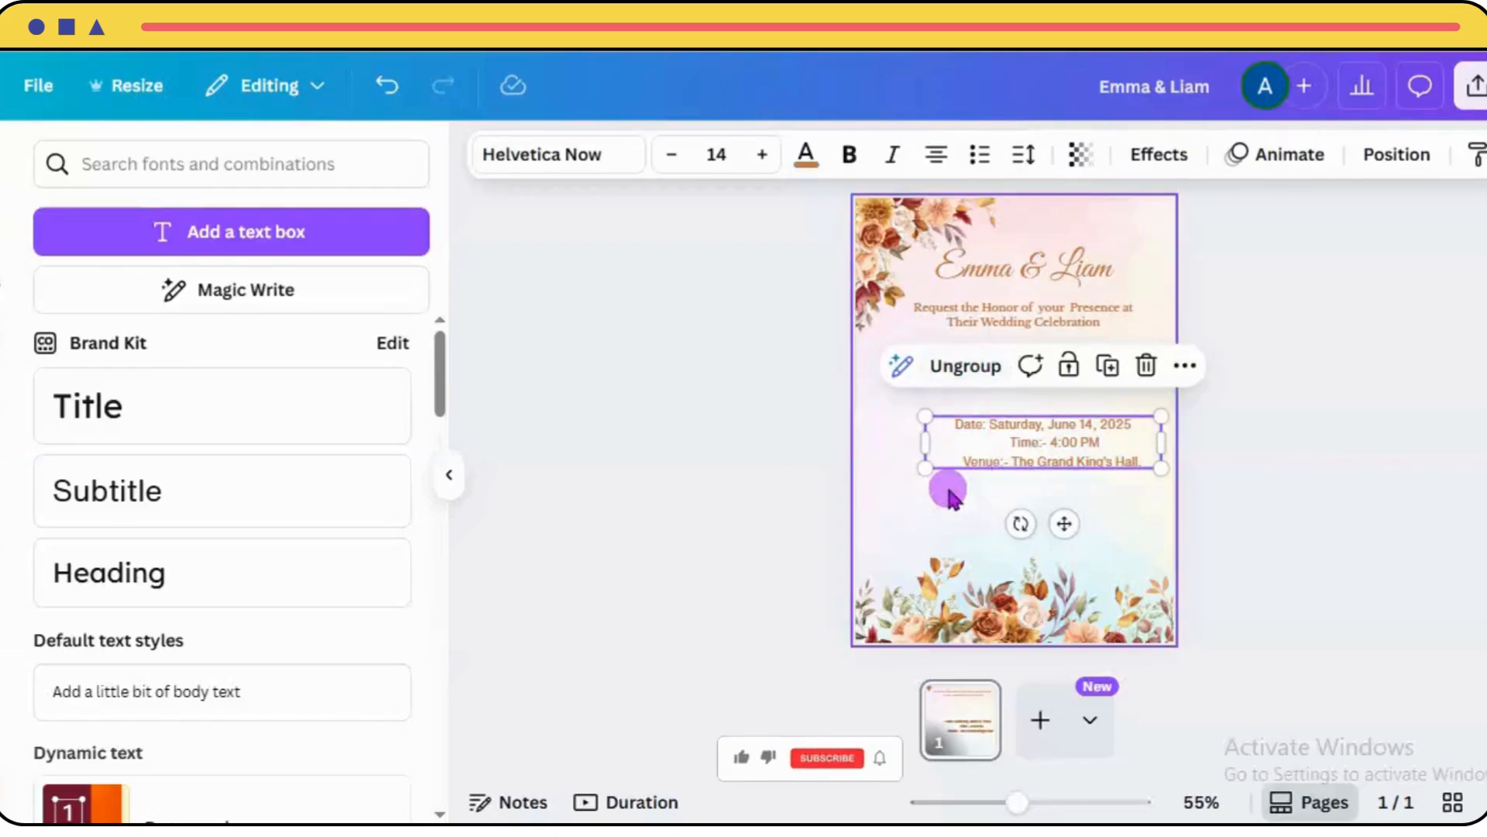
left_click(966, 365)
left_click(1107, 467)
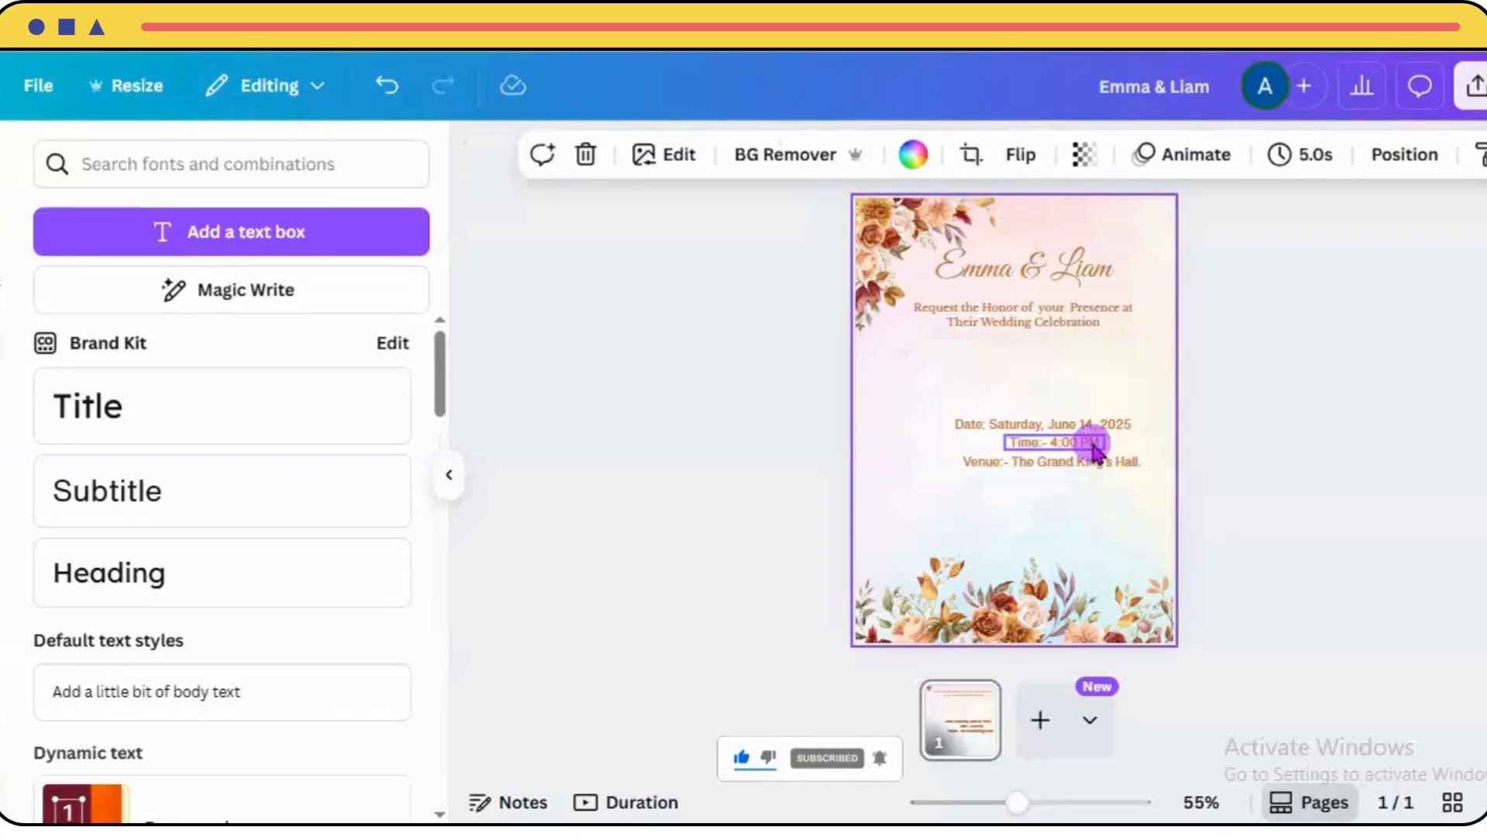
Move the time and date lines so they start near the left edge of the venue line, evenly spaced above it.
left_click_drag(1094, 448, 1120, 430)
left_click(1093, 423)
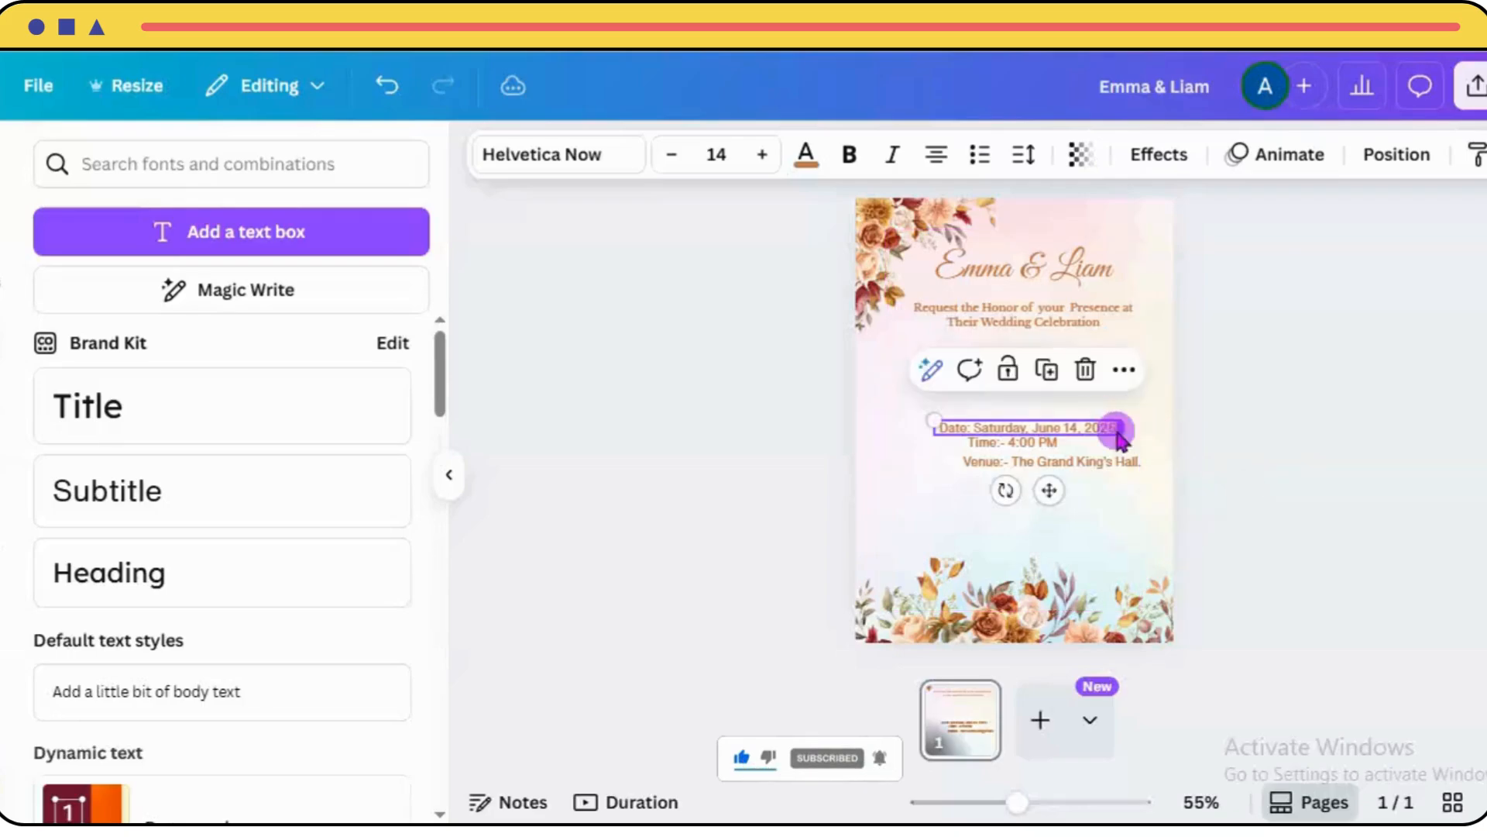
left_click_drag(1046, 488, 1049, 441)
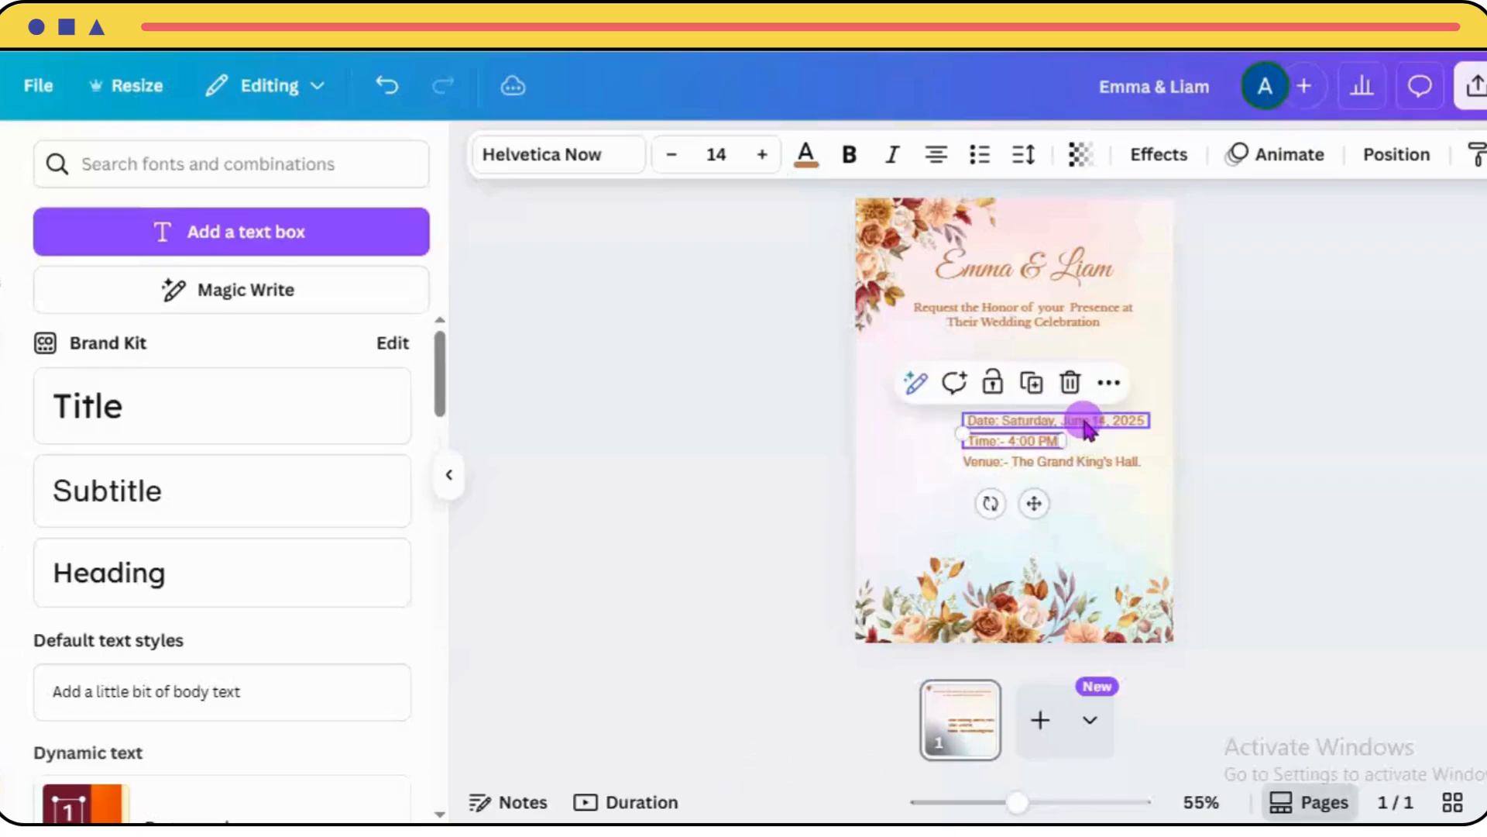
left_click(1088, 428)
left_click_drag(1083, 425, 1079, 422)
left_click(1129, 498)
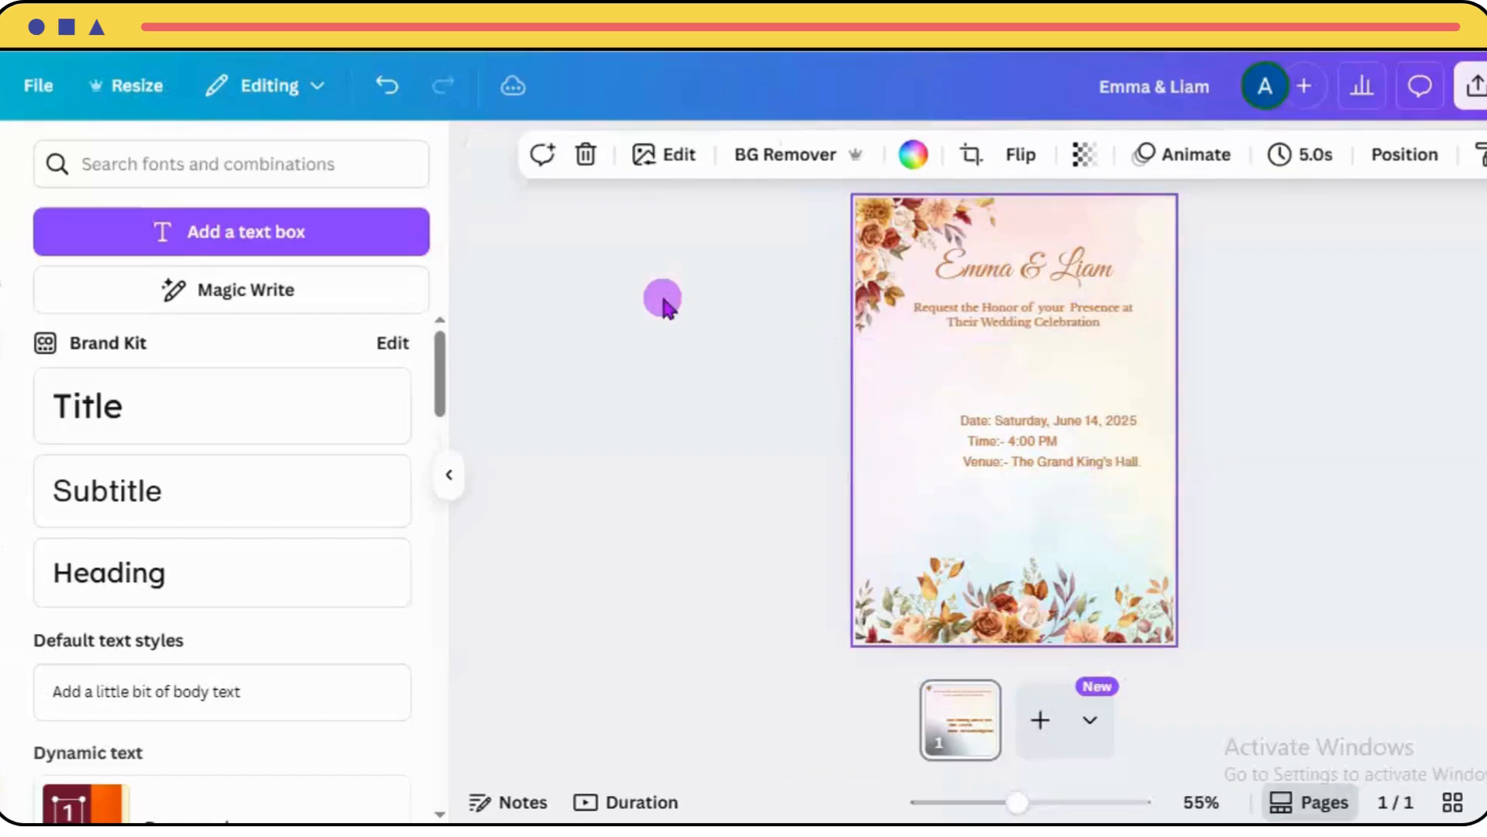
Search the elements library for "Married Model Couples" photos.
left_click(4, 255)
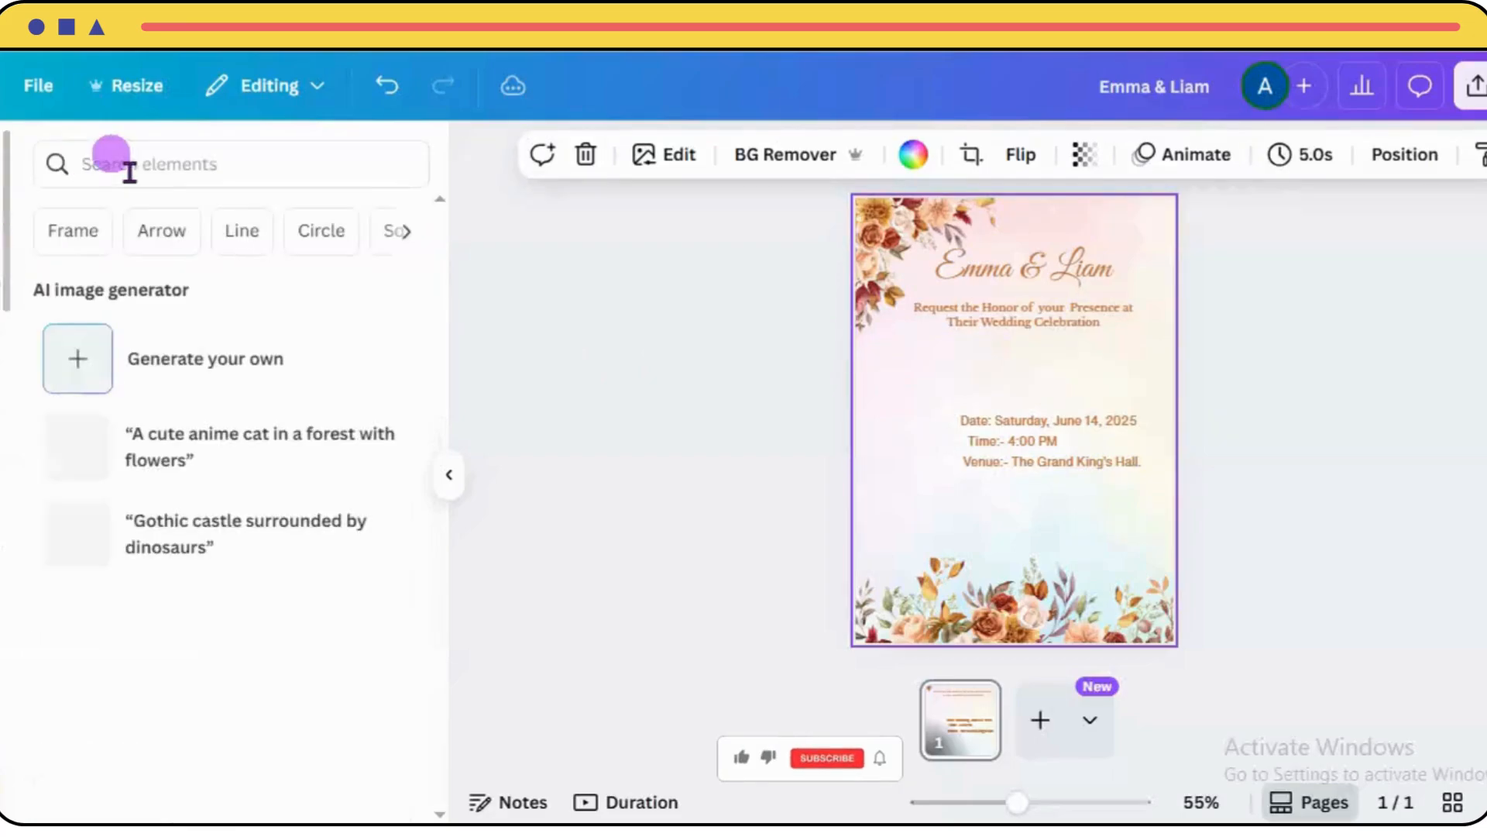
left_click(176, 172)
type("Co")
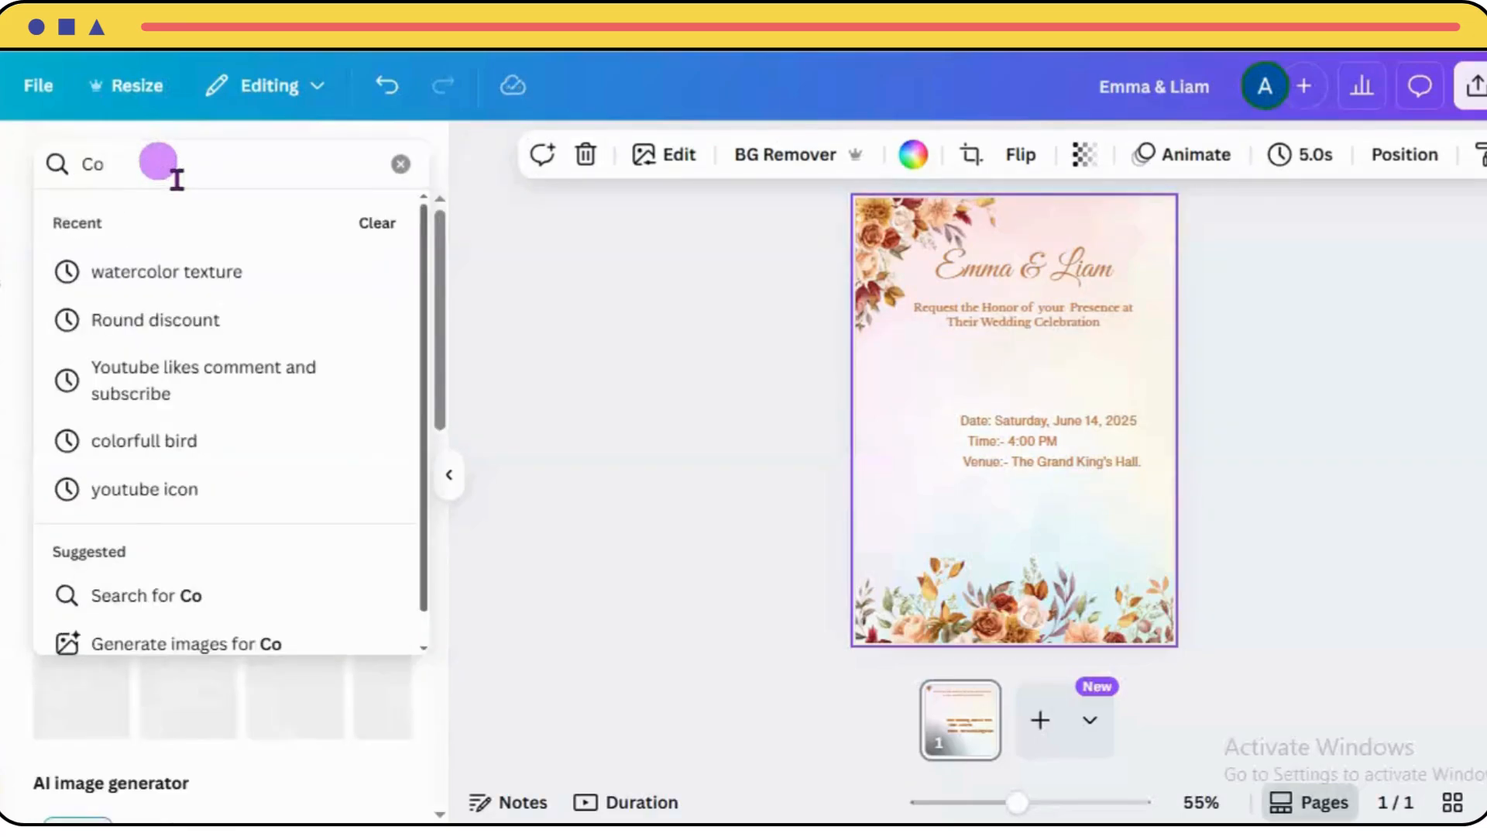
type("u")
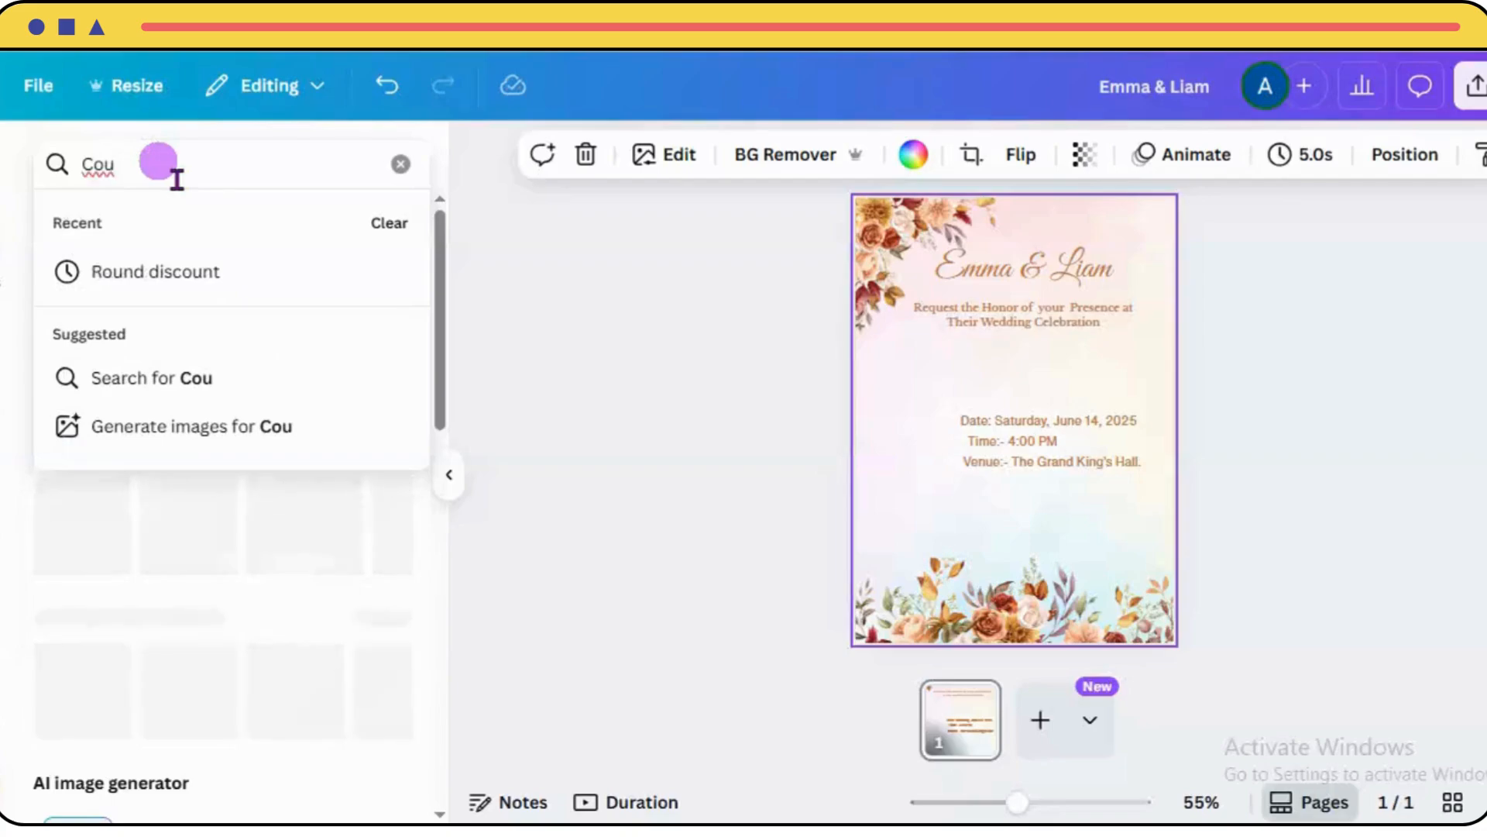
type("ples")
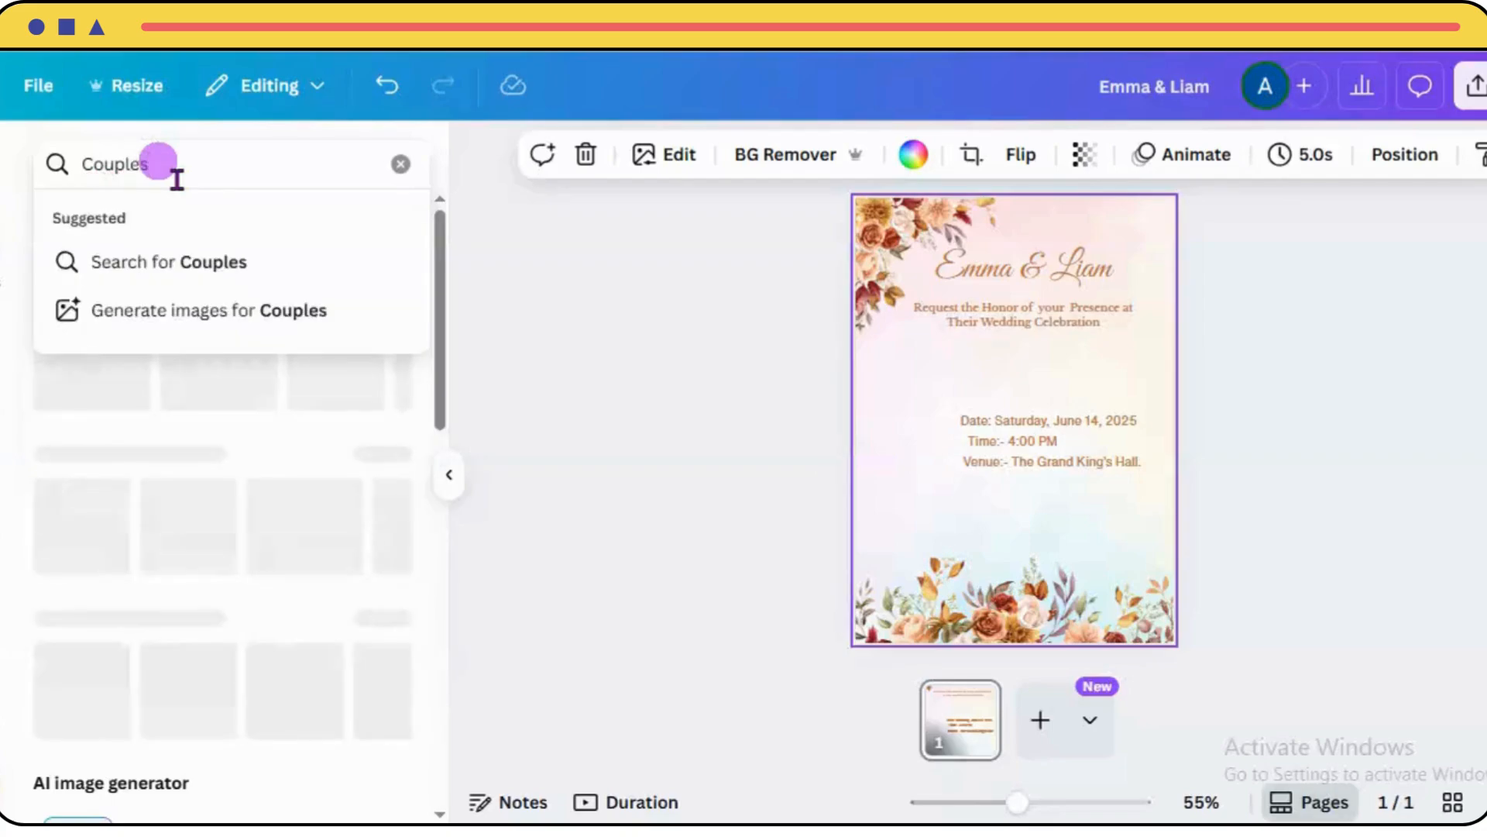
key("Return")
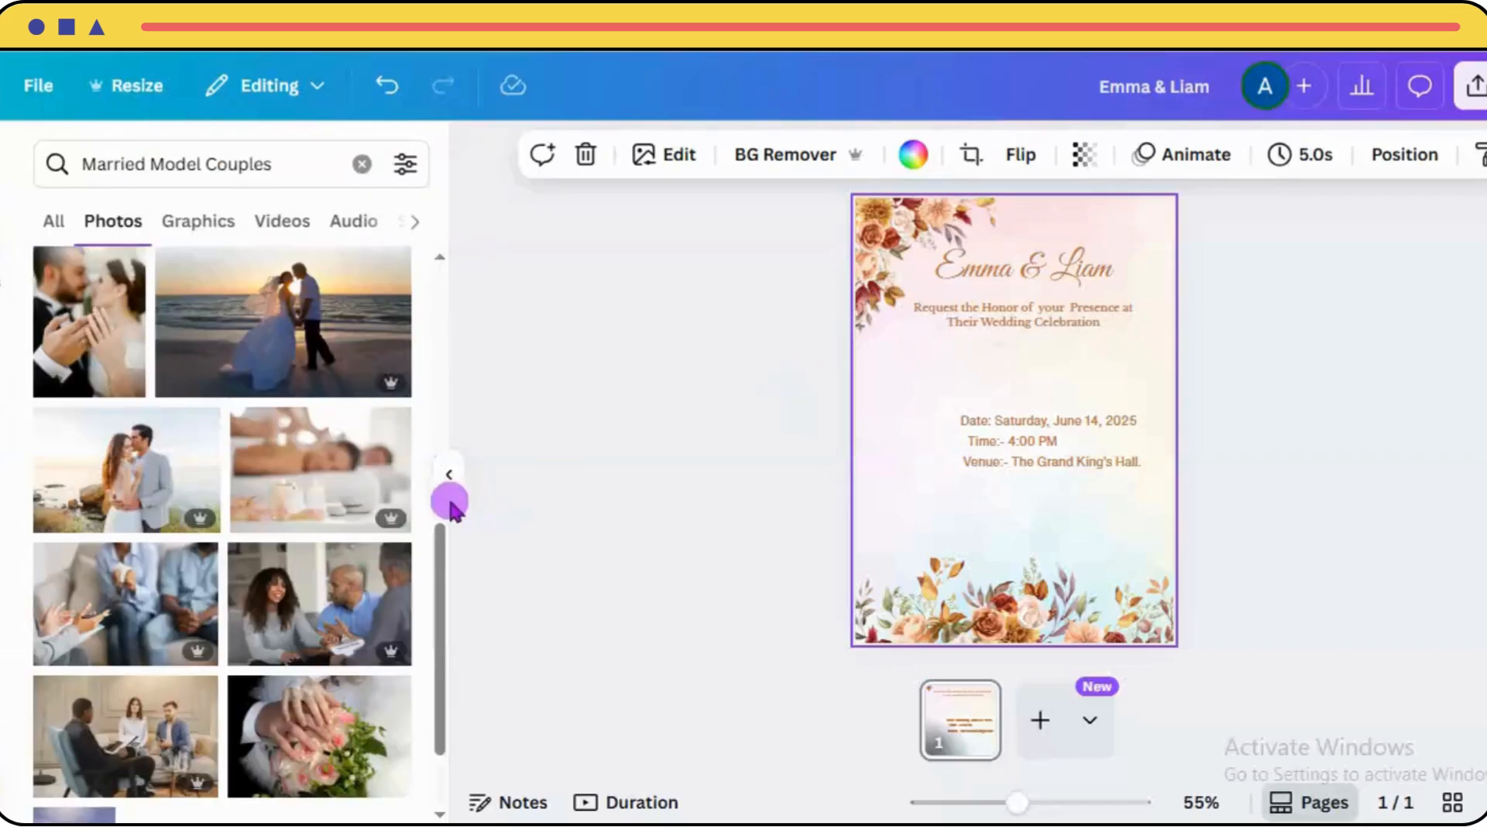
Filter the photo results to vertical orientation and add the photo of the embracing couple with balloons to the invitation.
left_click_drag(441, 521, 434, 365)
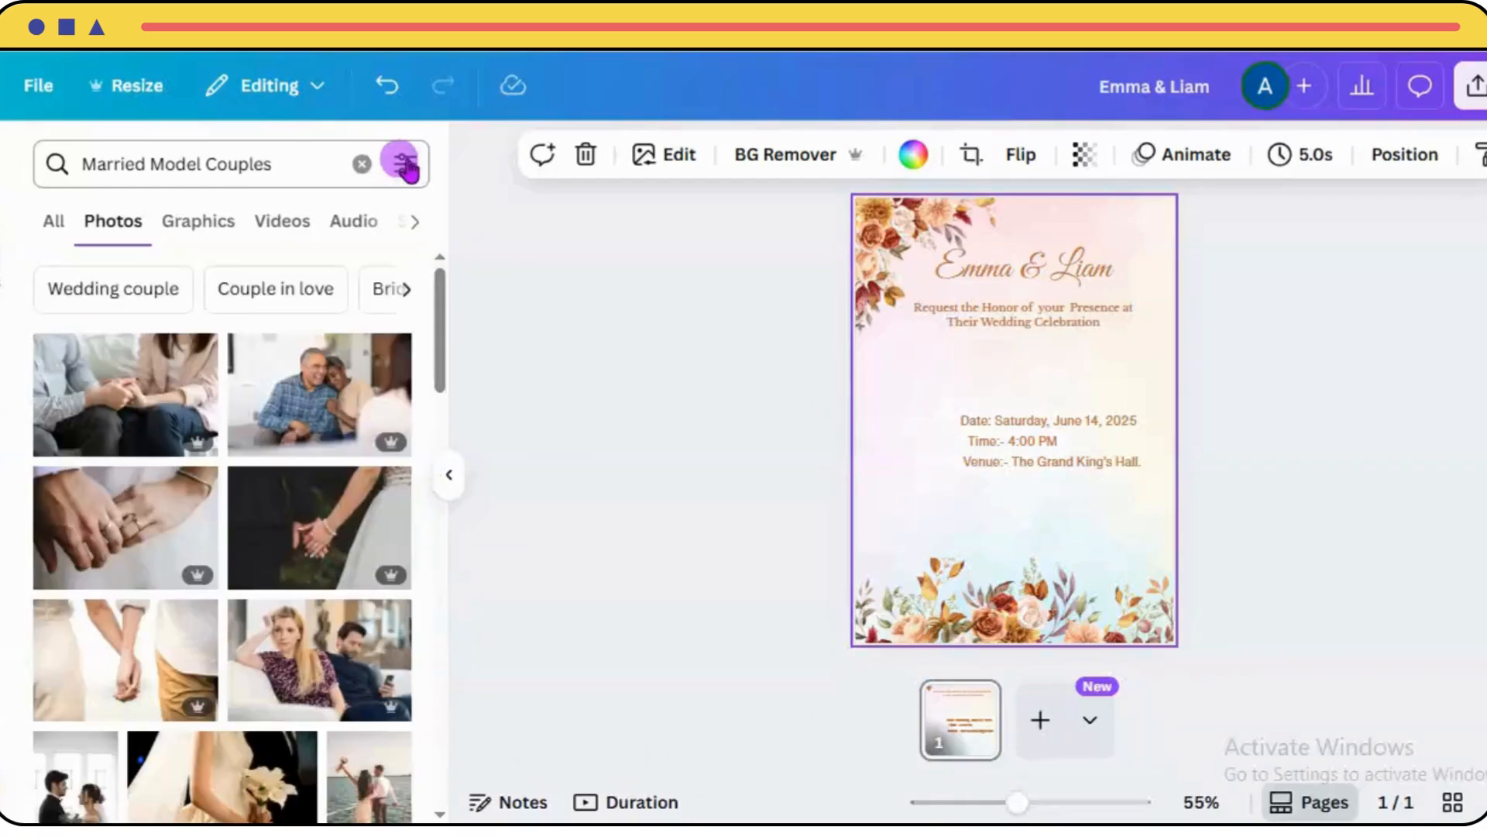
left_click(404, 165)
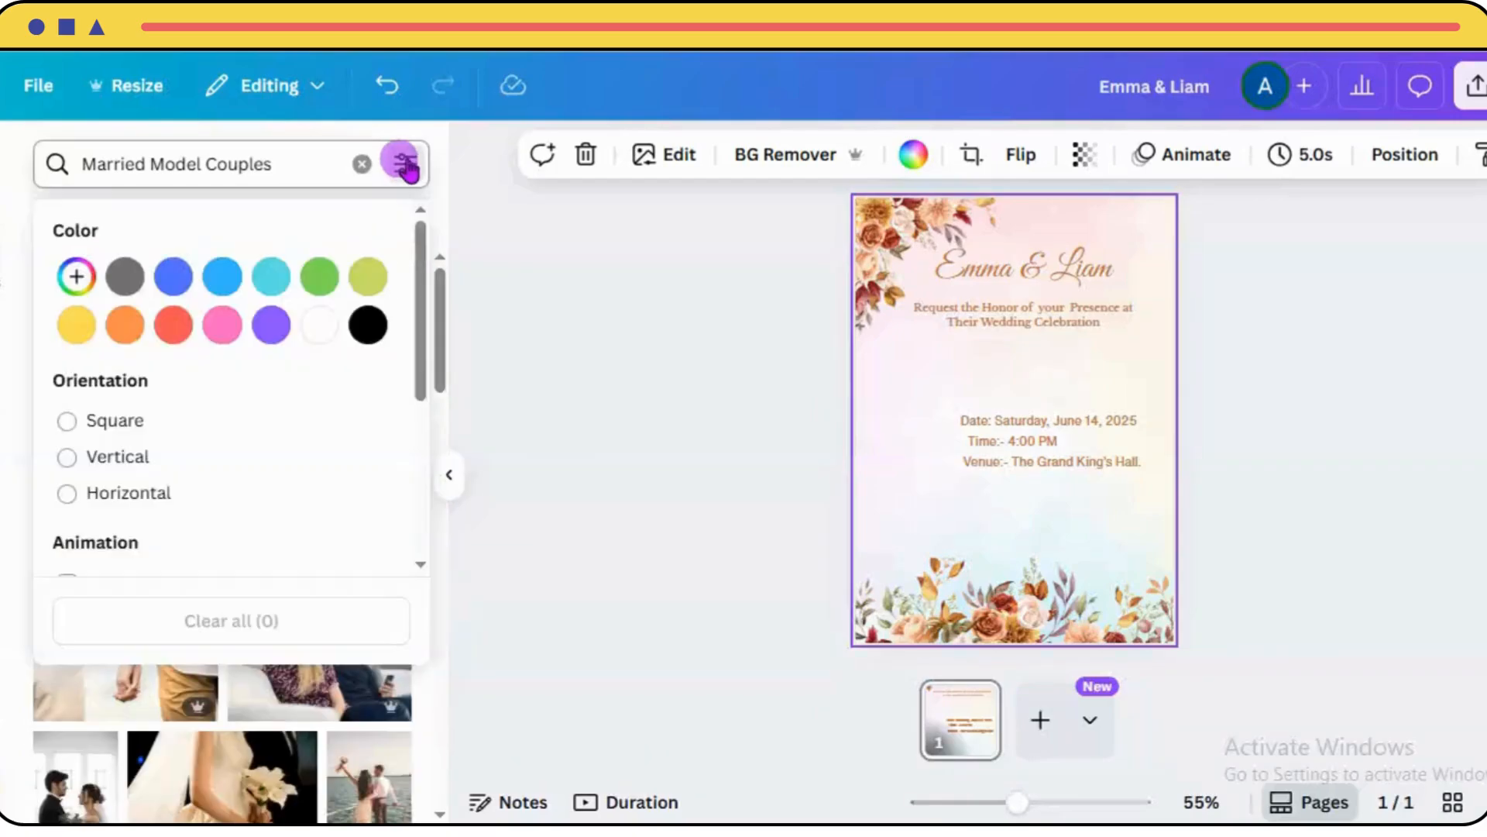
left_click(143, 463)
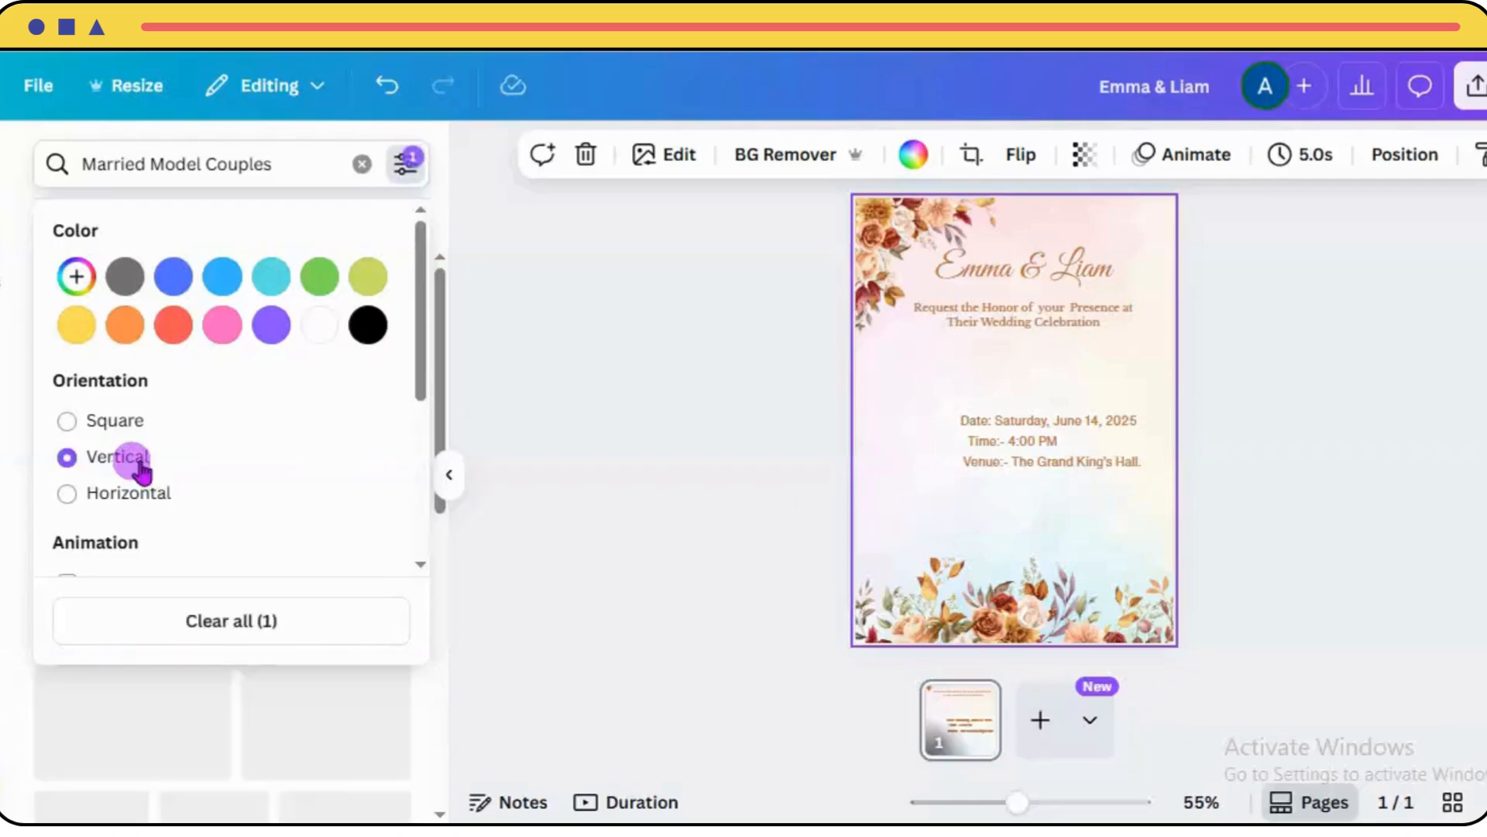
left_click(446, 352)
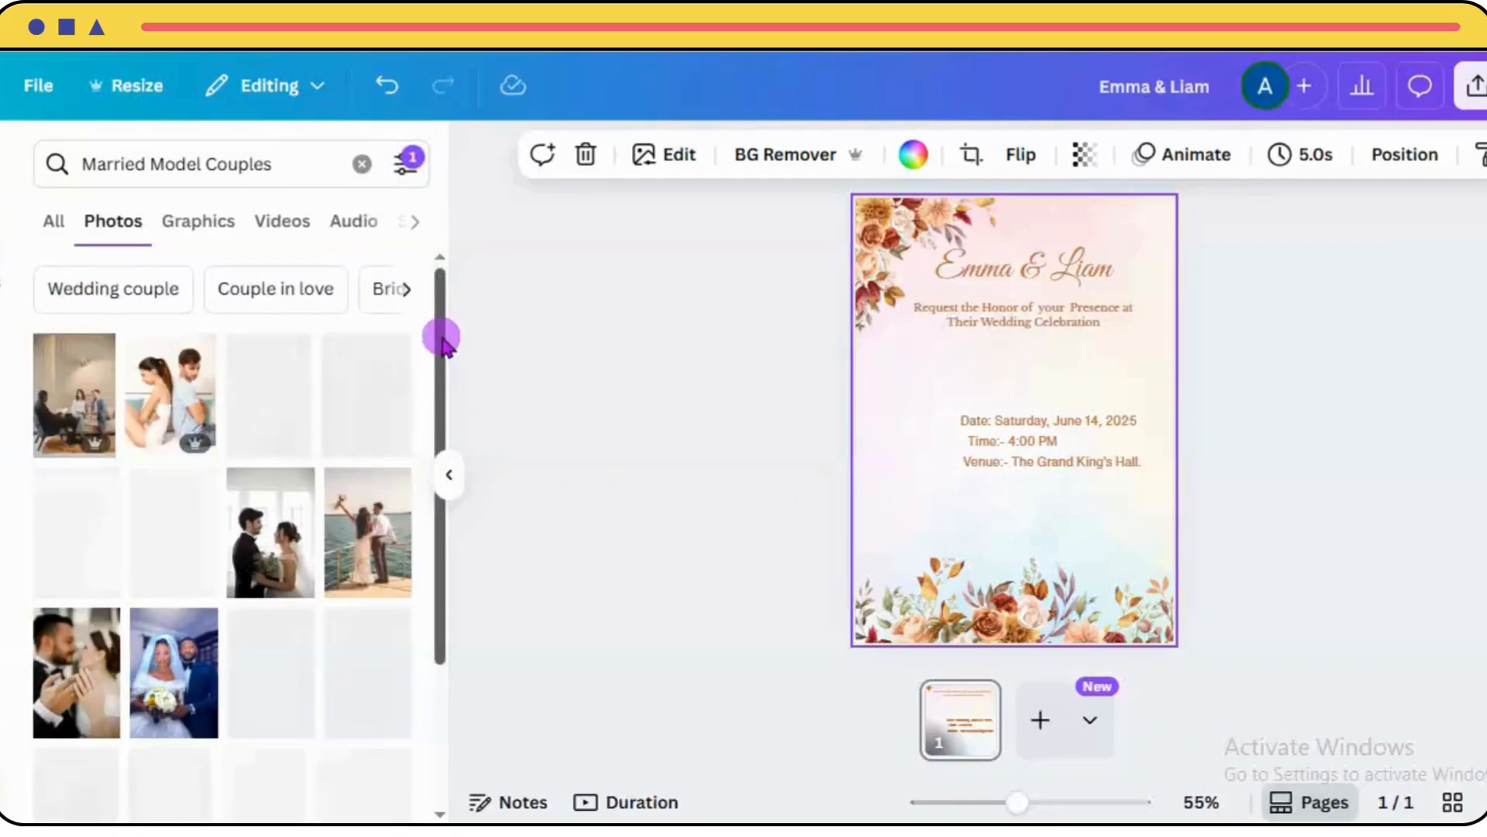
scroll(442, 358, "down", 1)
left_click_drag(440, 360, 432, 763)
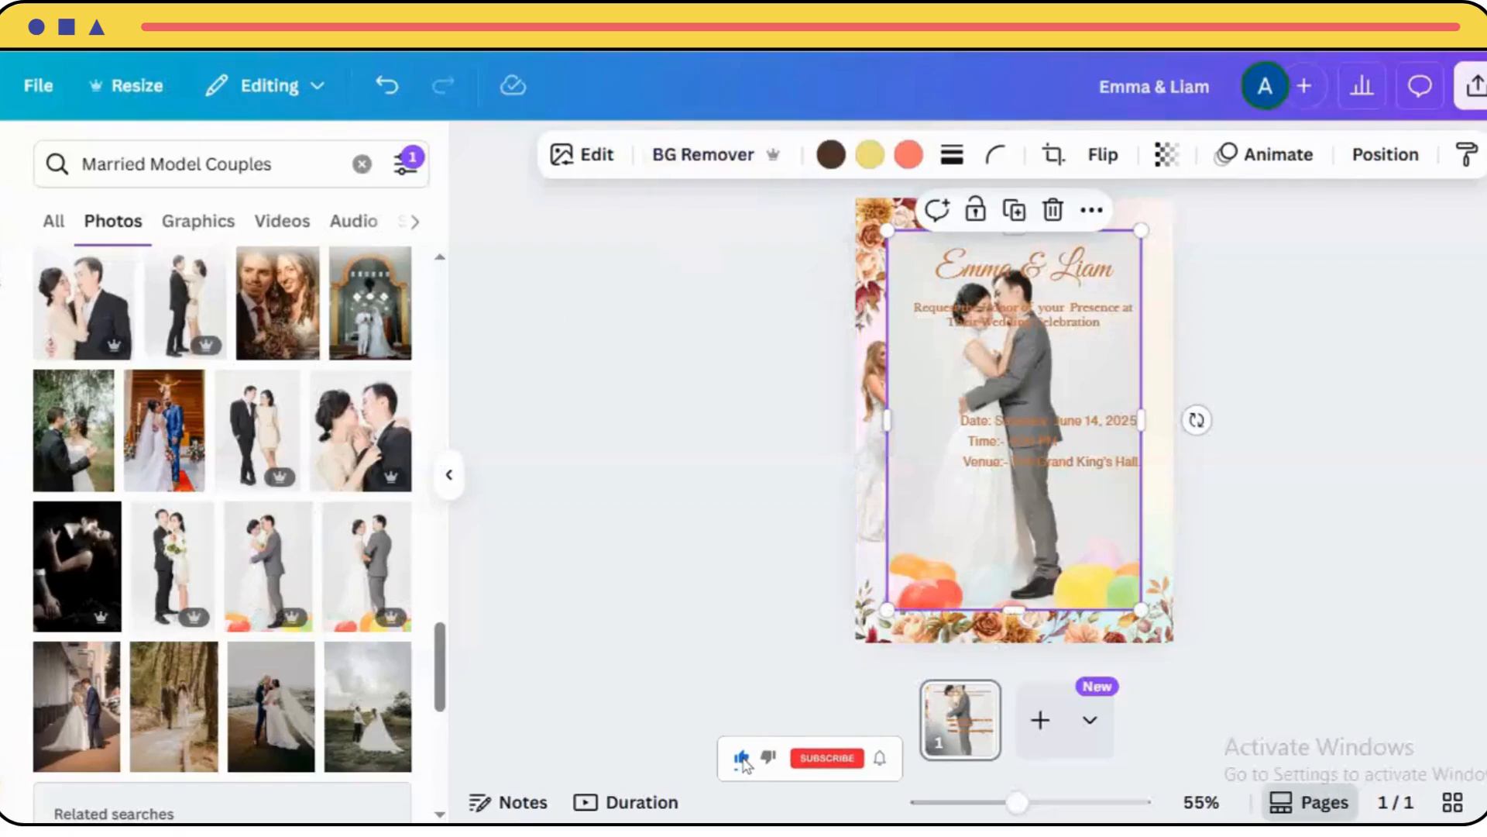
Remove the background from the couple photo and delete the extra photo of a woman behind it.
left_click(736, 141)
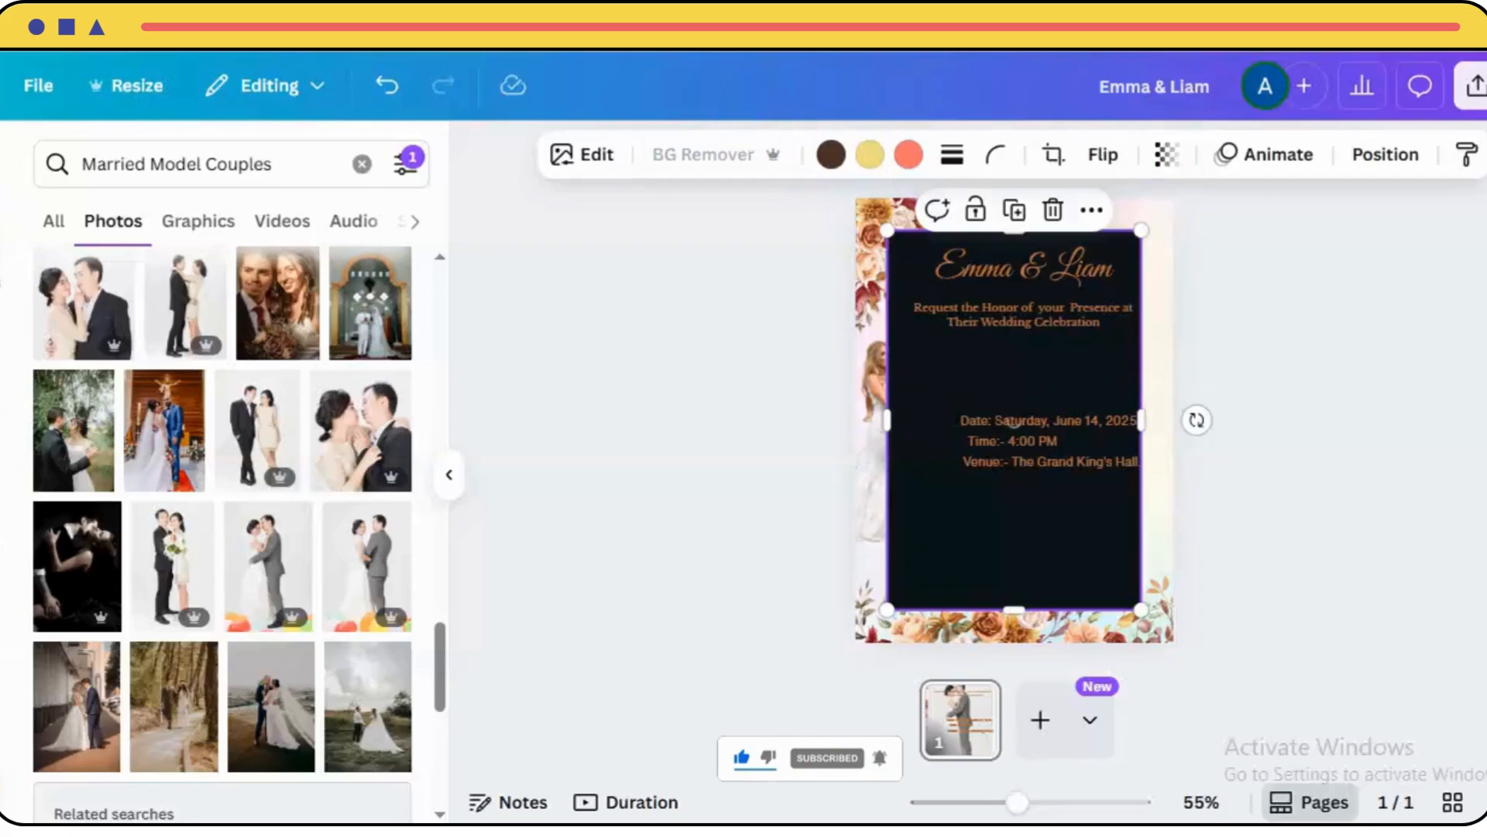
left_click(880, 411)
left_click(956, 262)
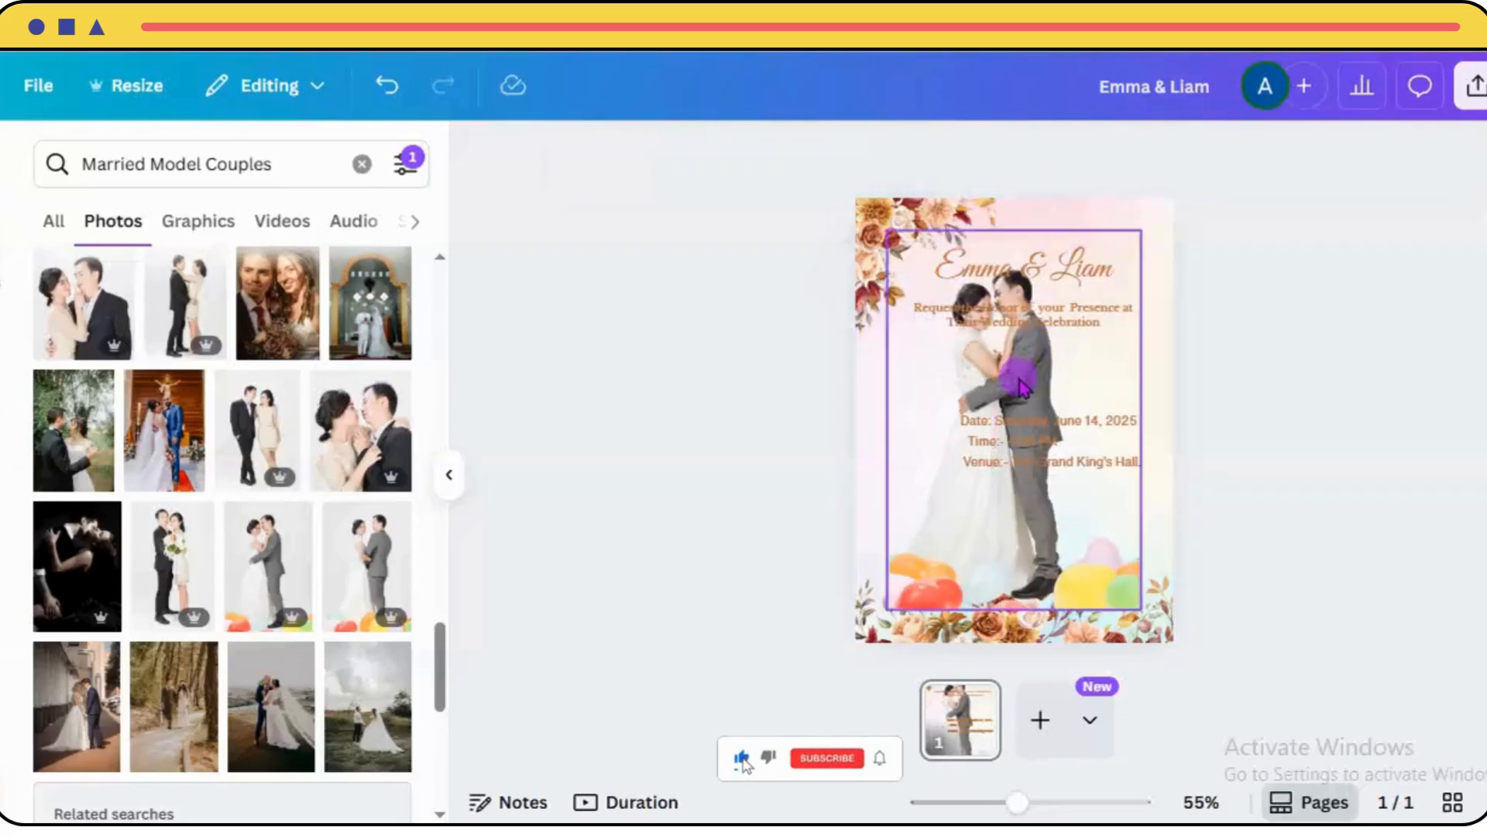
Crop both sides of the couple photo, shrink it and position it along the invitation's lower left side.
left_click(1046, 352)
left_click_drag(1135, 418, 1057, 427)
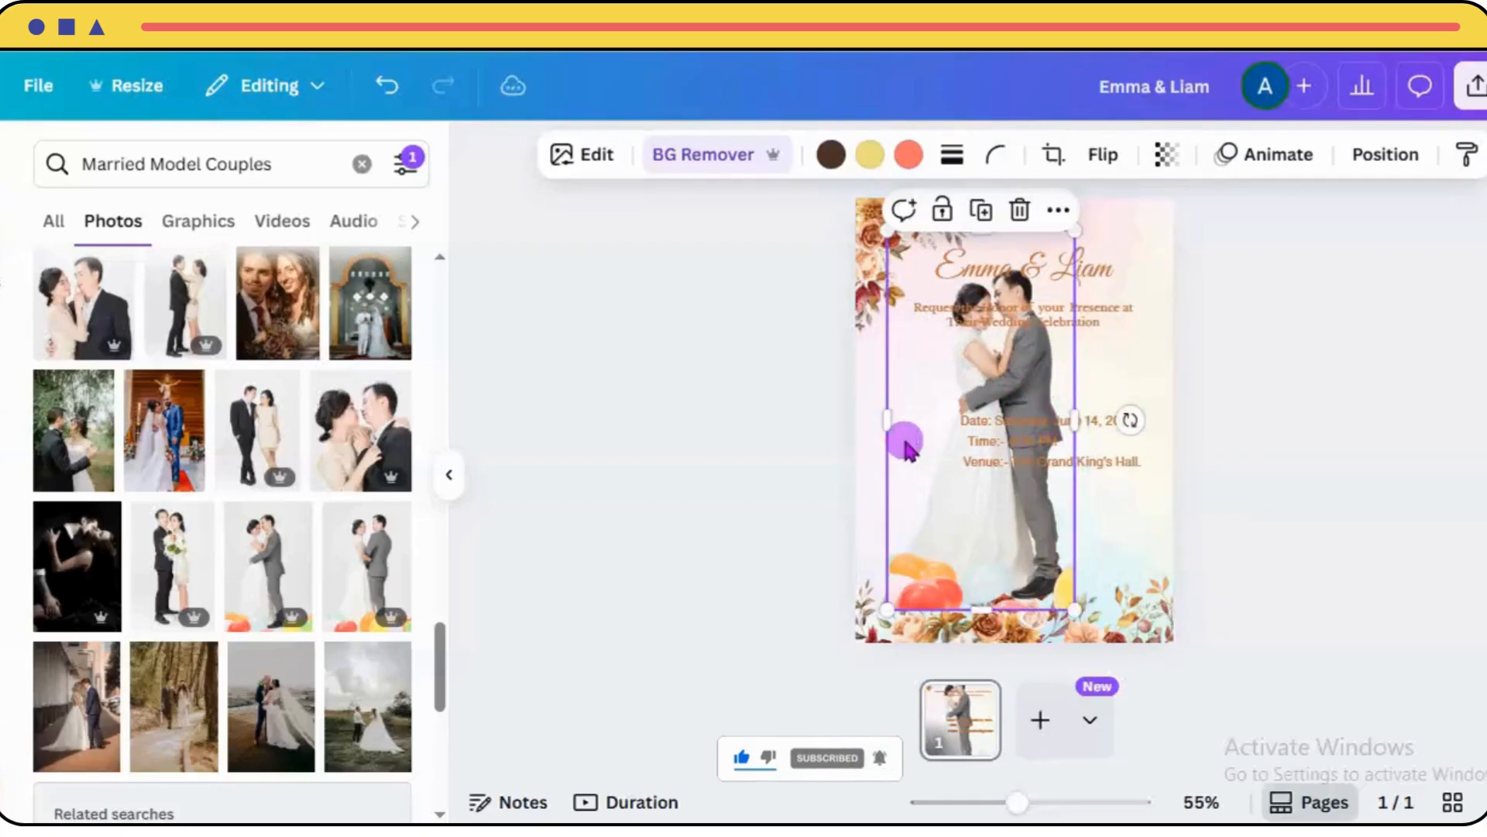
left_click_drag(887, 417, 917, 420)
left_click_drag(969, 371, 911, 369)
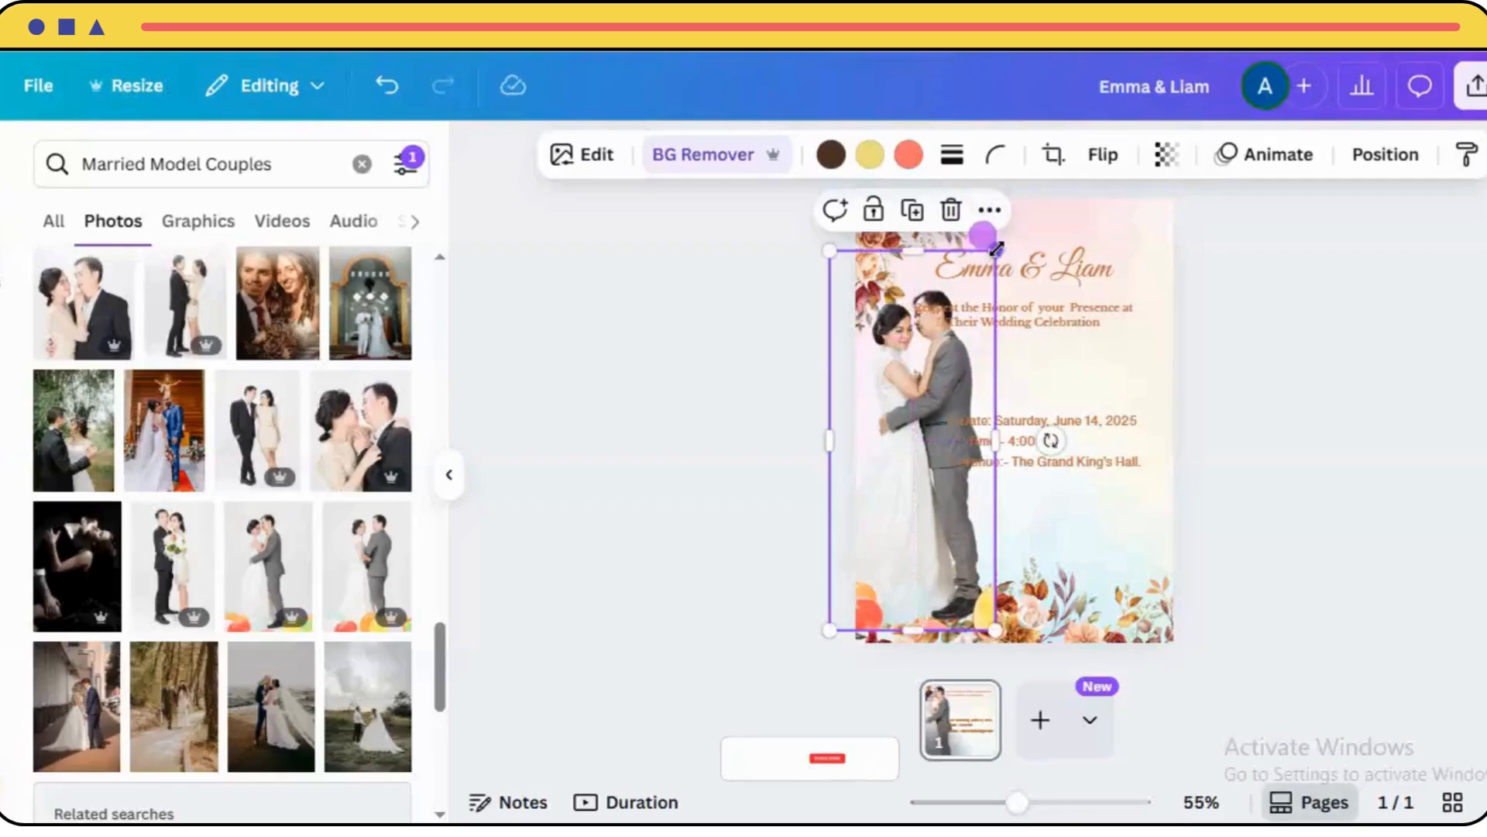
left_click_drag(992, 253, 965, 287)
left_click_drag(943, 370, 940, 350)
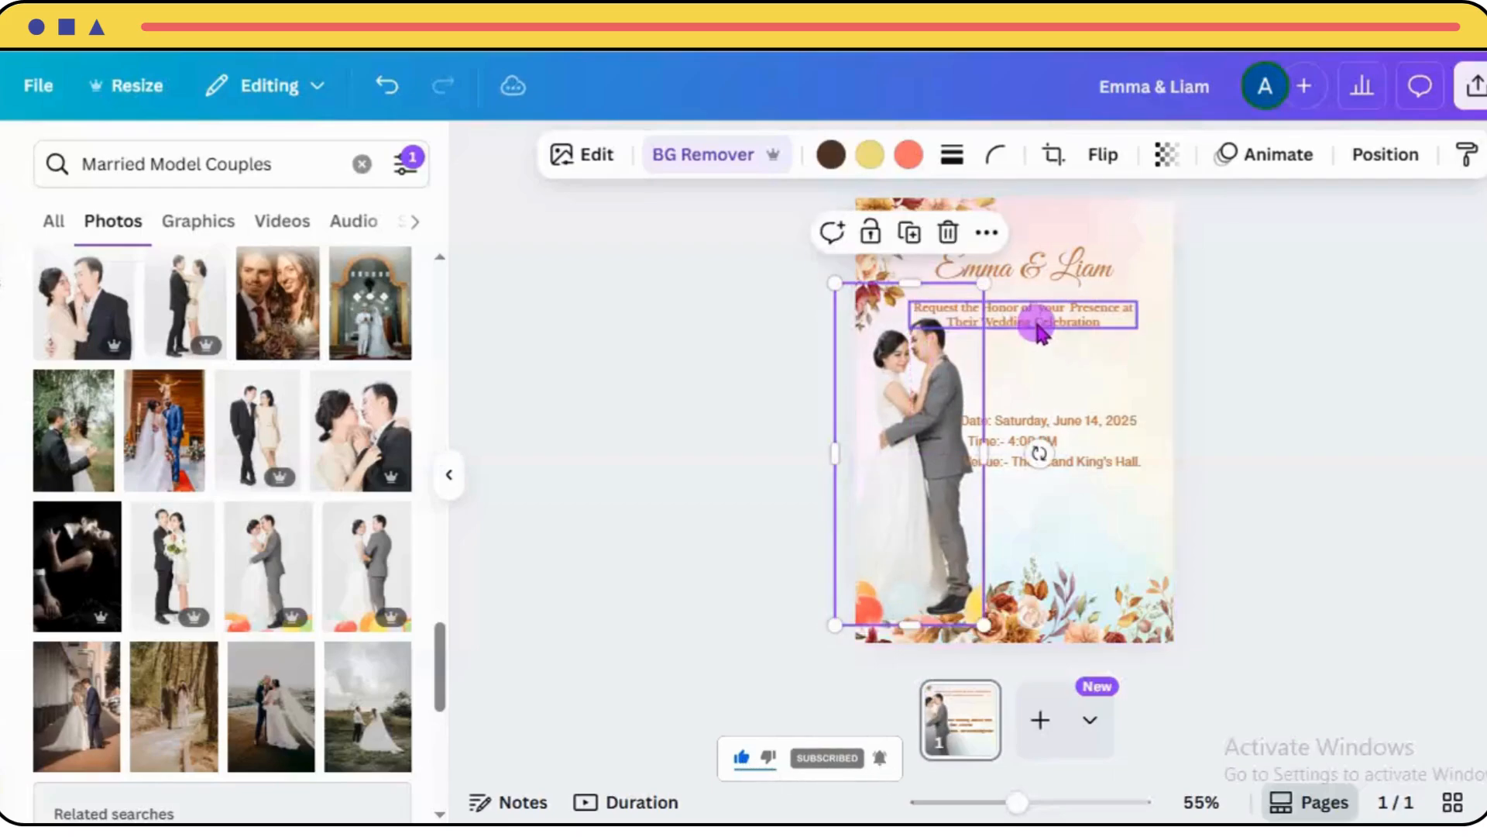
Move the wedding request text right, clear of the couple, and narrow its box so it wraps onto three lines.
left_click(1038, 321)
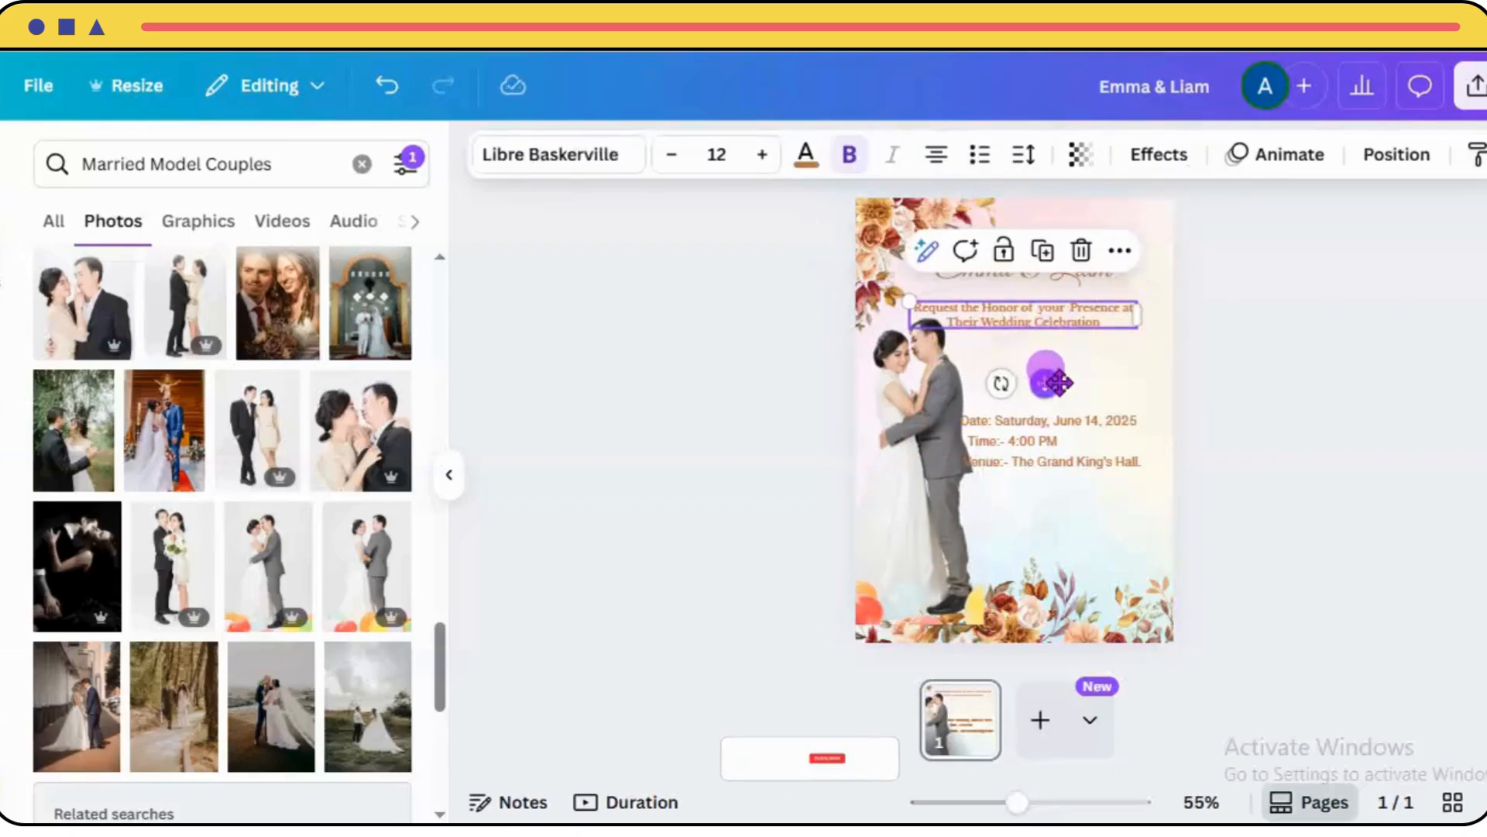
left_click_drag(1045, 382, 1089, 388)
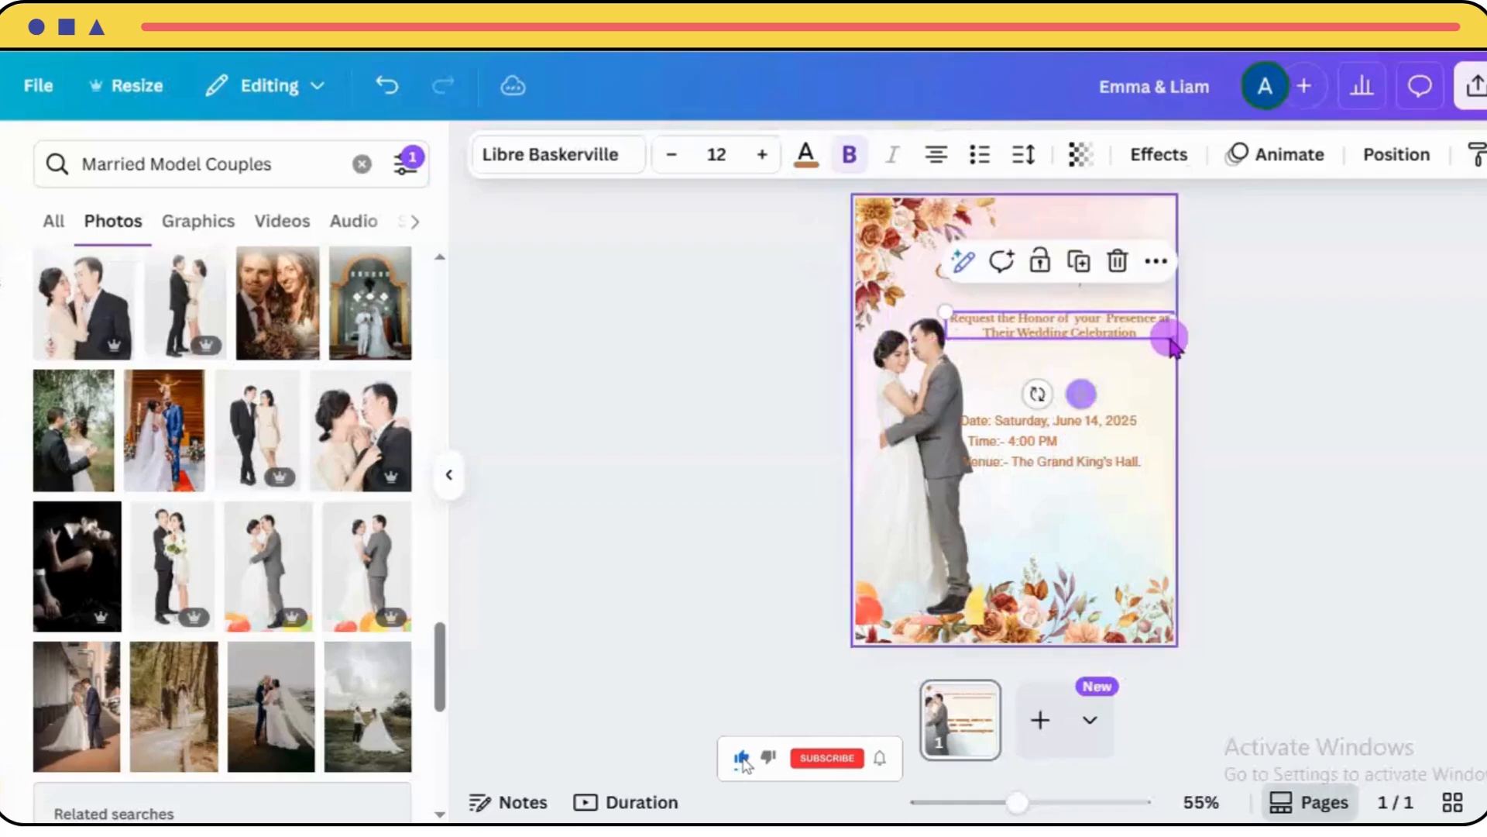
left_click_drag(1179, 321, 1099, 331)
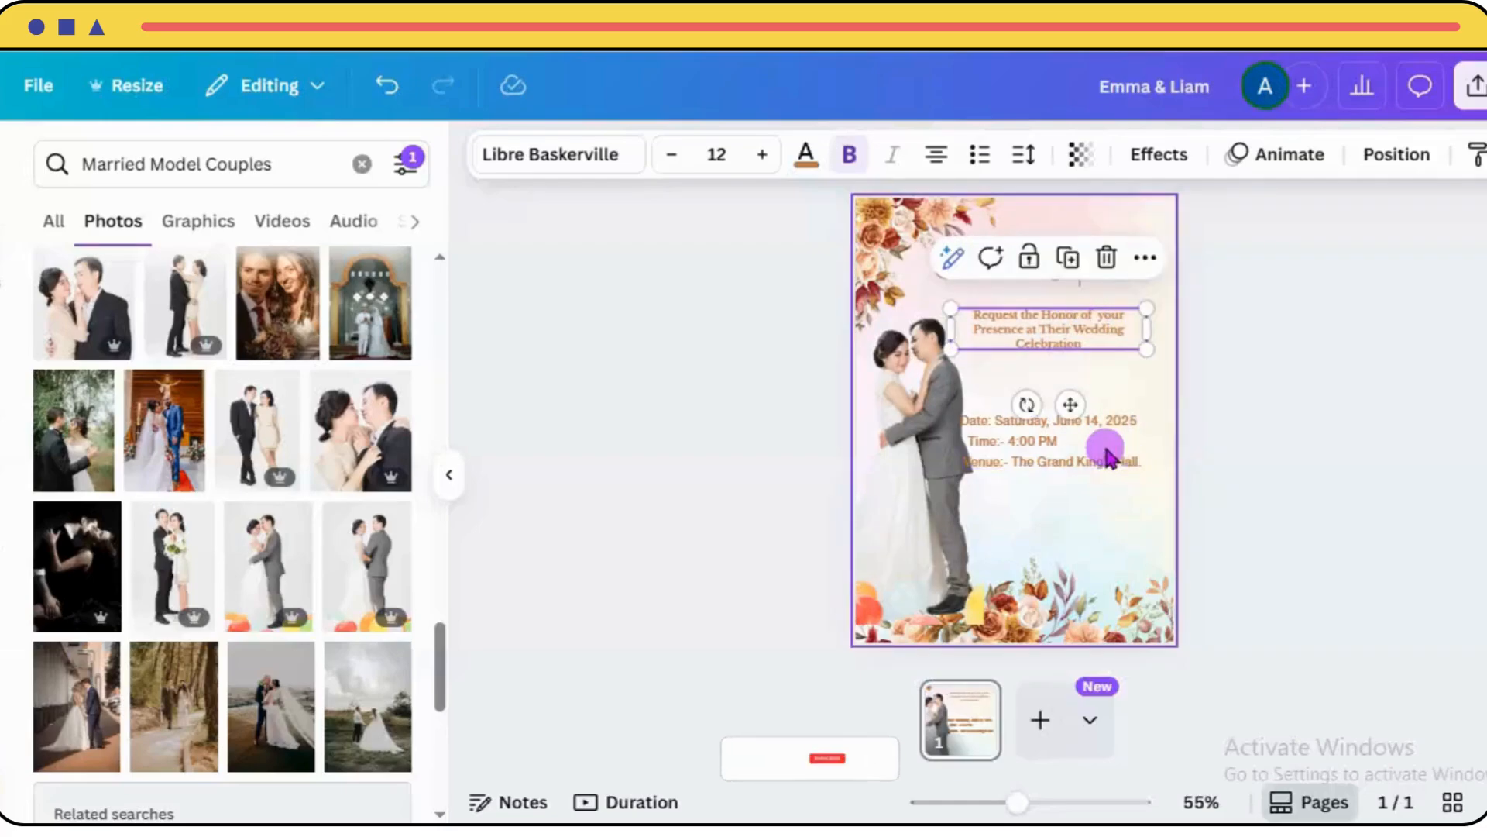
Group the date, time and venue lines, shift them slightly right and down, and ungroup them again.
left_click(1211, 465)
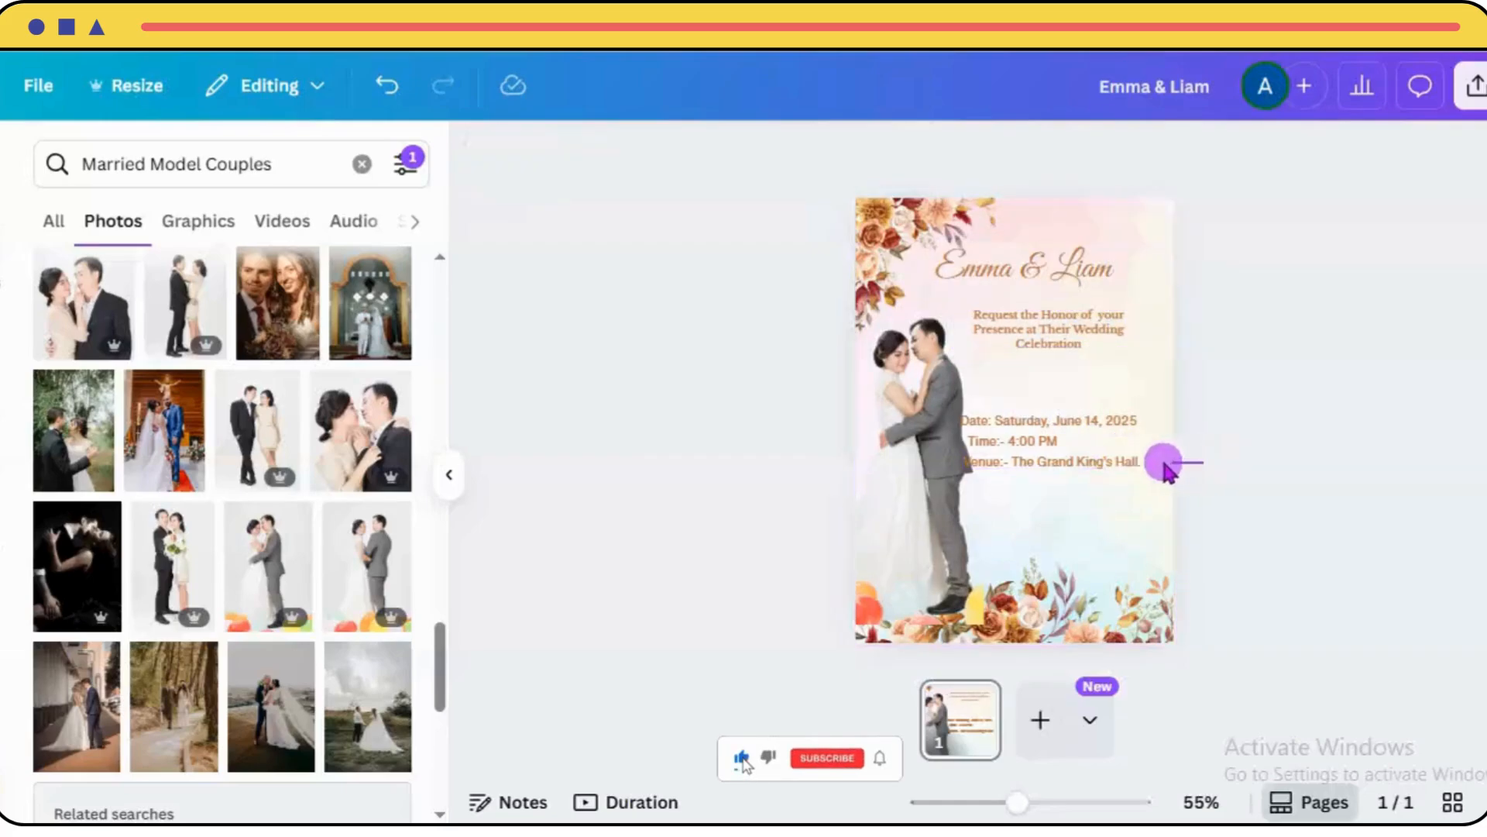
left_click_drag(1166, 469, 1093, 423)
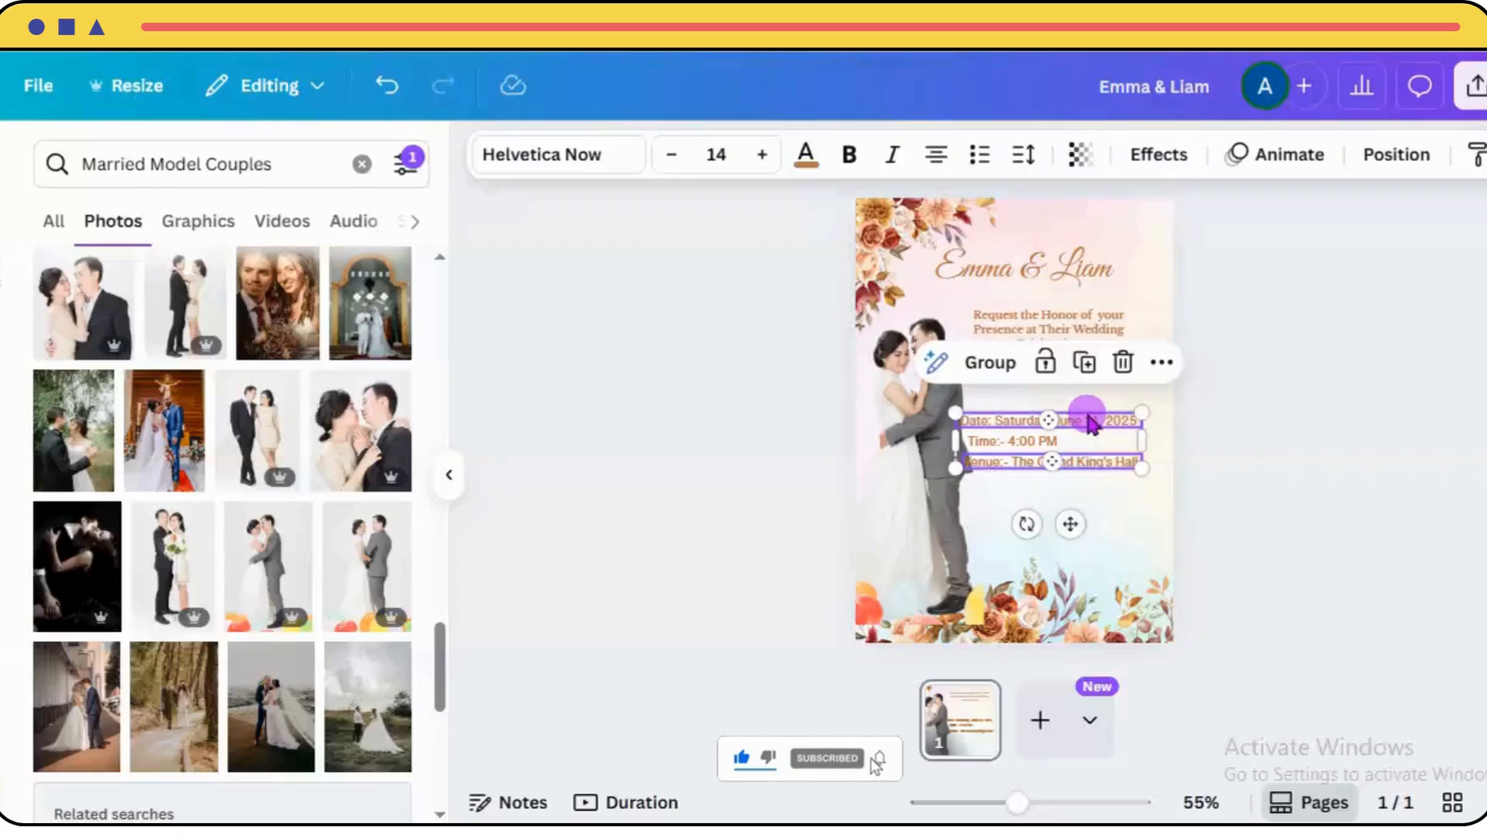
left_click(991, 362)
mouse_move(1036, 475)
left_mouse_down()
mouse_move(1062, 455)
mouse_move(1038, 442)
mouse_move(1050, 453)
left_mouse_up()
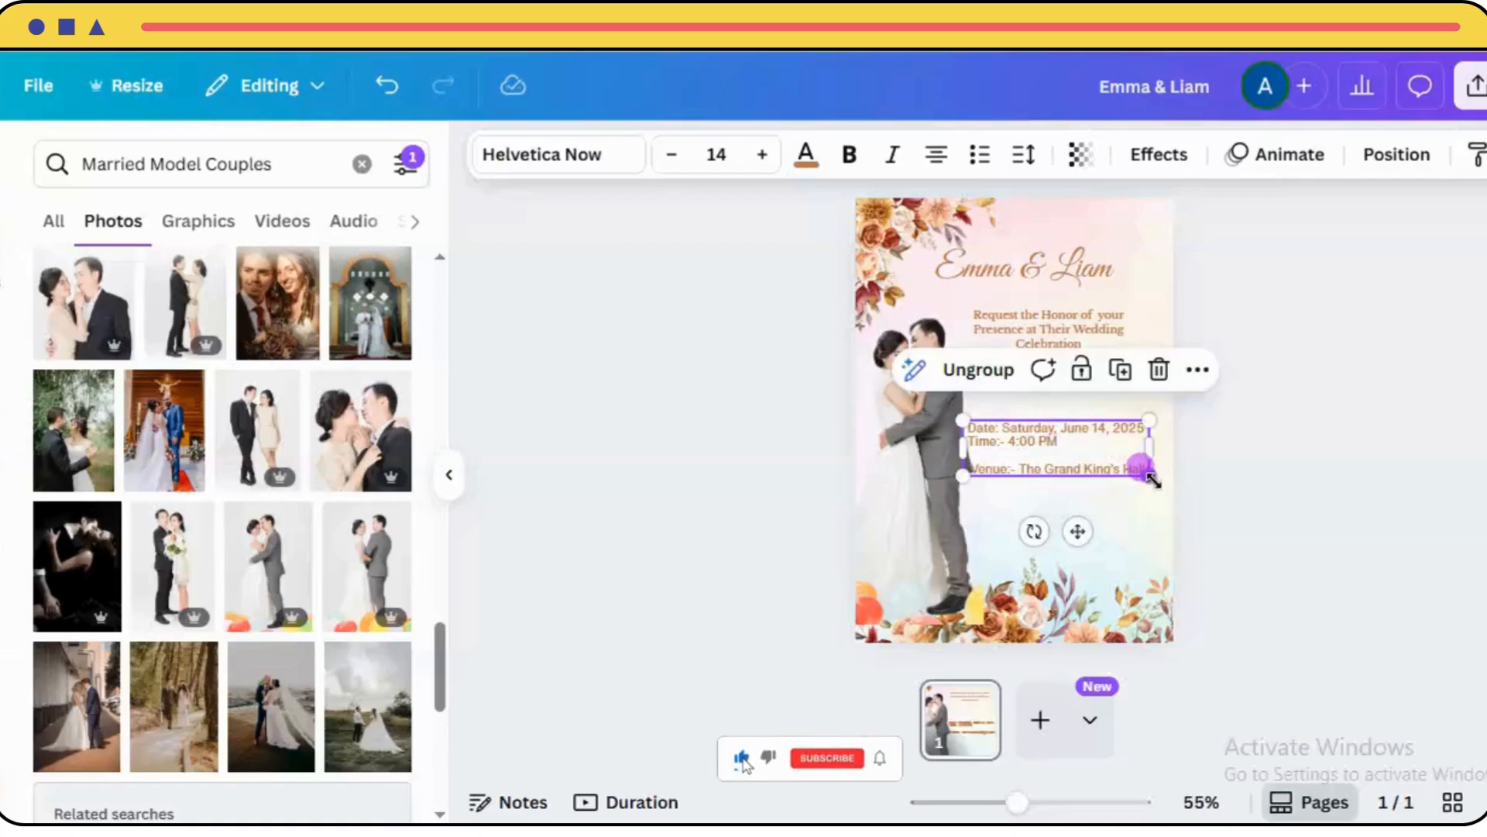
left_click(982, 372)
left_click(1203, 479)
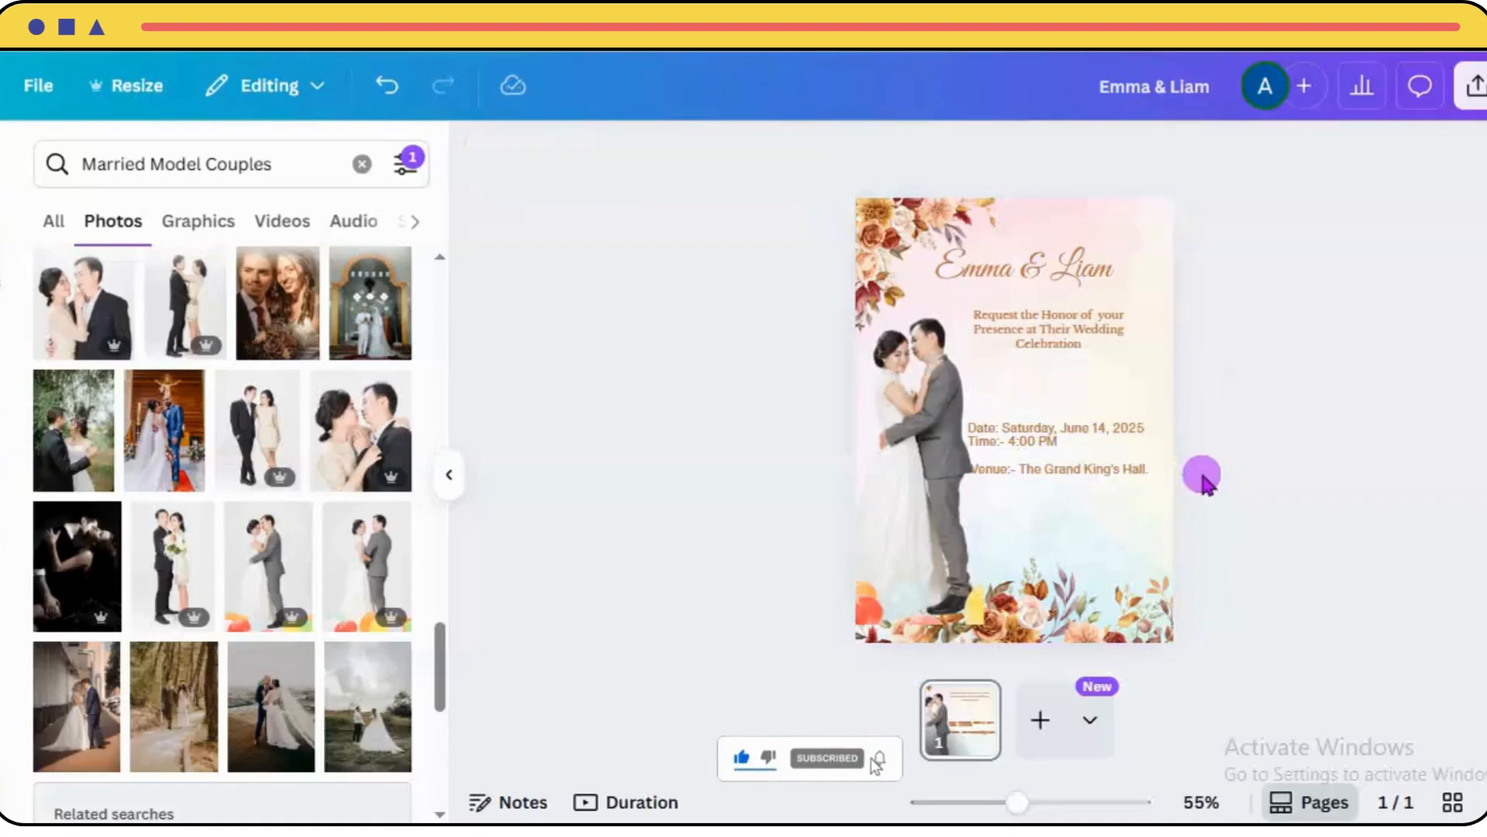
Nudge the time line down and right so it sits evenly between the date and venue lines.
left_click(1036, 440)
left_click_drag(1032, 438, 1037, 445)
left_click(1190, 370)
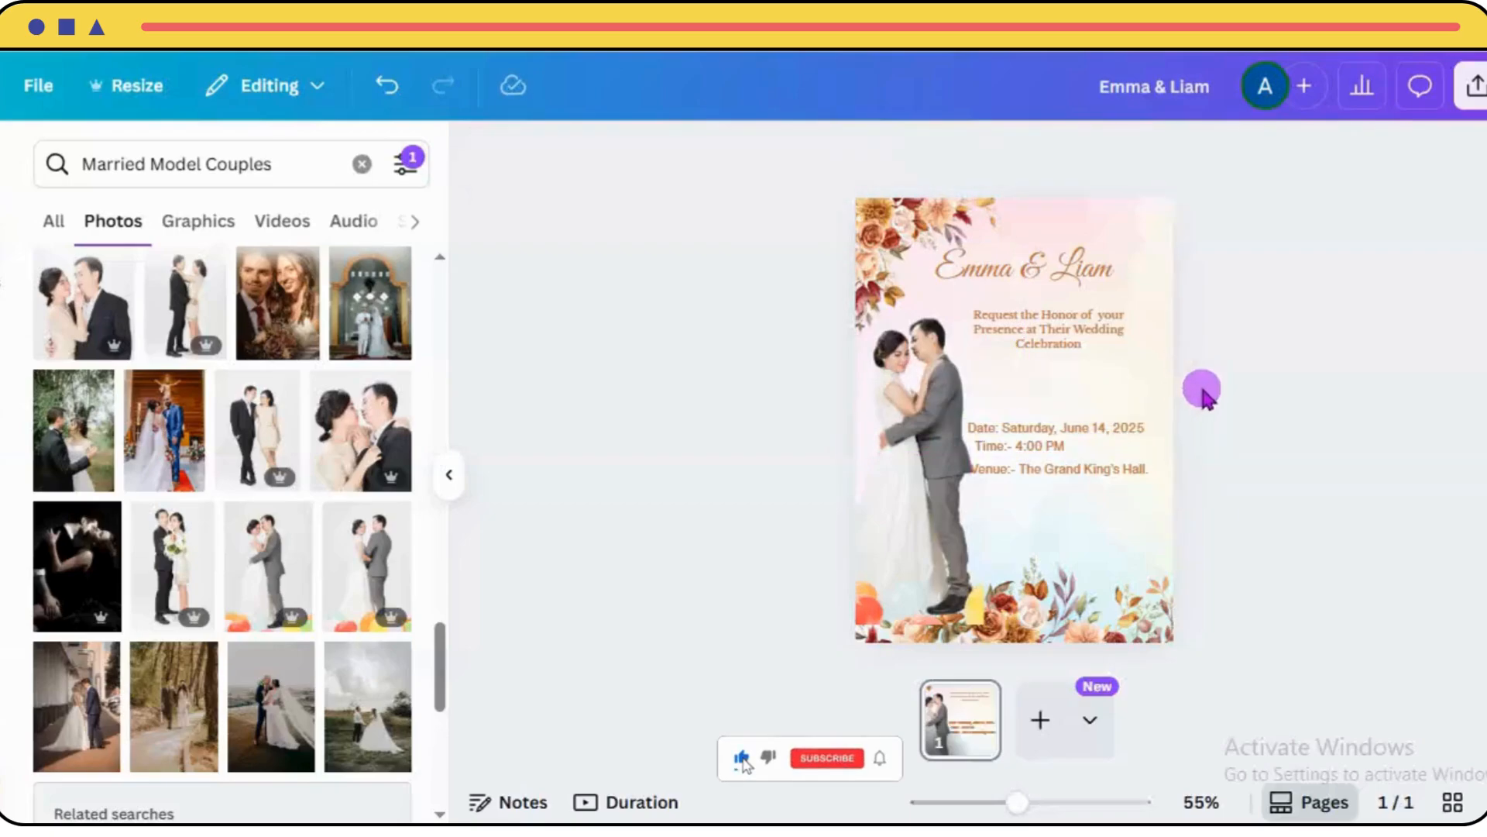
Group the date, time and venue lines and move the group up and right, clear of the couple.
left_click_drag(1202, 389, 1041, 502)
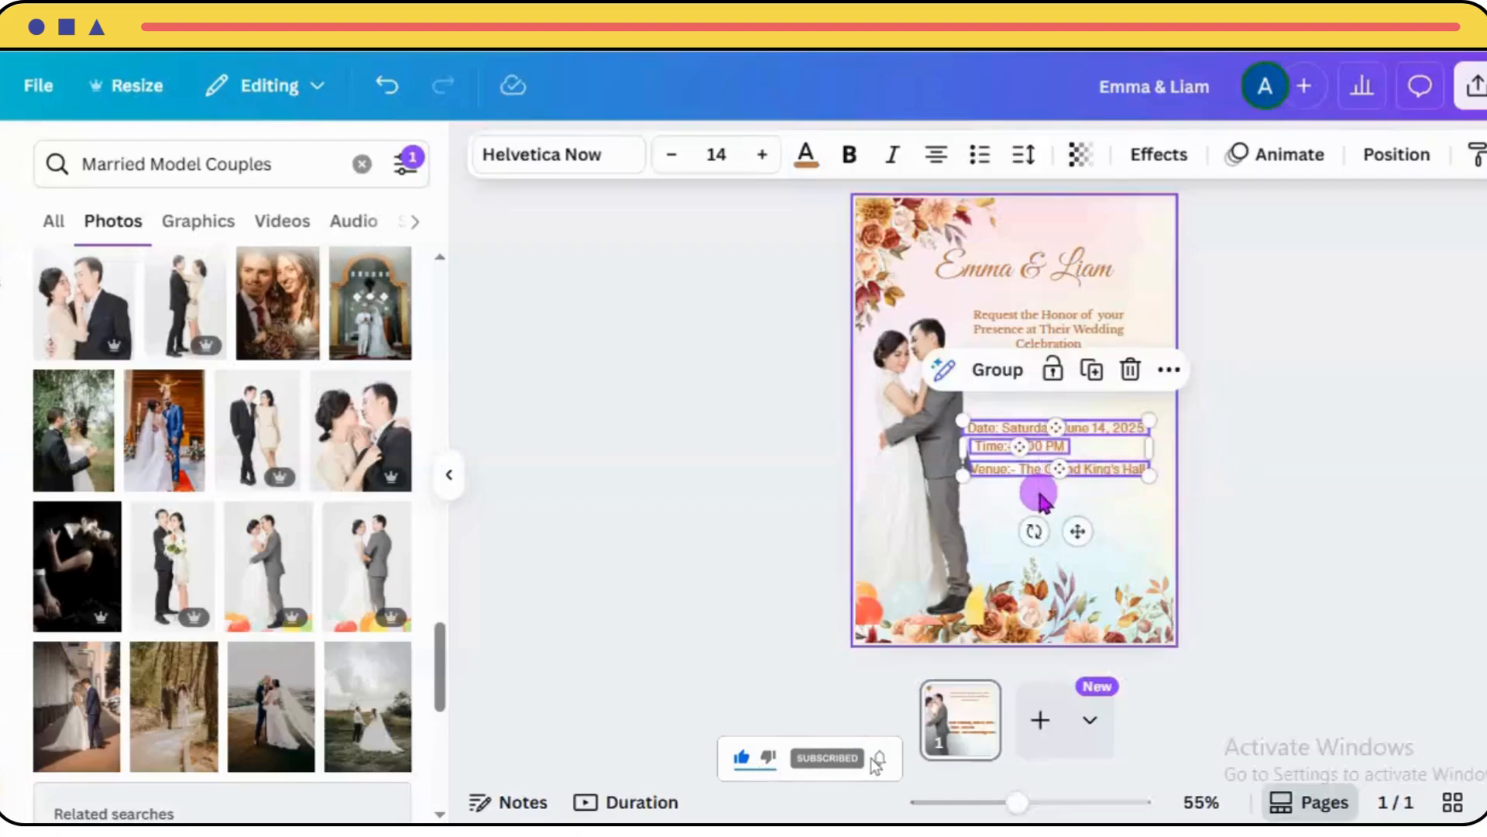
left_click(998, 370)
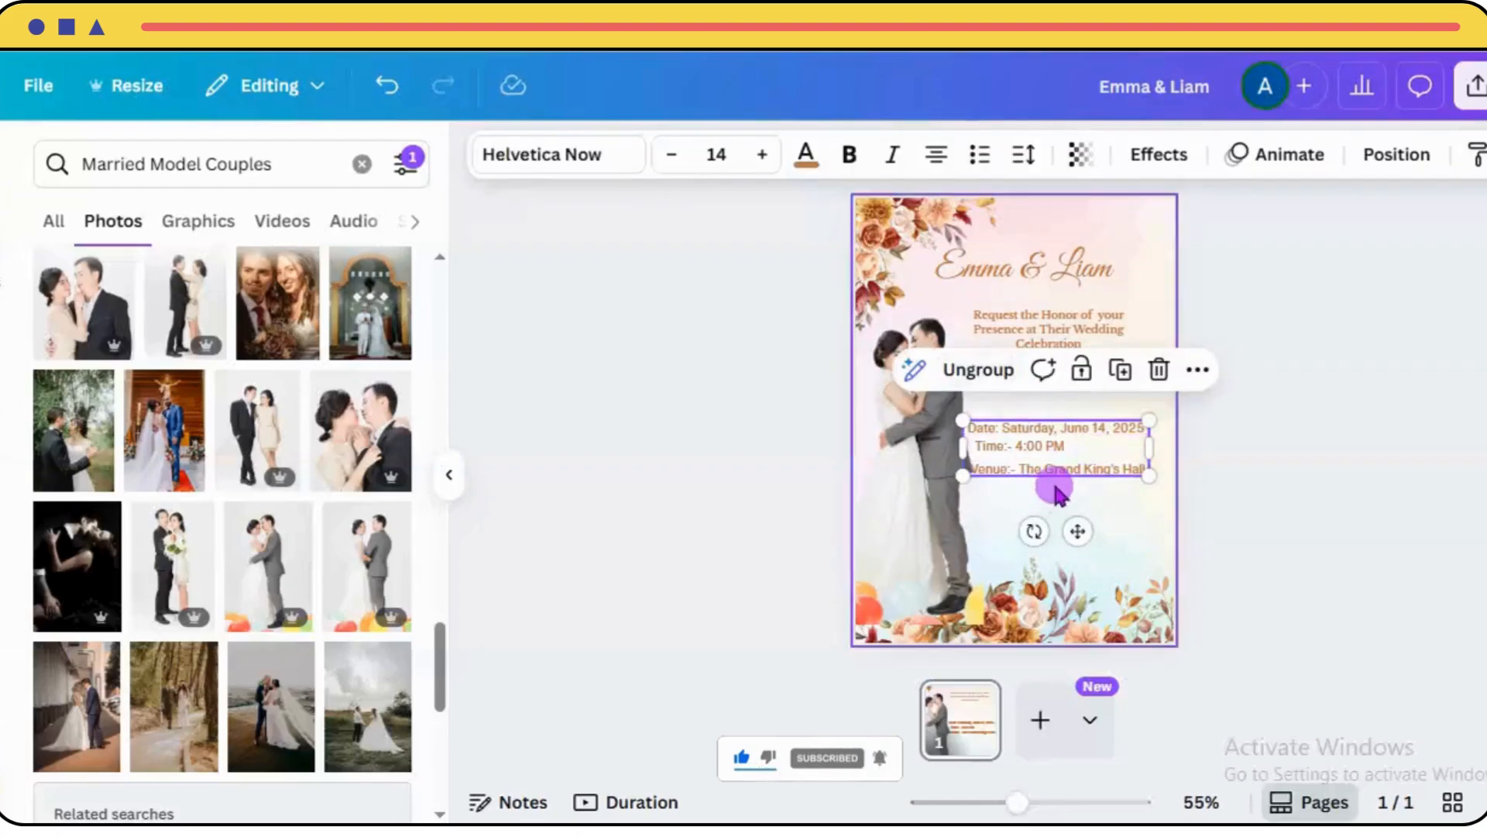
left_click_drag(1122, 465, 1095, 432)
Widen the wedding request text box so it wraps onto two lines, and lower it slightly.
left_click(1140, 342)
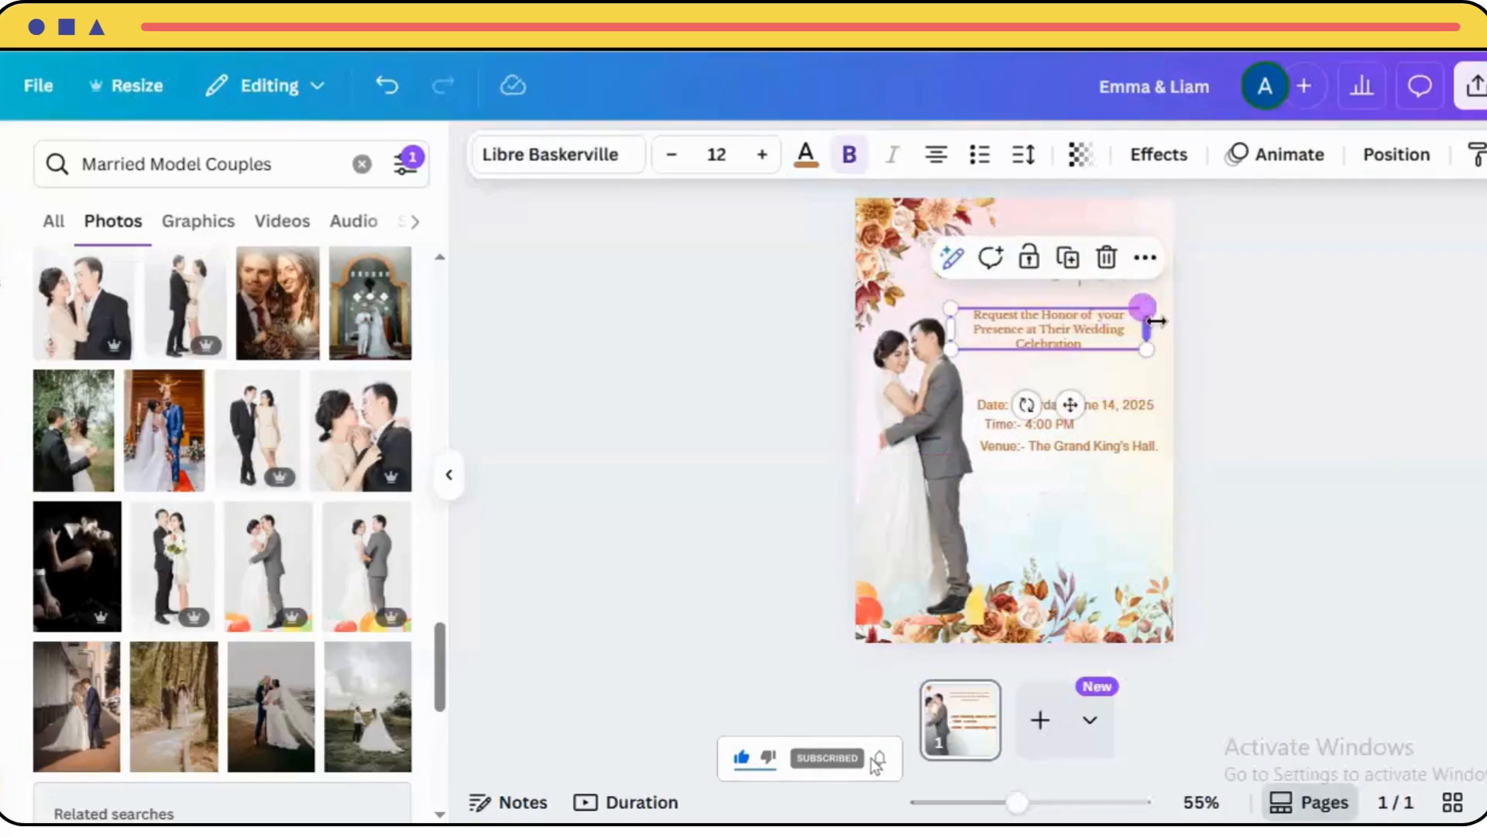
left_click_drag(1147, 330, 1166, 334)
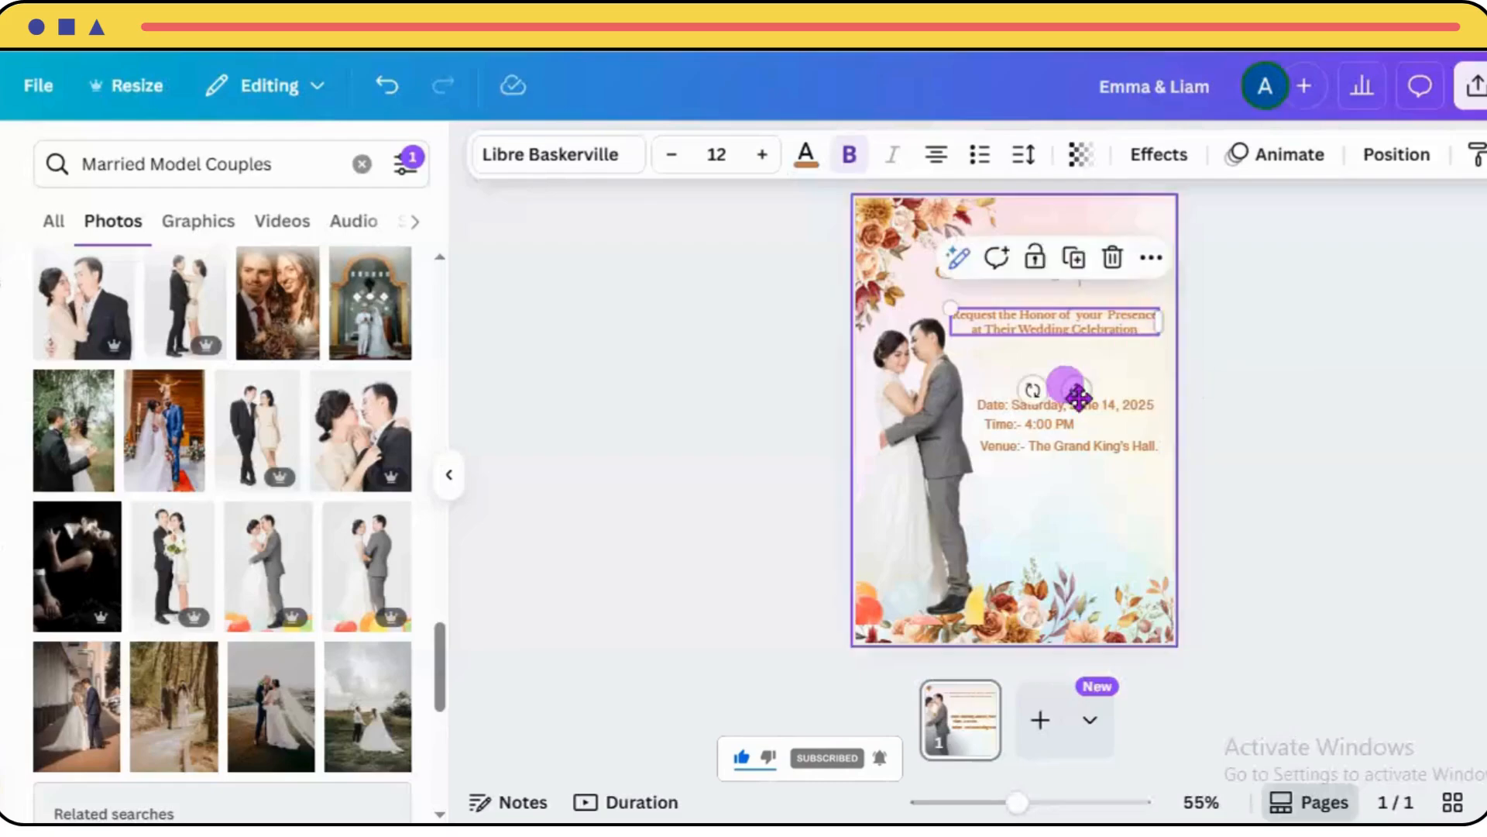
left_click_drag(1069, 375, 1075, 386)
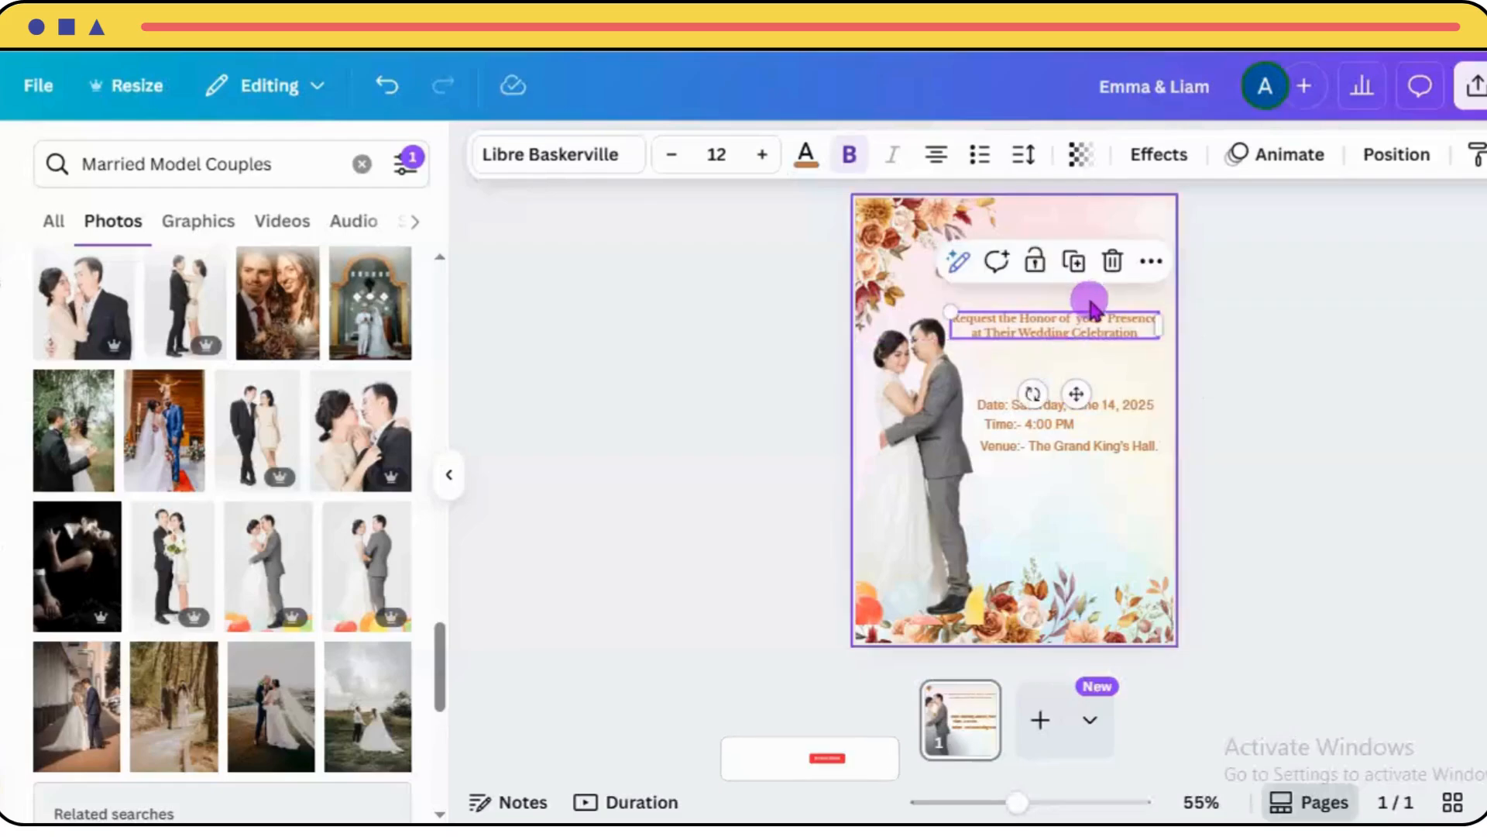
left_click(1239, 316)
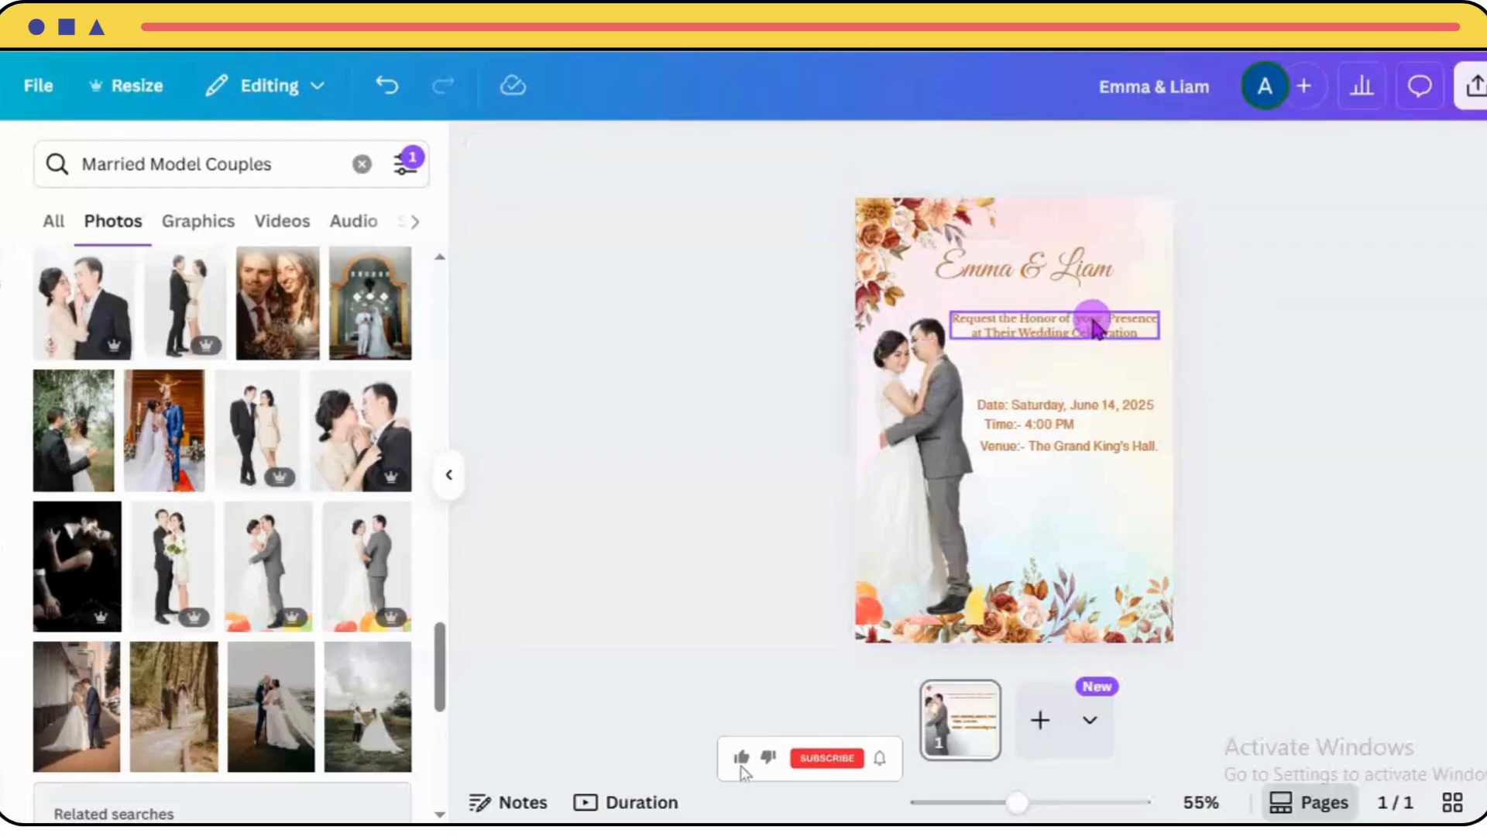
Shift the couple's names right to centre them above the wedding request text, and lower the request text a little.
left_click(1075, 268)
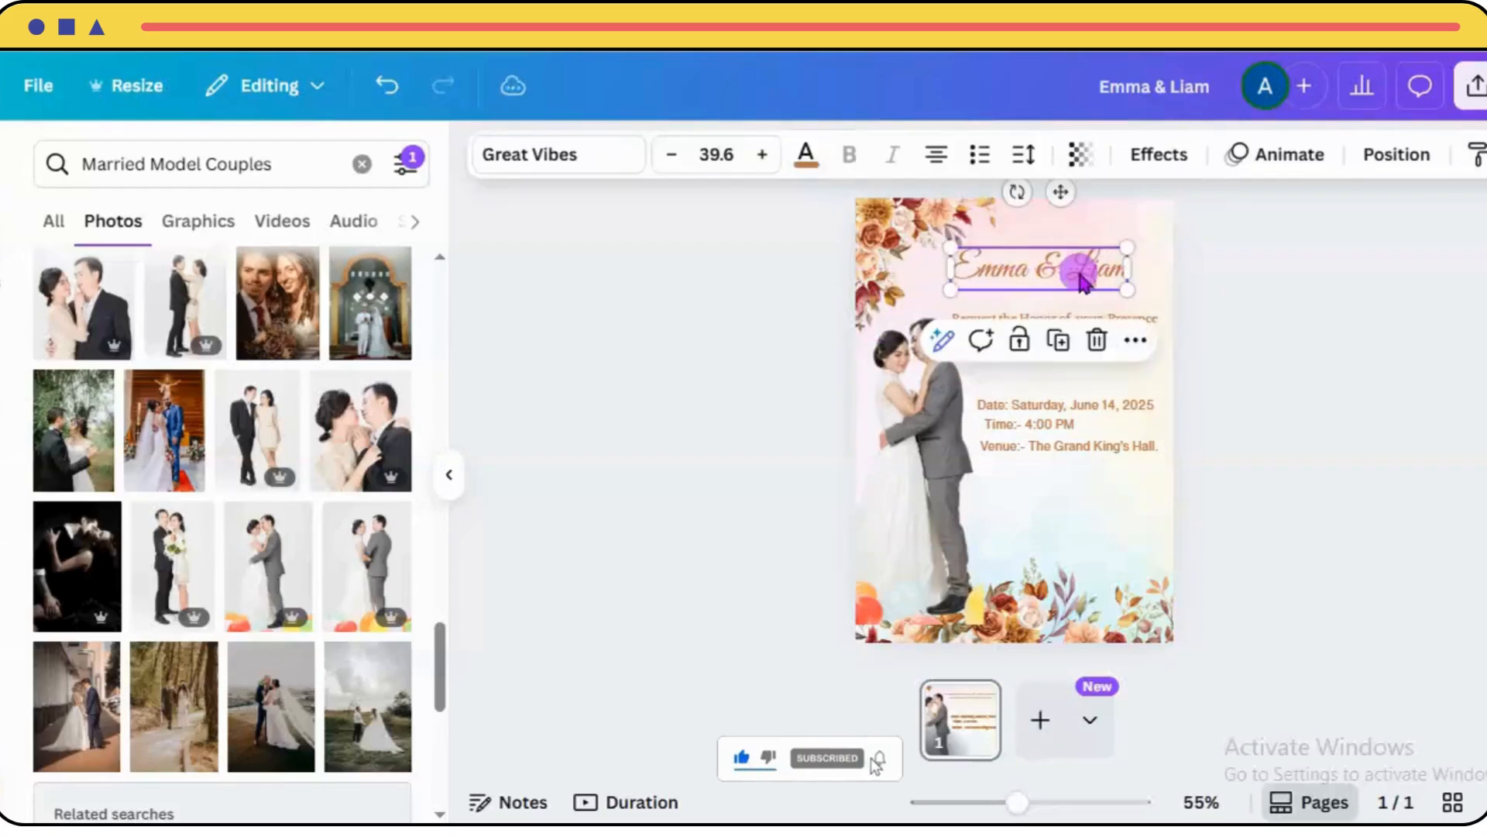
left_click(1166, 329)
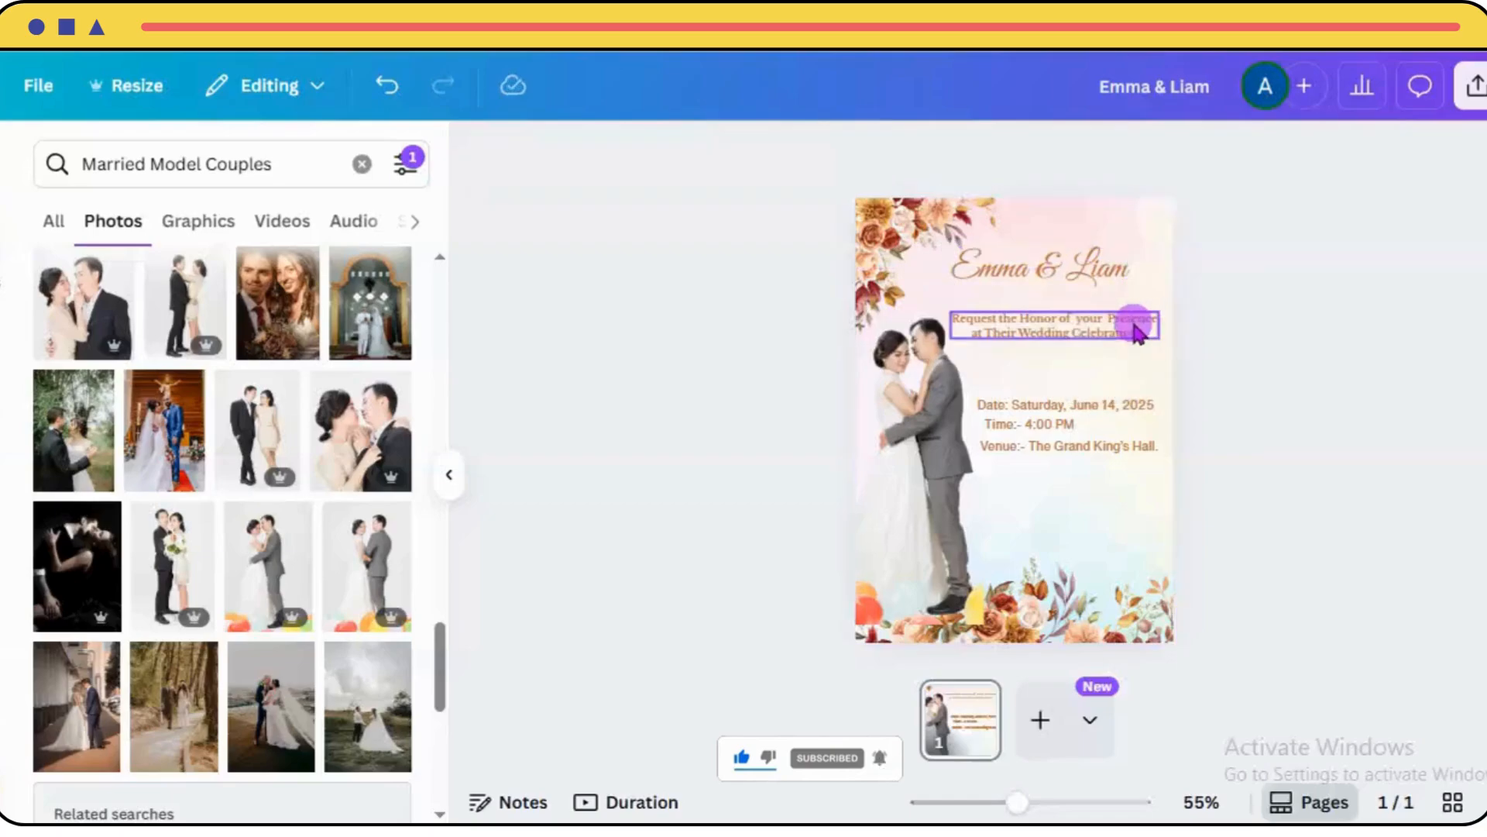
left_click(1131, 325)
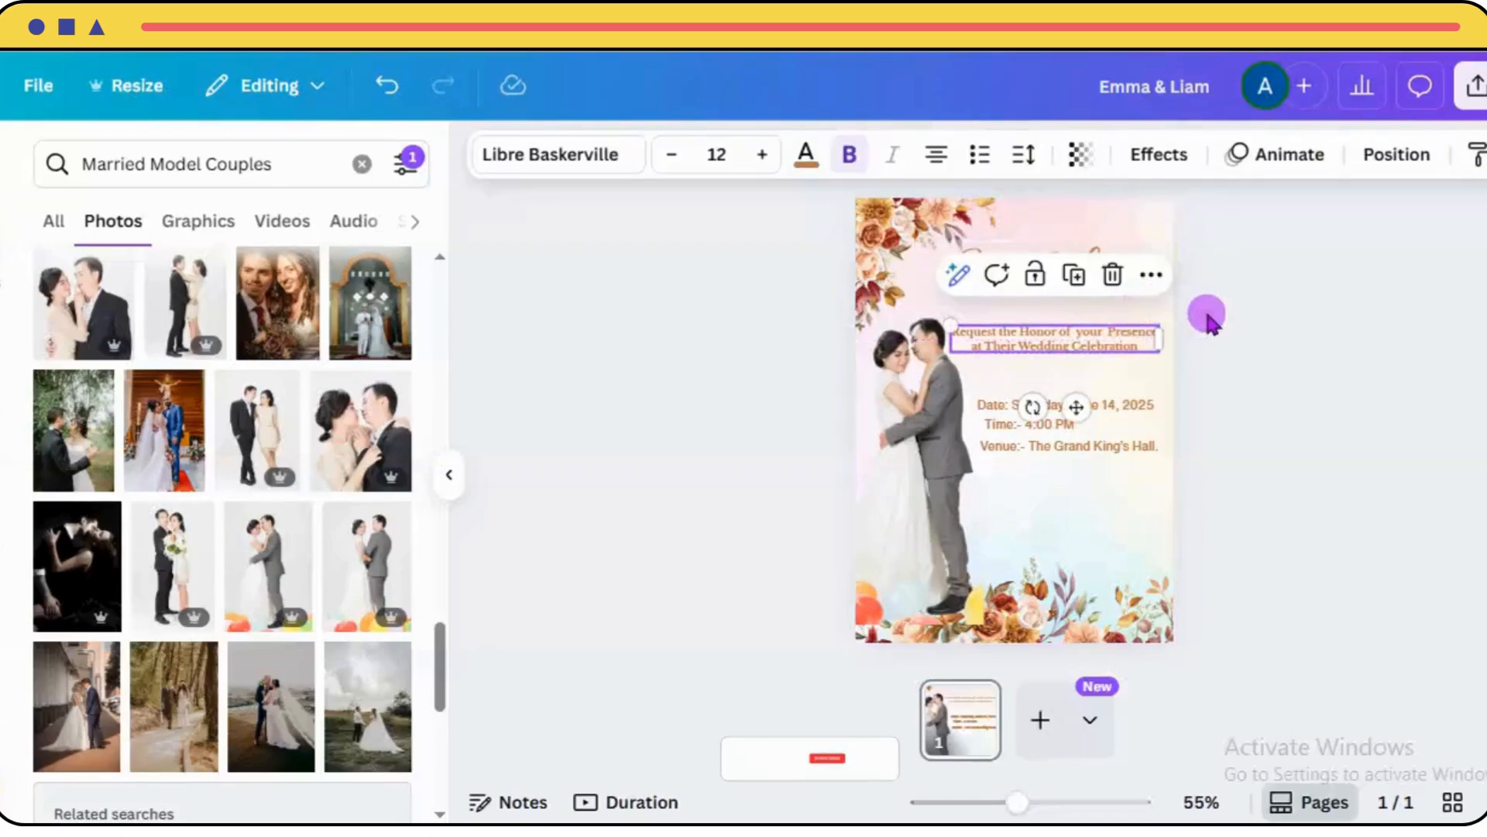
left_click(1132, 285)
left_click(1099, 273)
left_click_drag(1098, 272, 1112, 274)
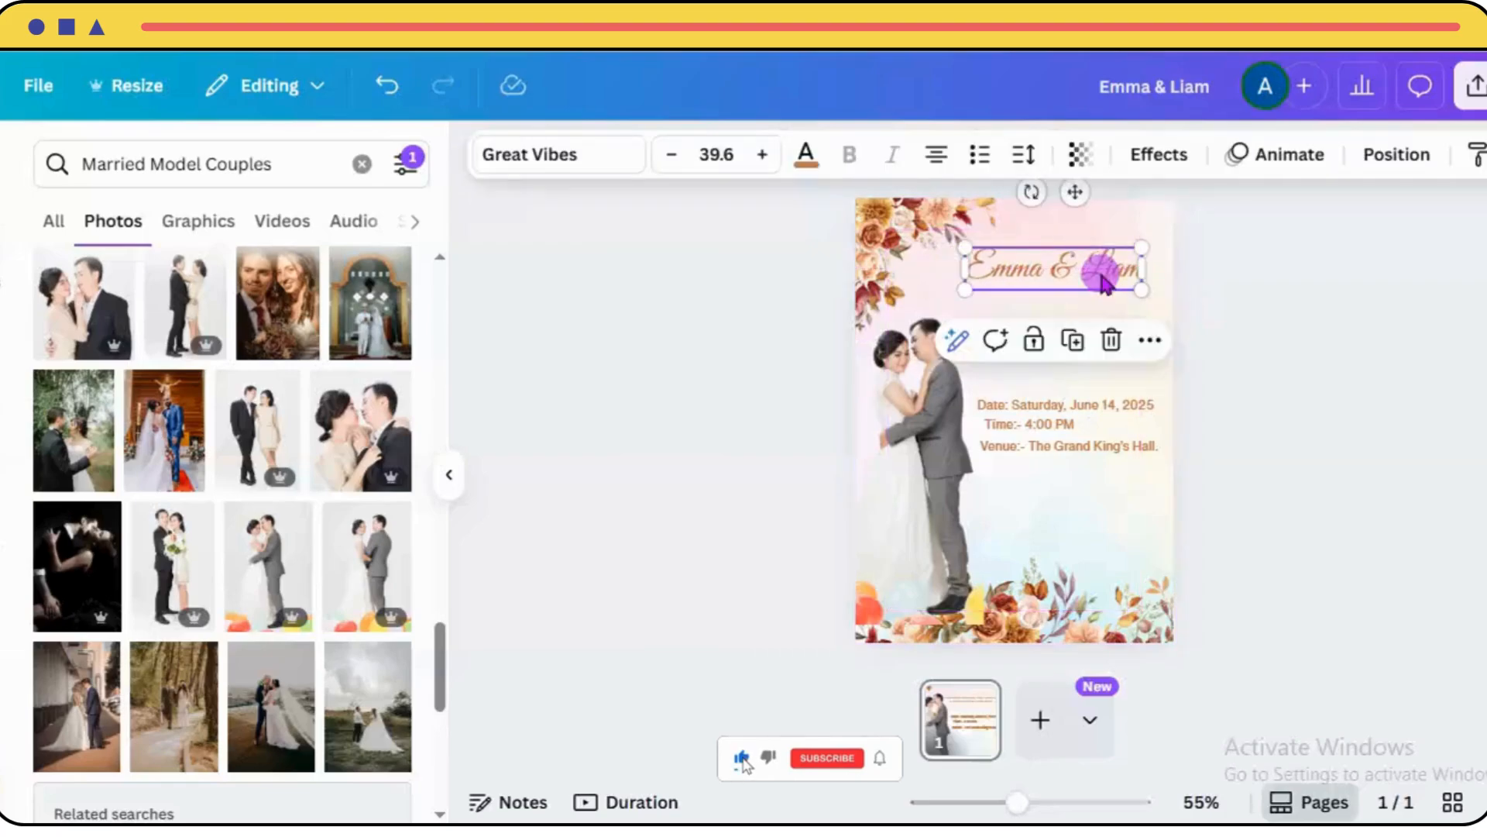
Search the elements for "Line border", limit the results to graphics and add the gold ornamental line.
left_click(362, 164)
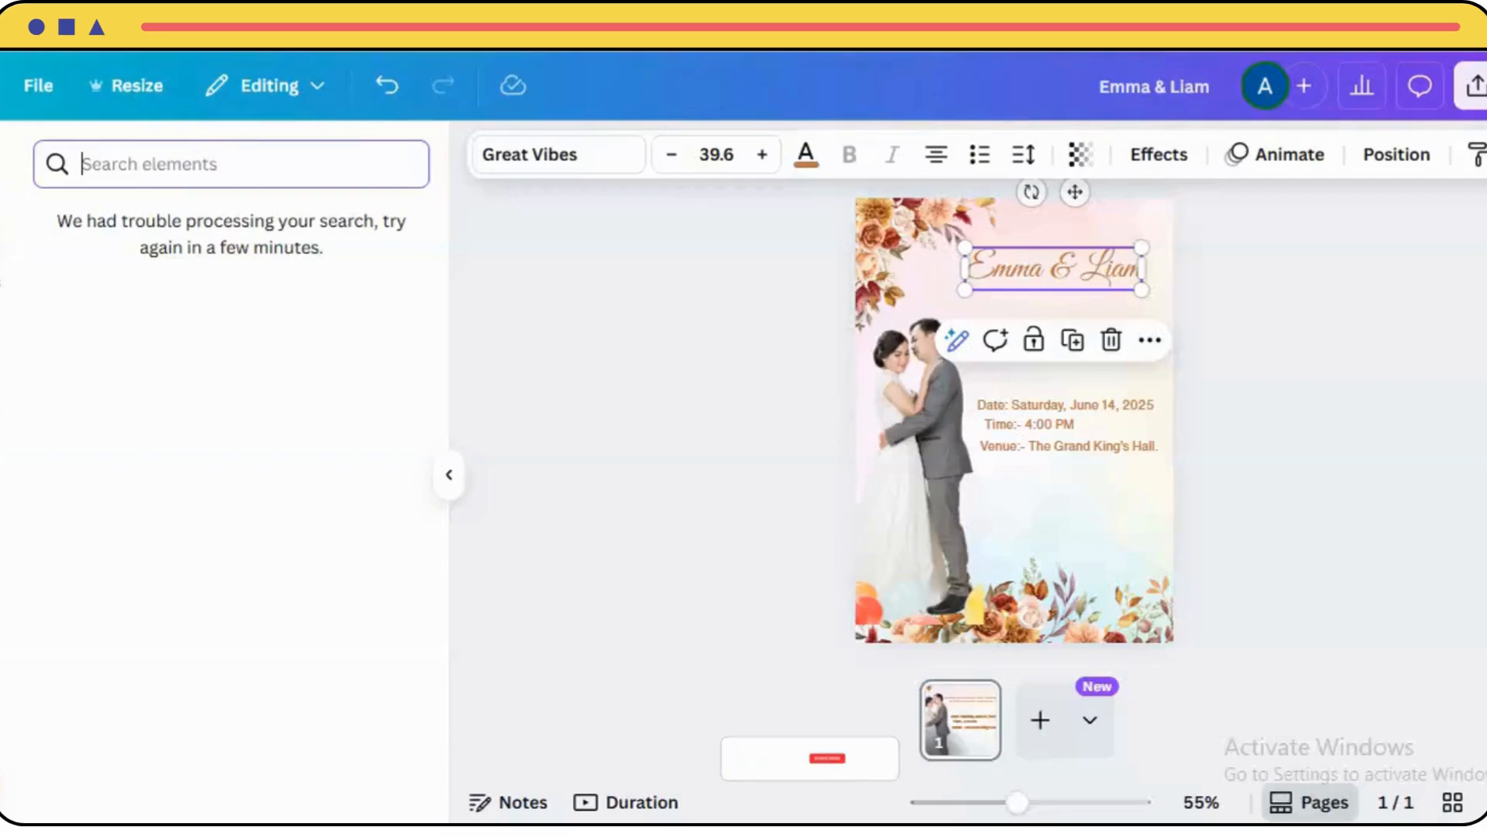
type("Line border")
key("Return")
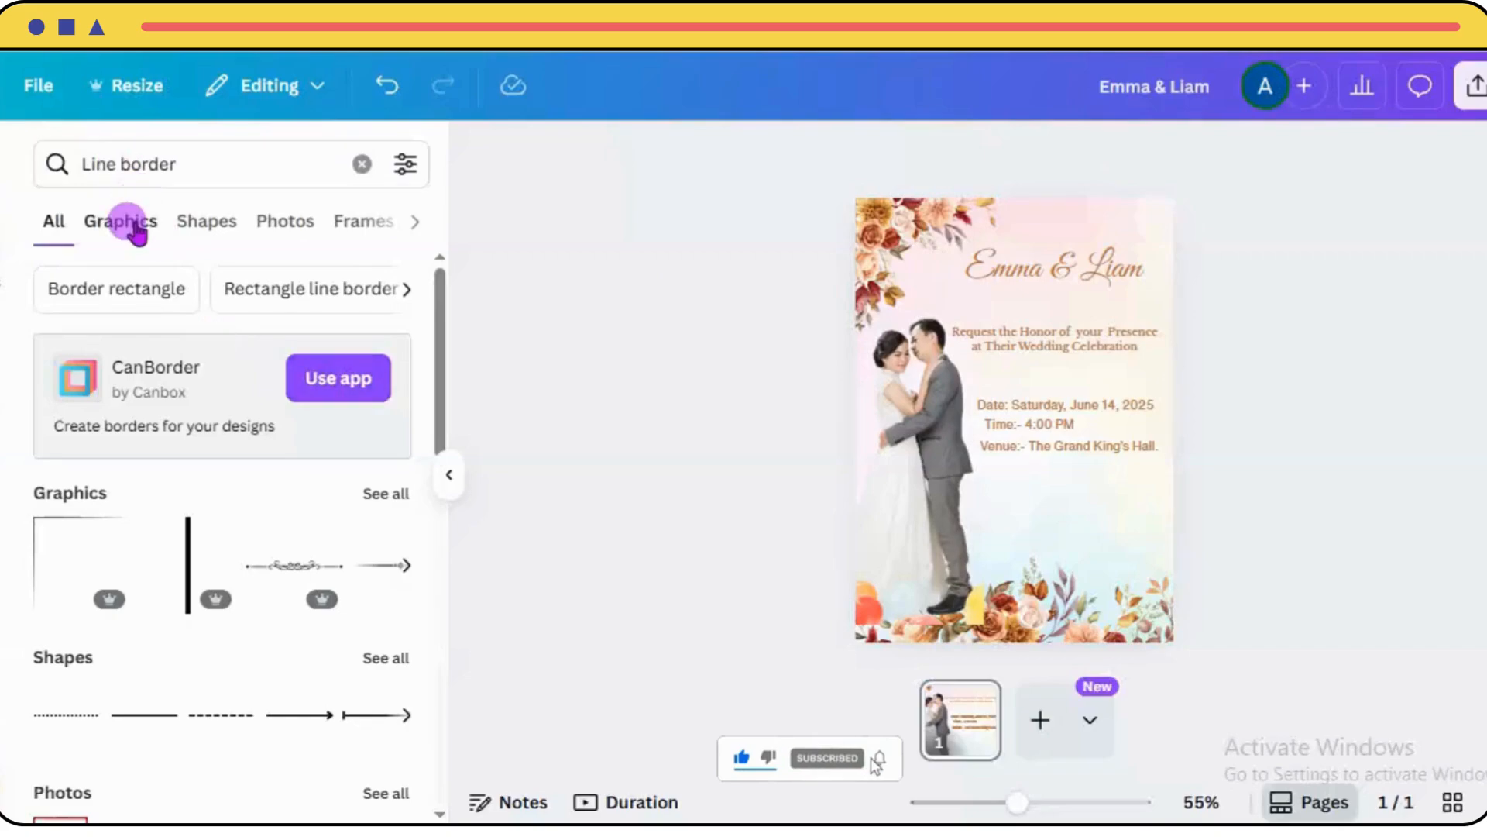
left_click(132, 222)
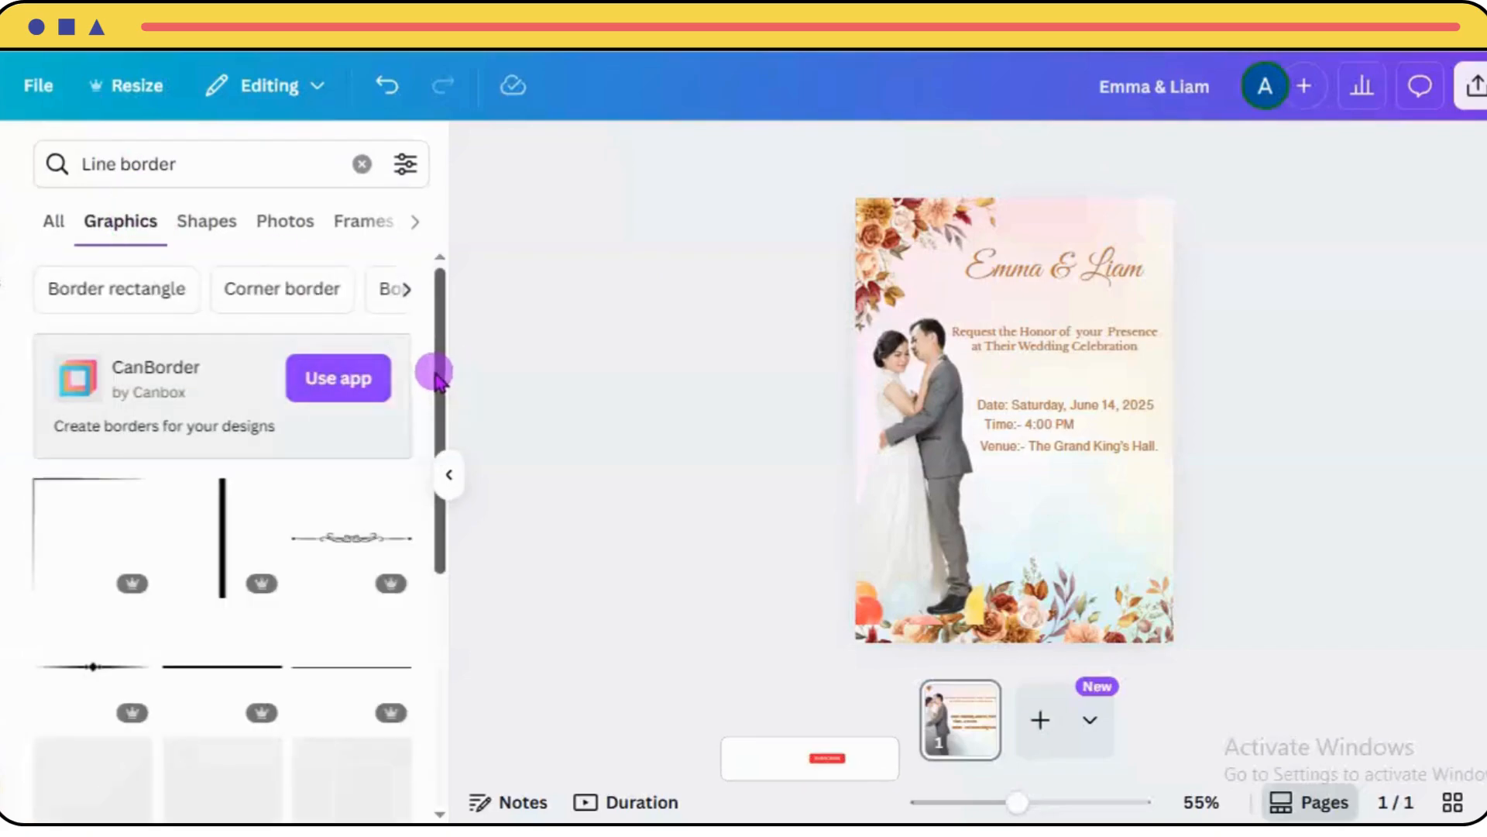
left_click_drag(437, 376, 441, 557)
mouse_move(382, 541)
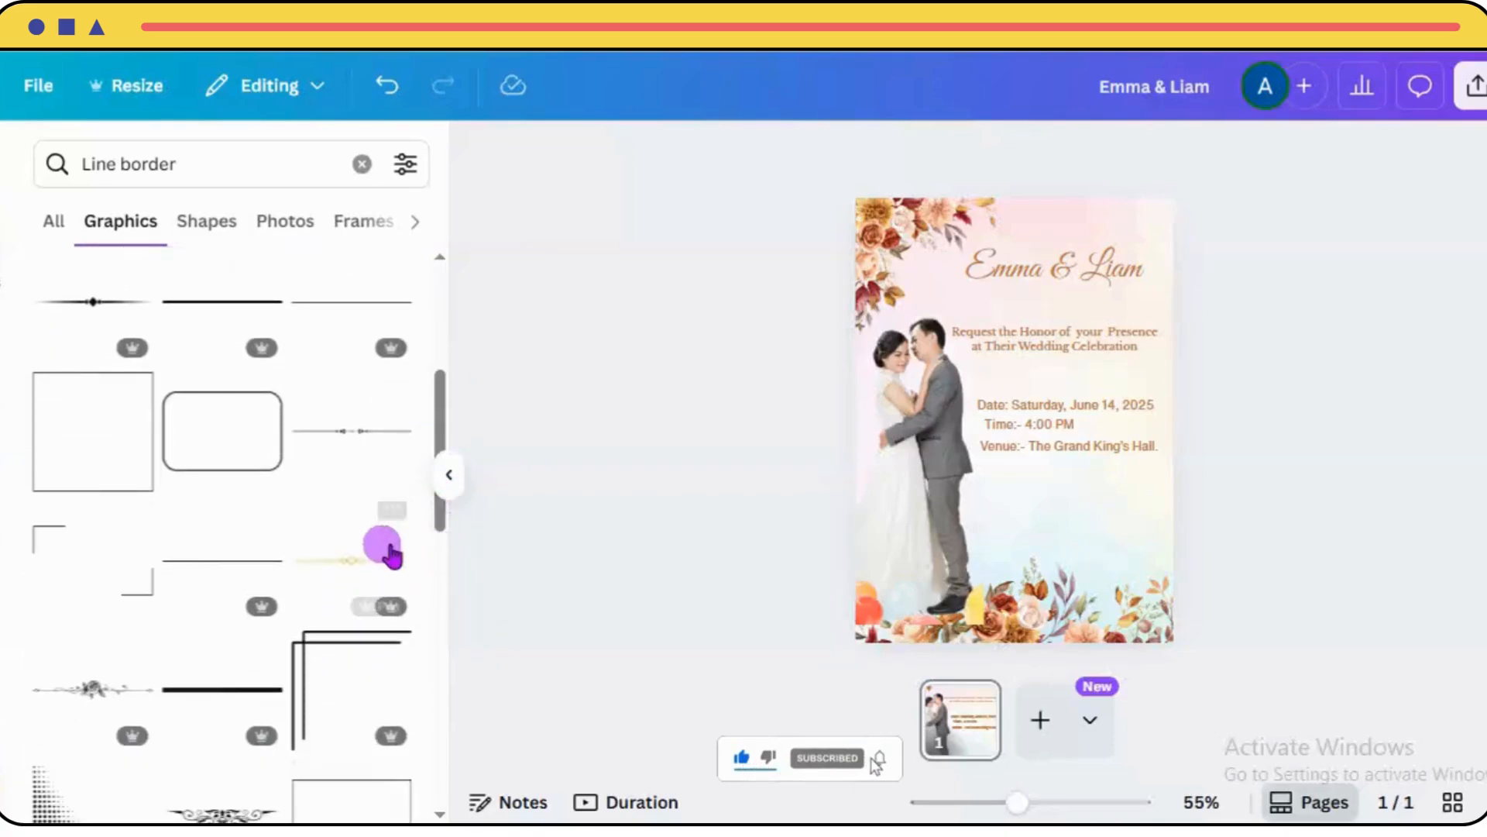
left_click(364, 566)
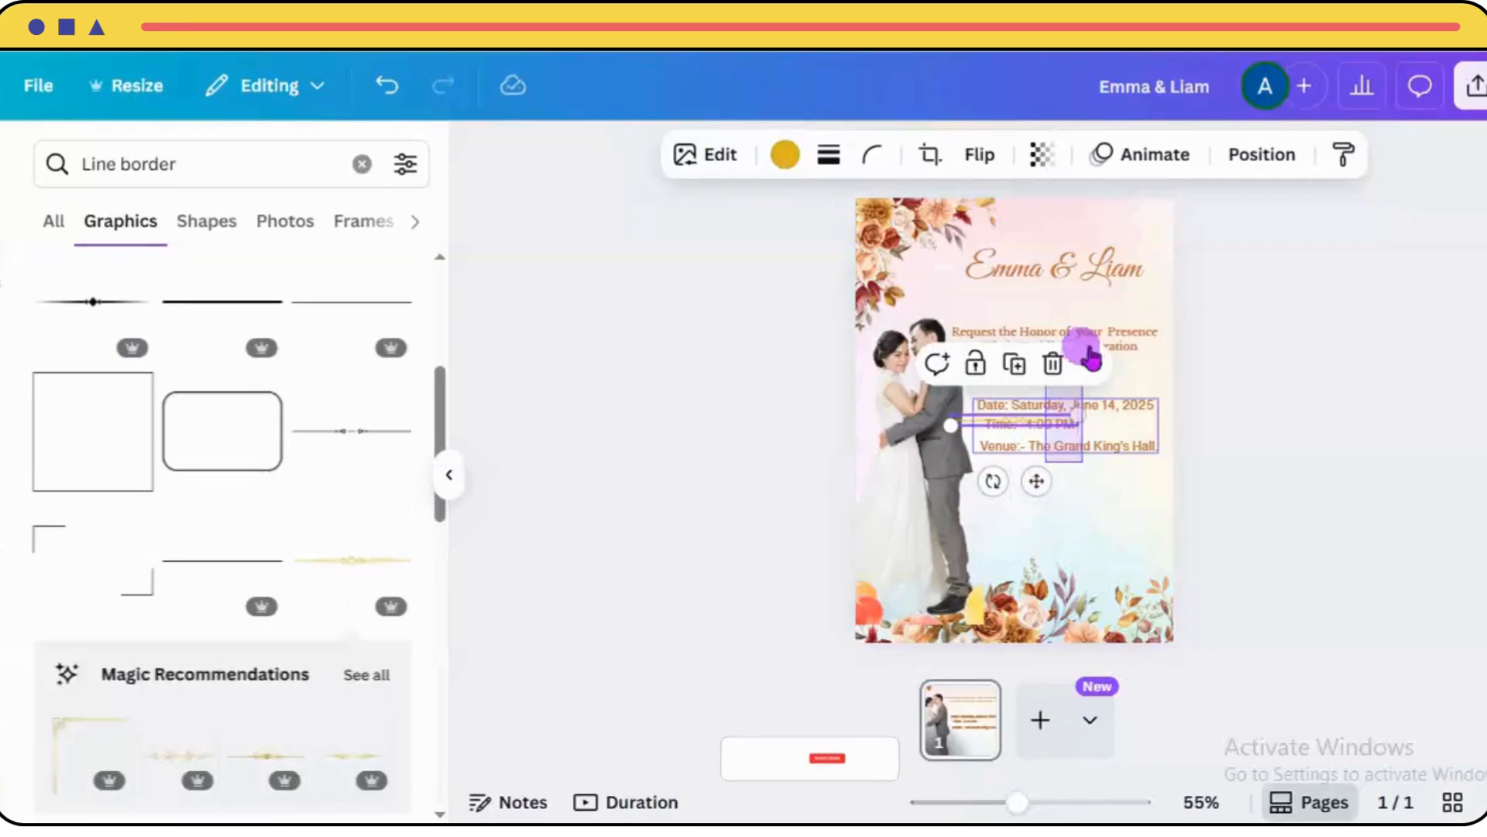
Move the grouped event details down, clear of the gold ornamental line.
left_click(1053, 431)
left_click(1298, 419)
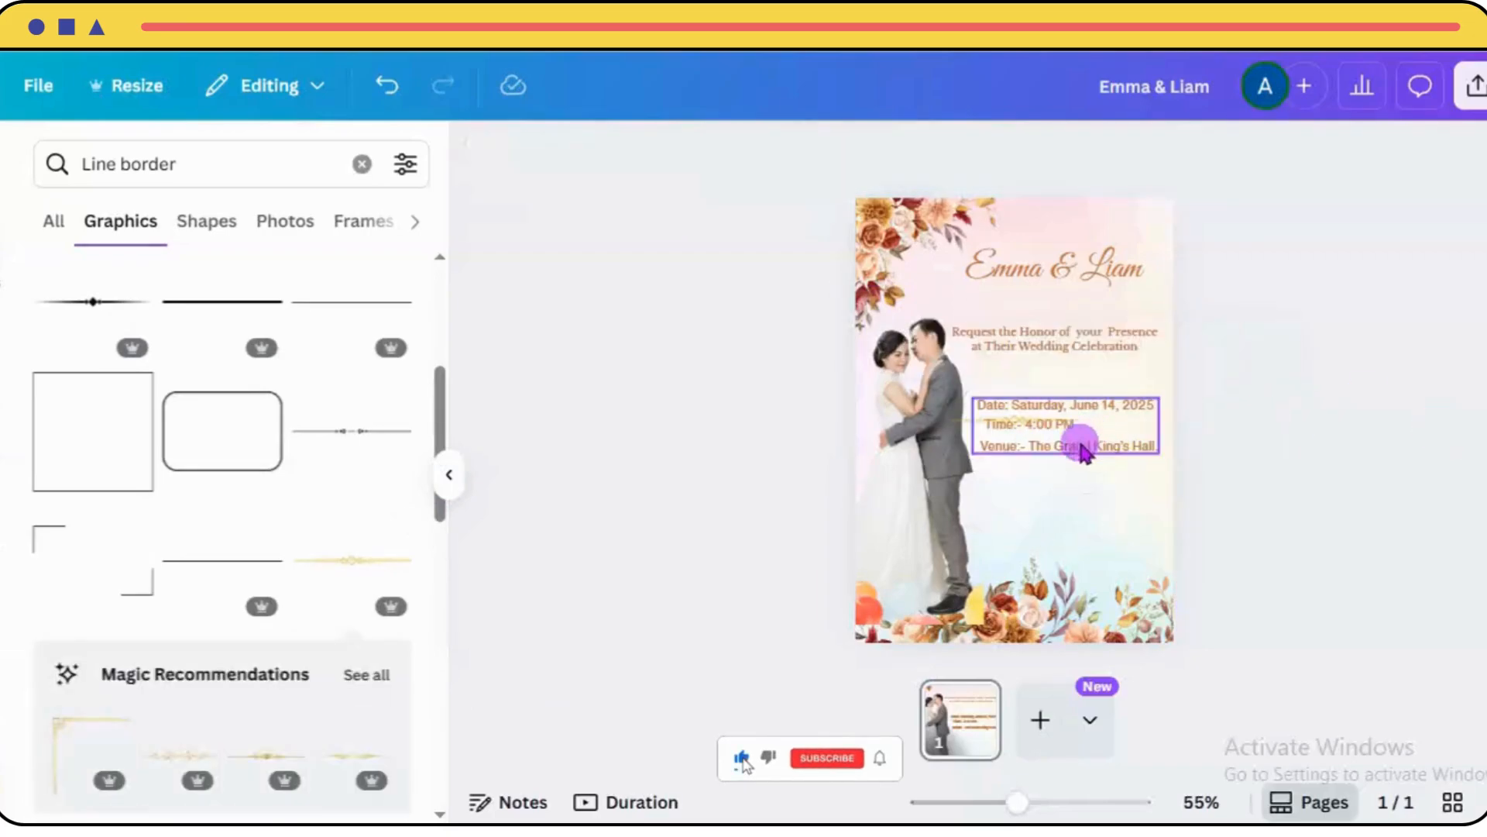
left_click(1019, 426)
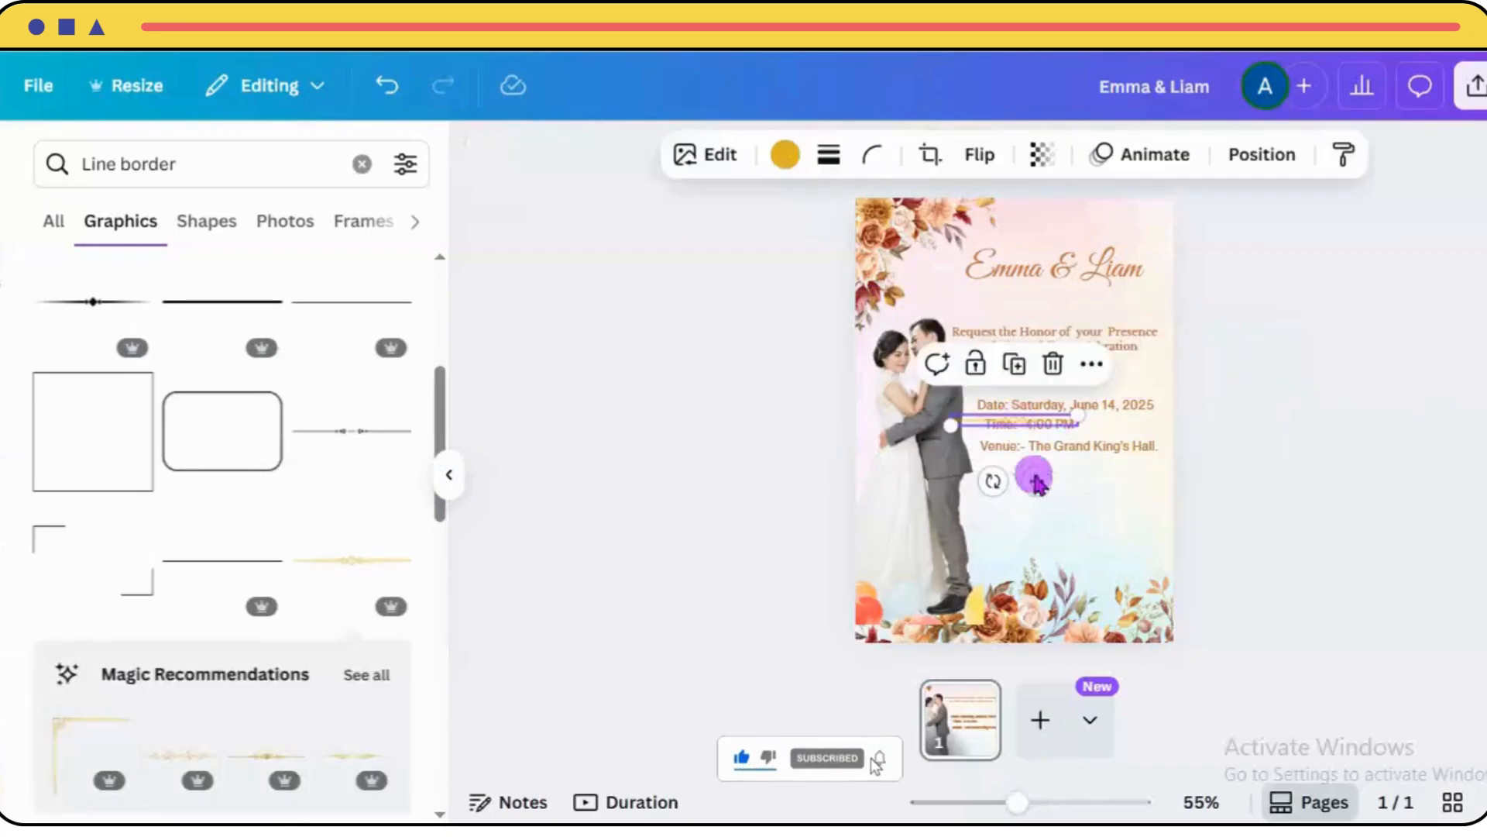
mouse_move(1038, 489)
left_mouse_down()
mouse_move(1056, 362)
mouse_move(1038, 512)
left_mouse_up()
left_click(1317, 325)
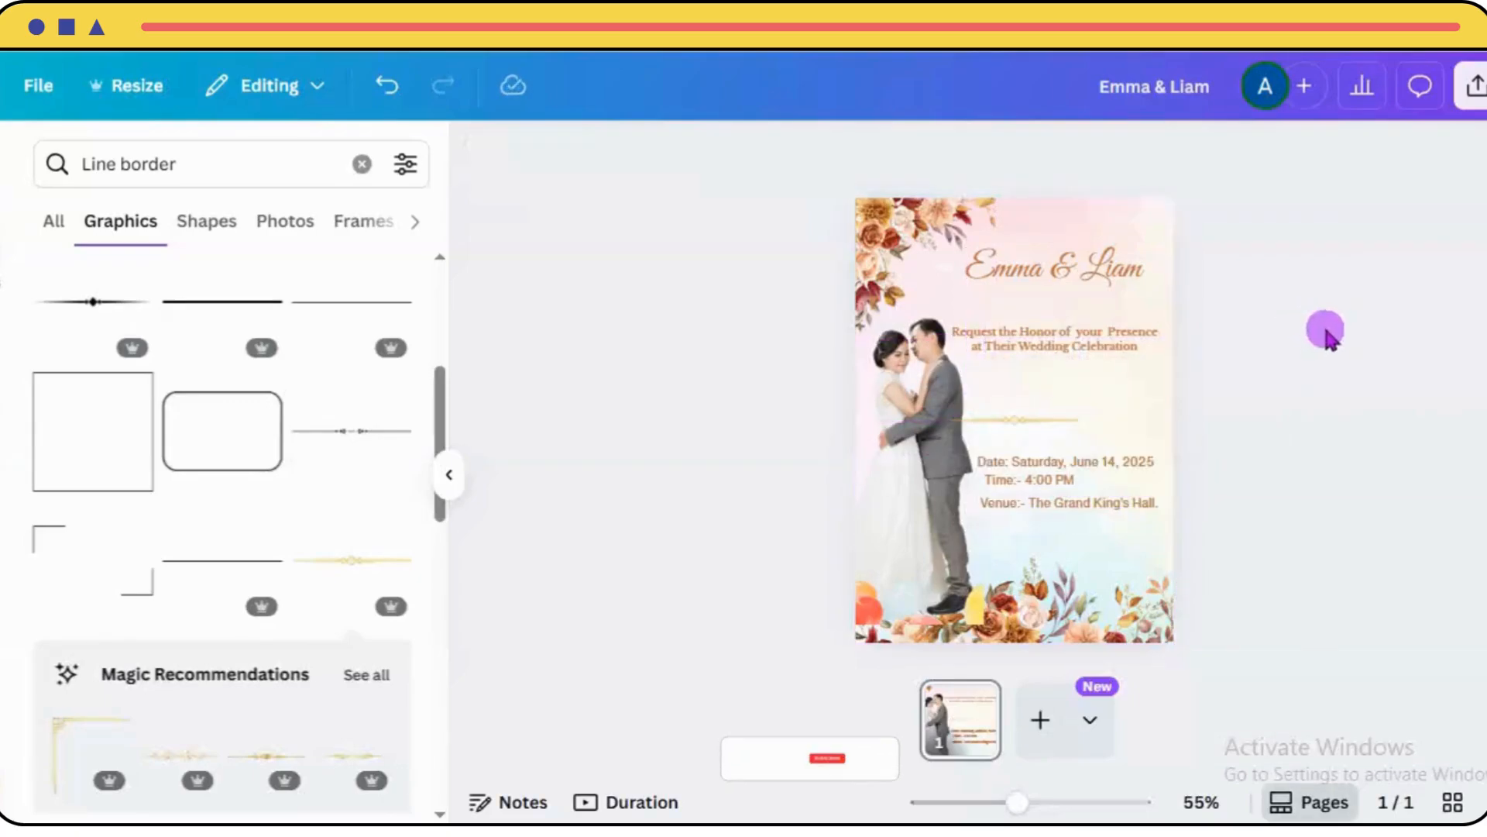
Move the gold ornamental line up and centre it directly beneath the couple's names.
left_click_drag(1042, 423, 1082, 358)
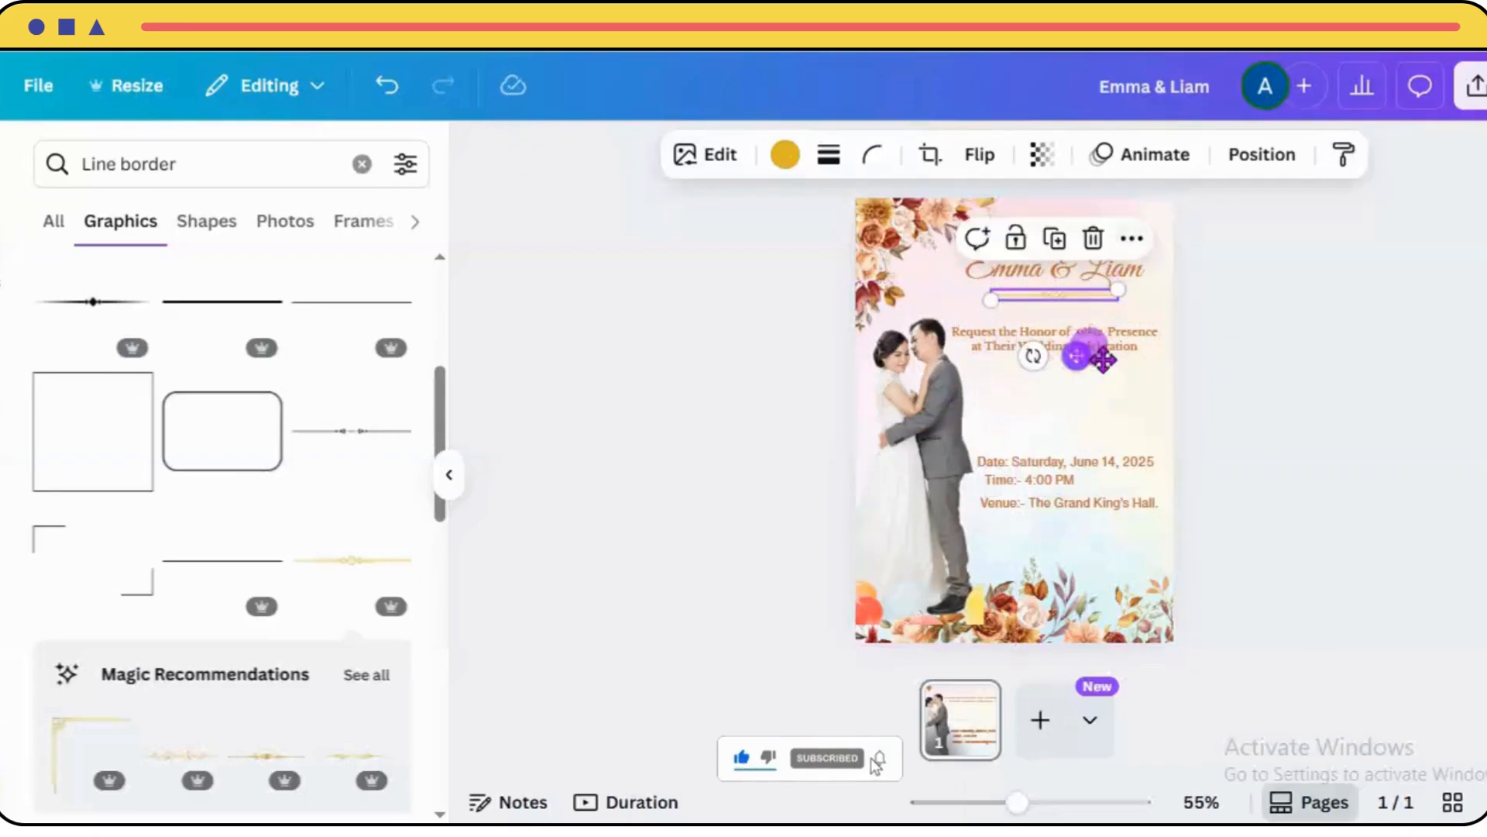
left_click(1078, 485)
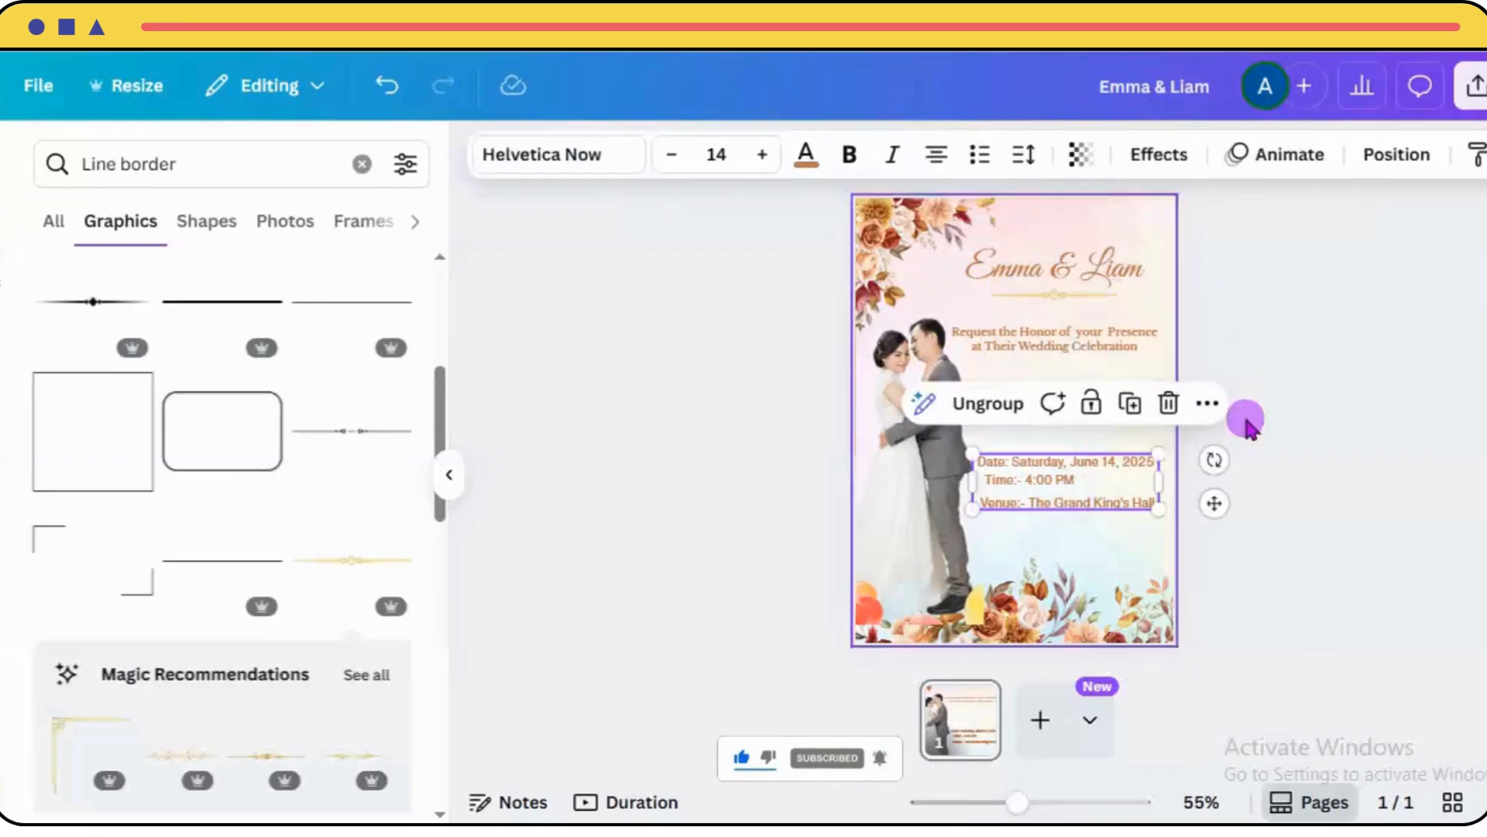
left_click(1344, 443)
Move the wedding request text lower beneath the gold line and set its font size to 13.
left_click_drag(1105, 348, 1106, 372)
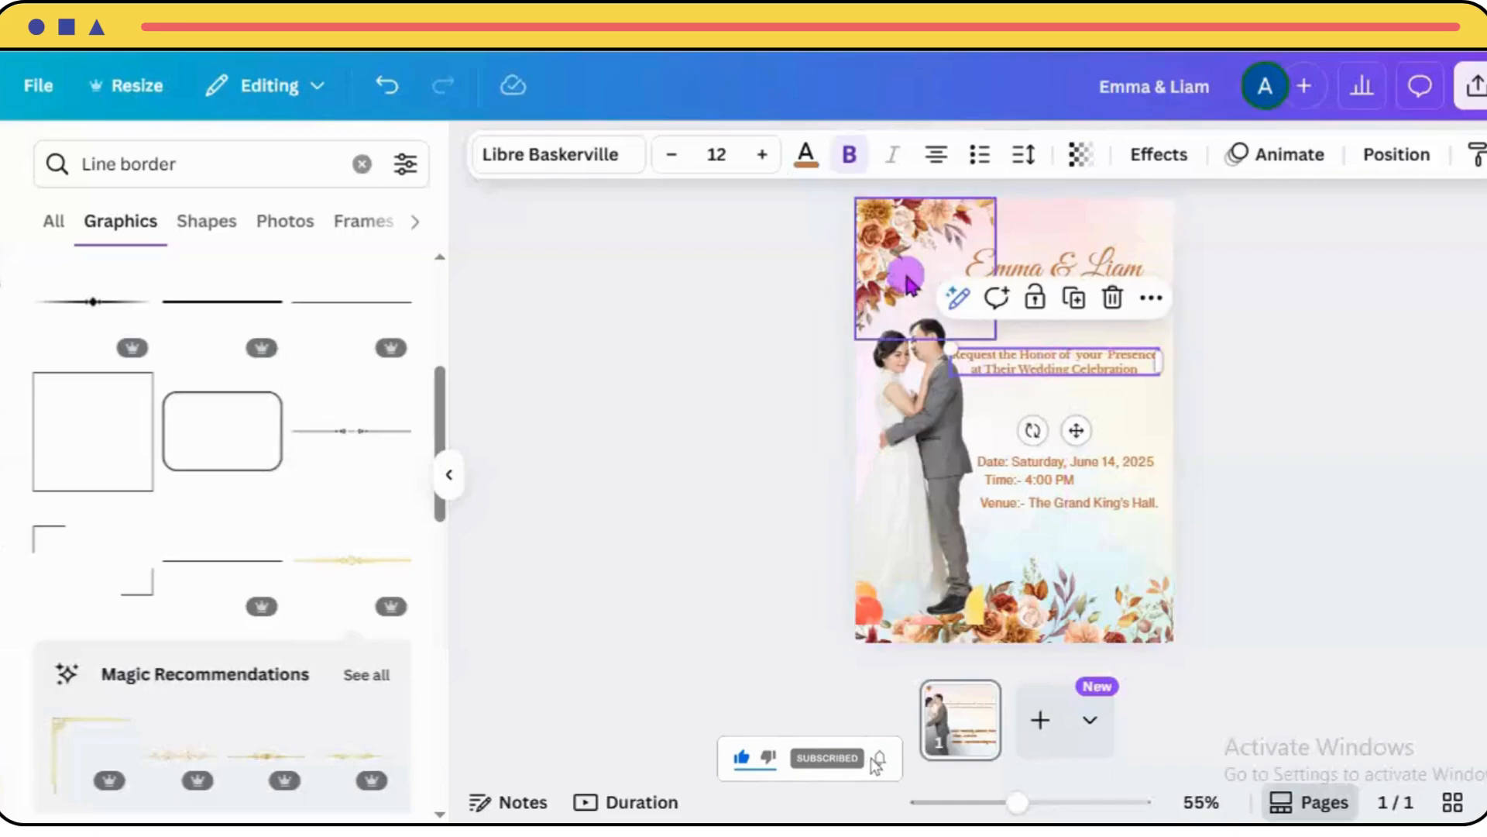
left_click(762, 156)
left_click(762, 156)
left_click(763, 156)
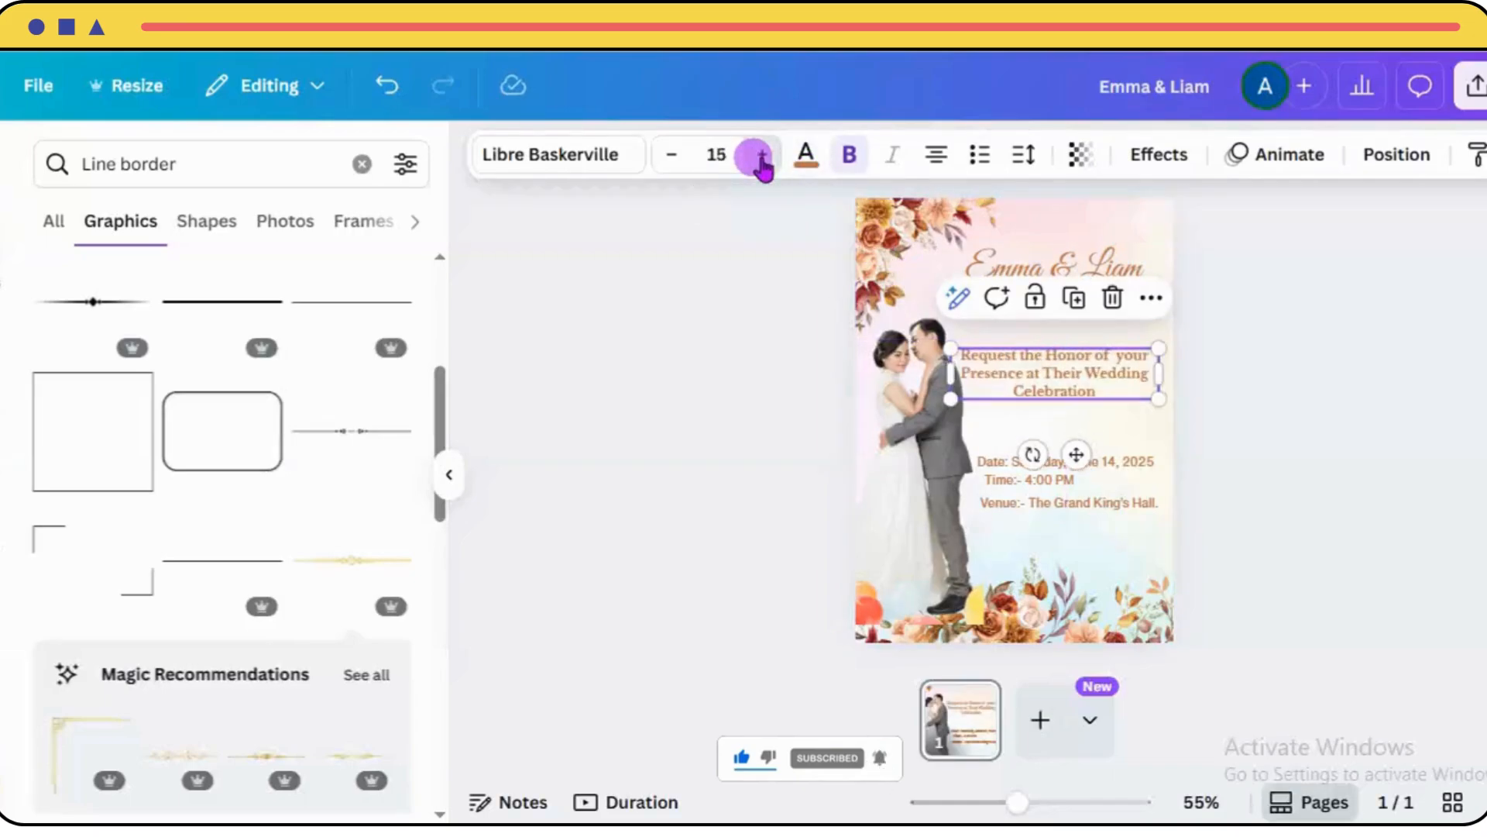
left_click(762, 155)
left_click(671, 155)
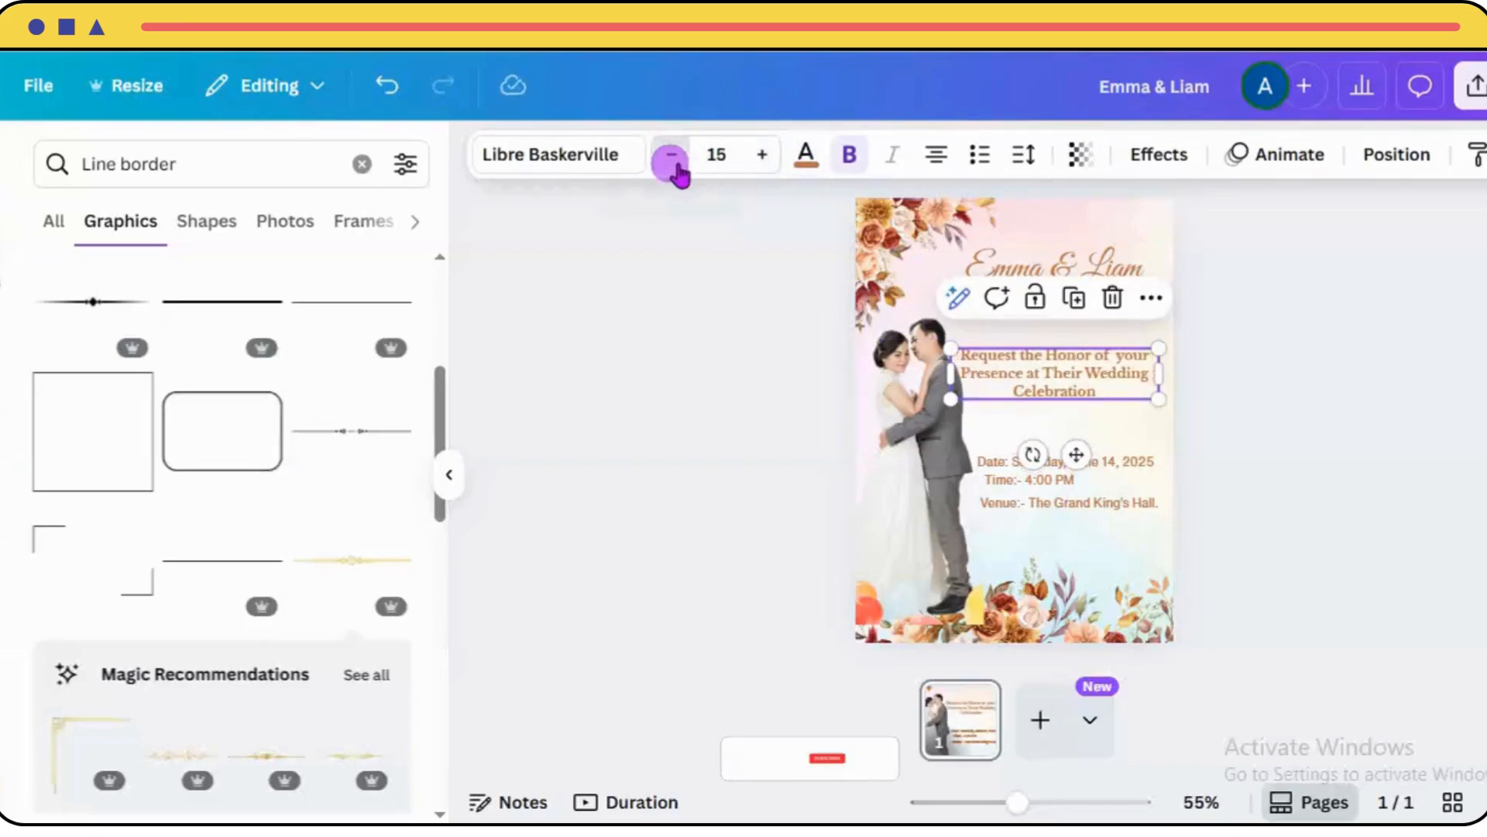
left_click(672, 155)
left_click(672, 155)
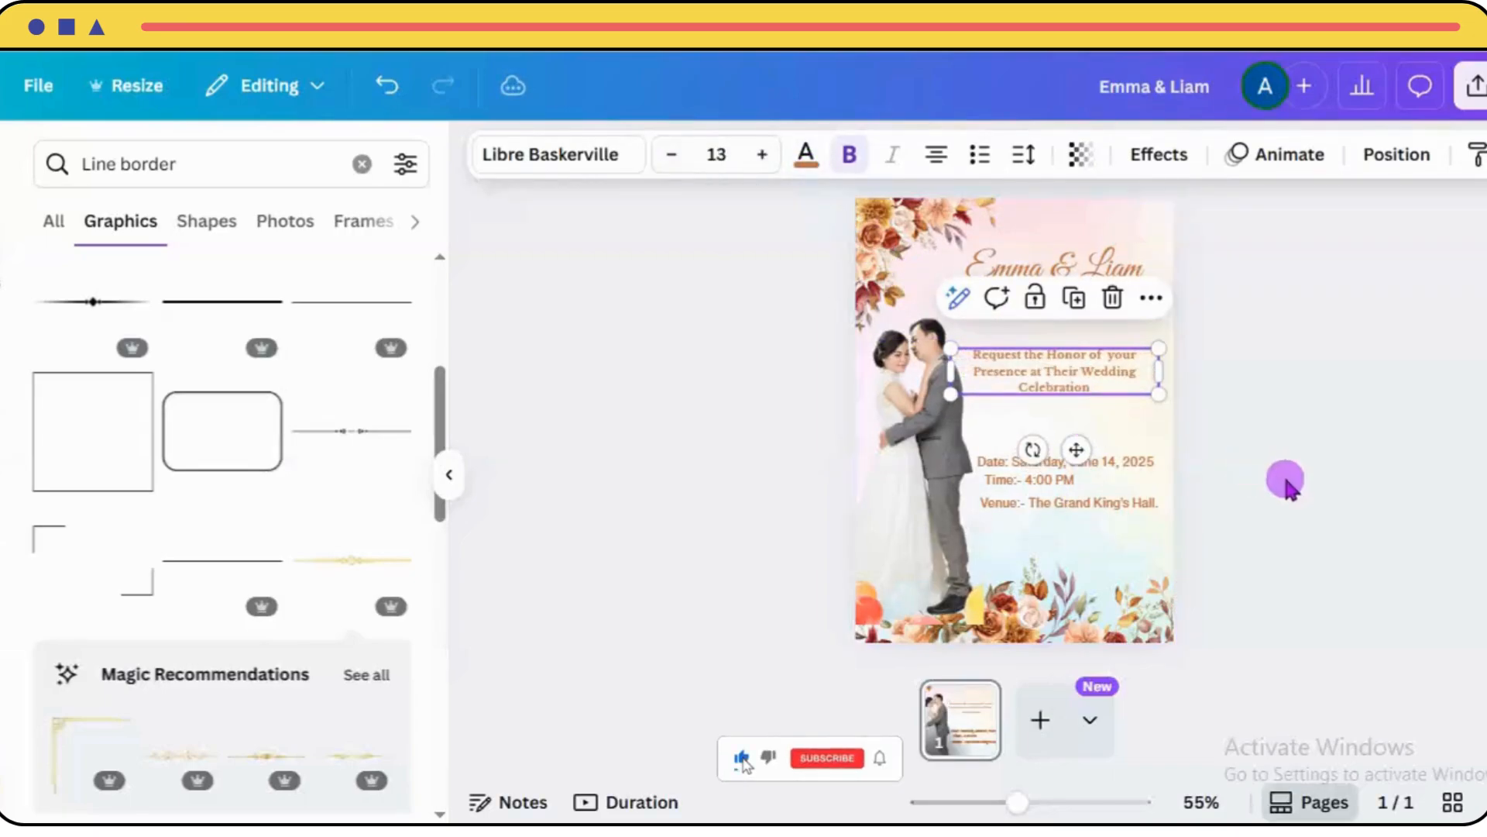
left_click(1185, 425)
left_click(1063, 377)
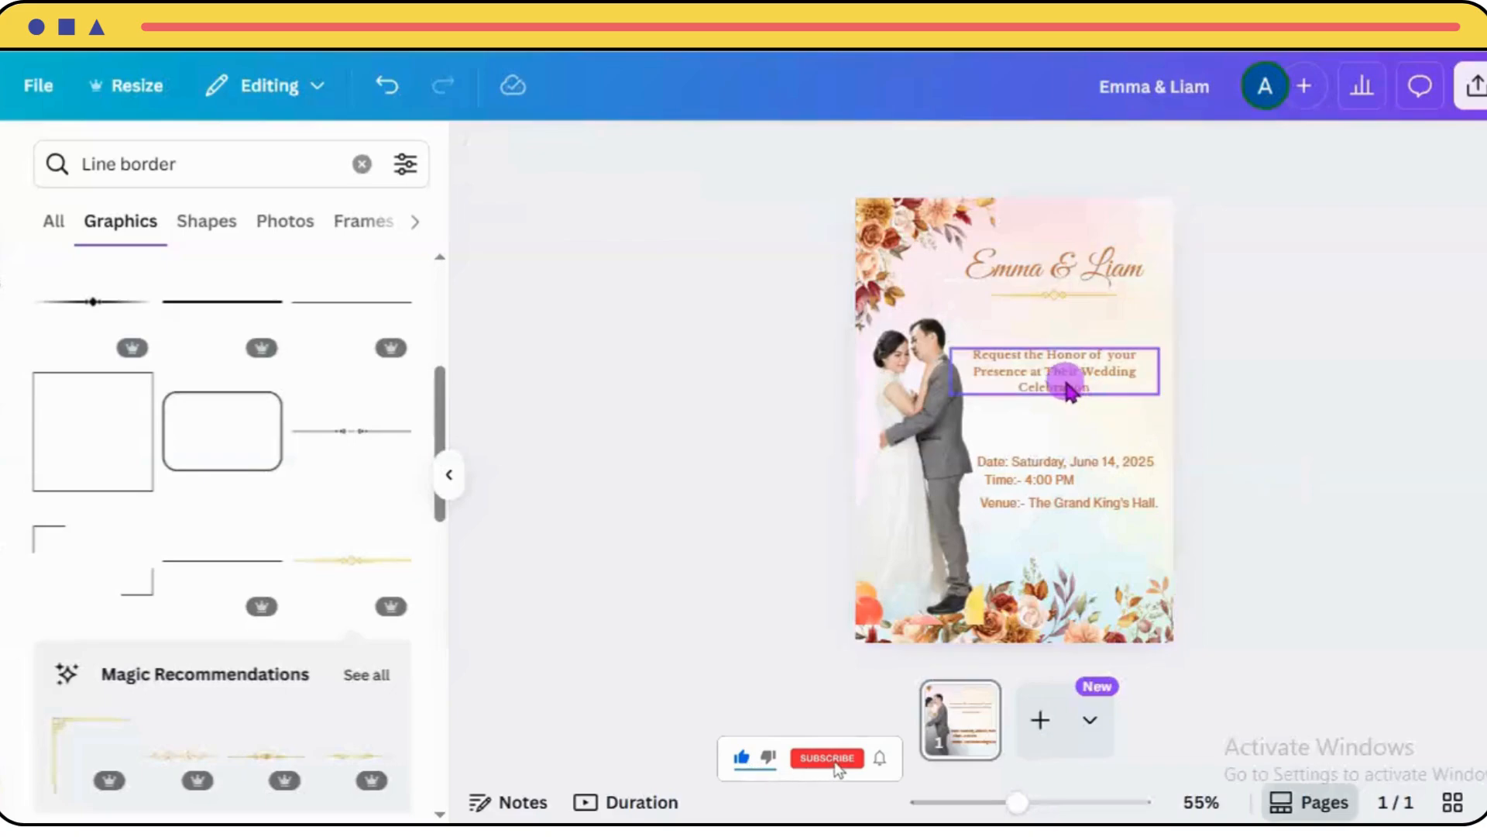
left_click(1213, 383)
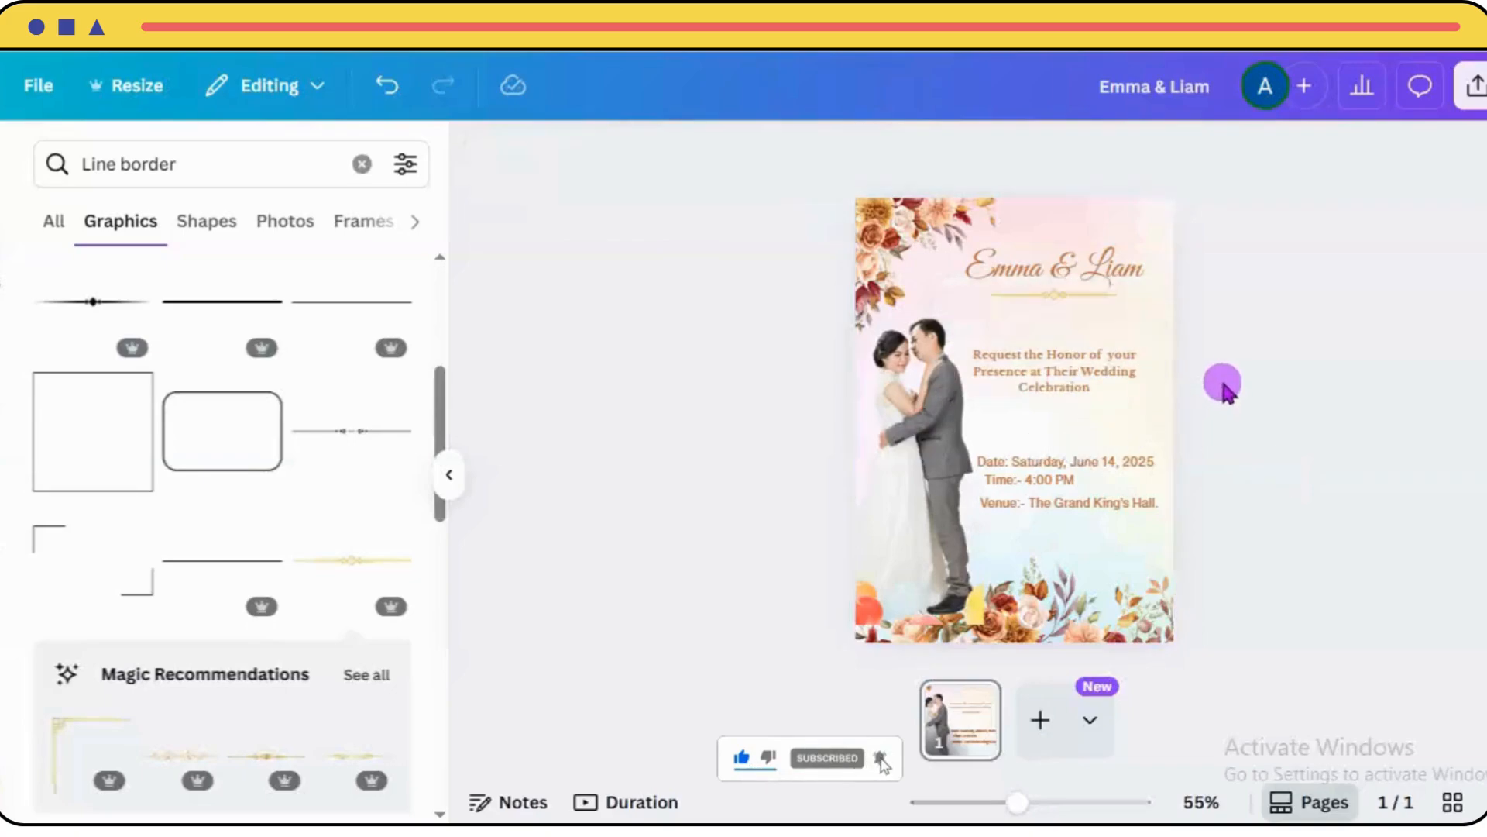
Move the ornamental line further down to leave room beneath the couple's names.
left_click(1061, 297)
left_click_drag(1075, 354, 1075, 372)
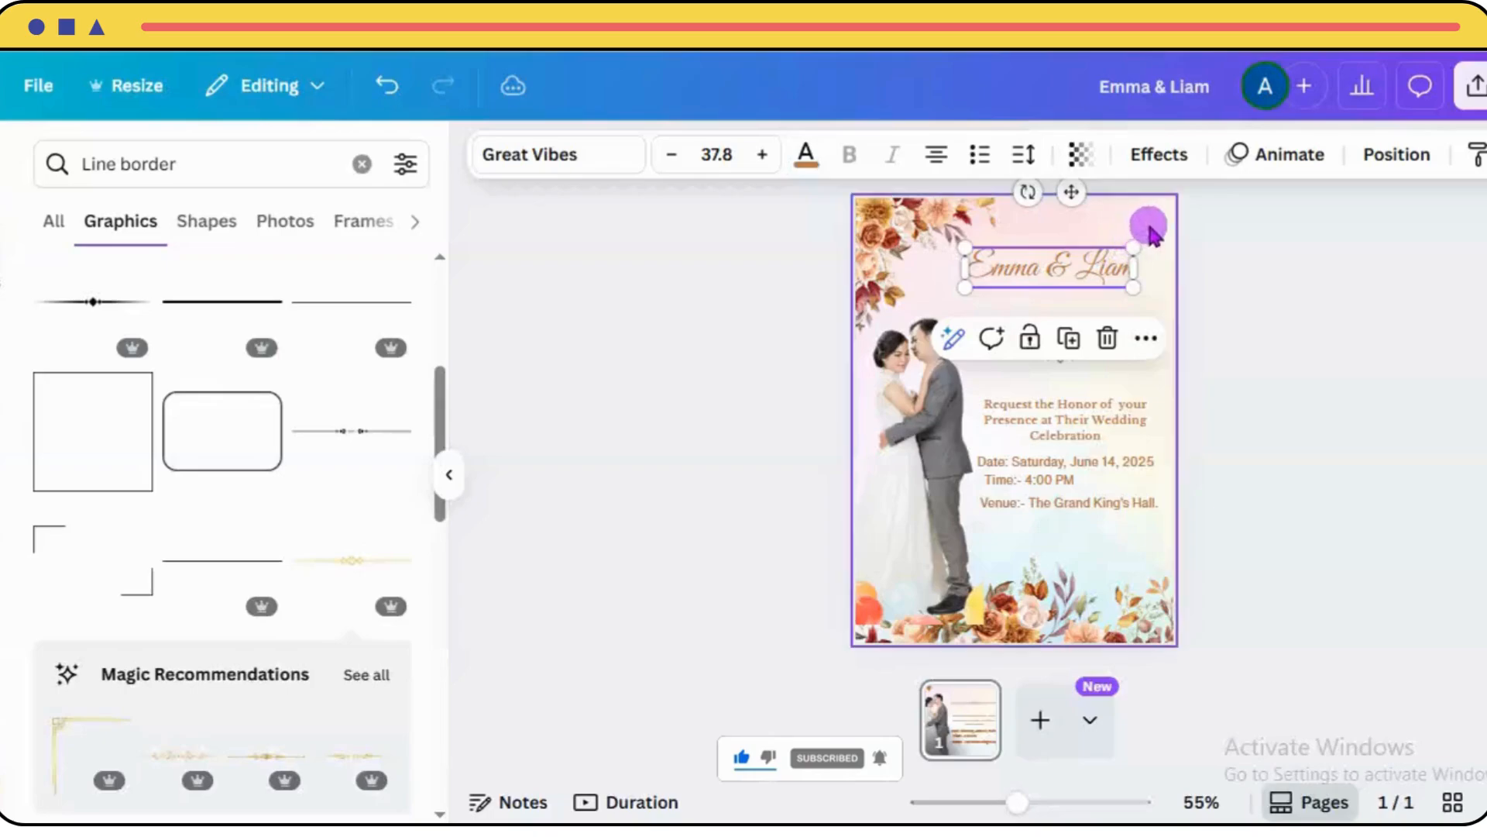
left_click(1152, 231)
Duplicate the couple's names text and place the copy below the original, just above the ornamental line.
left_click(1084, 263)
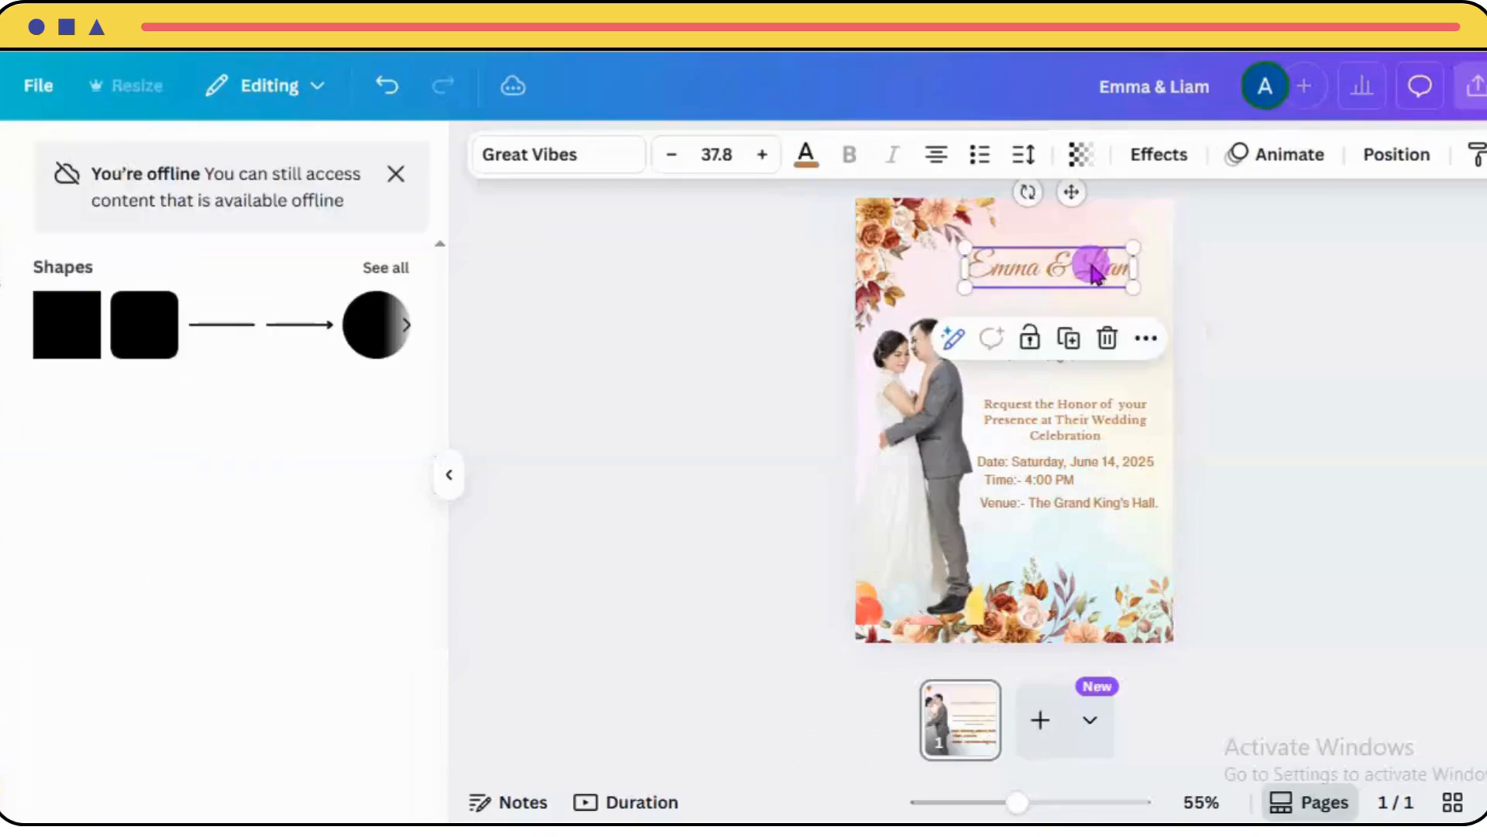
left_click(1069, 339)
left_click_drag(1096, 282, 1100, 325)
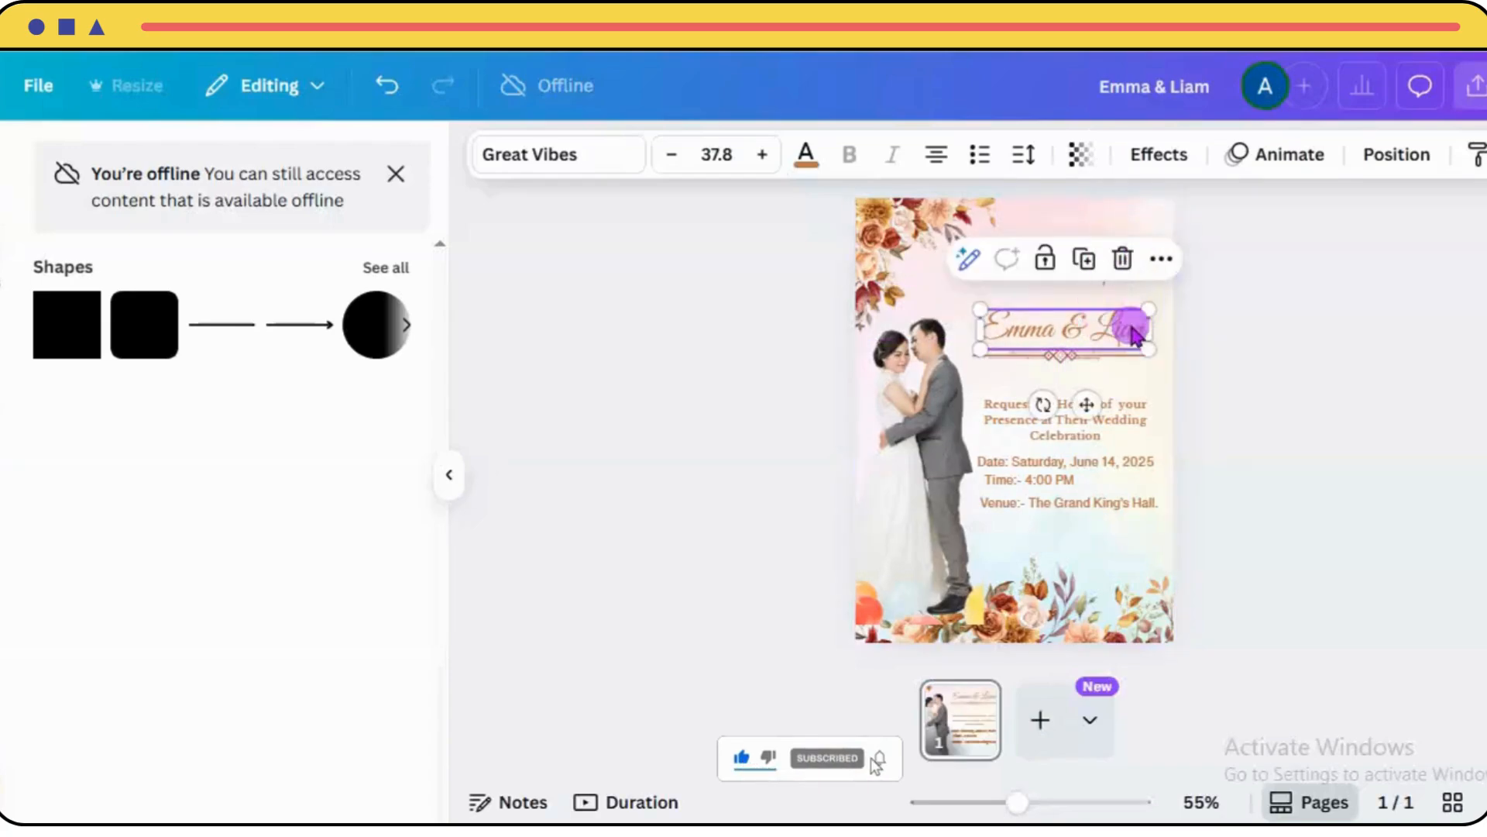
left_click(1144, 281)
left_click(1120, 273)
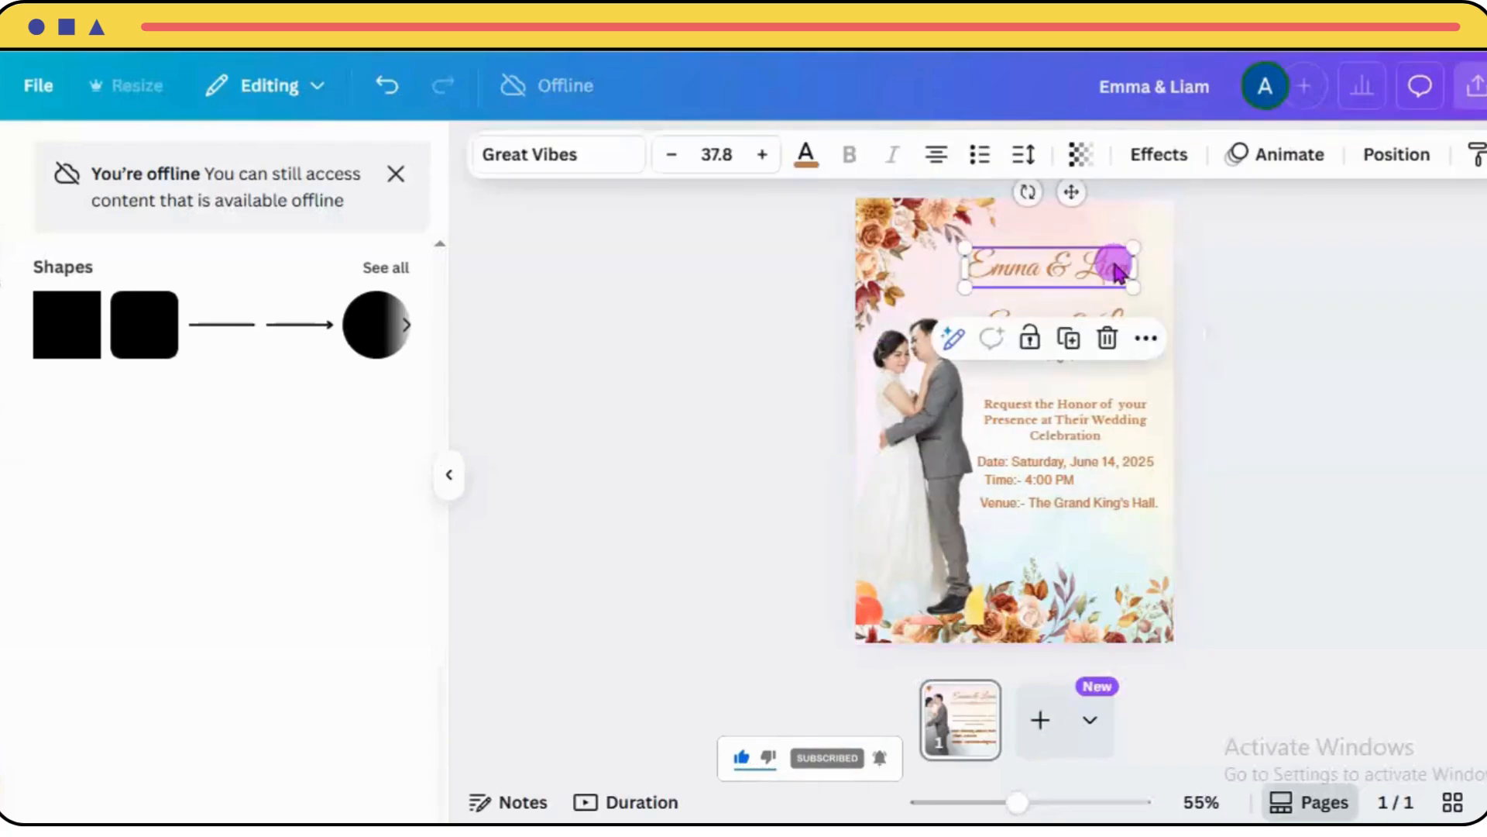
Shorten the upper couple's names text so that it contains only the bride's first name.
double_click(1114, 265)
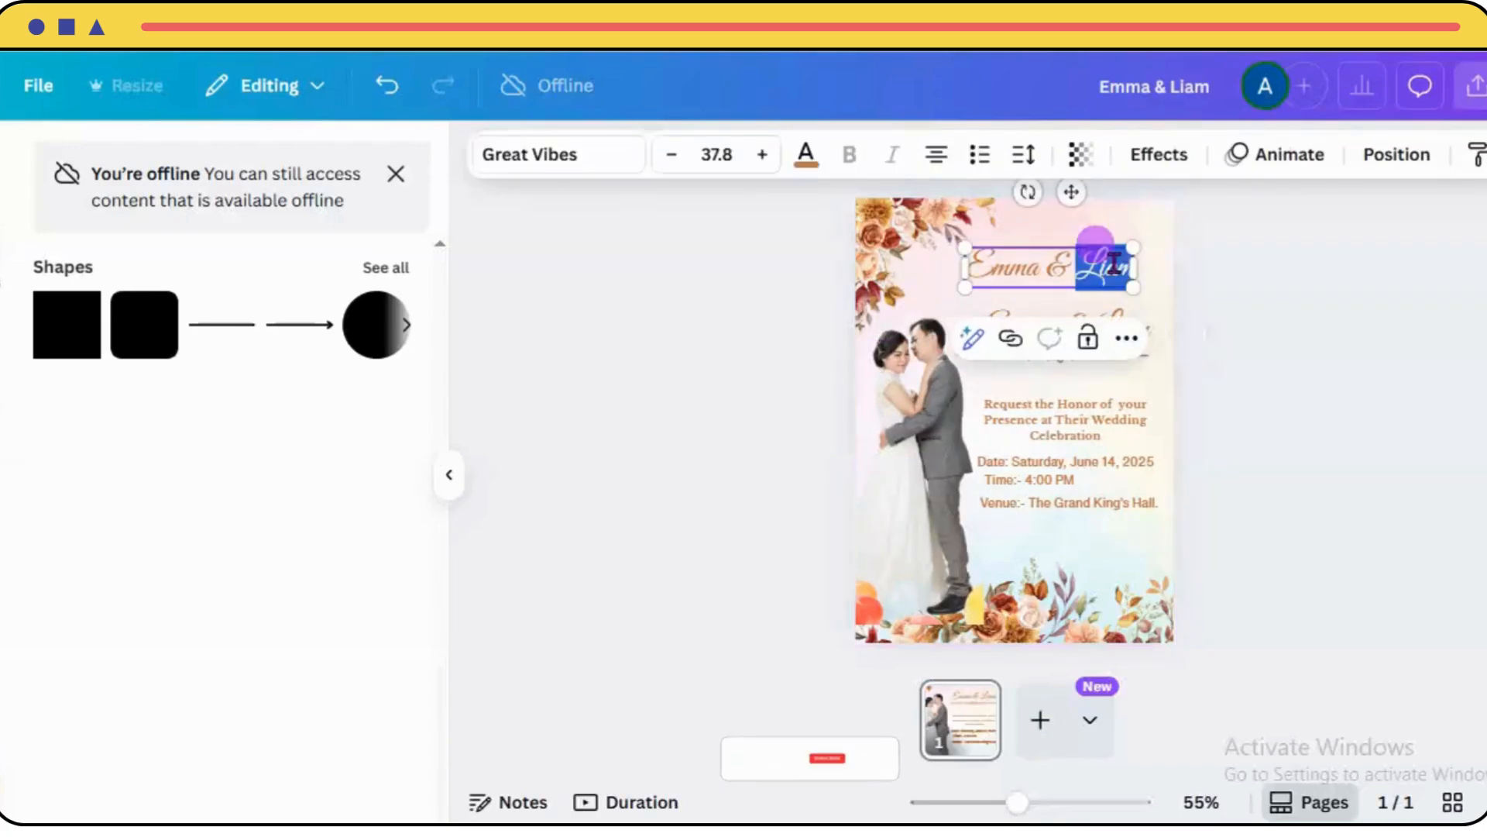
key("BackSpace")
key("BackSpace")
key("BackSpace")
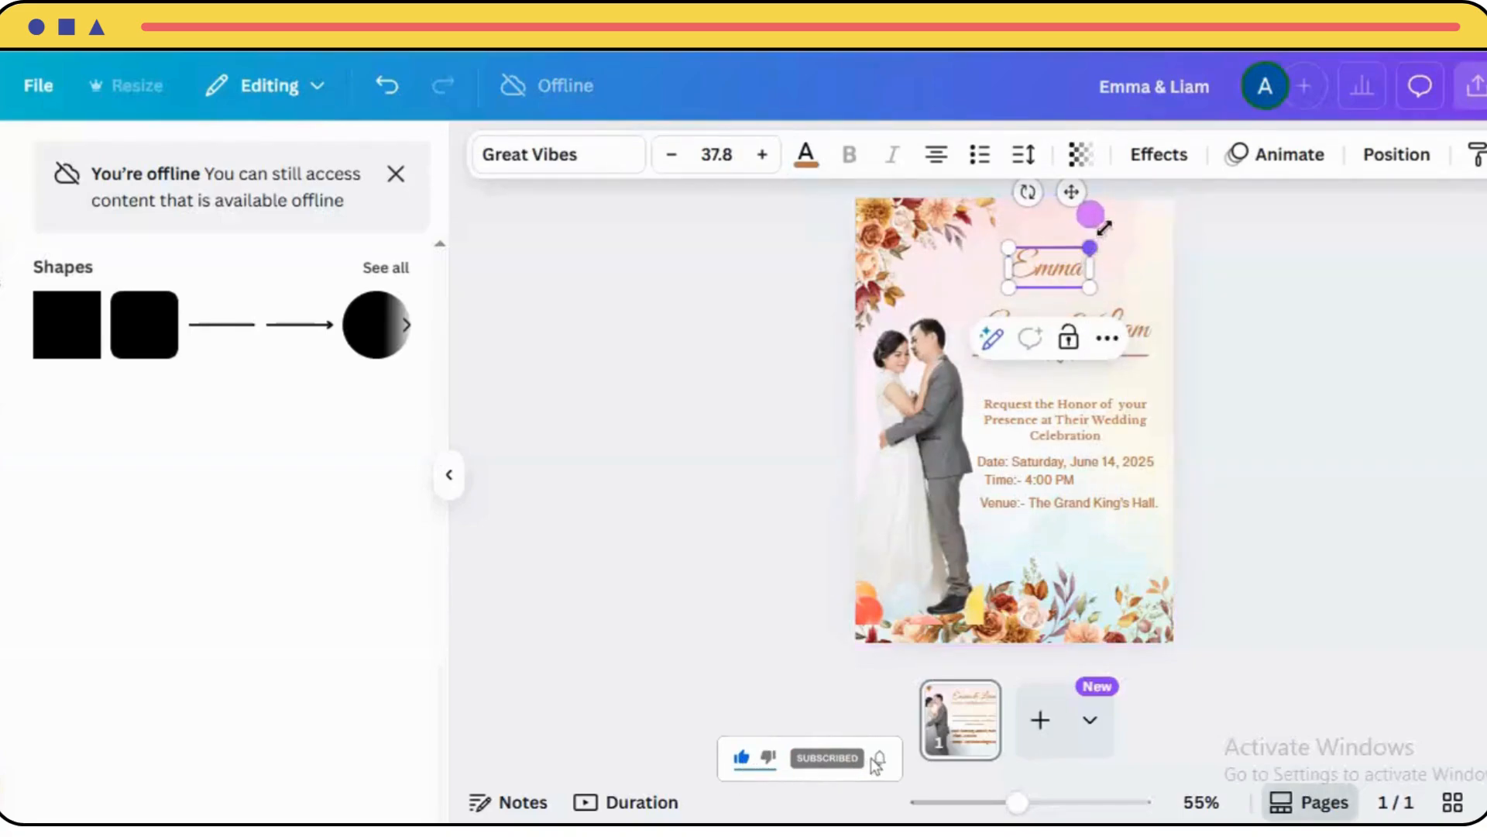
Enlarge the bride's name and set its font size to 65.
left_click_drag(1103, 226, 1134, 213)
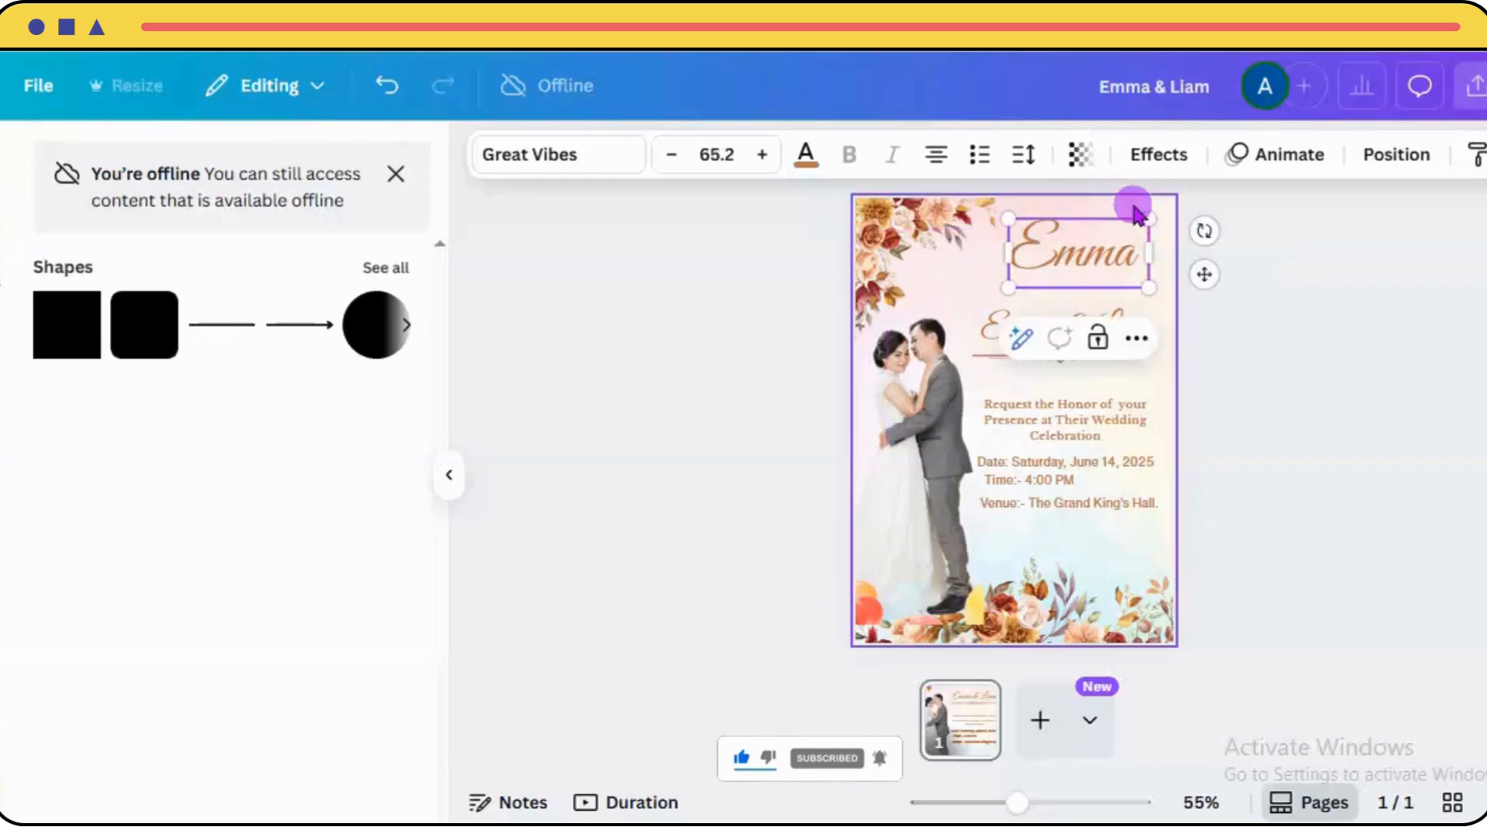
left_click(1024, 262)
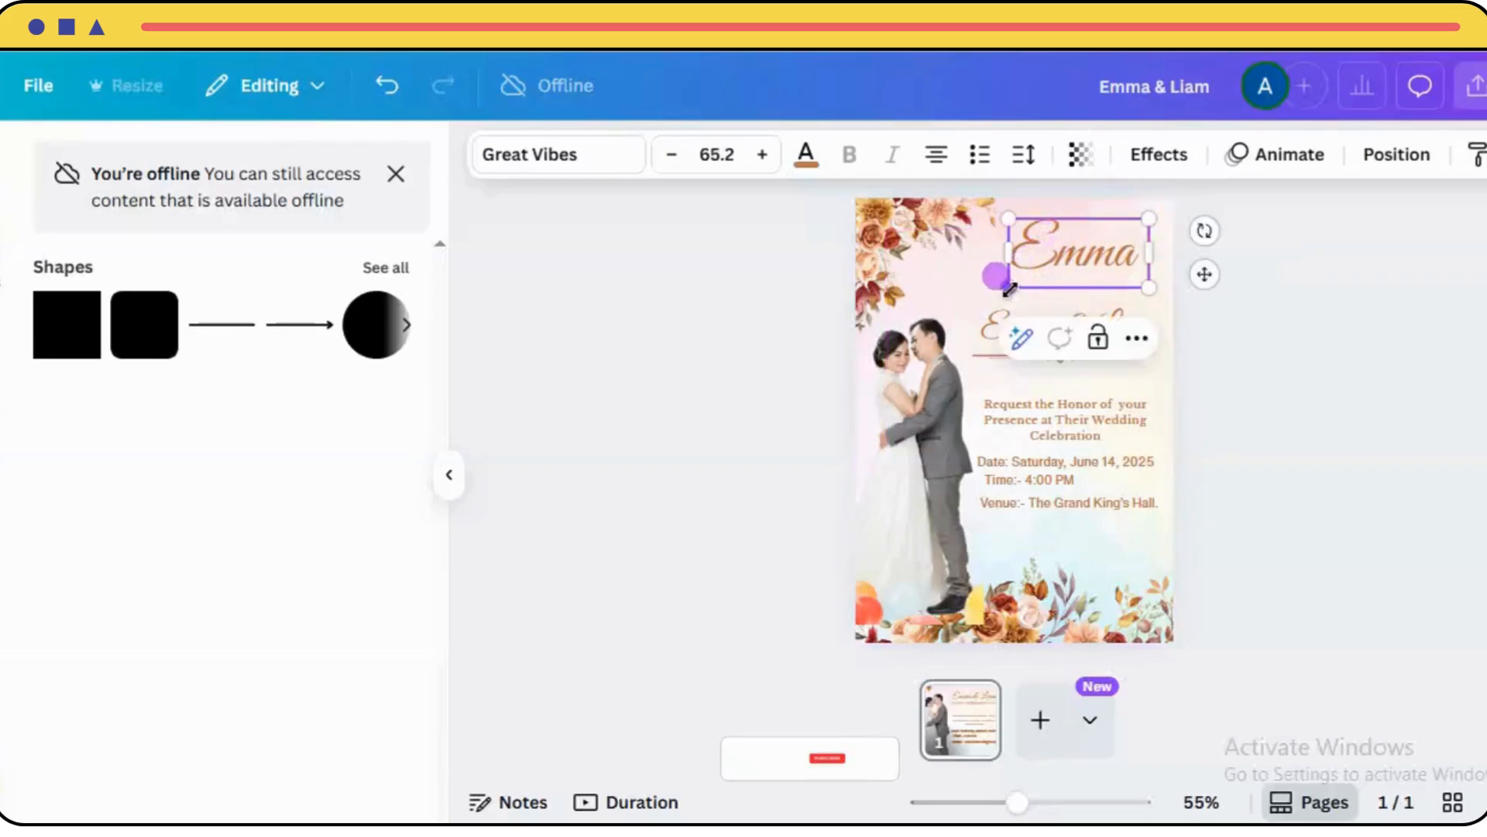
left_click(724, 154)
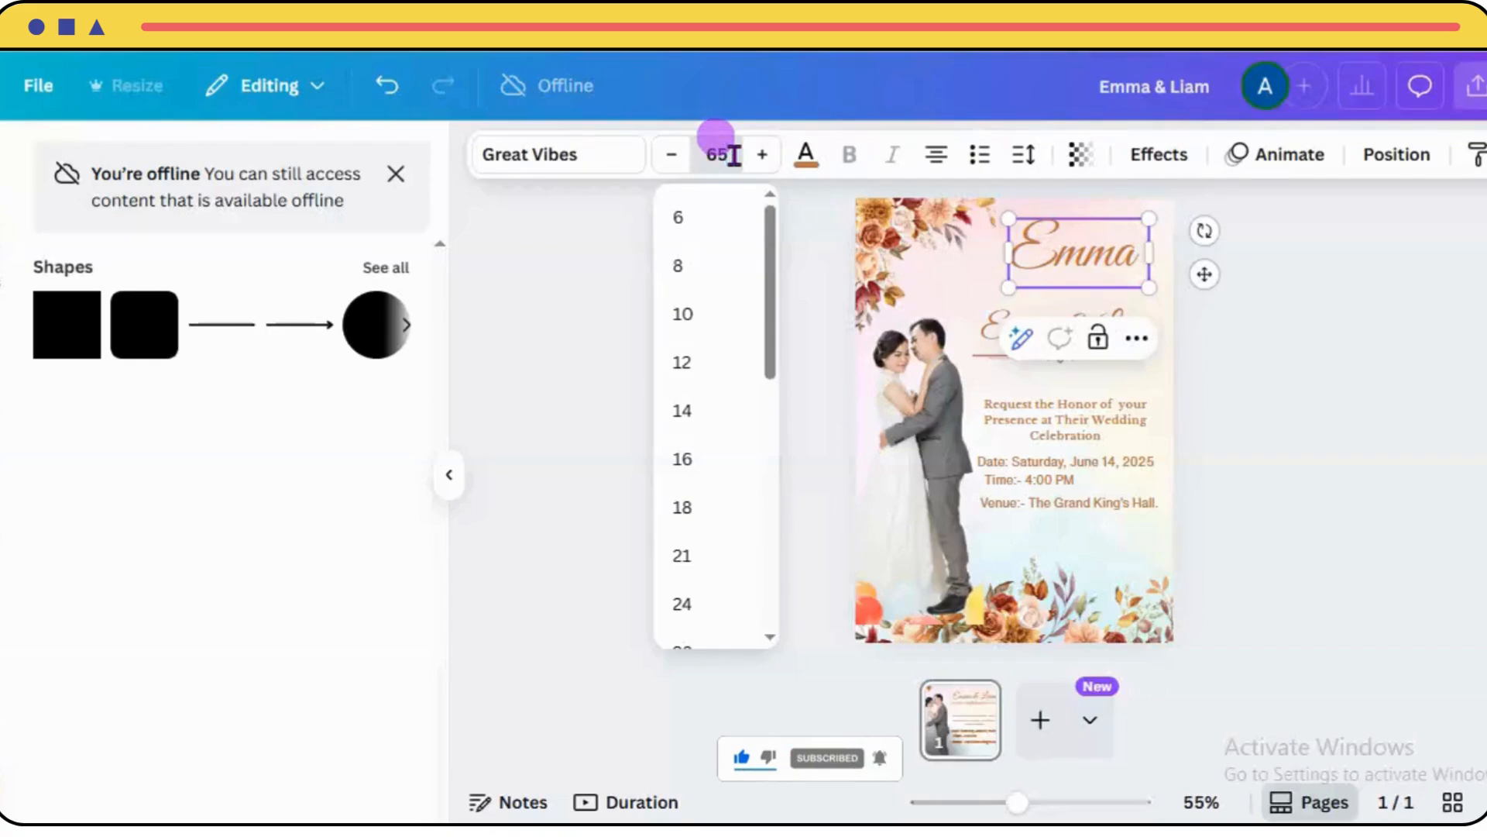
type("65")
key("Return")
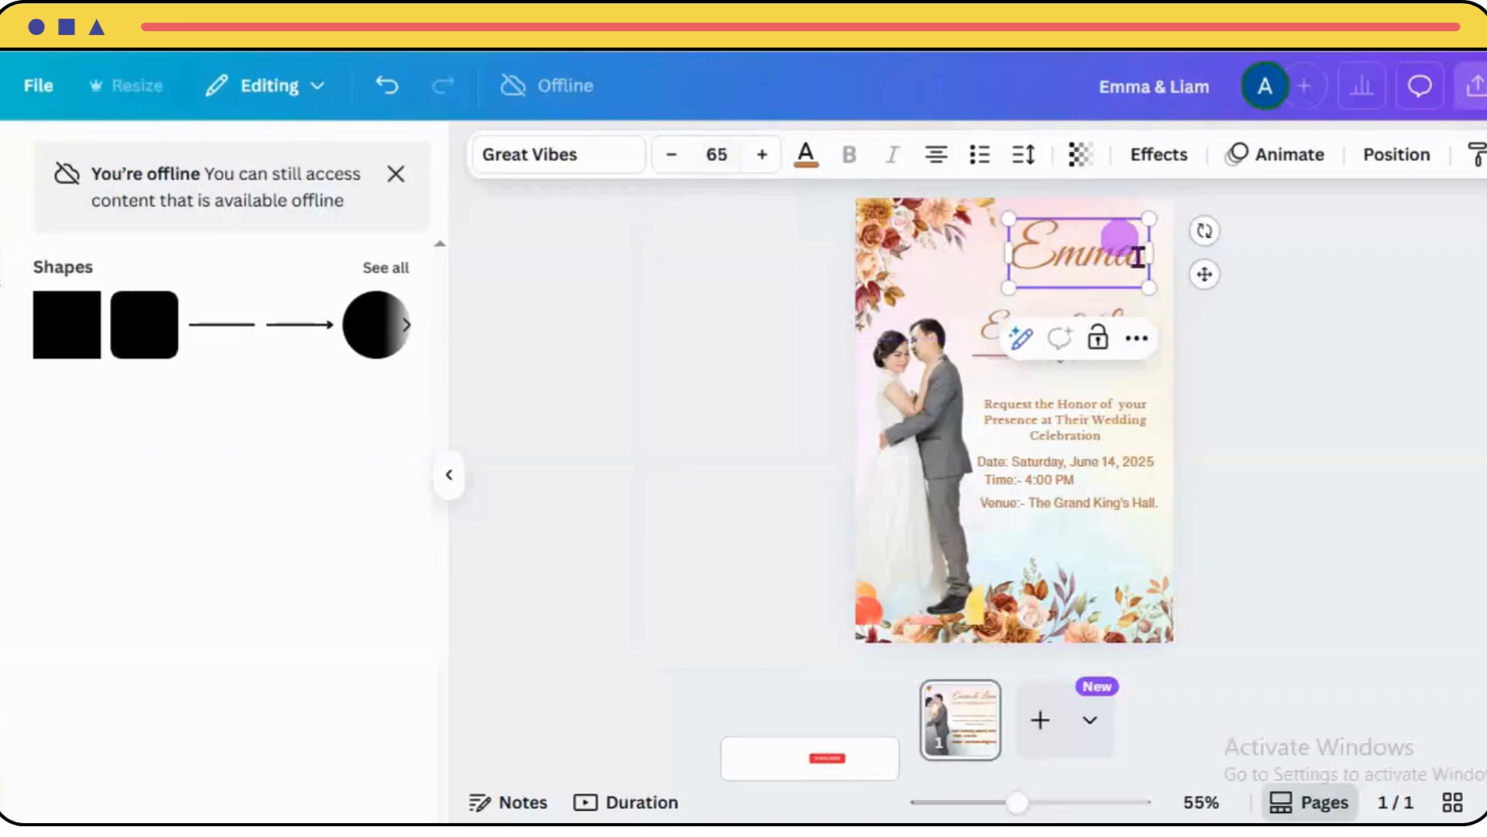
Reduce the lower names text to only the groom's first name and set its font size to 65.
left_click(1118, 316)
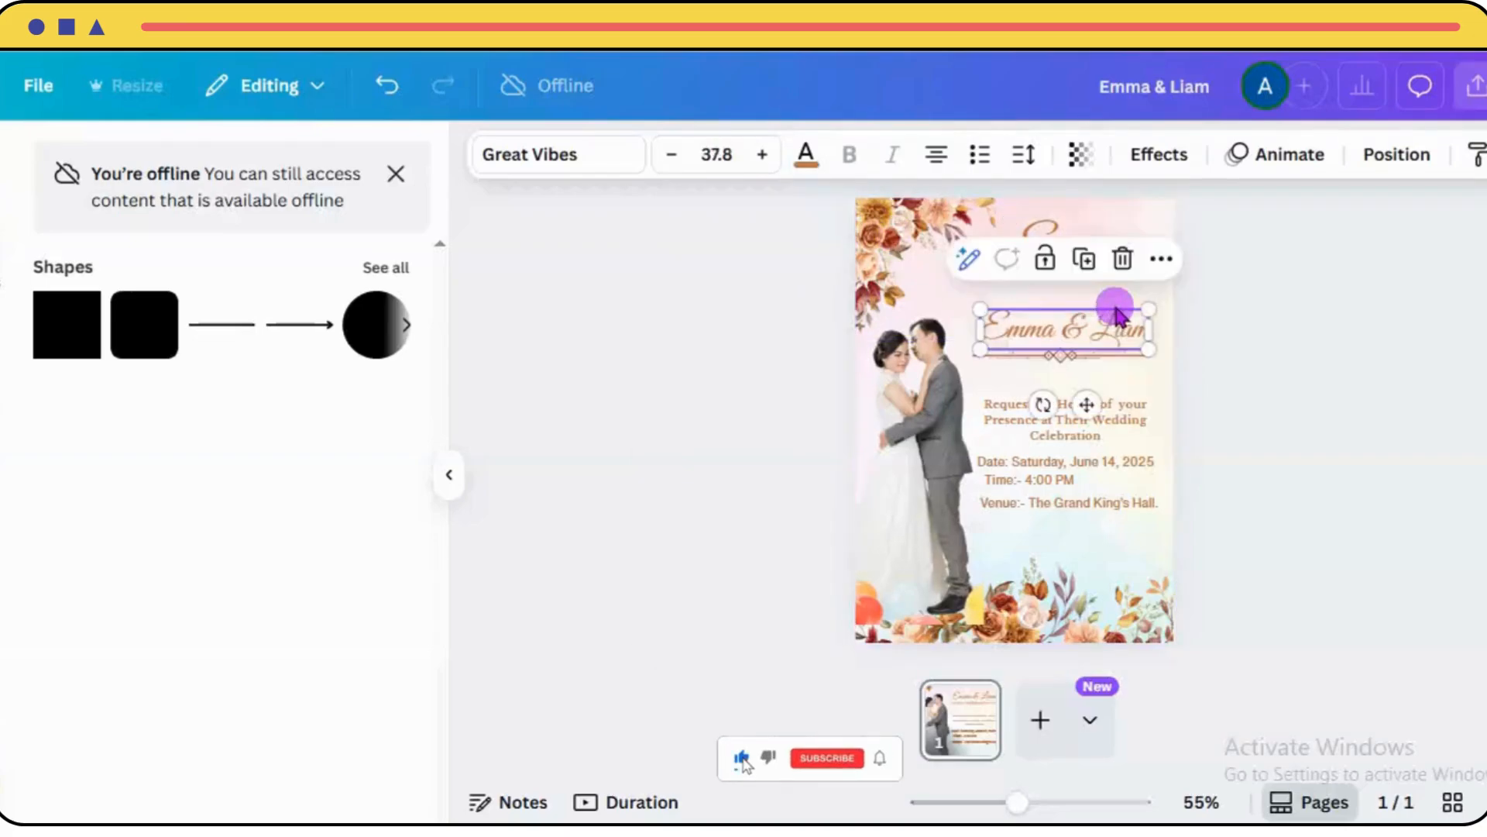
double_click(1087, 326)
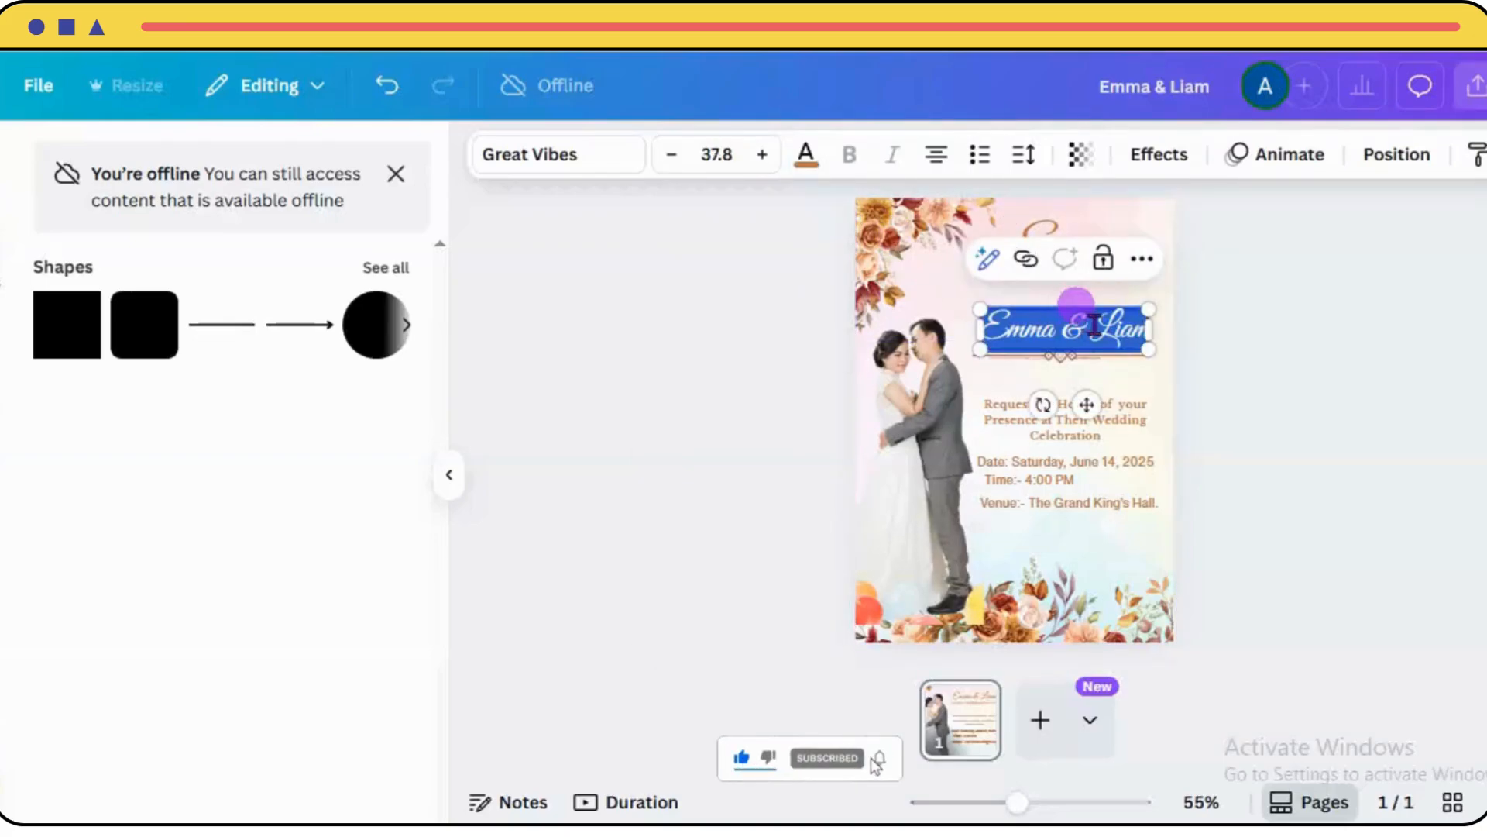
left_click(1098, 325)
left_click_drag(1098, 325, 992, 333)
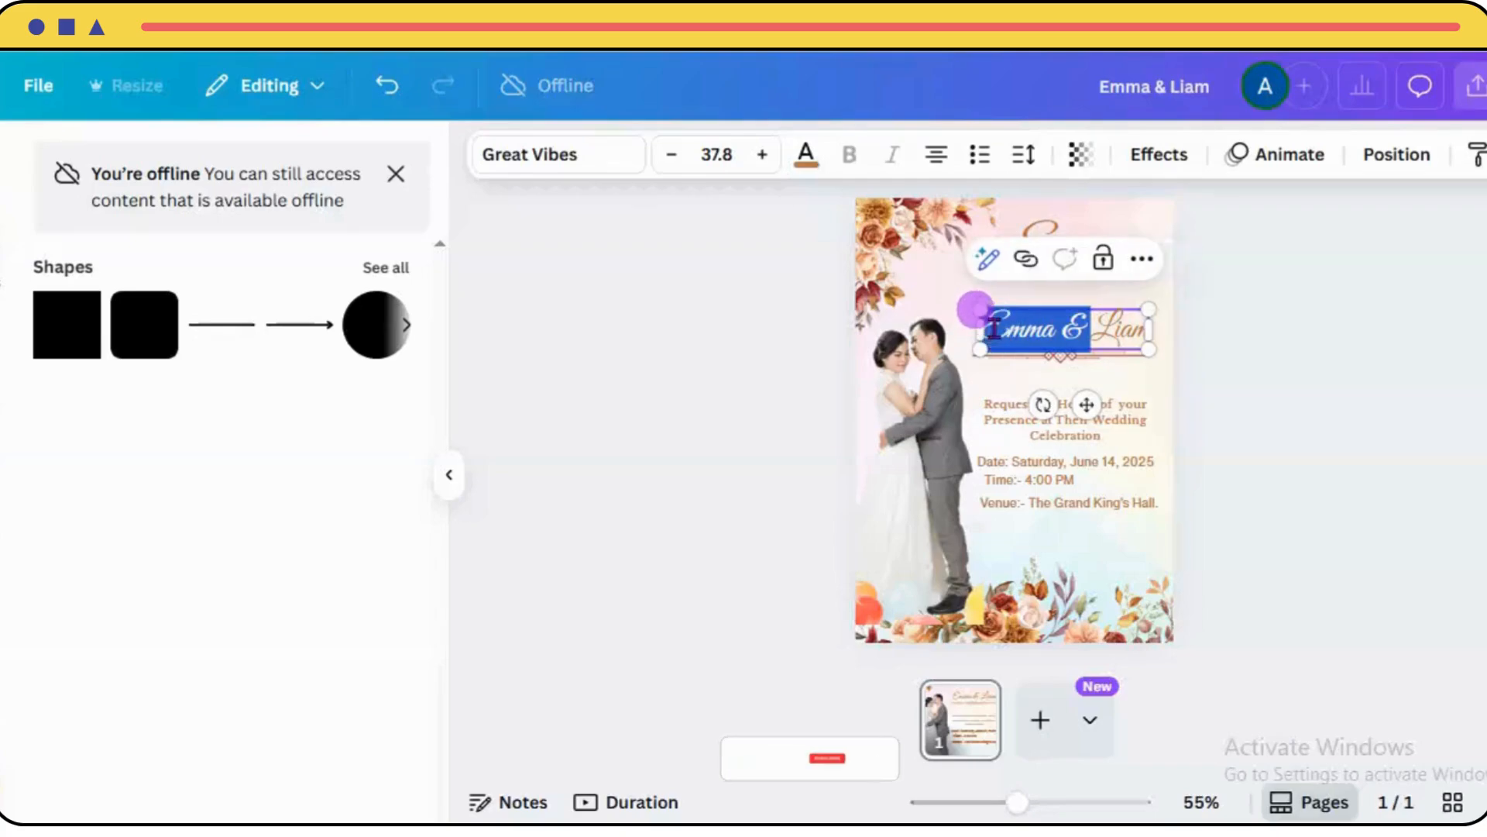
key("BackSpace")
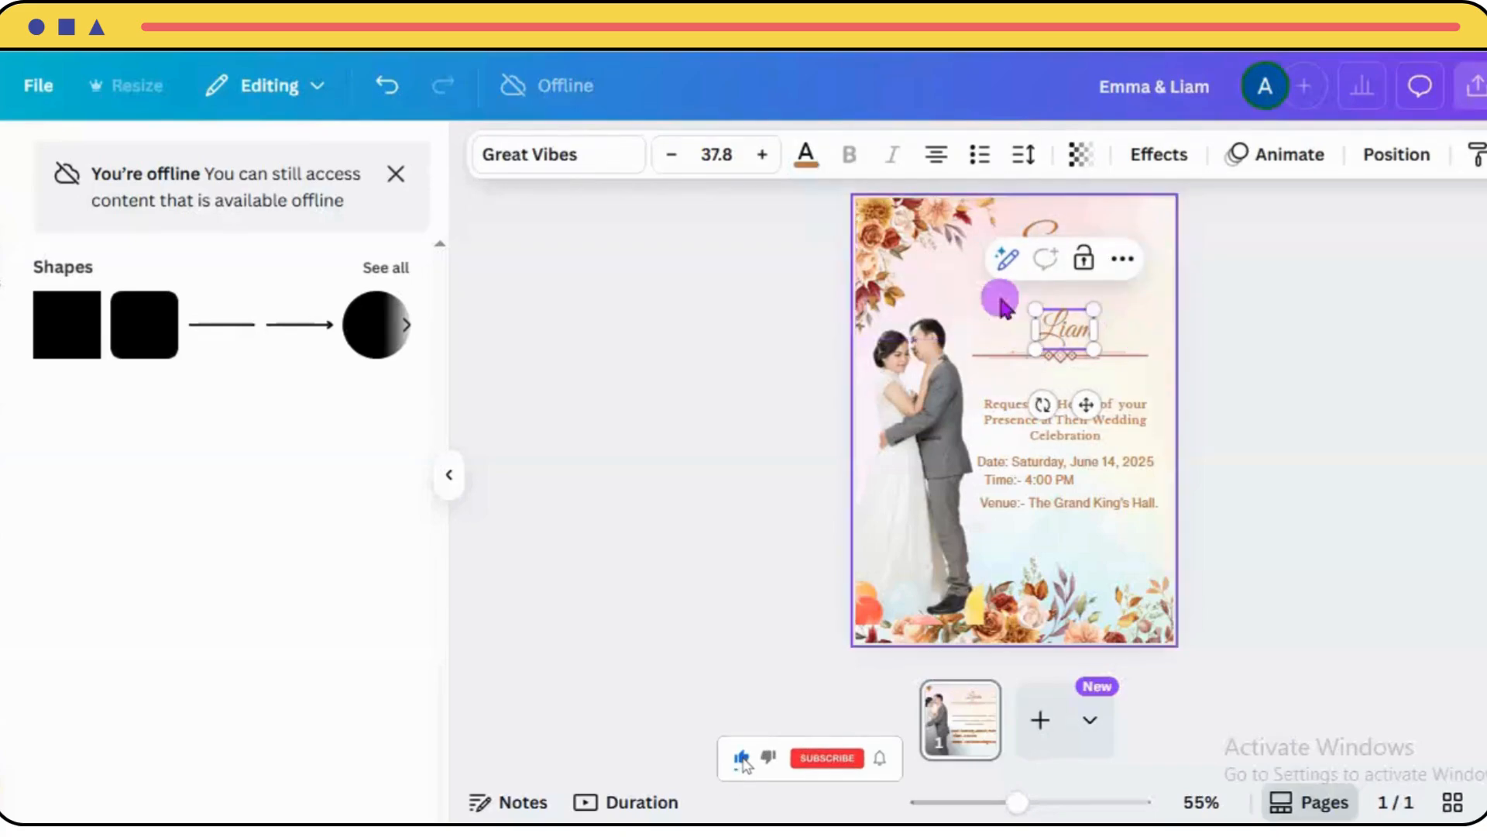
left_click(725, 152)
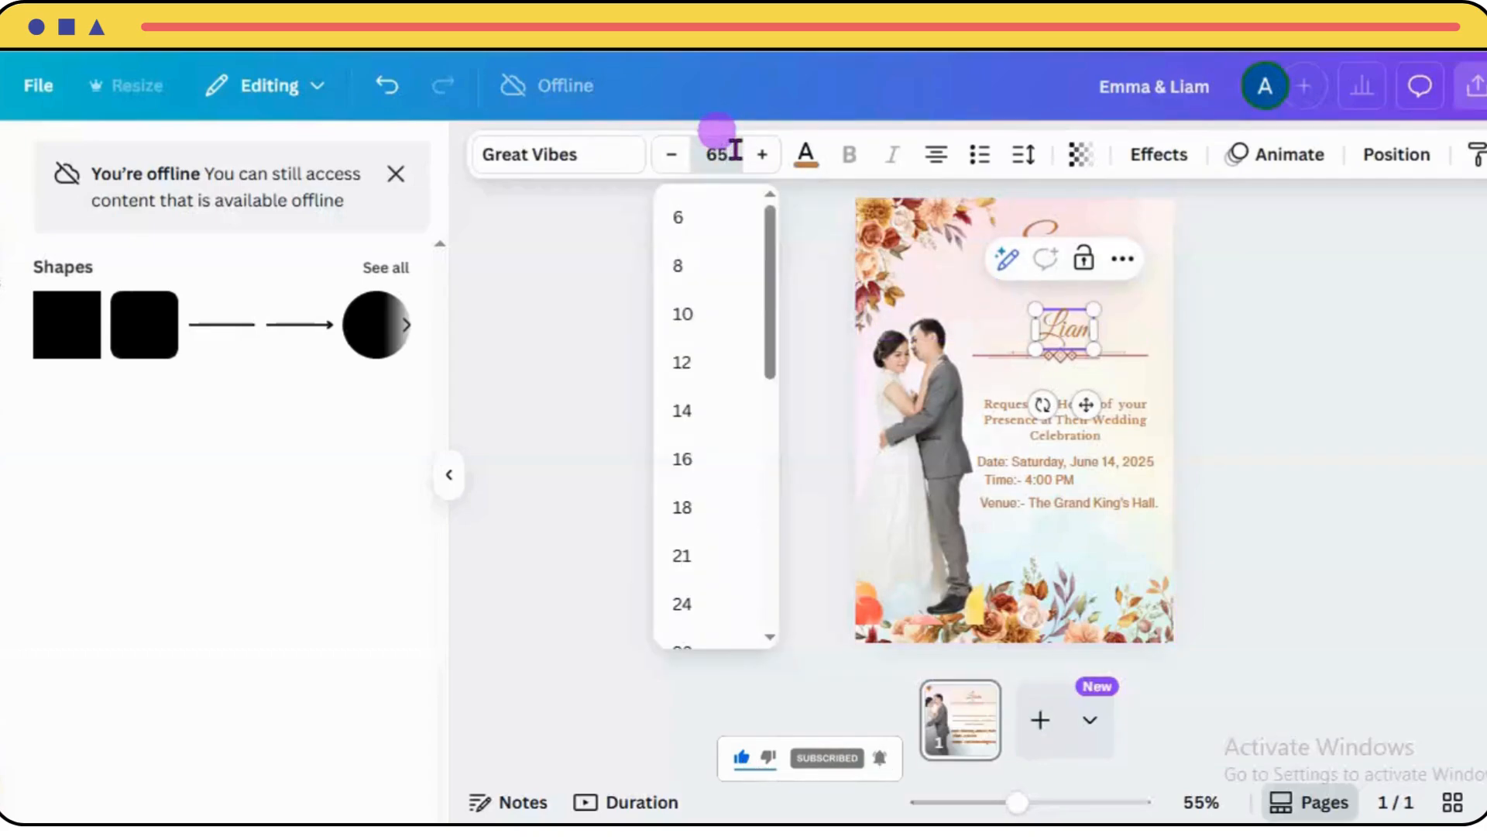
key("Return")
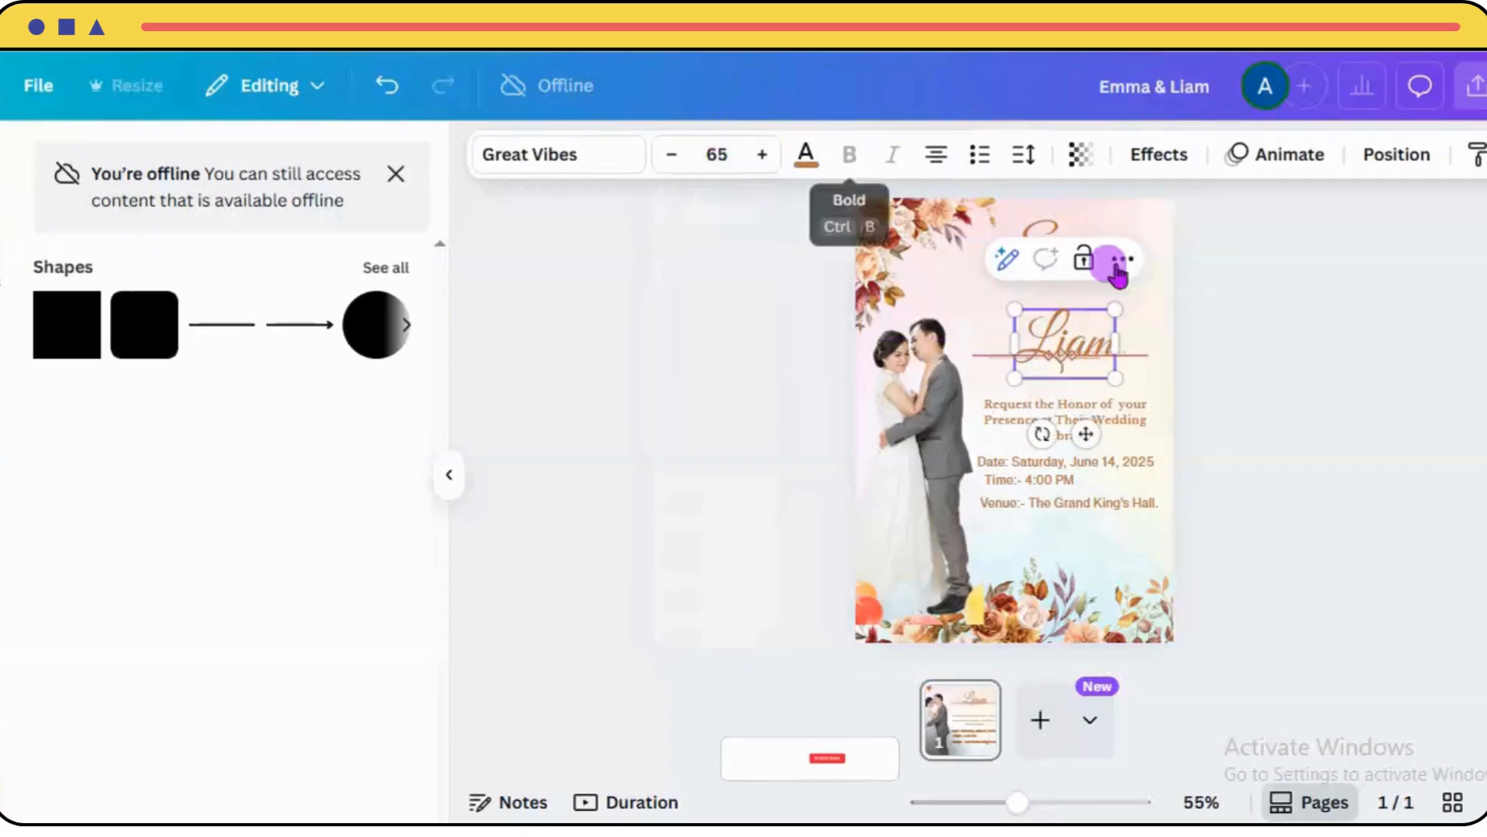
Move the ornamental line down beneath the groom's name and stagger the two names, groom's further right and bride's further left.
left_click(1135, 353)
left_click_drag(1082, 419, 1087, 441)
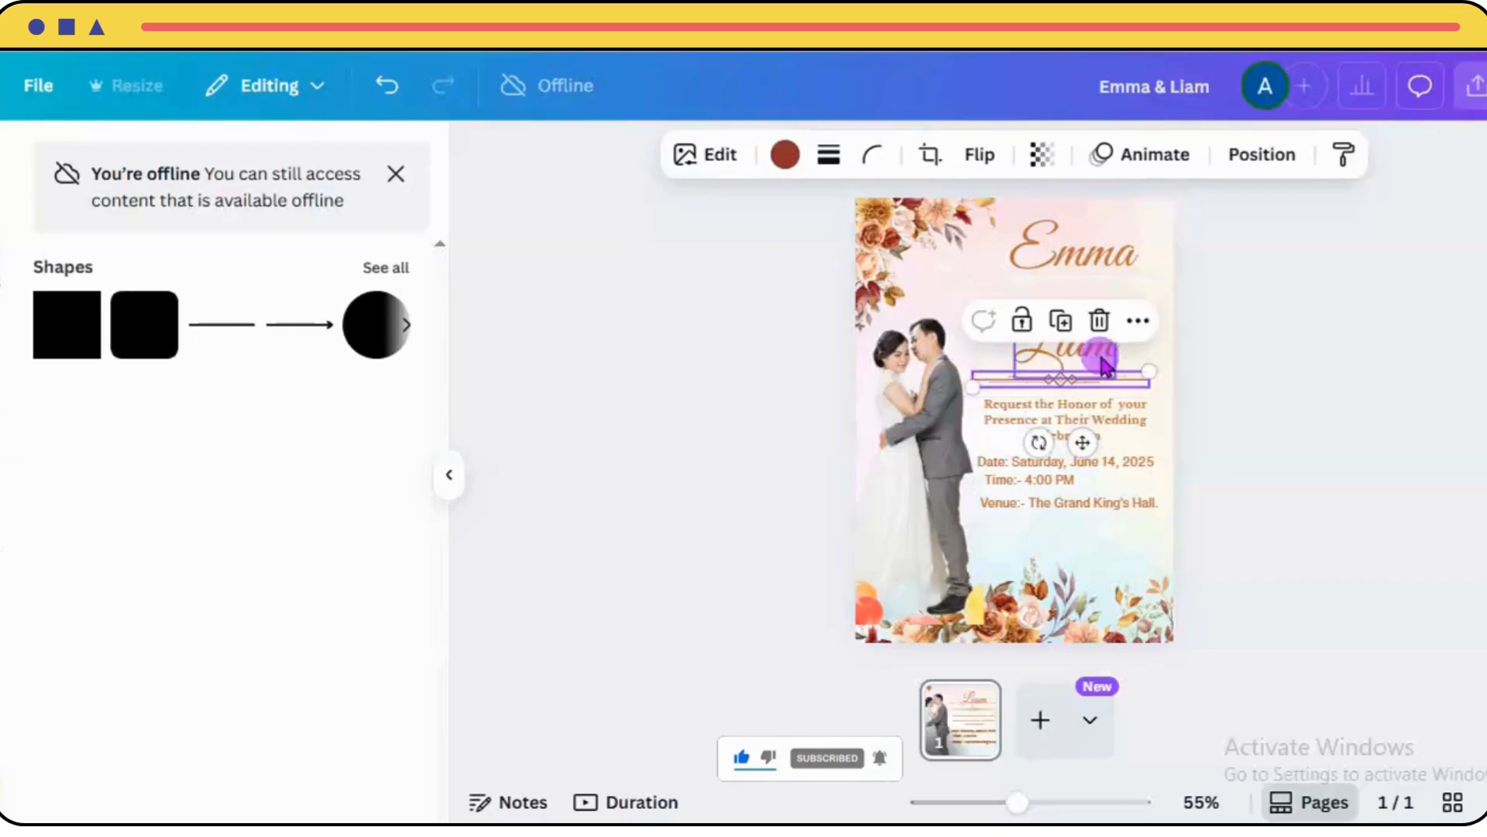
left_click(1104, 362)
left_click_drag(1103, 355, 1125, 355)
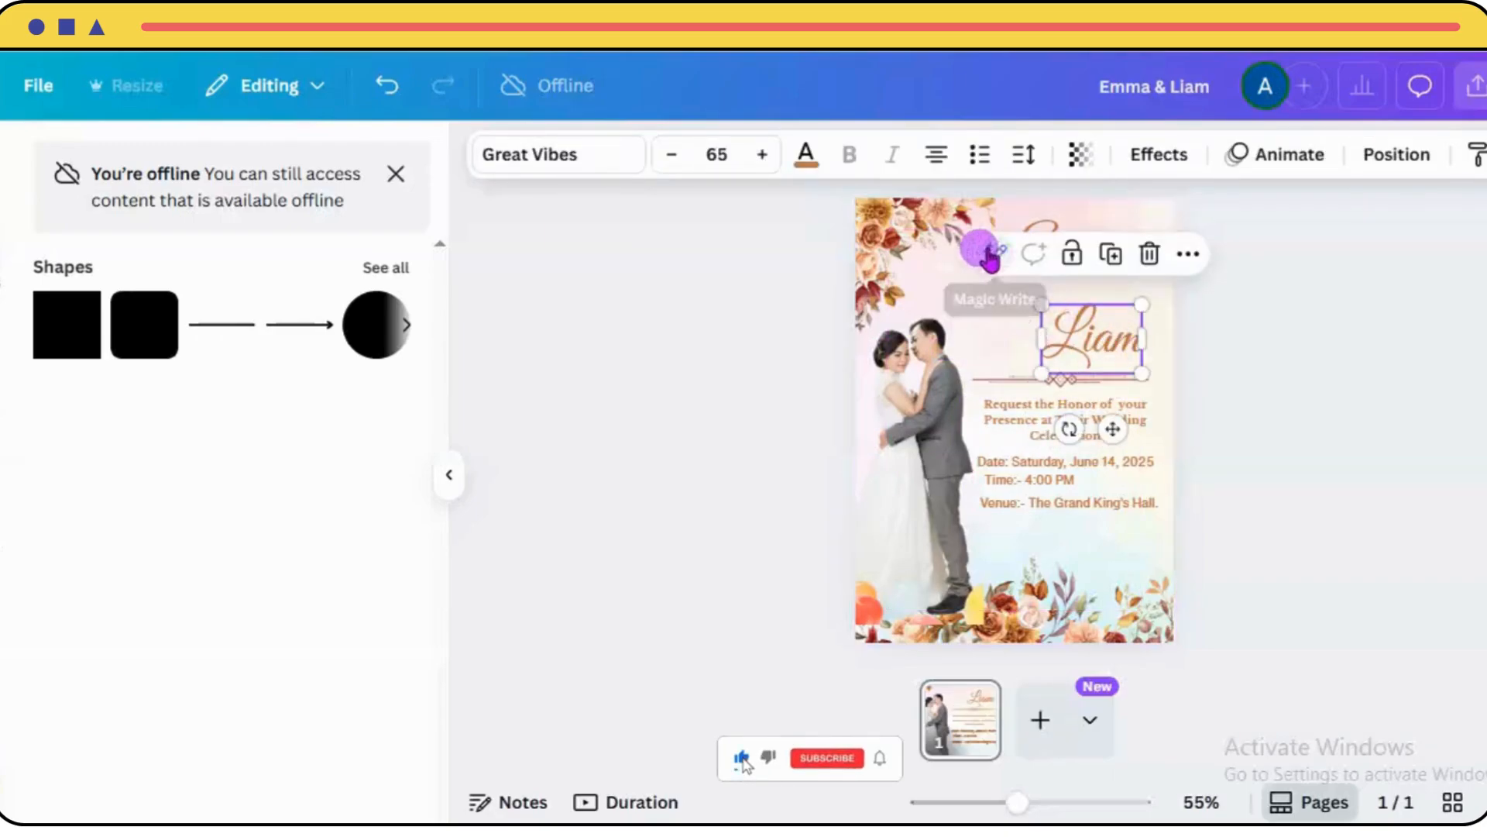
left_click(1054, 220)
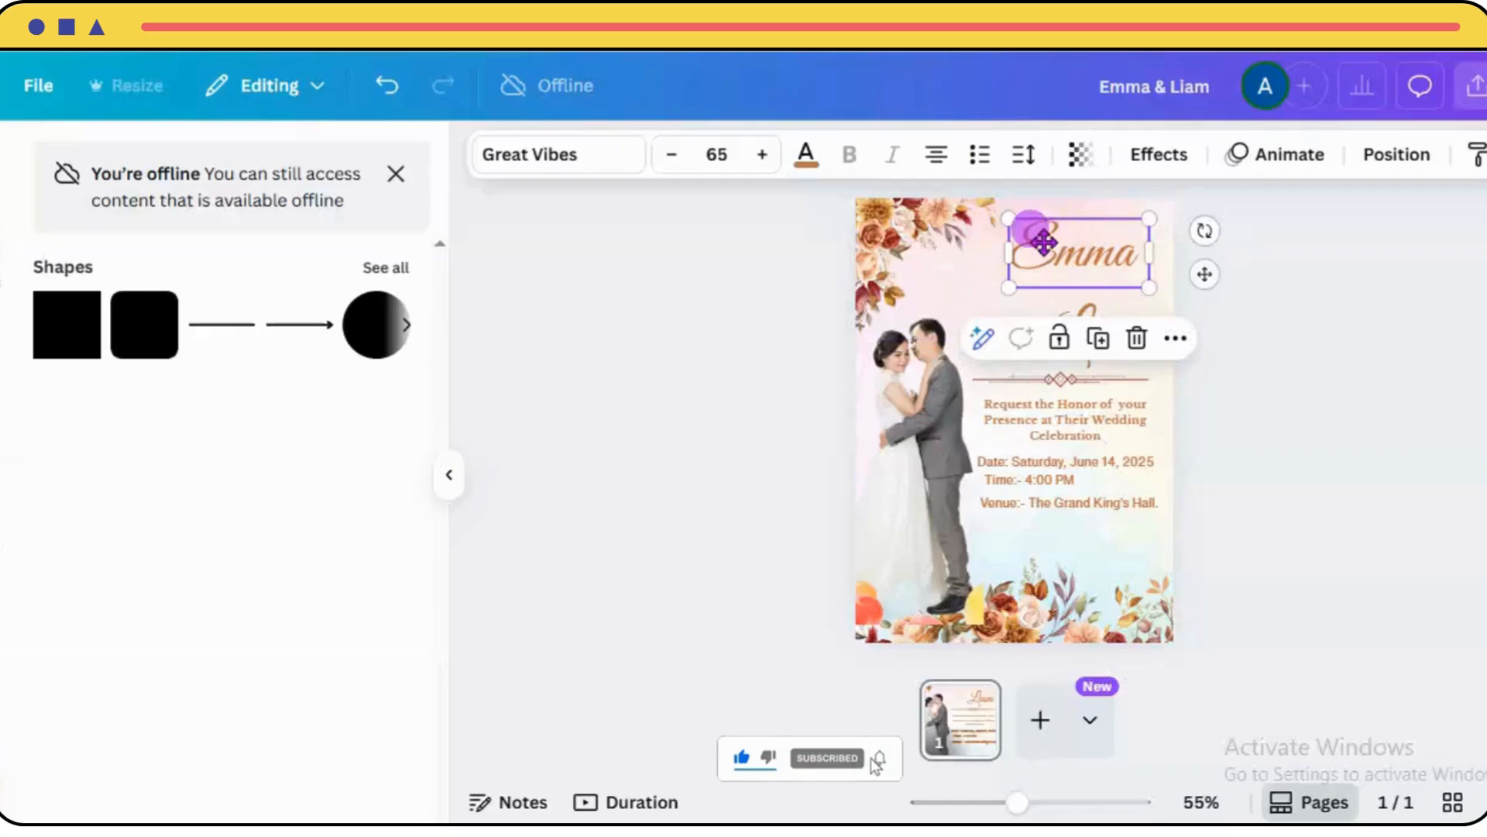
left_click_drag(1044, 243, 1012, 240)
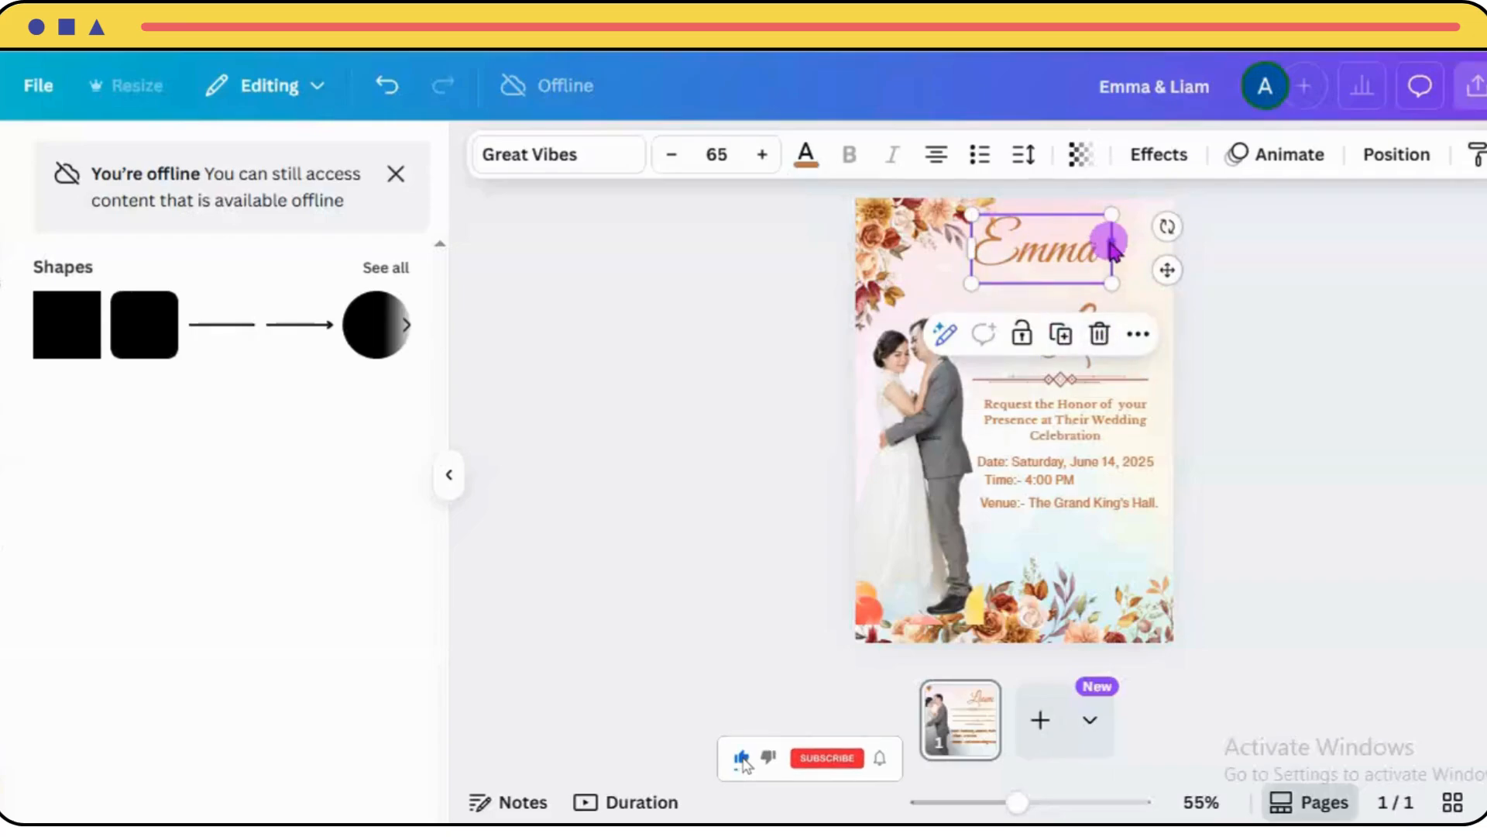
Duplicate the bride's name between the two names and replace the copy's text with "&".
left_click_drag(1113, 248, 1085, 297)
left_click(1066, 350)
double_click(1086, 297)
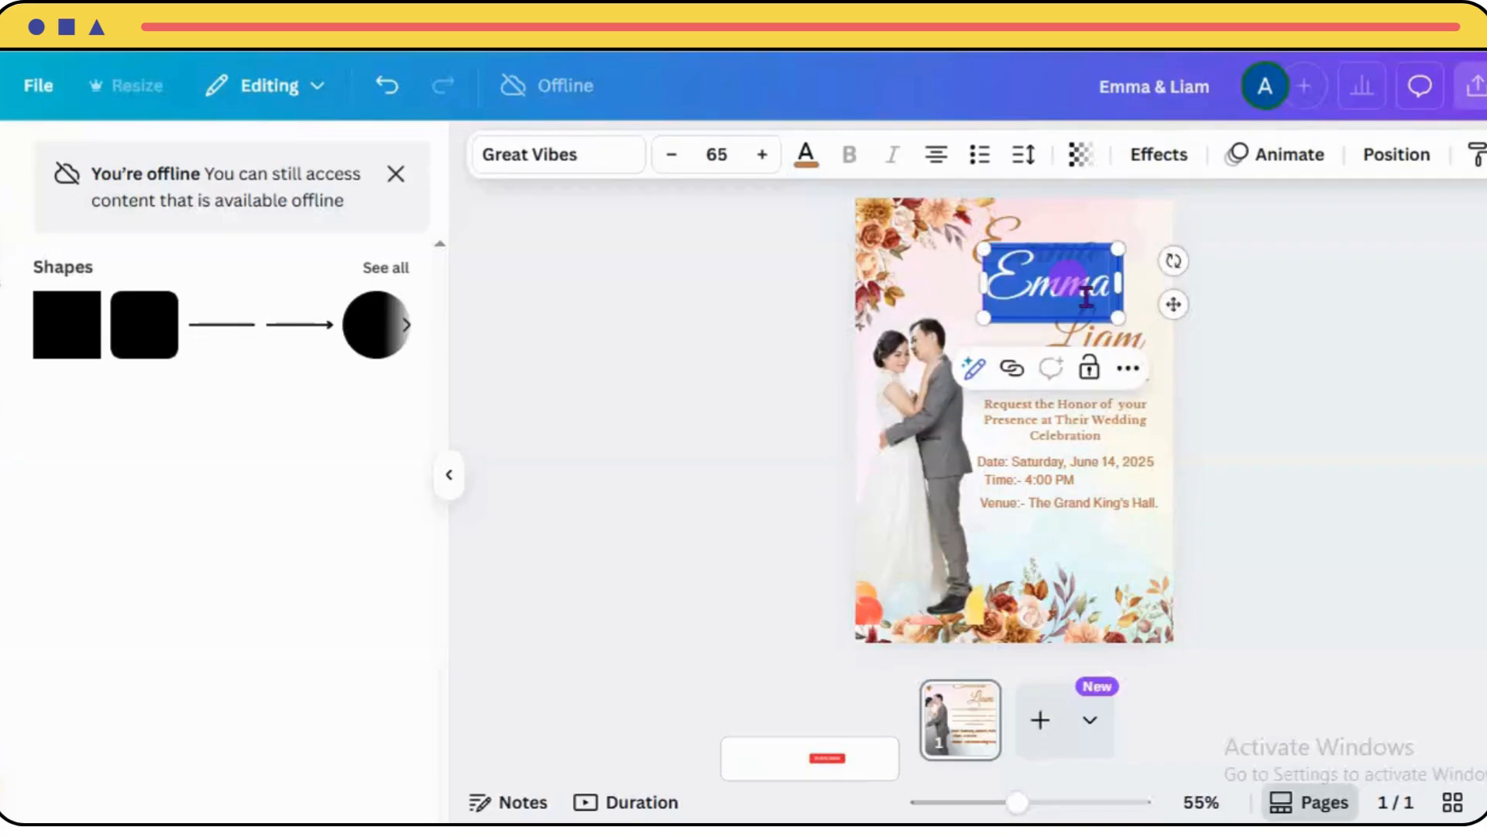
type("&")
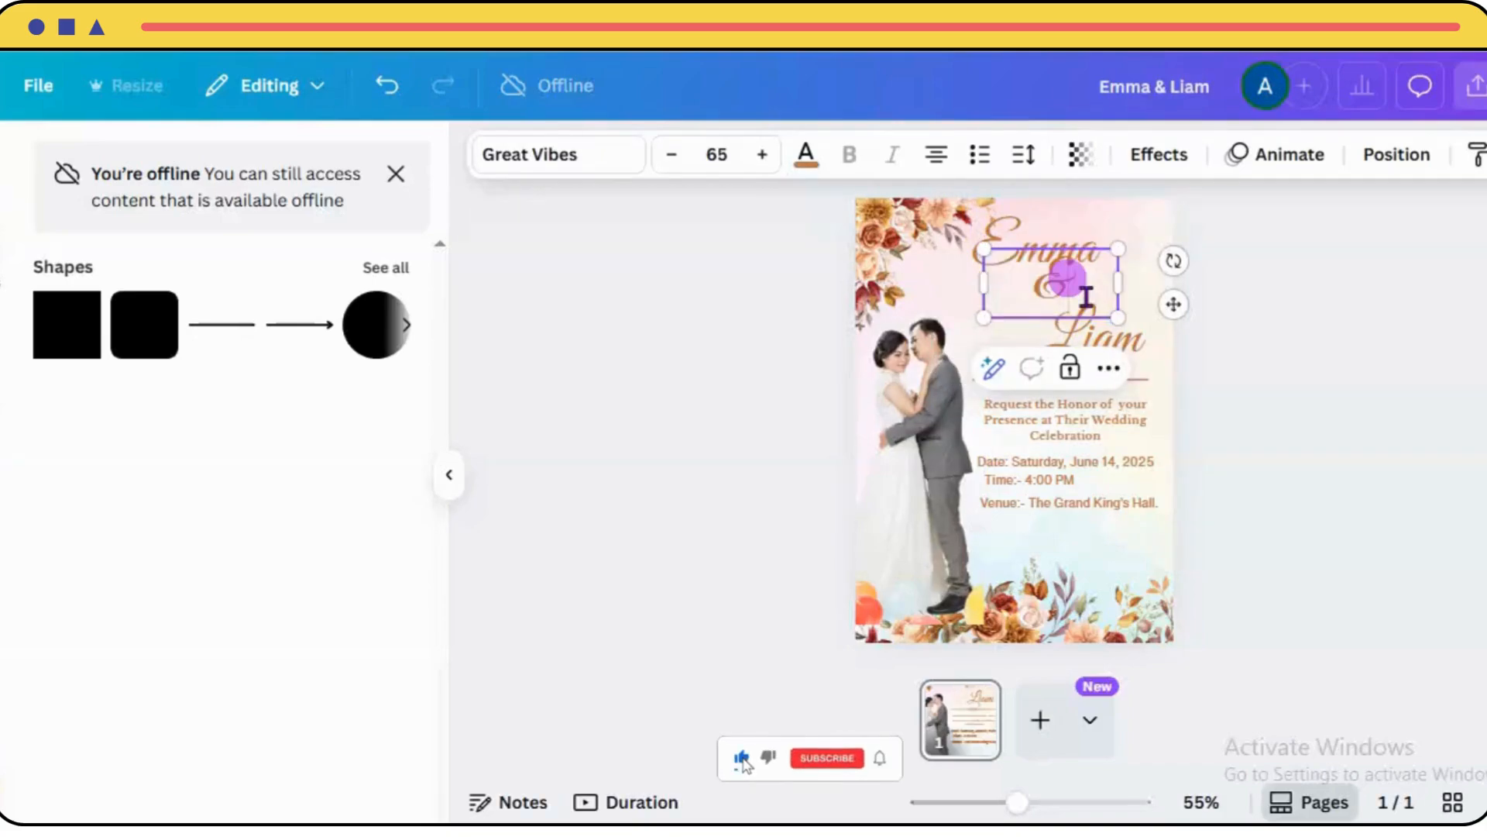
Shrink the ampersand to font size 52.3, place it just left of the groom's name and rotate it to about -20°.
left_click_drag(1118, 248, 1012, 326)
left_click(1159, 315)
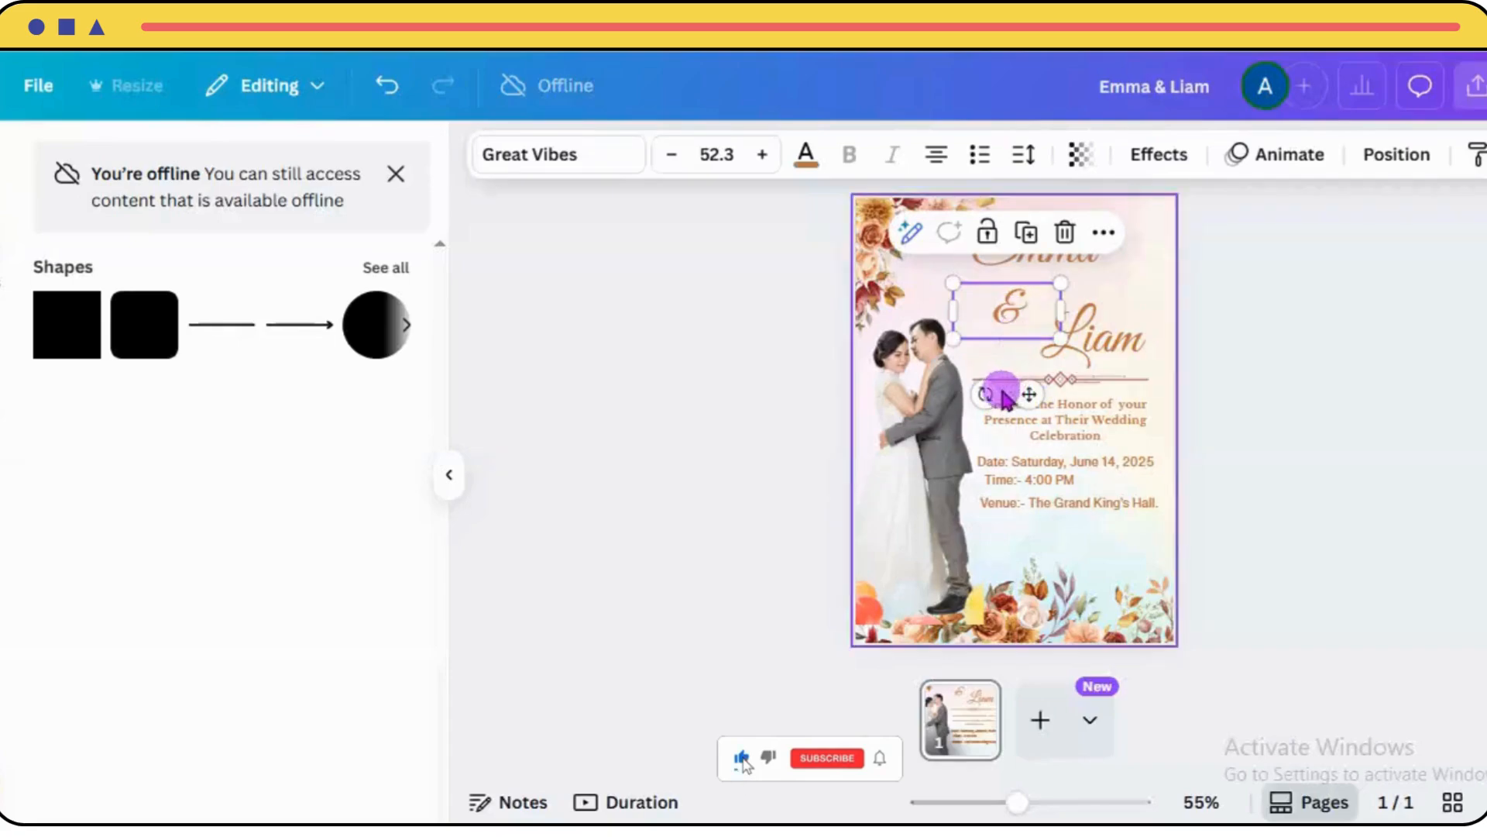
left_click_drag(991, 394, 1016, 394)
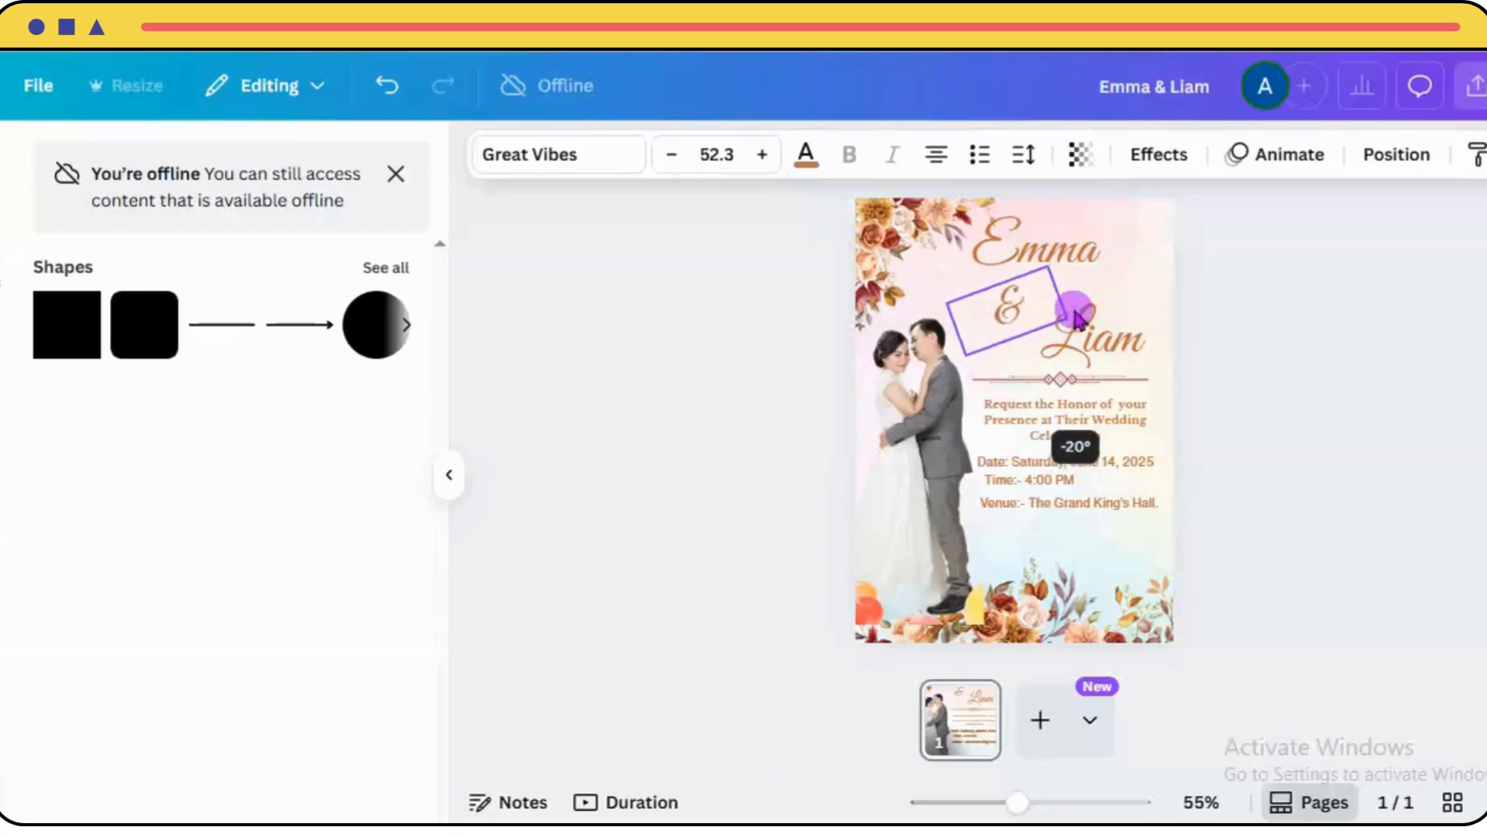
left_click(1163, 324)
Shift the groom's name left, closer to the ampersand, and lower the bride's name slightly to sit just above it.
left_click(1116, 356)
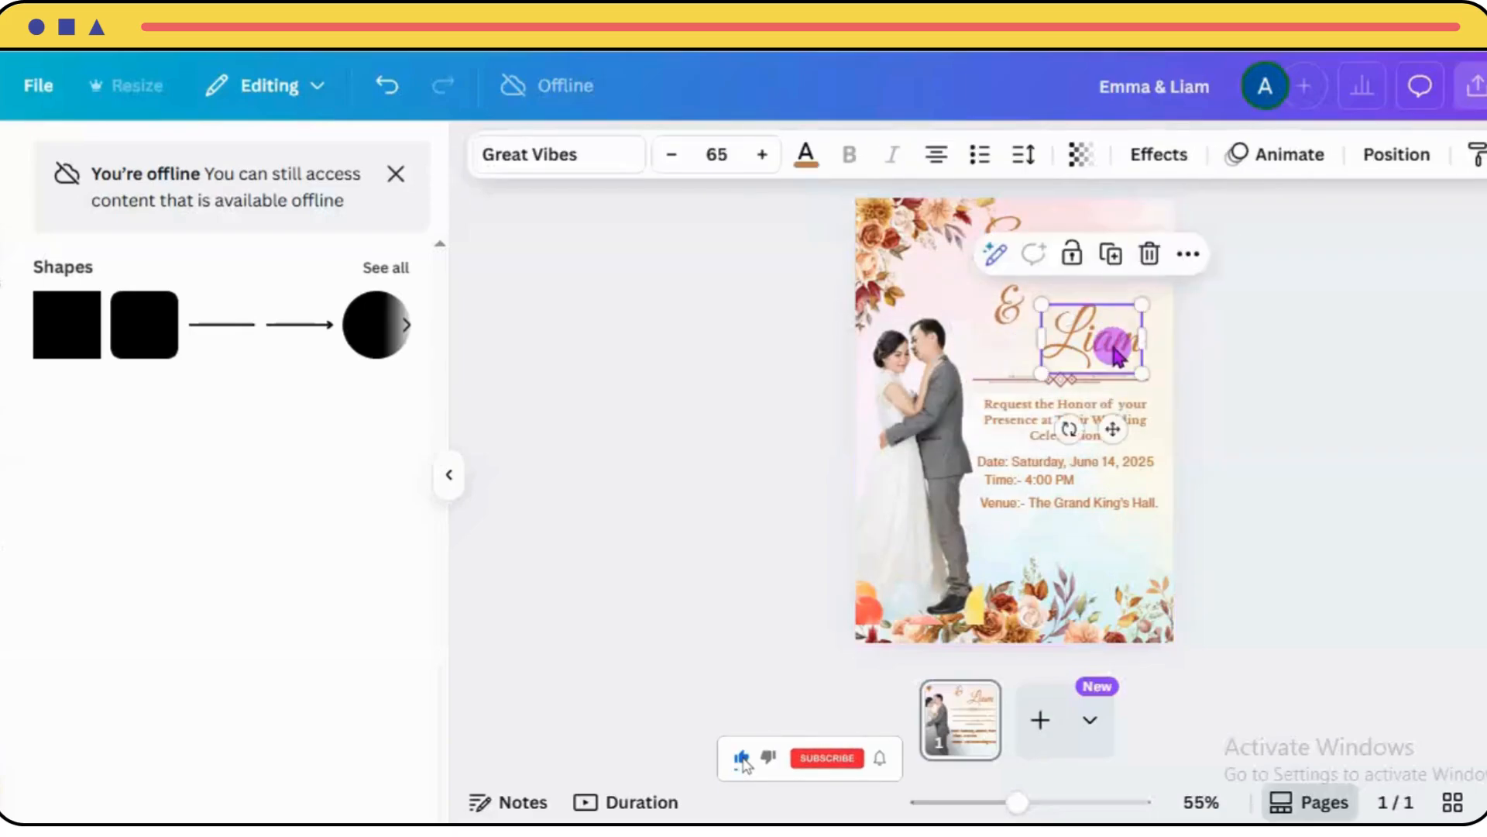
left_click_drag(1116, 357, 1095, 346)
left_click(1165, 370)
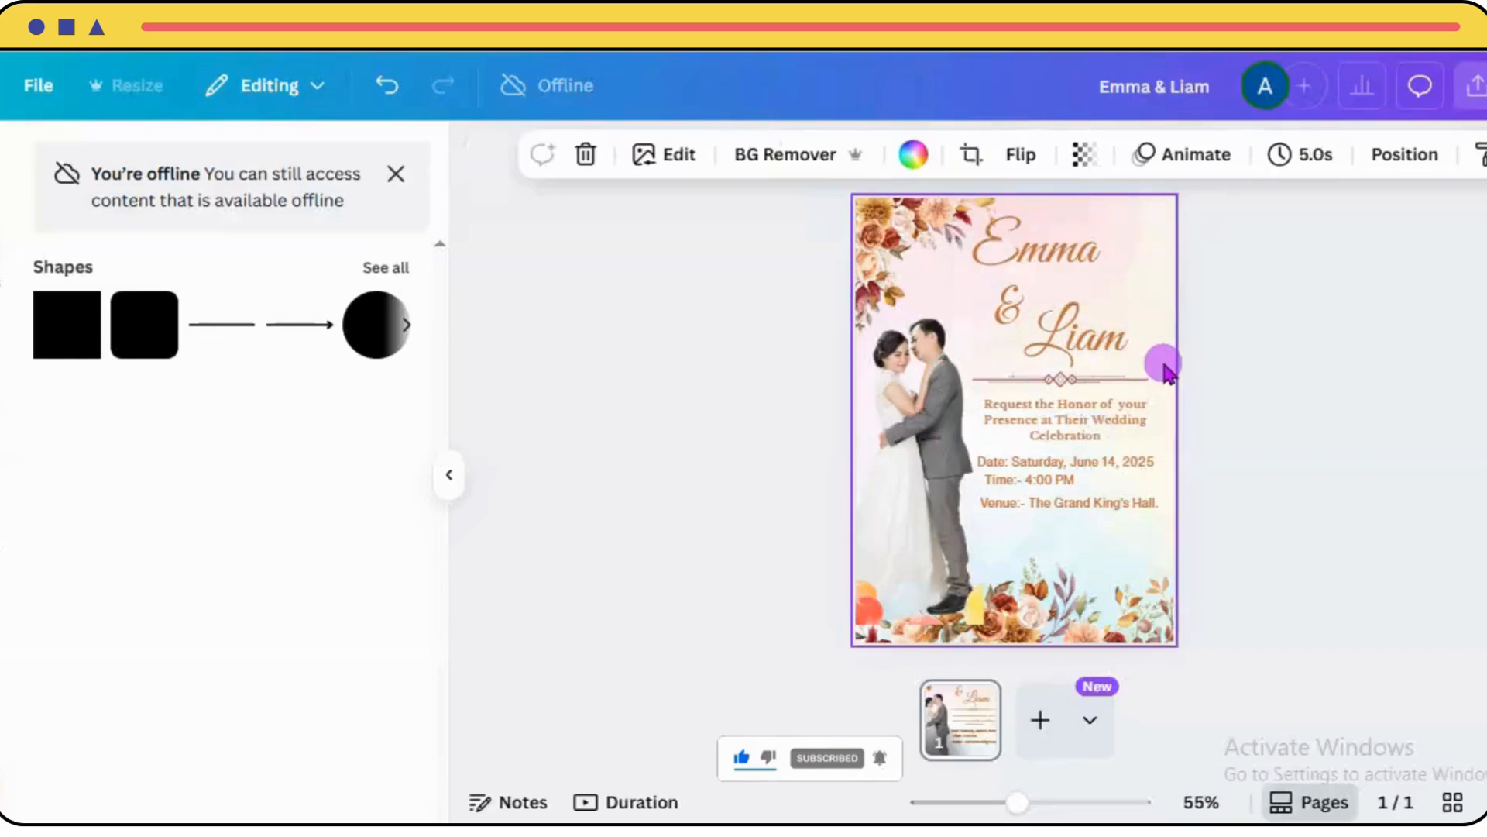
left_click(1308, 355)
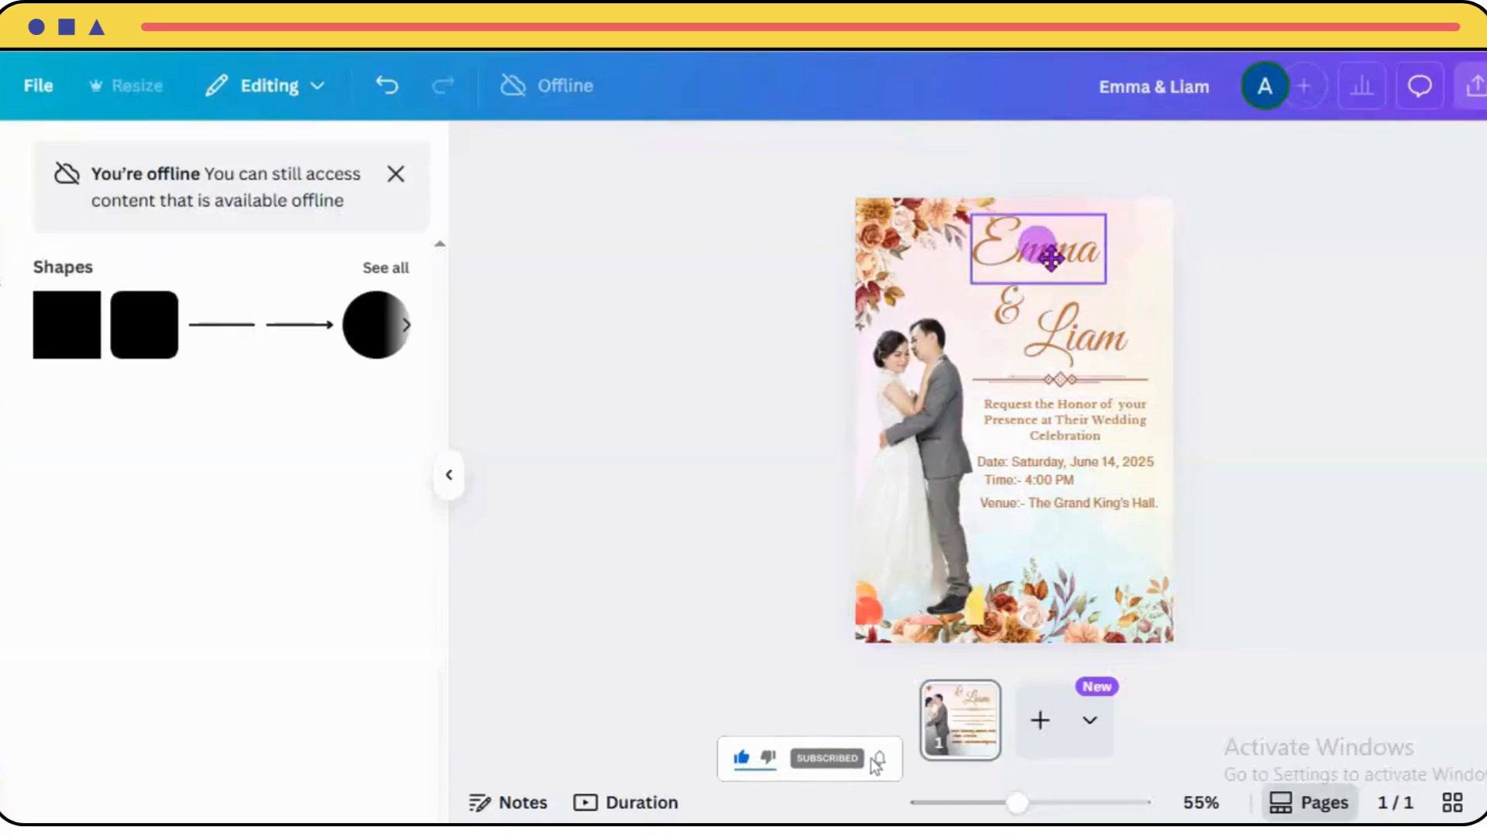
left_click_drag(1052, 260, 1051, 269)
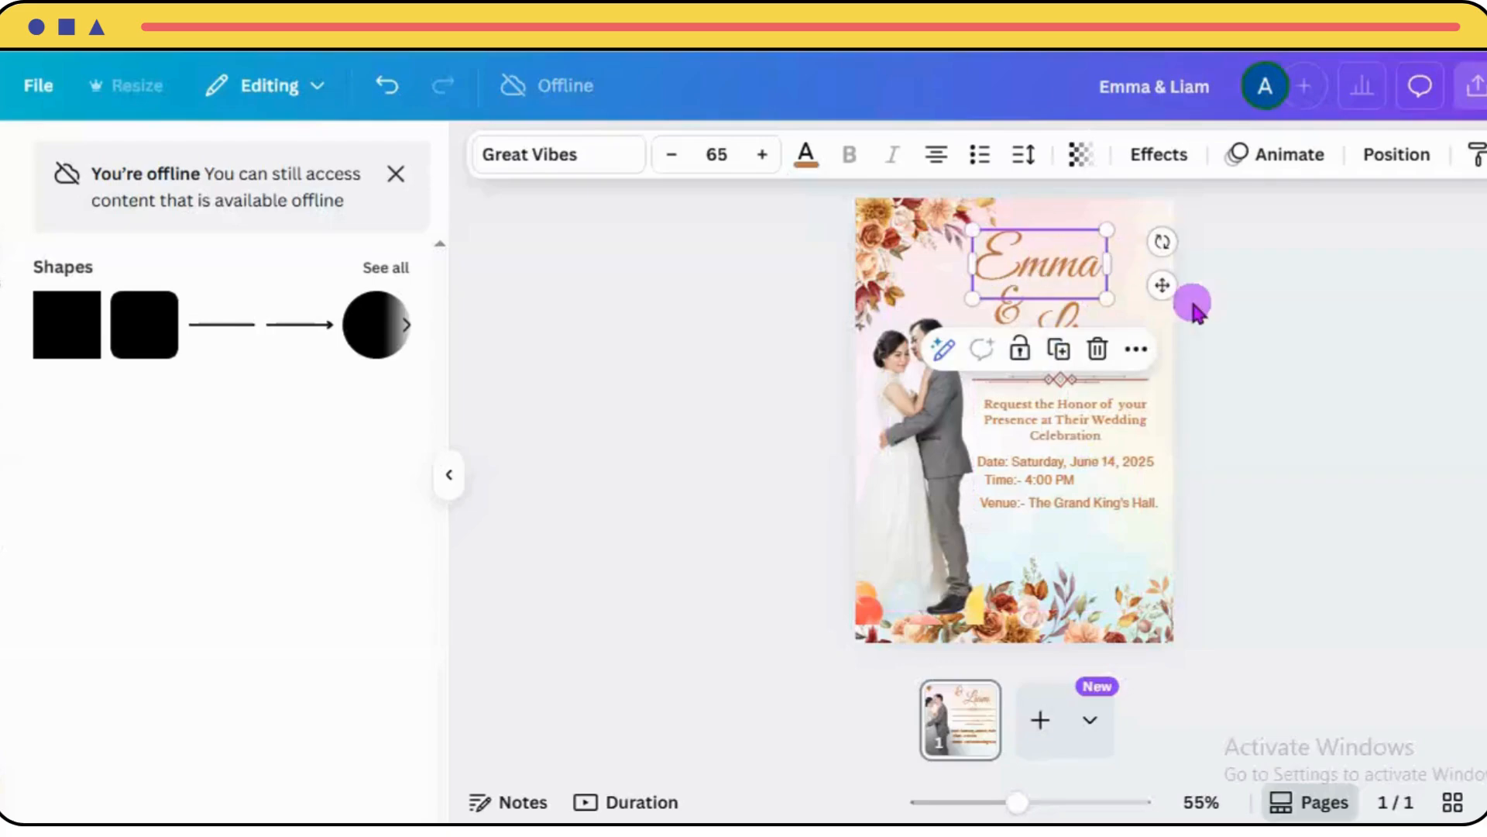
left_click(1185, 357)
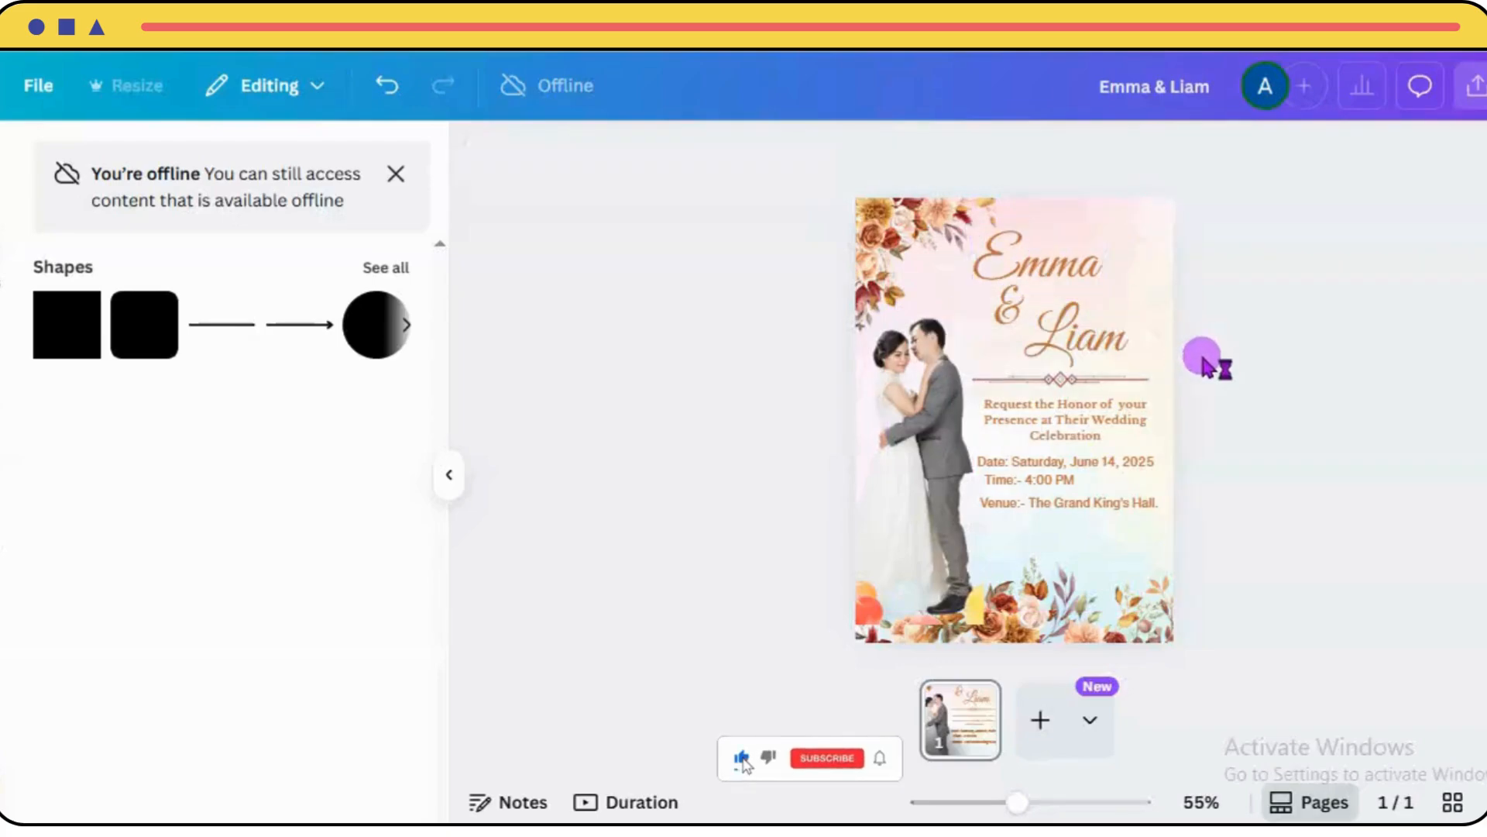